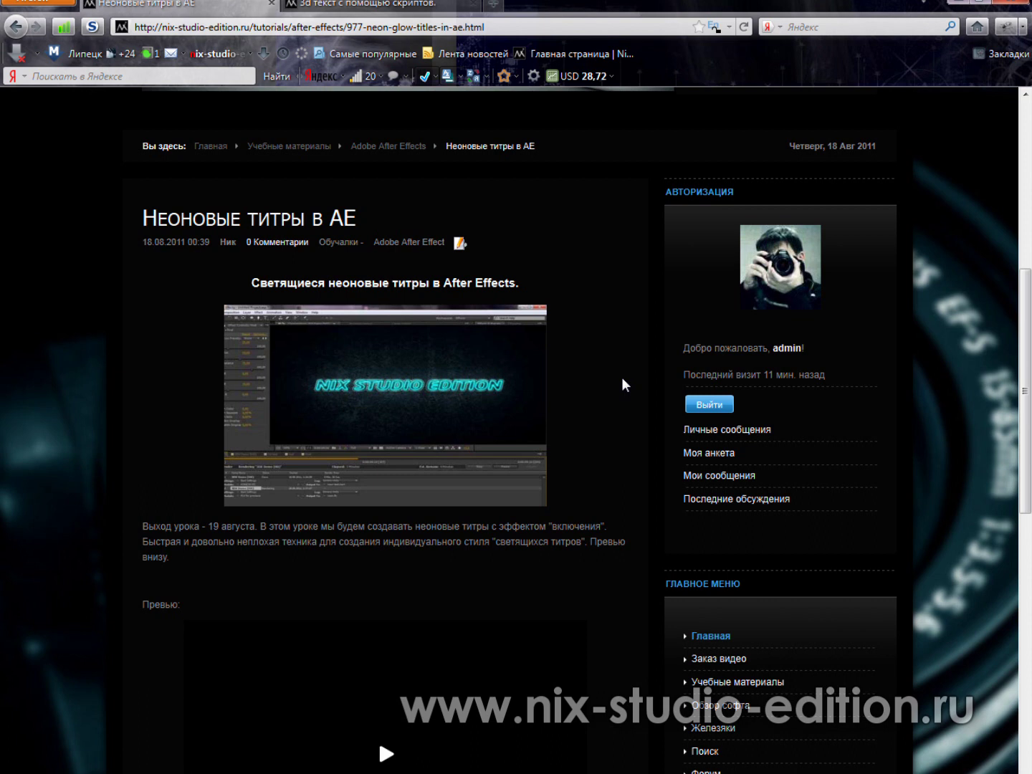
Scroll to the tutorial's preview player and play neon.flv in MPC-HC
{"action": "scroll", "coordinate": [484, 562], "scroll_direction": "down", "scroll_amount": 5}
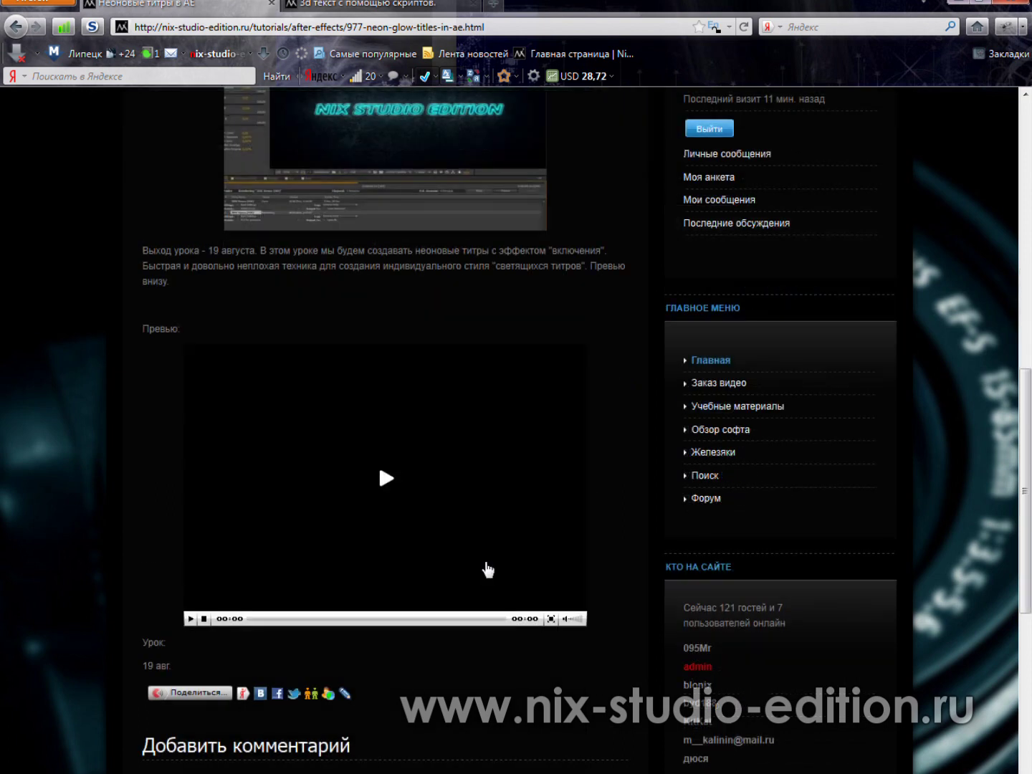
{"action": "left_click", "coordinate": [462, 571]}
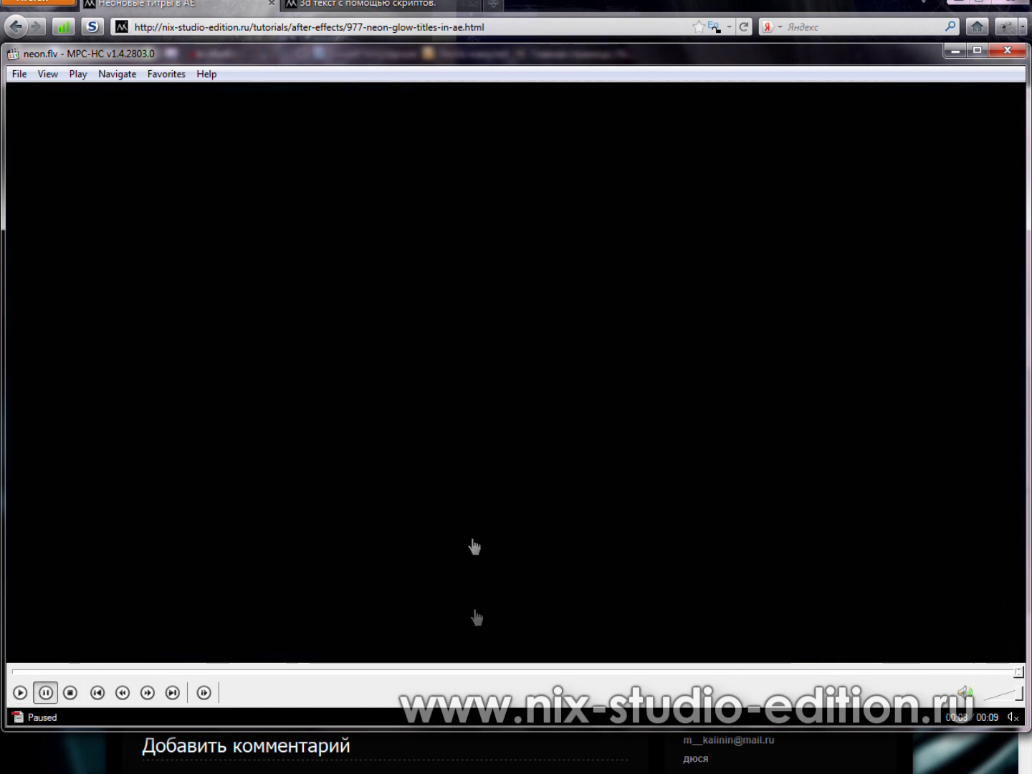
Replay the neon preview from near its start, then move the neon composition to 0:00:02:13
{"action": "left_click", "coordinate": [215, 672]}
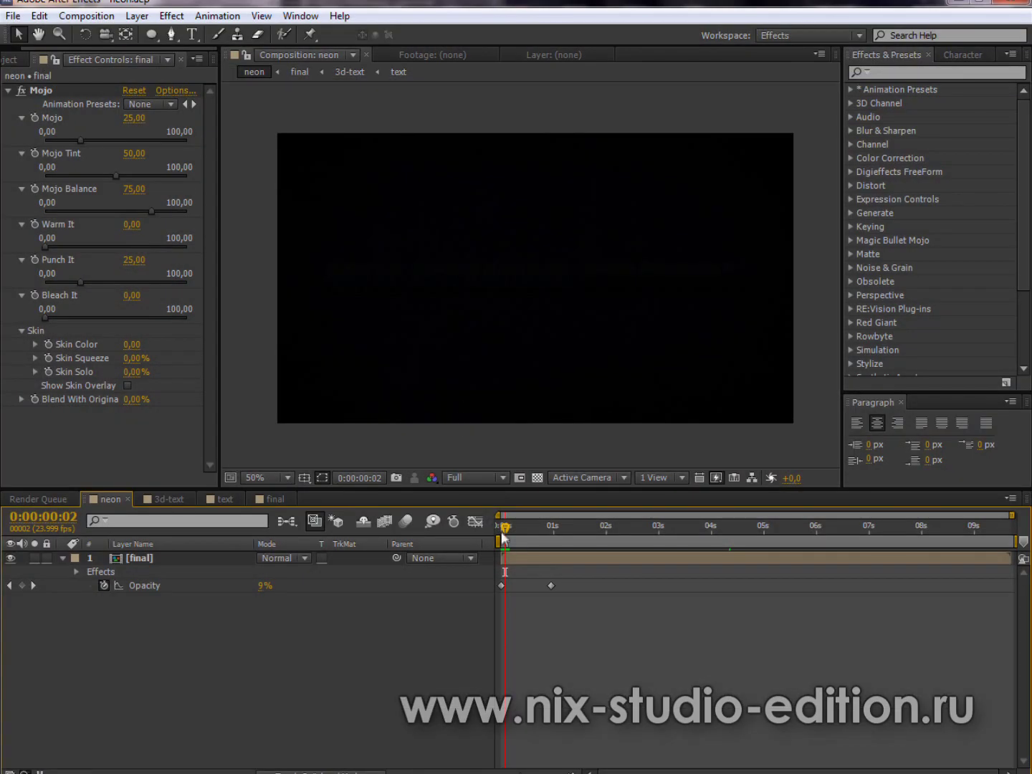
{"action": "left_click_drag", "start_coordinate": [504, 530], "coordinate": [636, 530]}
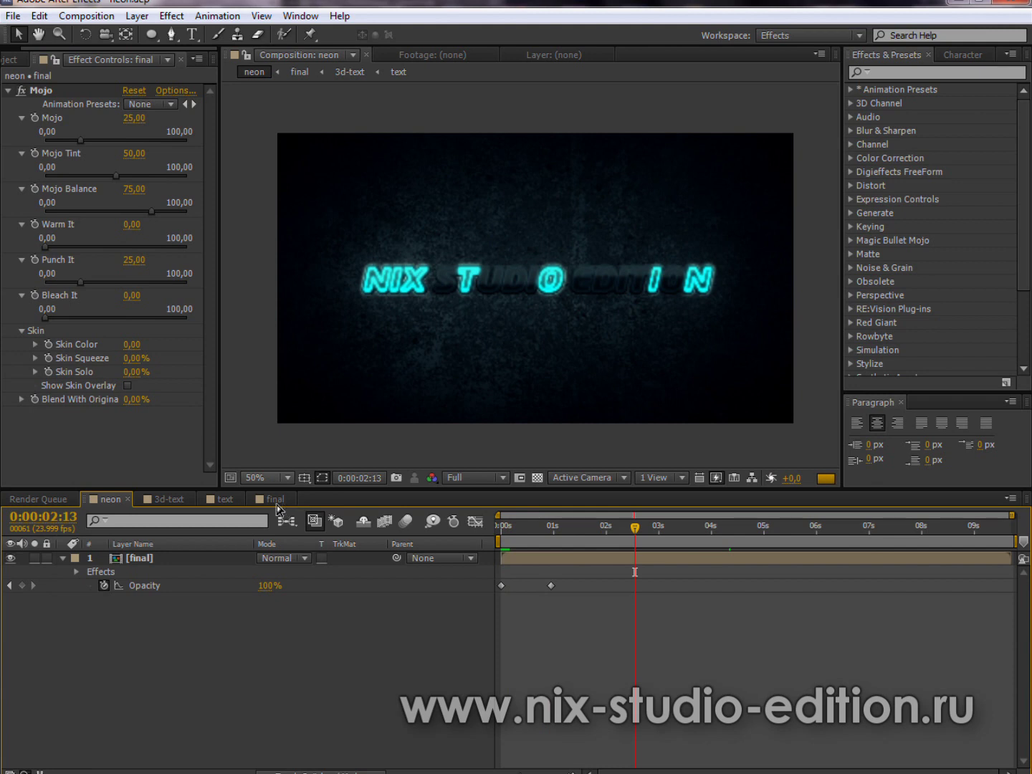
Orbit Camera 1 in the final composition to view the text at an angle, then create Comp 1
{"action": "left_click", "coordinate": [275, 499]}
{"action": "left_click", "coordinate": [153, 561]}
{"action": "key", "text": "c"}
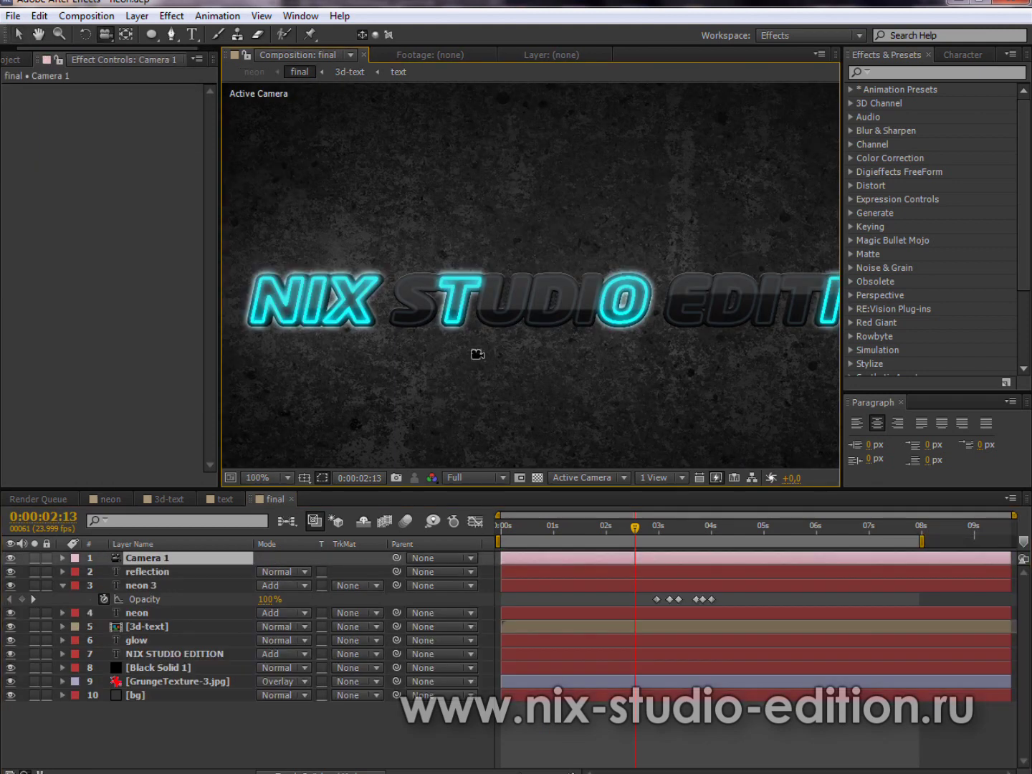
{"action": "left_click_drag", "start_coordinate": [403, 341], "coordinate": [590, 338]}
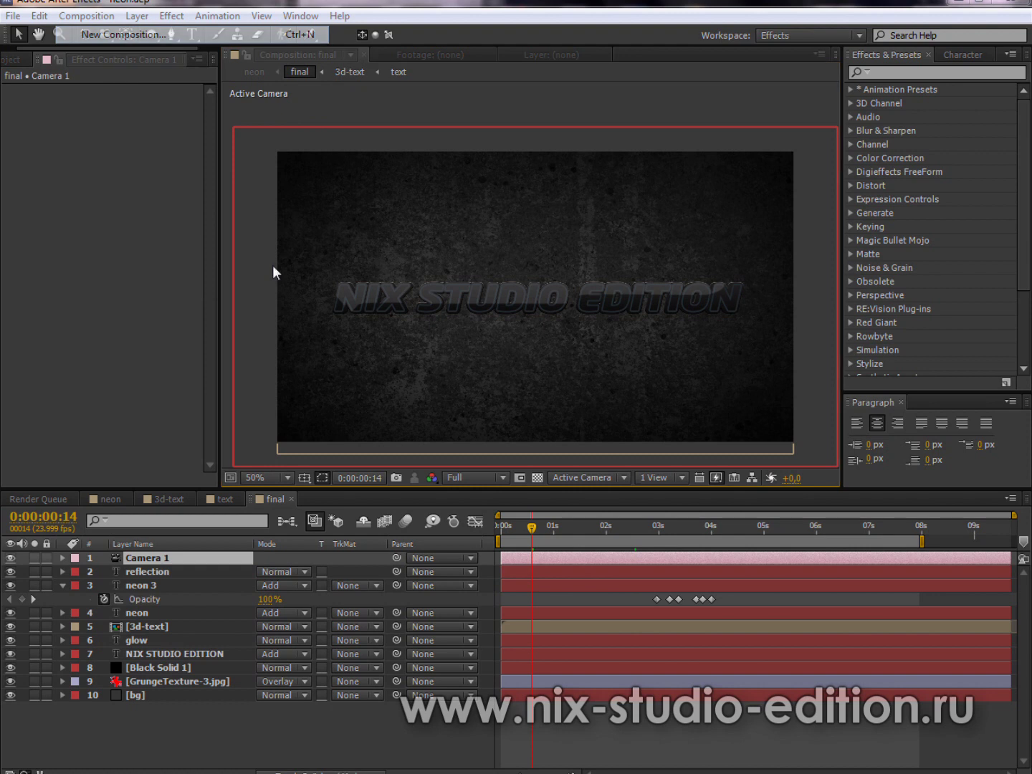
{"action": "key", "text": "ctrl+n"}
{"action": "key", "text": "Return"}
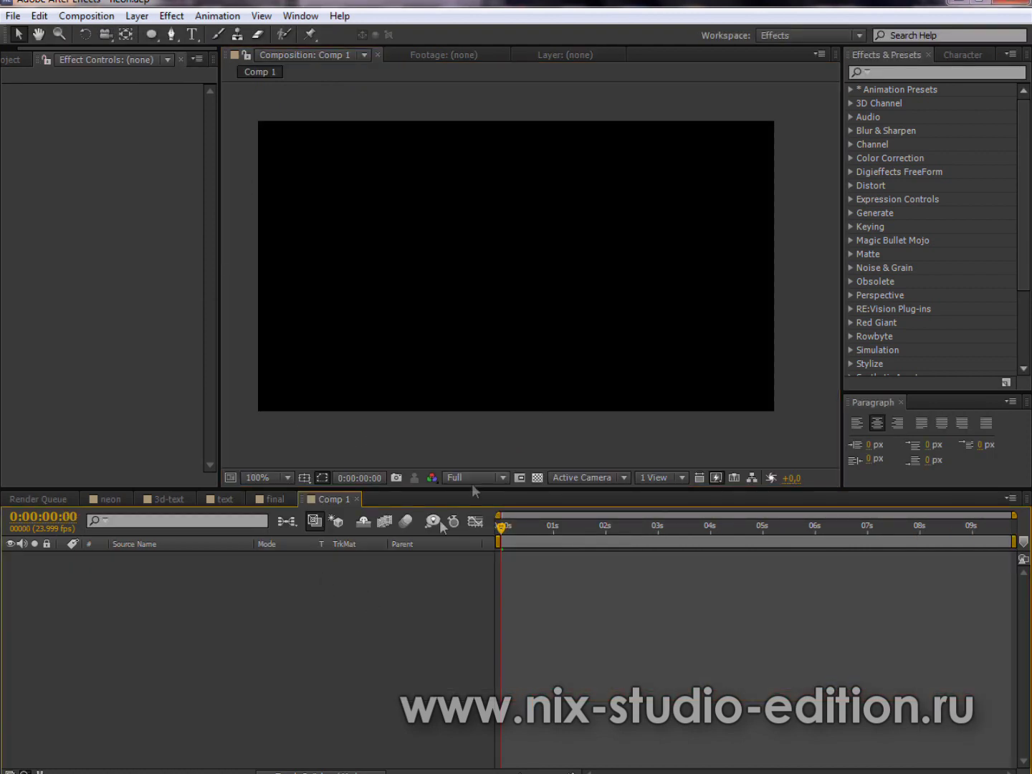
Add a NIX STUDIO EDITION text layer, centre it vertically and set its font size to 41 px
{"action": "left_click", "coordinate": [493, 373]}
{"action": "right_click", "coordinate": [243, 586]}
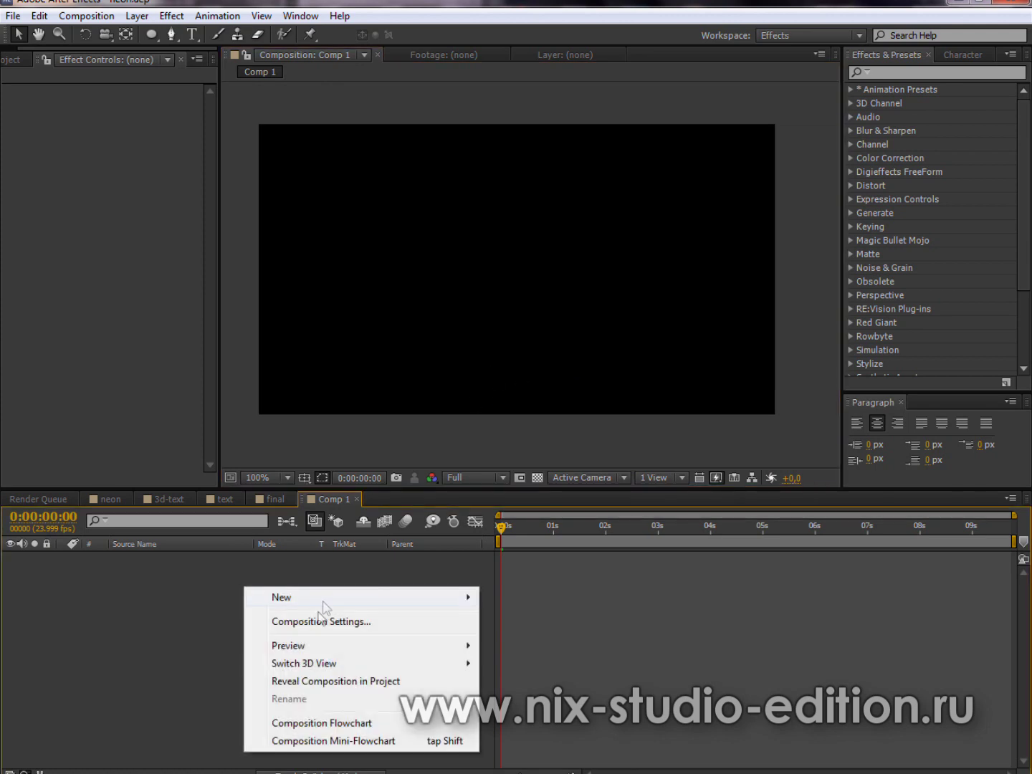
{"action": "mouse_move", "coordinate": [380, 603]}
{"action": "left_click", "coordinate": [546, 619]}
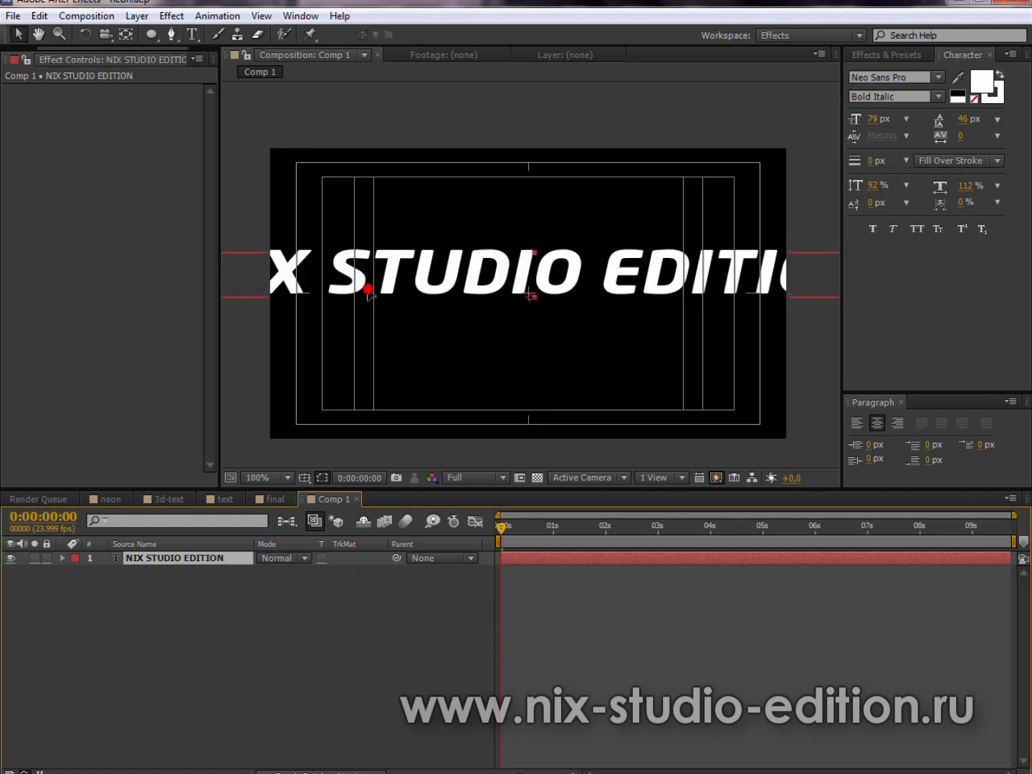
{"action": "left_click_drag", "start_coordinate": [369, 294], "coordinate": [370, 317]}
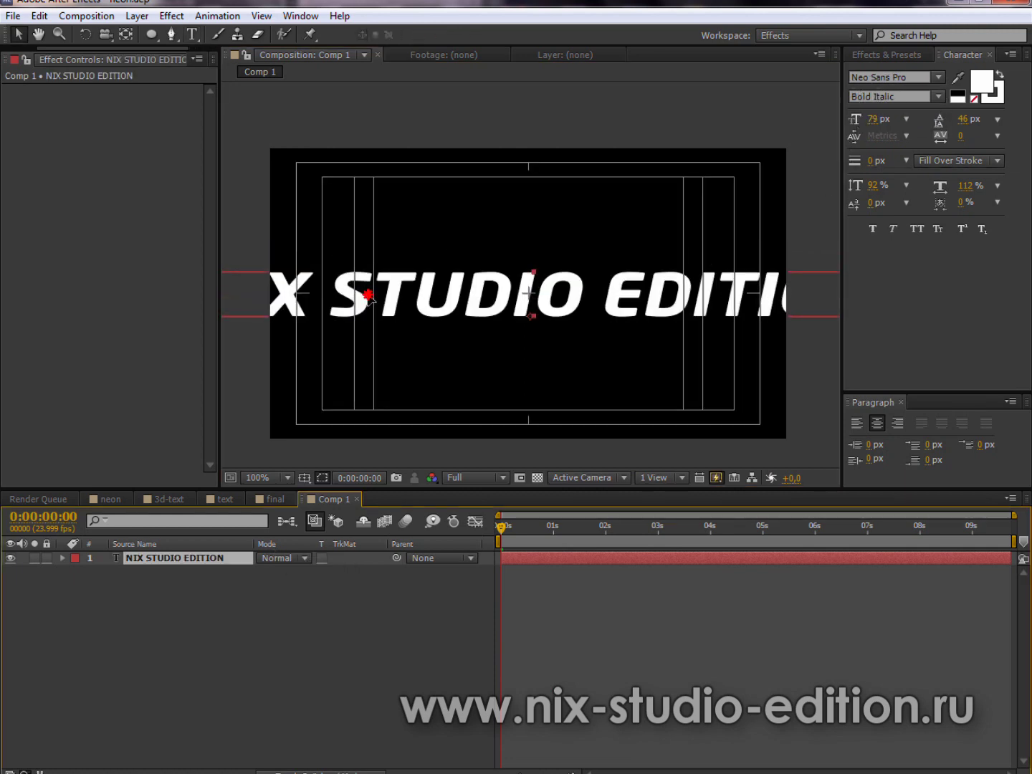
{"action": "left_click_drag", "start_coordinate": [882, 126], "coordinate": [874, 126]}
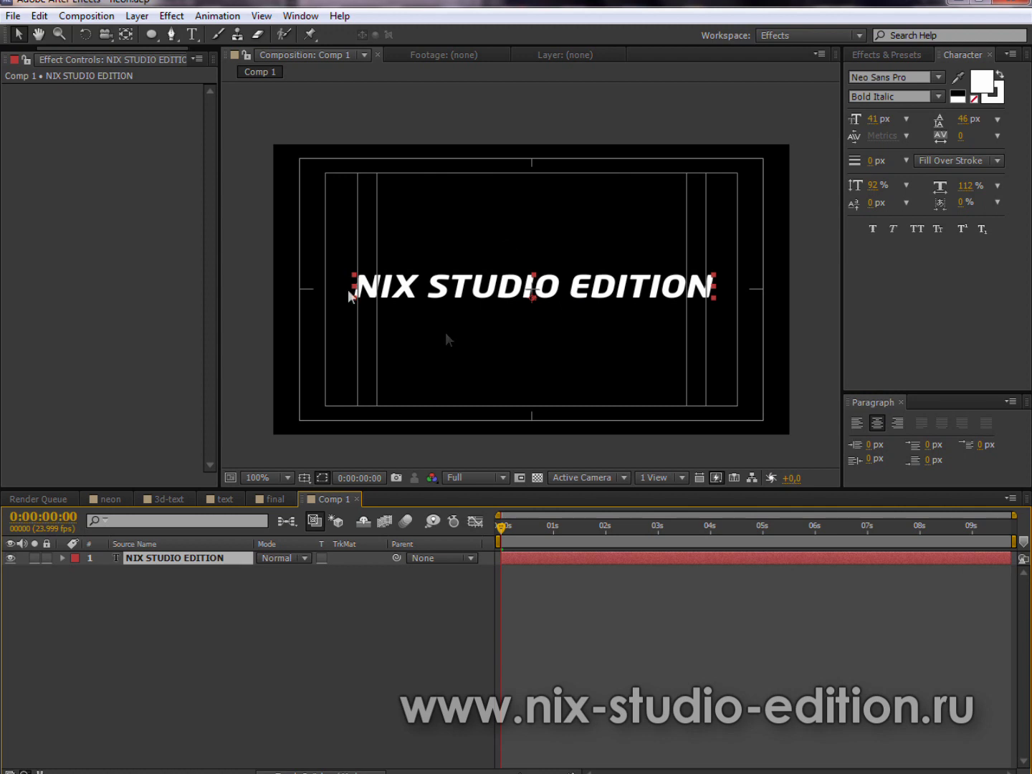
Apply a Gradient Overlay style to the title with gradient stops of black and dark grey
{"action": "left_click", "coordinate": [147, 16]}
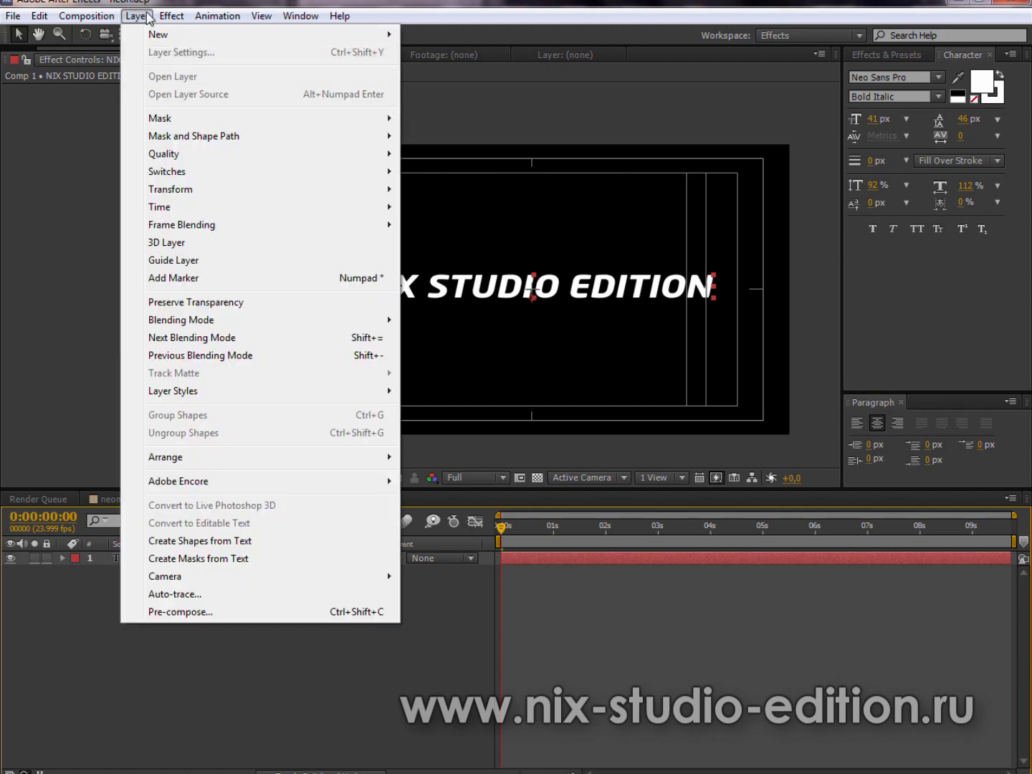
{"action": "mouse_move", "coordinate": [187, 390]}
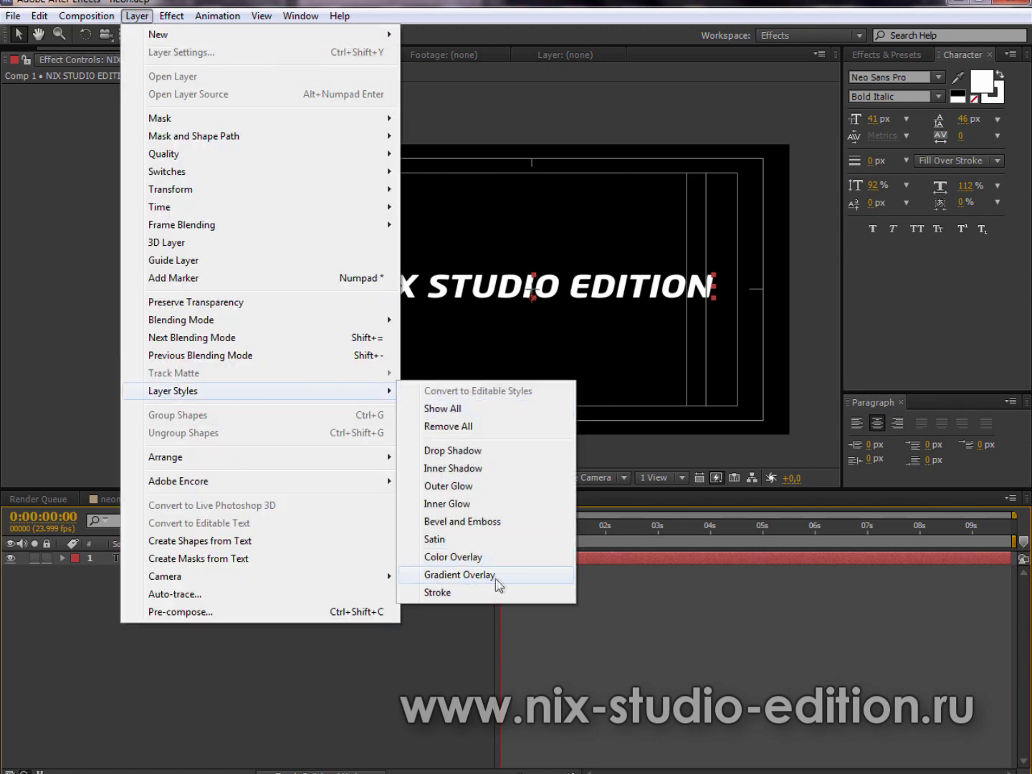
{"action": "left_click", "coordinate": [498, 581]}
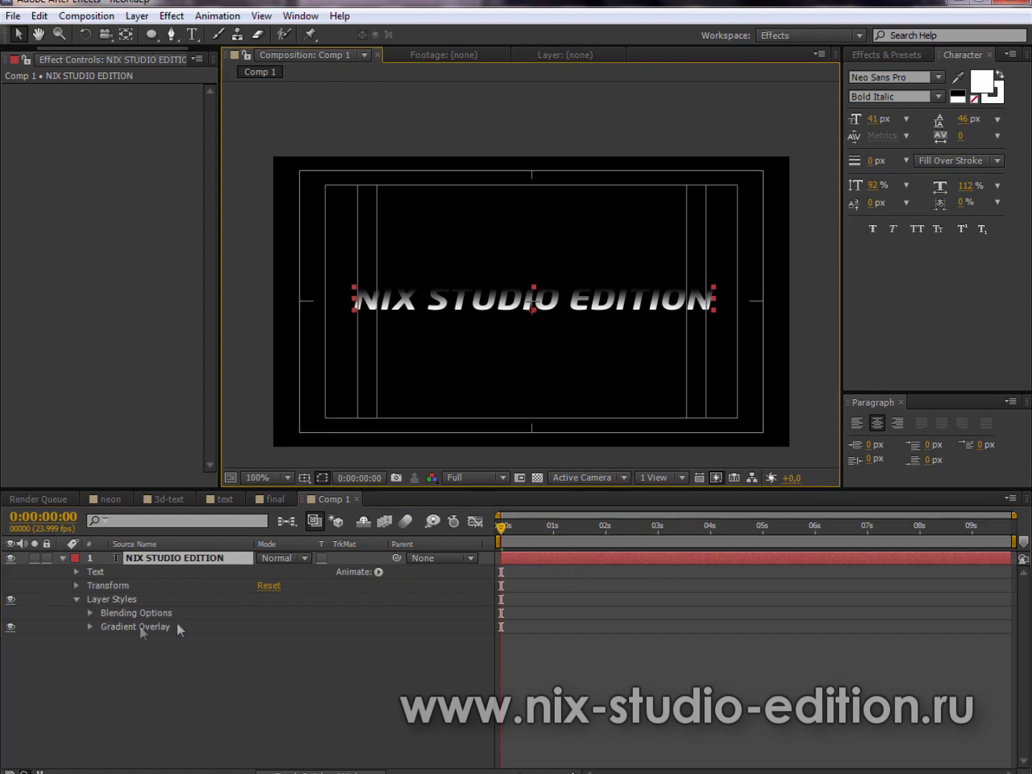
{"action": "left_click", "coordinate": [91, 627]}
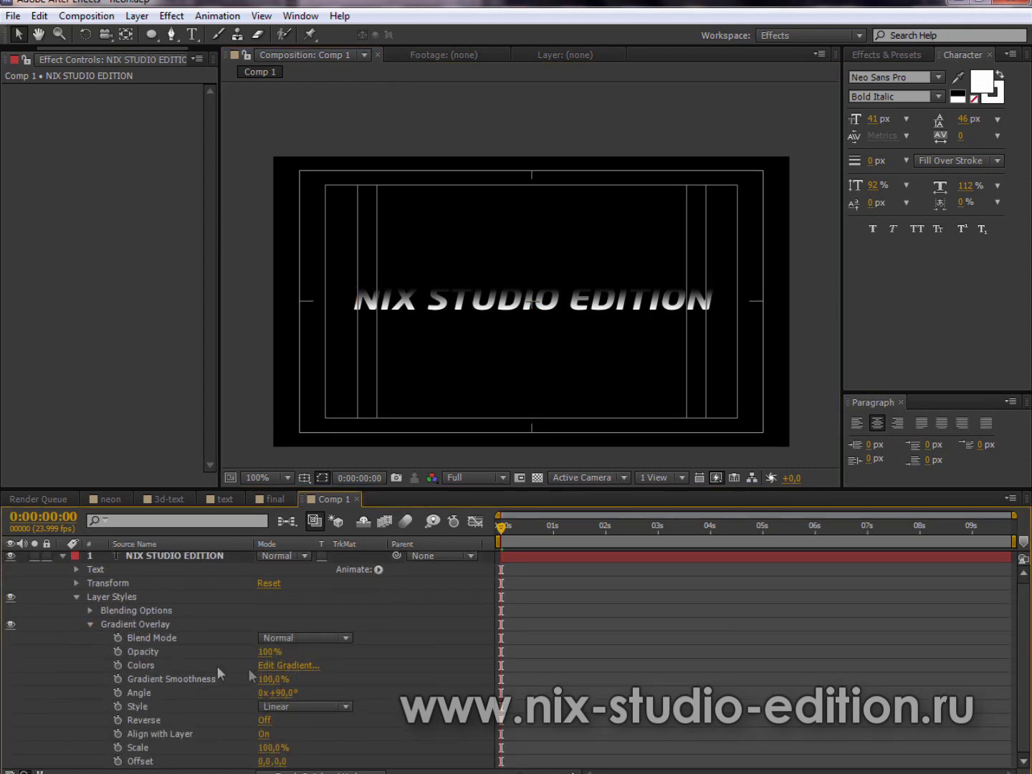
{"action": "left_click", "coordinate": [293, 667]}
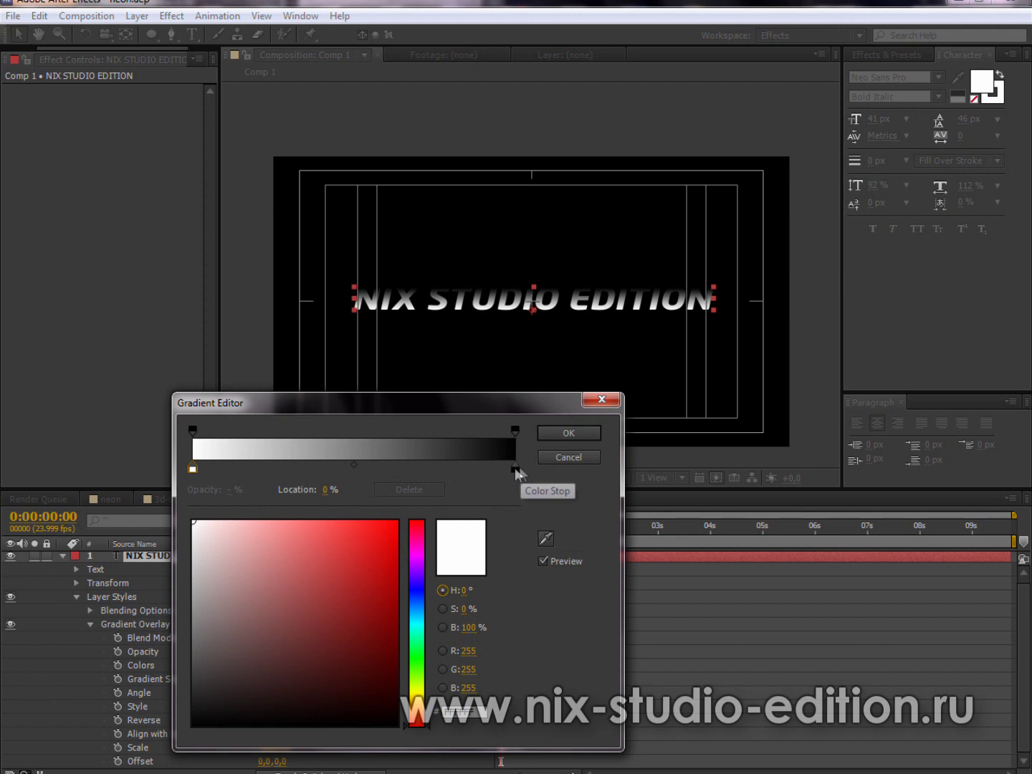
{"action": "left_click", "coordinate": [514, 468]}
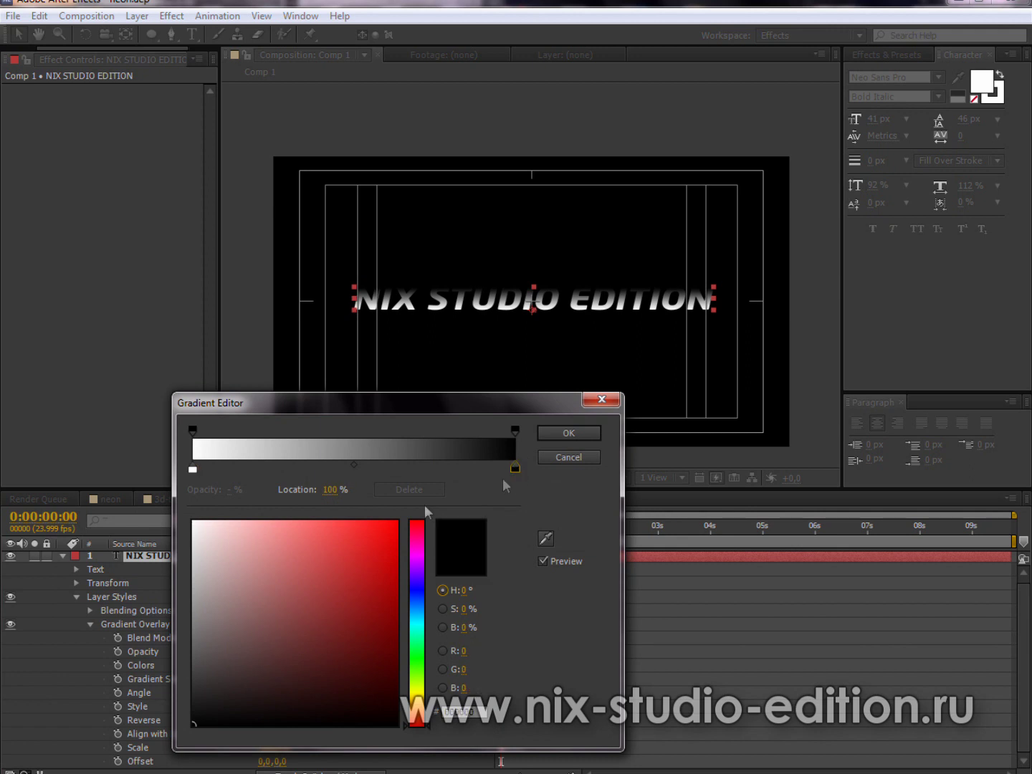
{"action": "mouse_move", "coordinate": [197, 704]}
{"action": "left_mouse_down"}
{"action": "mouse_move", "coordinate": [163, 690]}
{"action": "mouse_move", "coordinate": [164, 705]}
{"action": "left_mouse_up"}
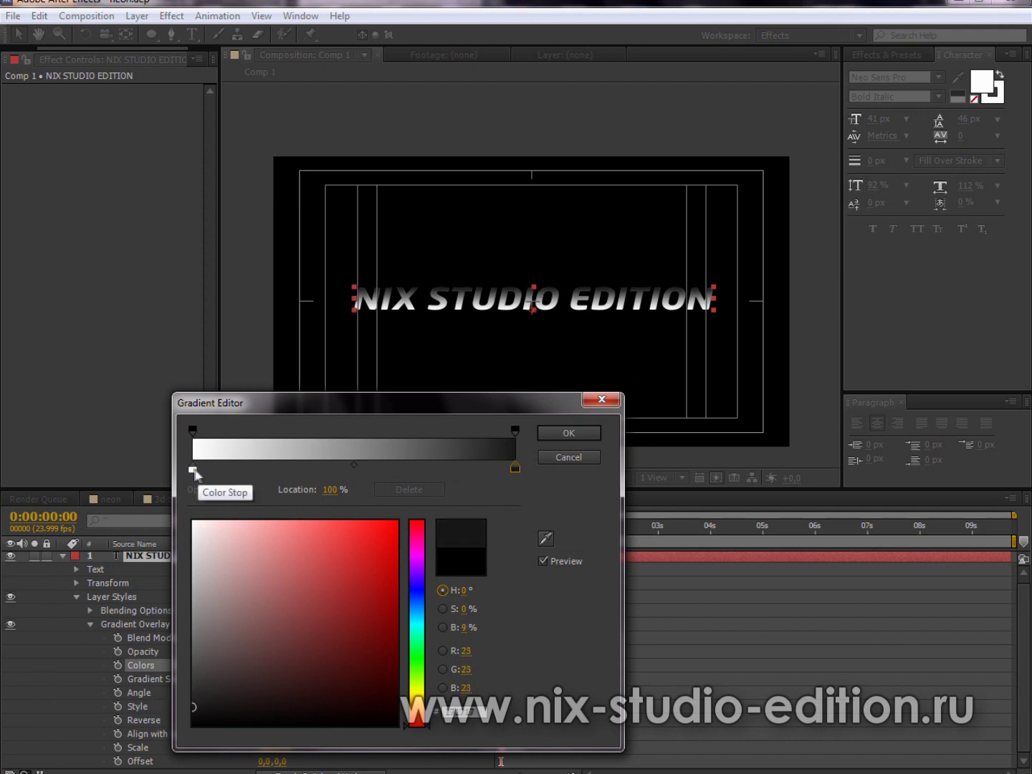
{"action": "left_click", "coordinate": [192, 468]}
{"action": "left_click_drag", "start_coordinate": [207, 707], "coordinate": [191, 726]}
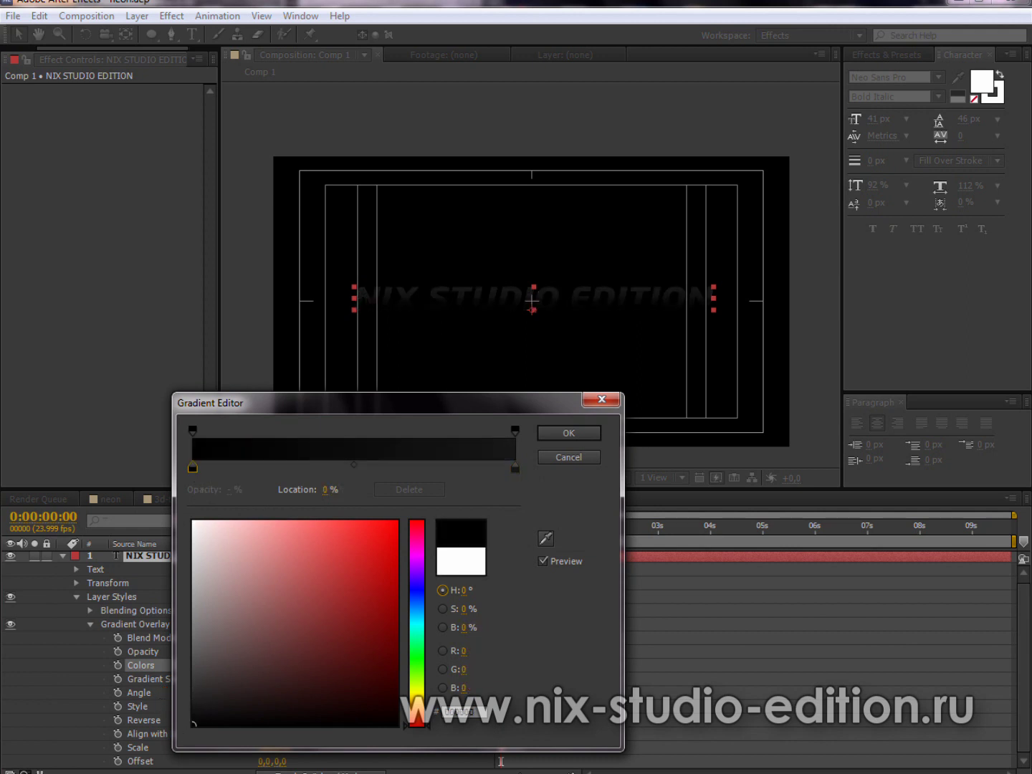
{"action": "left_click", "coordinate": [566, 434]}
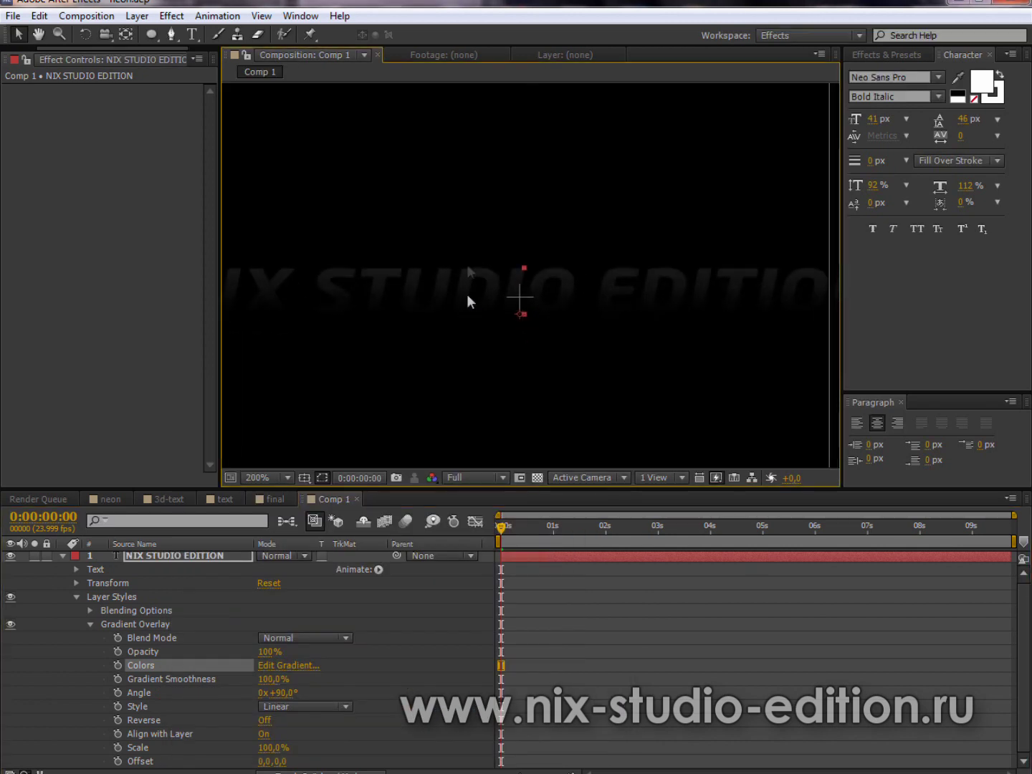
Show the transparency grid and add a Stroke layer style to the NIX STUDIO EDITION layer
{"action": "left_click", "coordinate": [537, 478]}
{"action": "left_click_drag", "start_coordinate": [471, 365], "coordinate": [531, 352]}
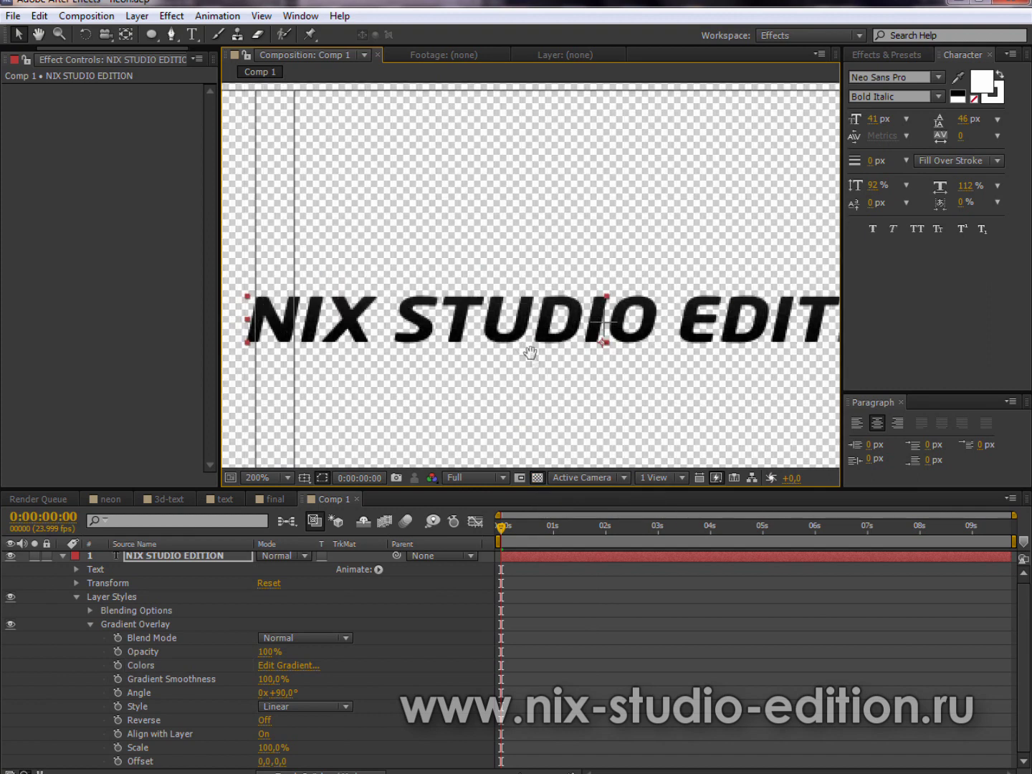
{"action": "left_click", "coordinate": [170, 565]}
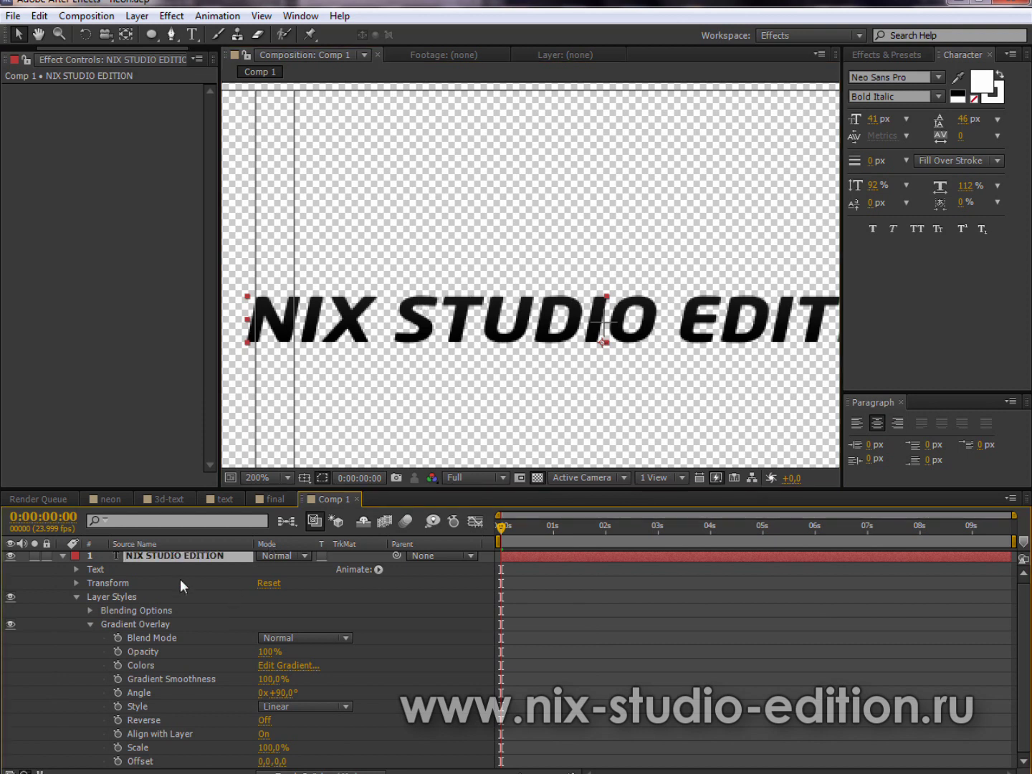
{"action": "left_click", "coordinate": [132, 17]}
{"action": "mouse_move", "coordinate": [377, 397]}
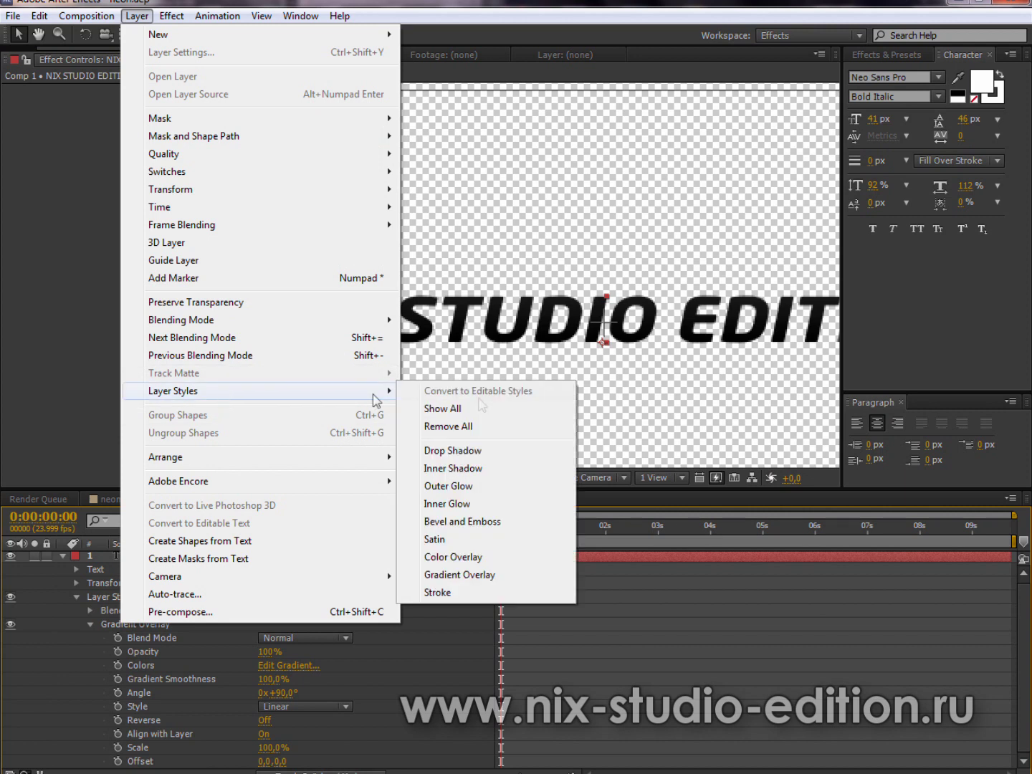
{"action": "left_click", "coordinate": [458, 593]}
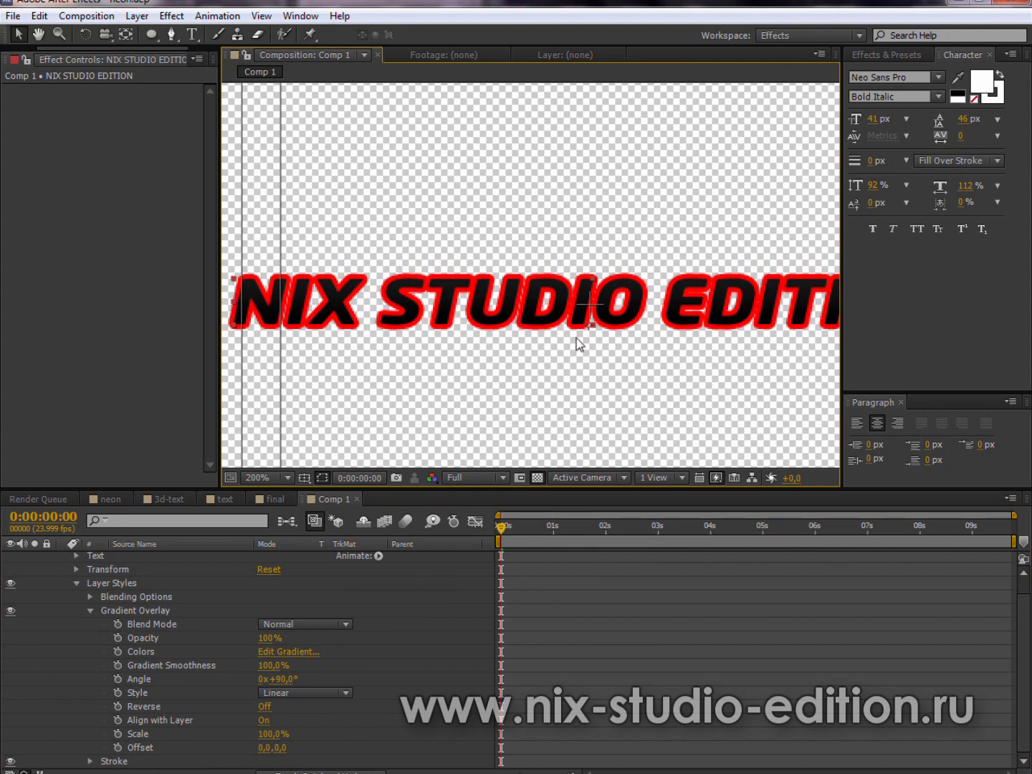
Set the Stroke style's size to 2 and its colour to dark navy blue (#20405D)
{"action": "left_click_drag", "start_coordinate": [579, 344], "coordinate": [353, 349]}
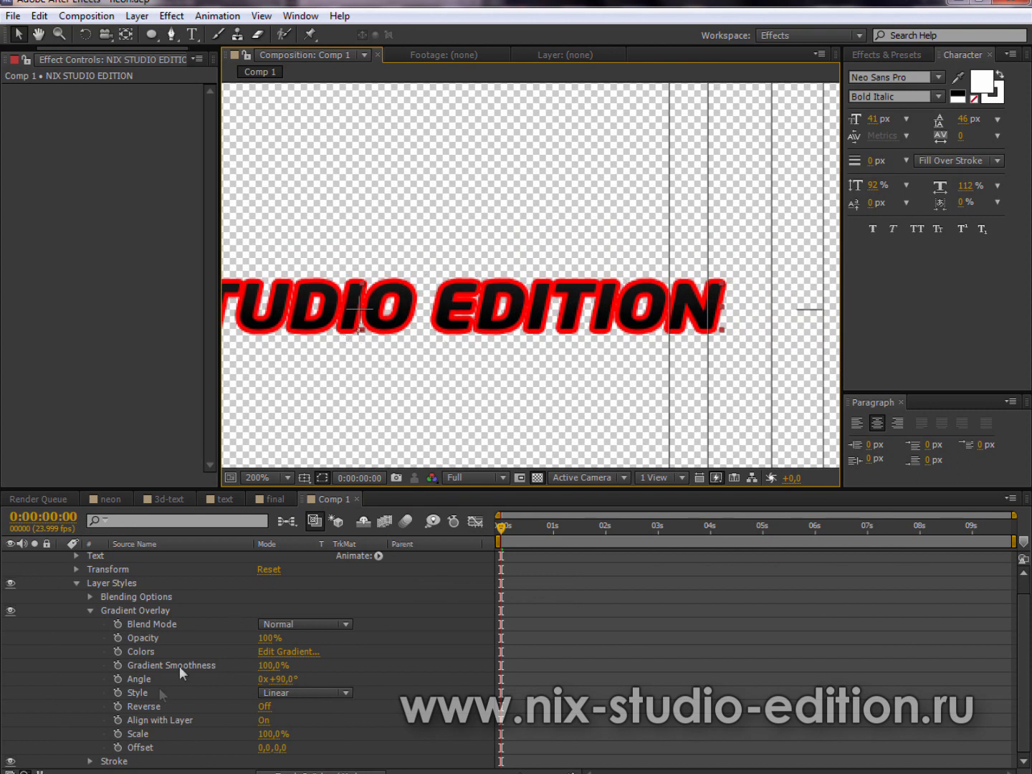
{"action": "left_click", "coordinate": [89, 610]}
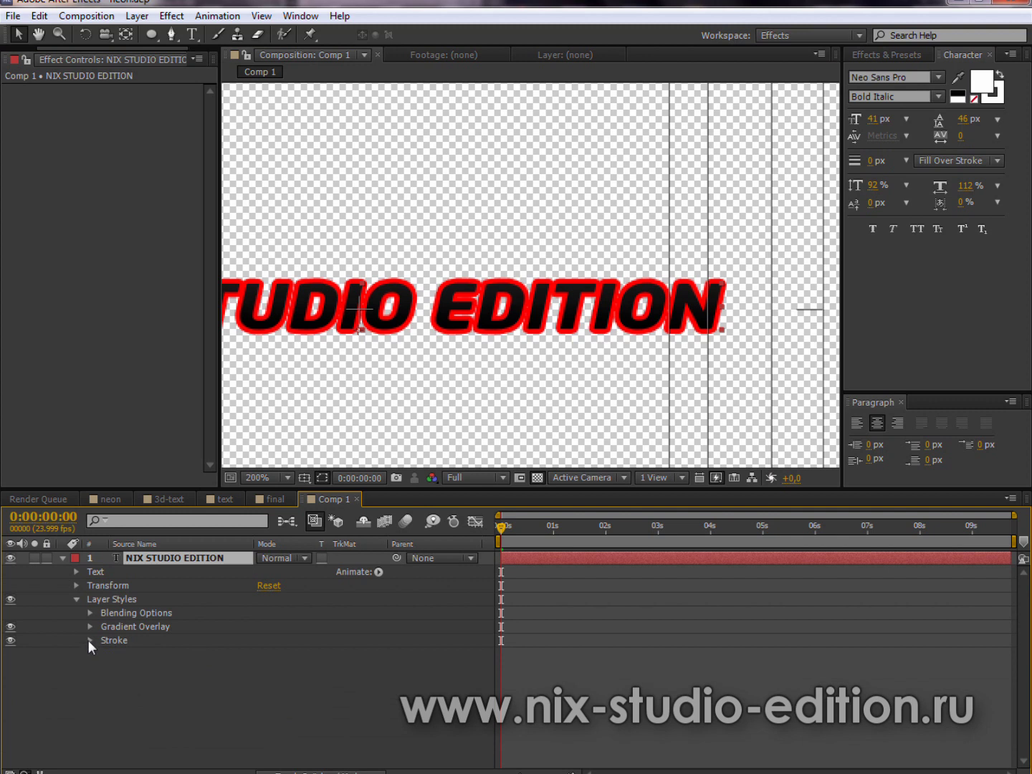
{"action": "left_click", "coordinate": [89, 640]}
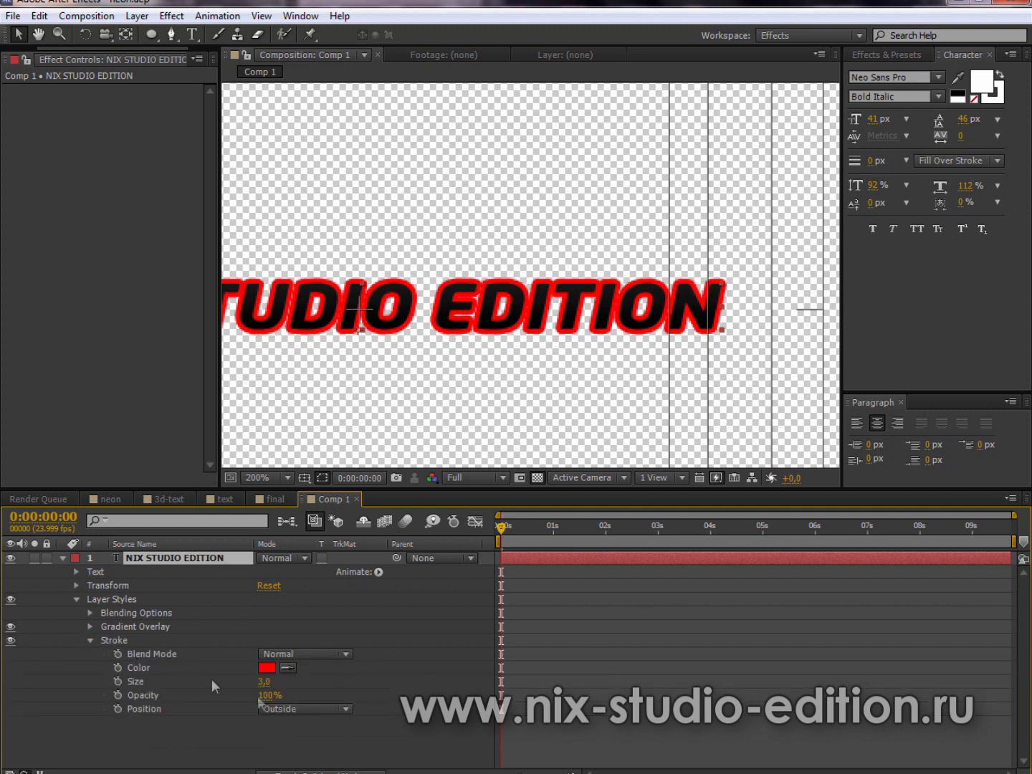
{"action": "left_click", "coordinate": [262, 682]}
{"action": "key", "text": "Return"}
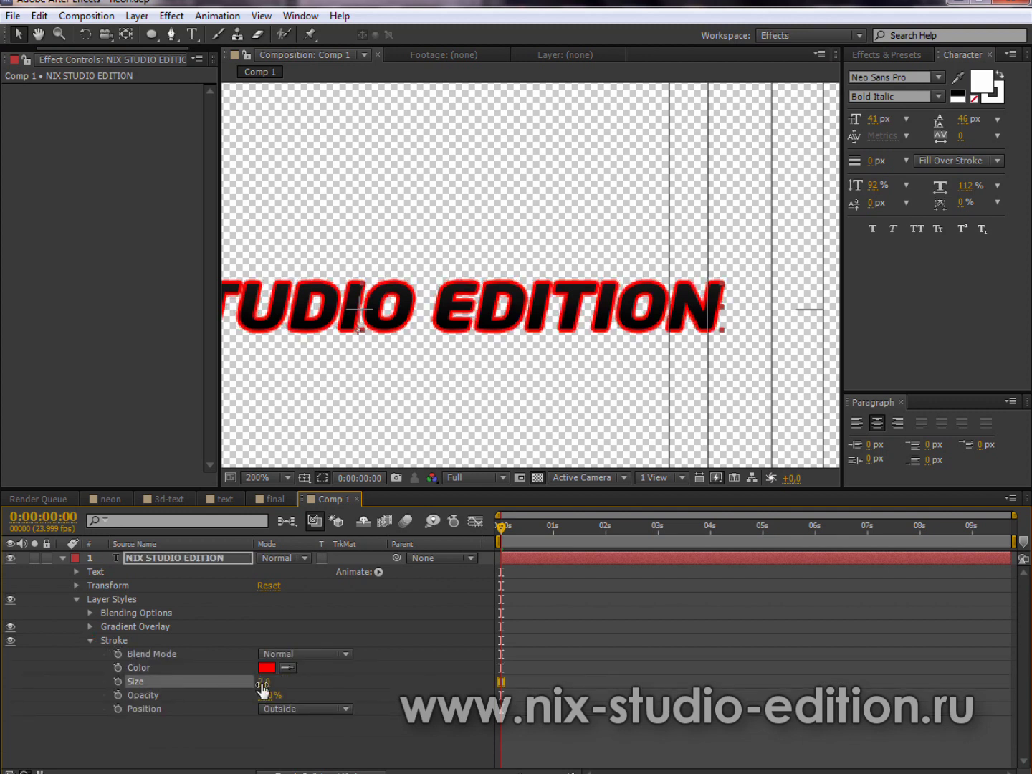
{"action": "left_click", "coordinate": [267, 668]}
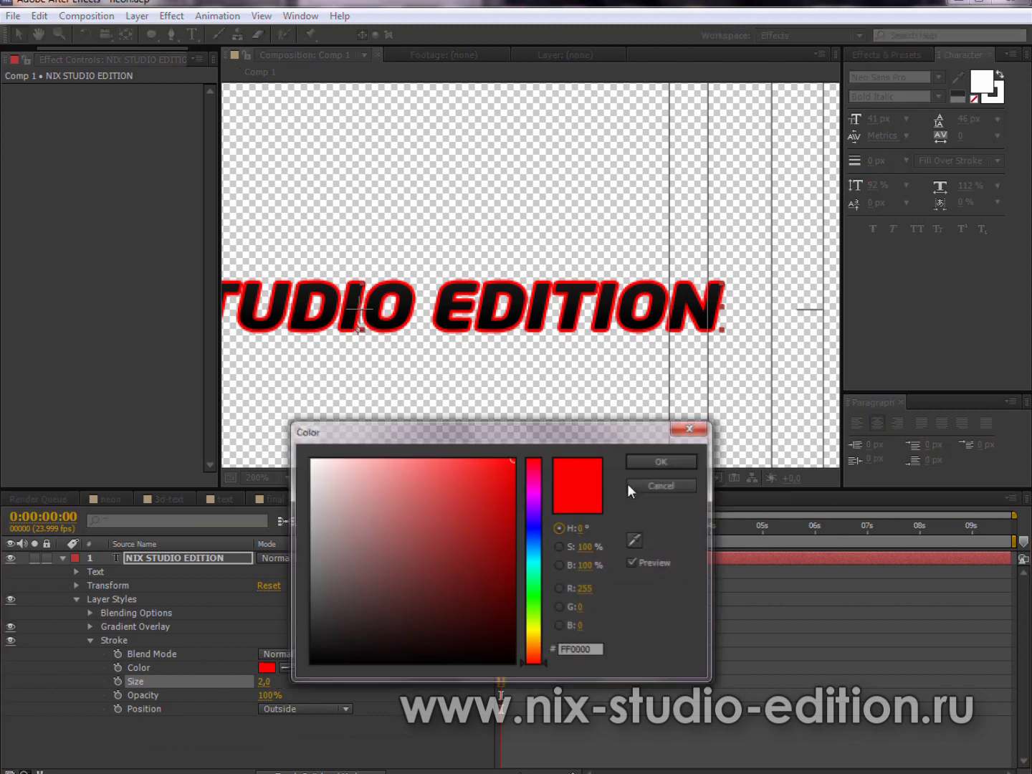
{"action": "left_click", "coordinate": [531, 545]}
{"action": "left_click", "coordinate": [443, 589]}
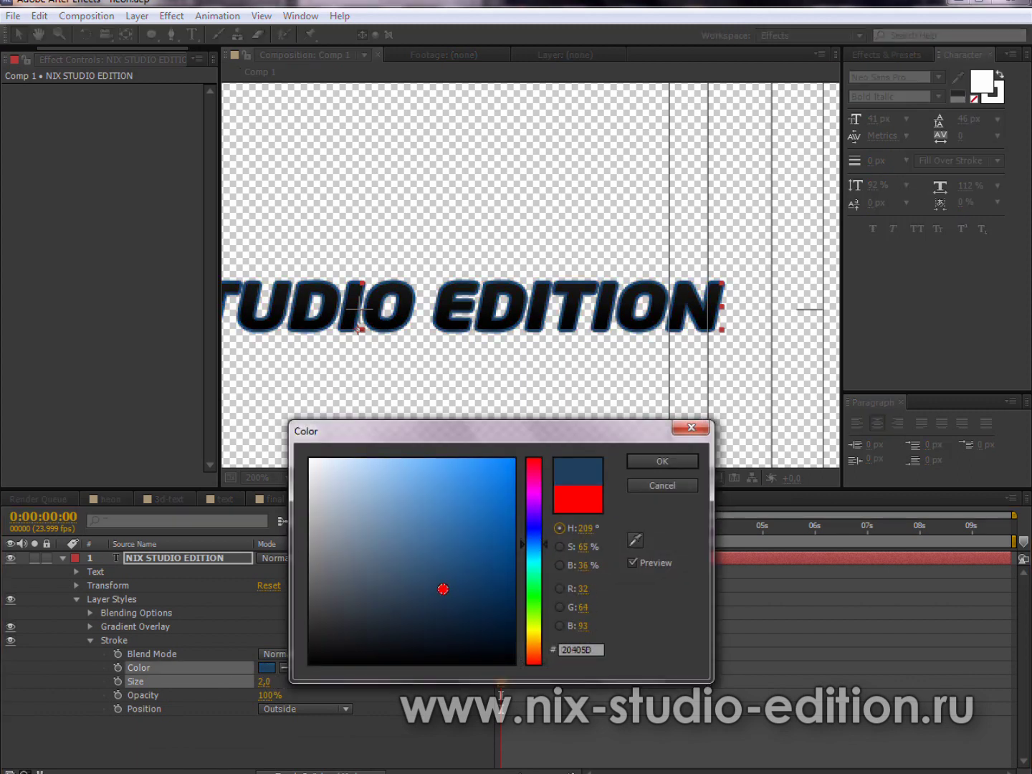
{"action": "left_click", "coordinate": [661, 462]}
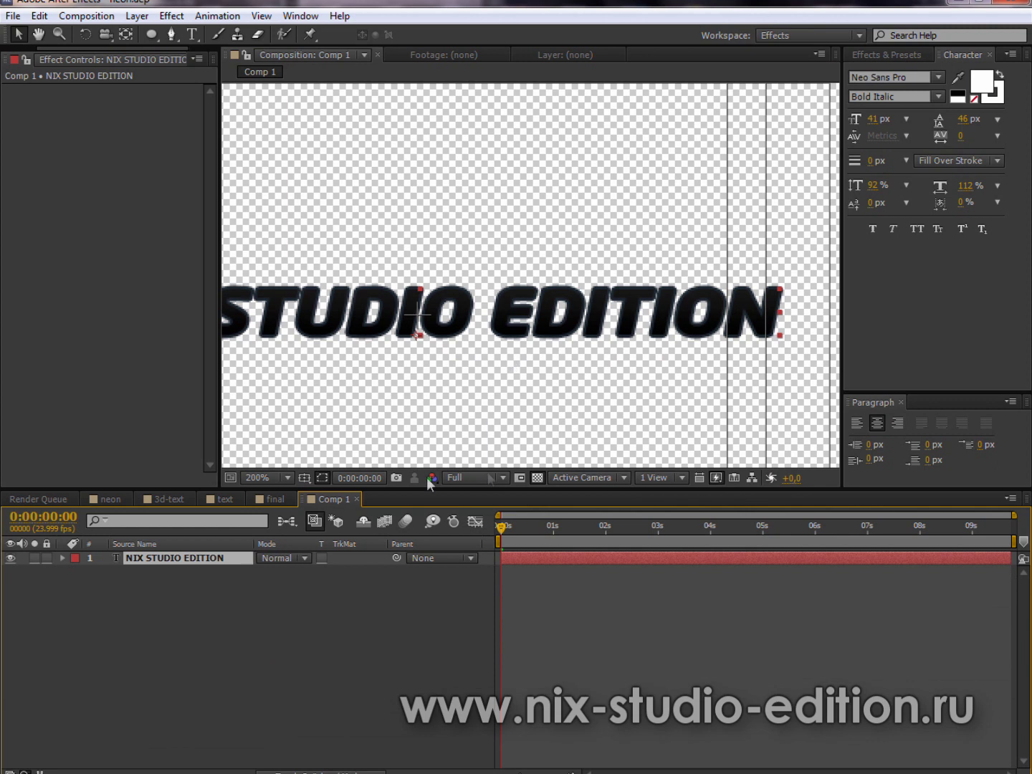
Return to a black comp background and duplicate the title text layer with Ctrl+D
{"action": "left_click", "coordinate": [538, 478]}
{"action": "left_click_drag", "start_coordinate": [459, 373], "coordinate": [261, 364]}
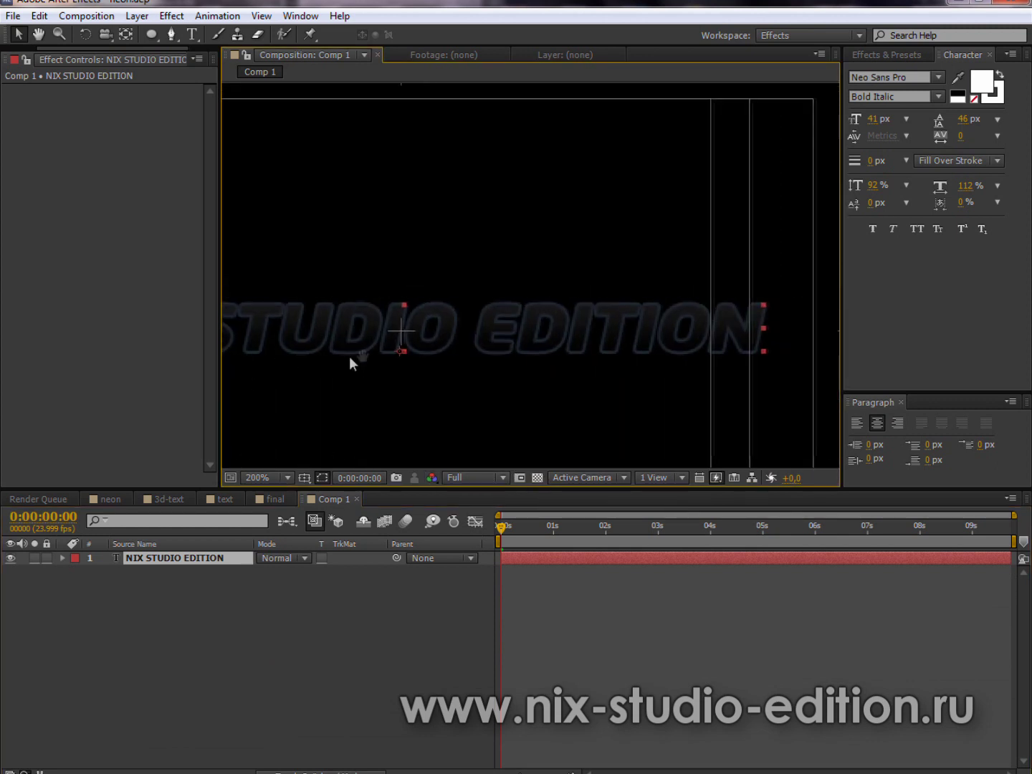
{"action": "left_click_drag", "start_coordinate": [480, 359], "coordinate": [431, 354]}
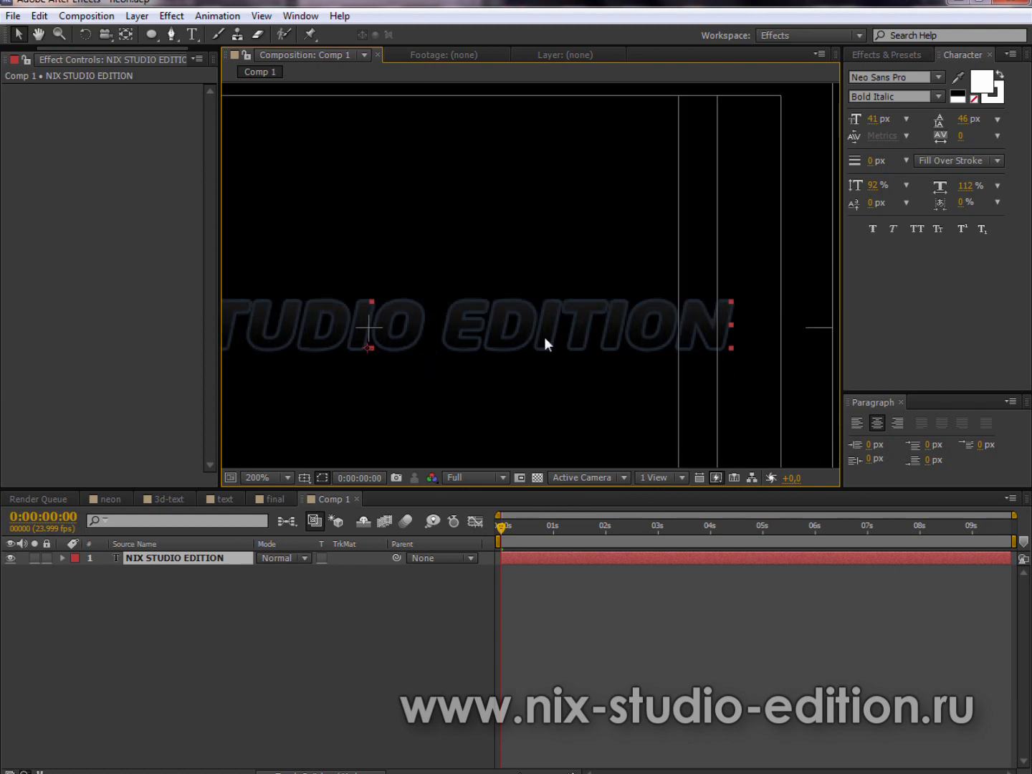
{"action": "scroll", "coordinate": [544, 337], "scroll_direction": "up", "scroll_amount": 2}
{"action": "left_click_drag", "start_coordinate": [494, 338], "coordinate": [485, 324]}
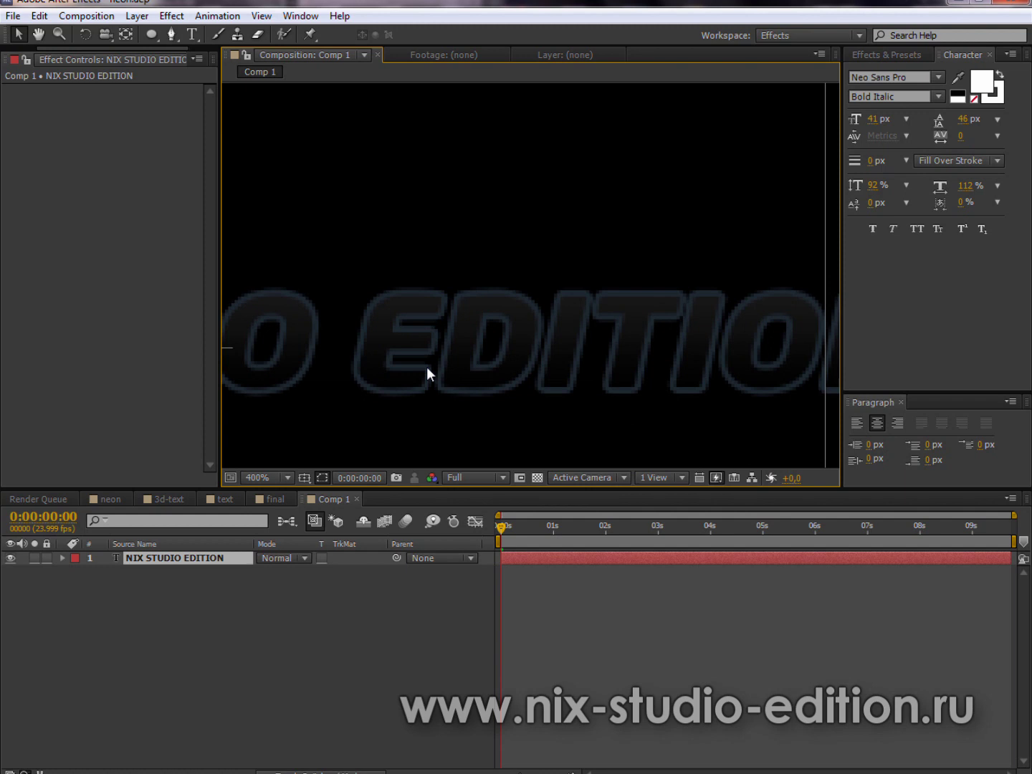
{"action": "left_click_drag", "start_coordinate": [464, 359], "coordinate": [424, 351]}
{"action": "left_click_drag", "start_coordinate": [349, 396], "coordinate": [390, 396]}
{"action": "left_click", "coordinate": [195, 561]}
{"action": "key", "text": "ctrl+d"}
Give the original title layer a white 8 px text stroke in the Character panel
{"action": "left_click", "coordinate": [200, 571]}
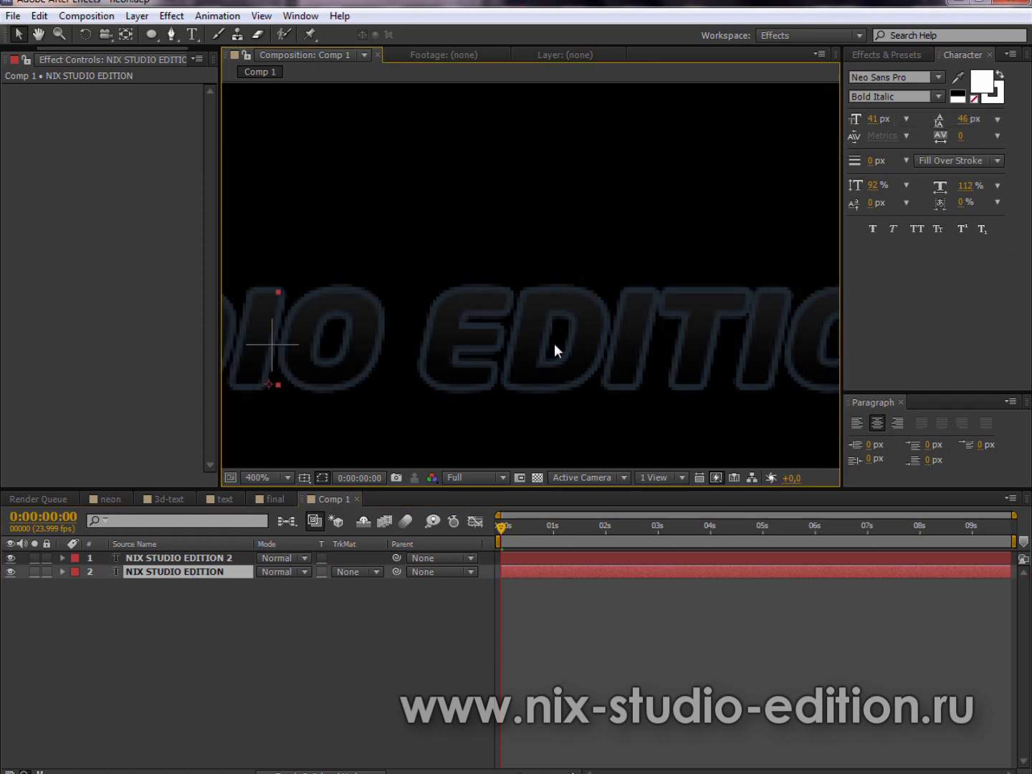
{"action": "left_click_drag", "start_coordinate": [552, 348], "coordinate": [592, 335]}
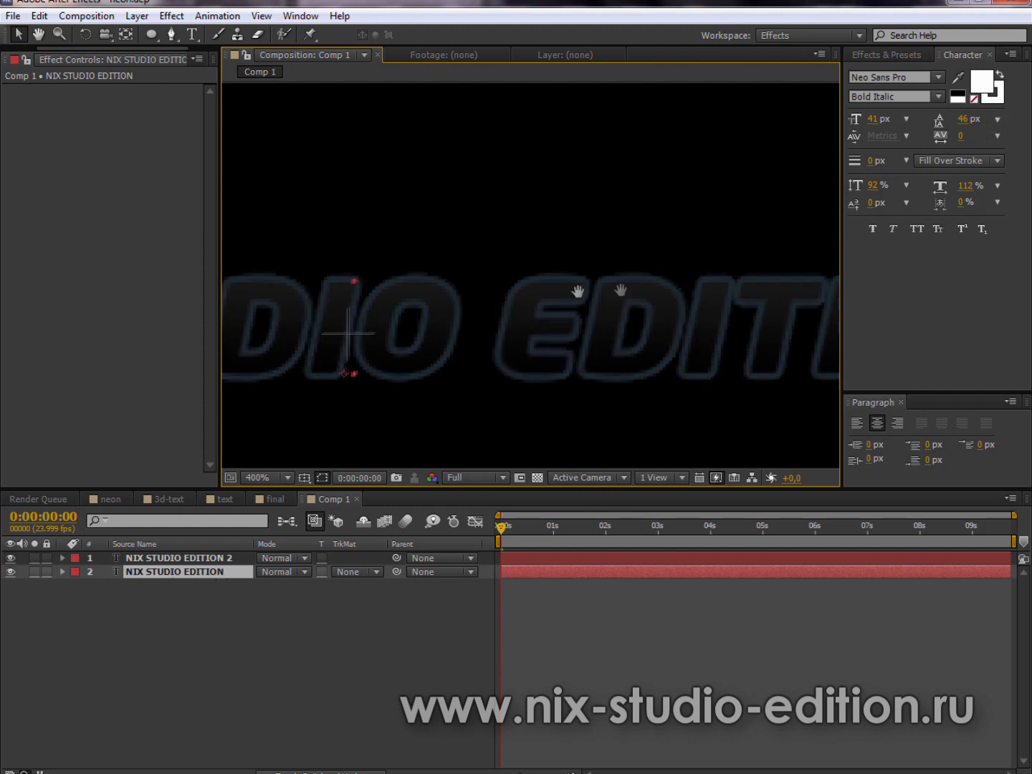
{"action": "left_click_drag", "start_coordinate": [619, 293], "coordinate": [539, 293]}
{"action": "left_click_drag", "start_coordinate": [592, 240], "coordinate": [513, 247]}
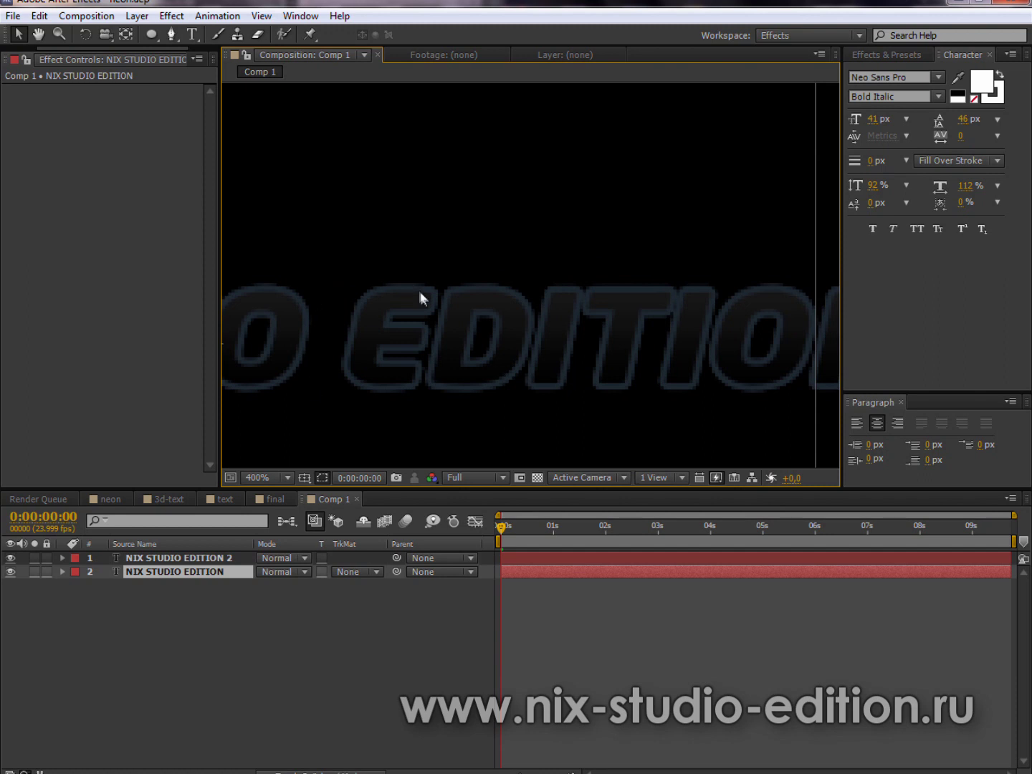
{"action": "scroll", "coordinate": [420, 292], "scroll_direction": "down", "scroll_amount": 1}
{"action": "scroll", "coordinate": [581, 335], "scroll_direction": "up", "scroll_amount": 1}
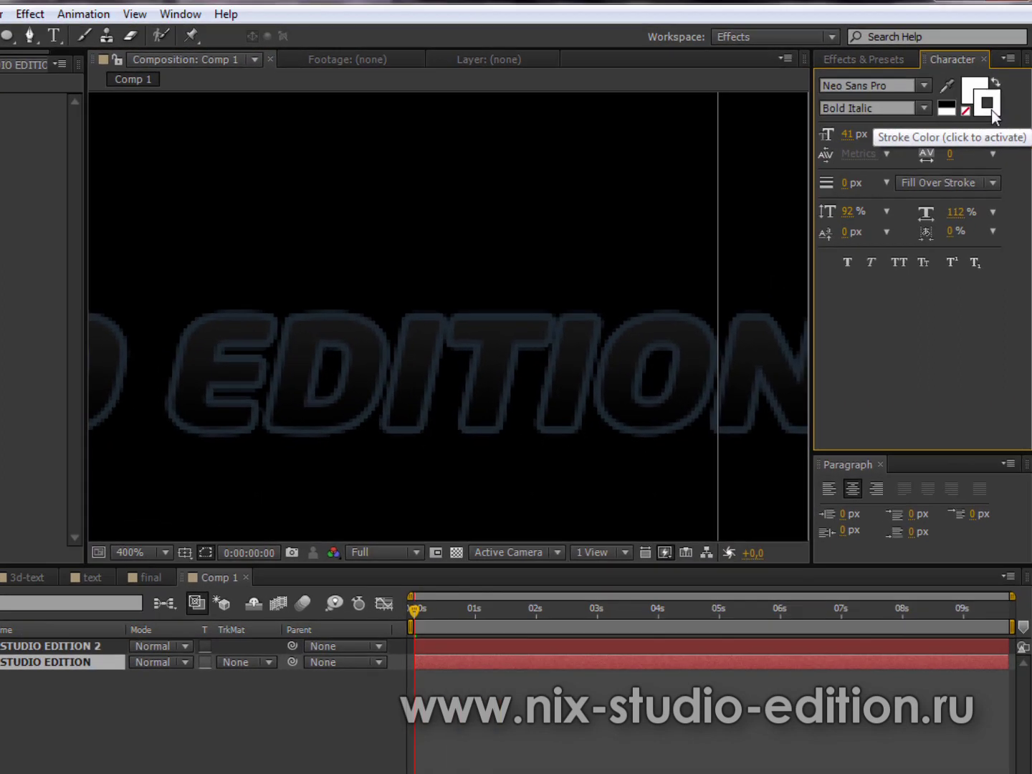
{"action": "left_click", "coordinate": [993, 96]}
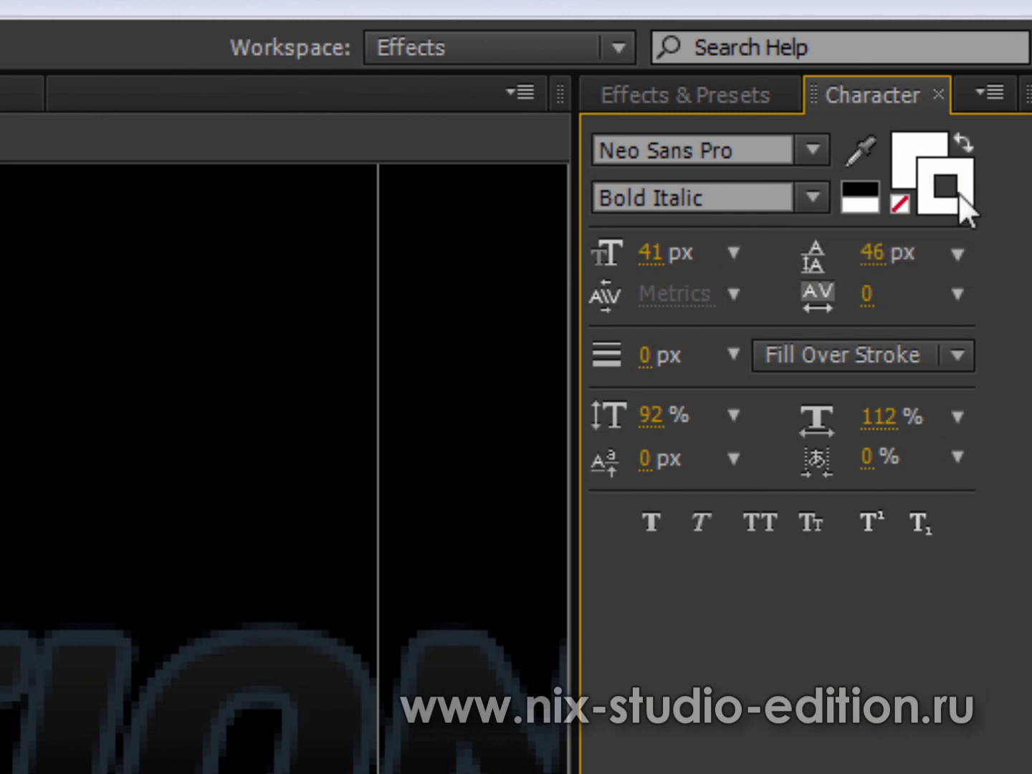
{"action": "left_click", "coordinate": [899, 205]}
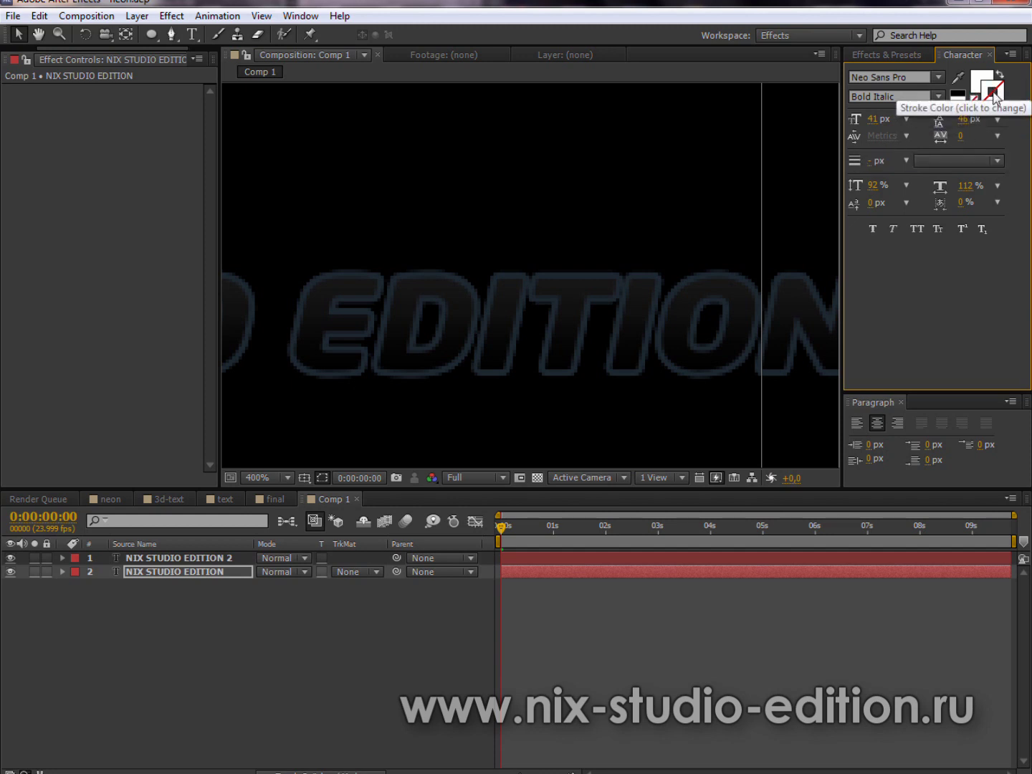
{"action": "left_click", "coordinate": [992, 95]}
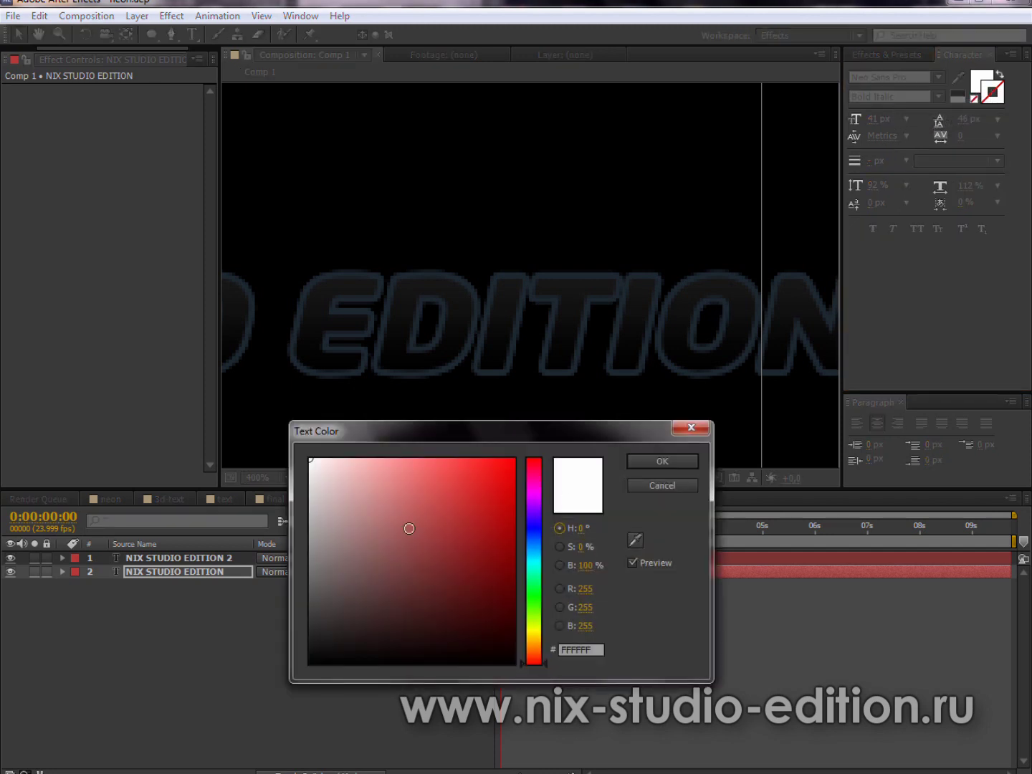
{"action": "left_click", "coordinate": [663, 460]}
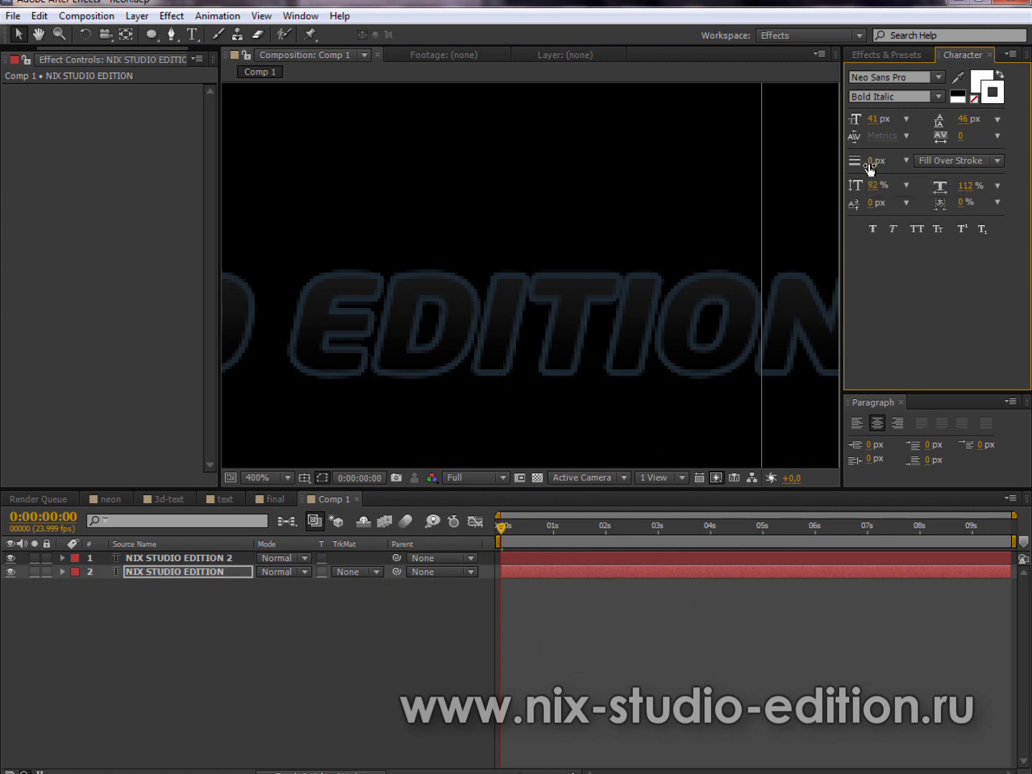
{"action": "left_click_drag", "start_coordinate": [869, 166], "coordinate": [878, 170]}
Turn off the original layer's Stroke layer style and check the lettering of EDITION
{"action": "left_click_drag", "start_coordinate": [494, 356], "coordinate": [551, 356]}
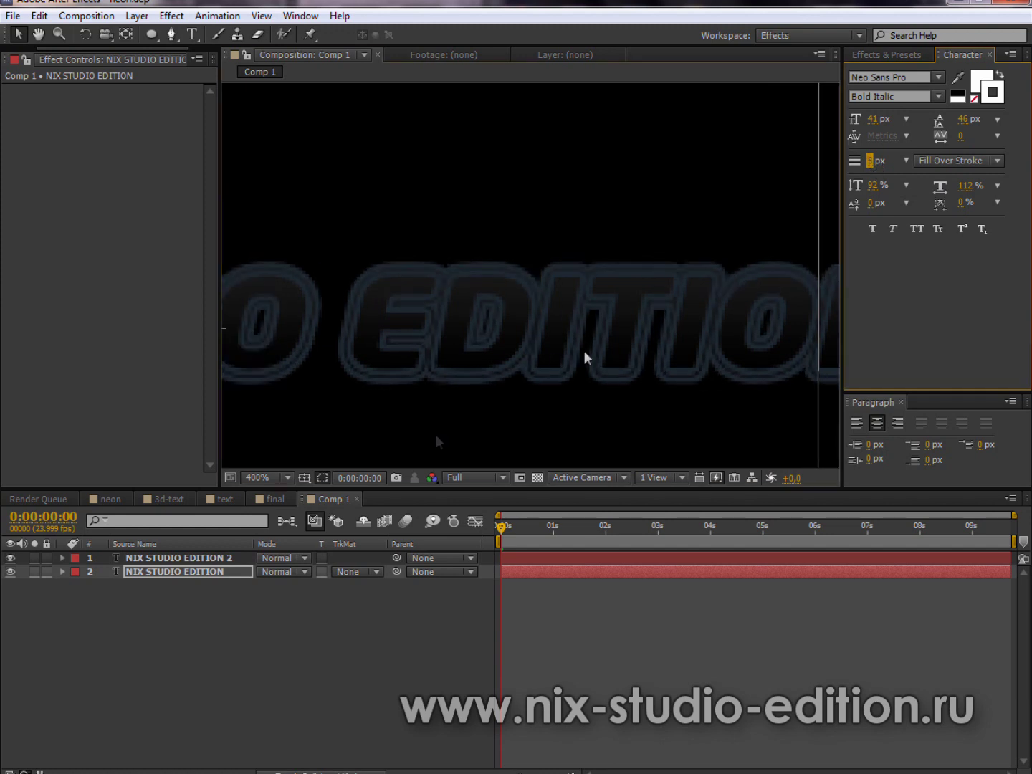
{"action": "left_click", "coordinate": [176, 591]}
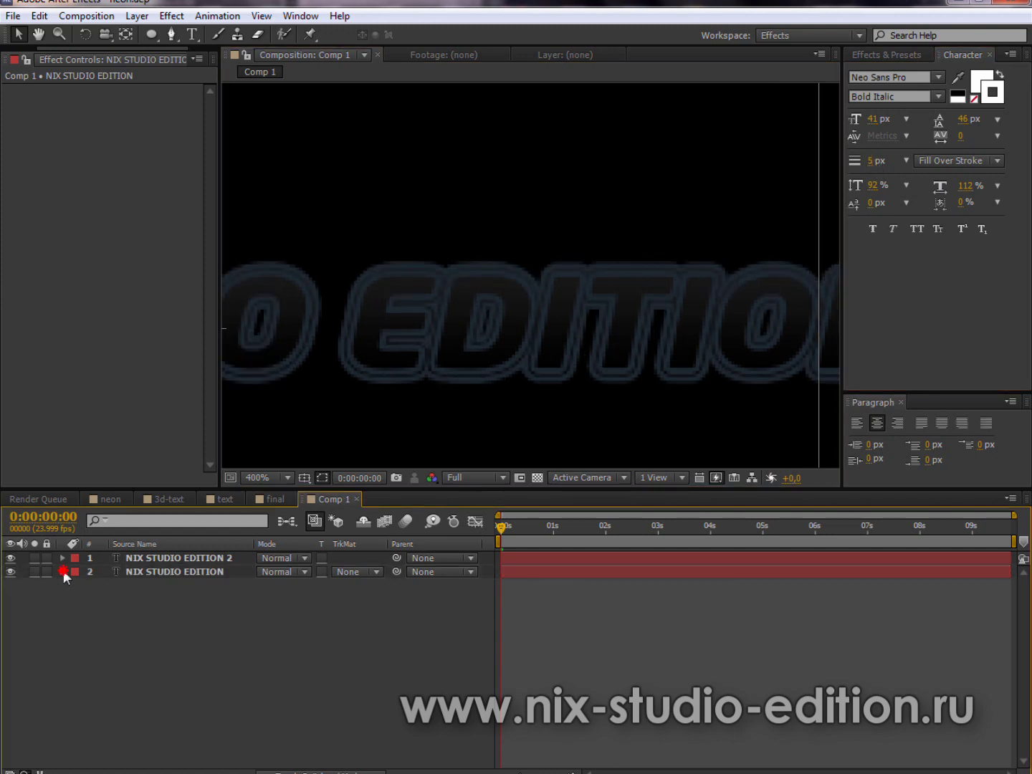
{"action": "left_click", "coordinate": [61, 570]}
{"action": "left_click", "coordinate": [9, 653]}
{"action": "left_click", "coordinate": [873, 164]}
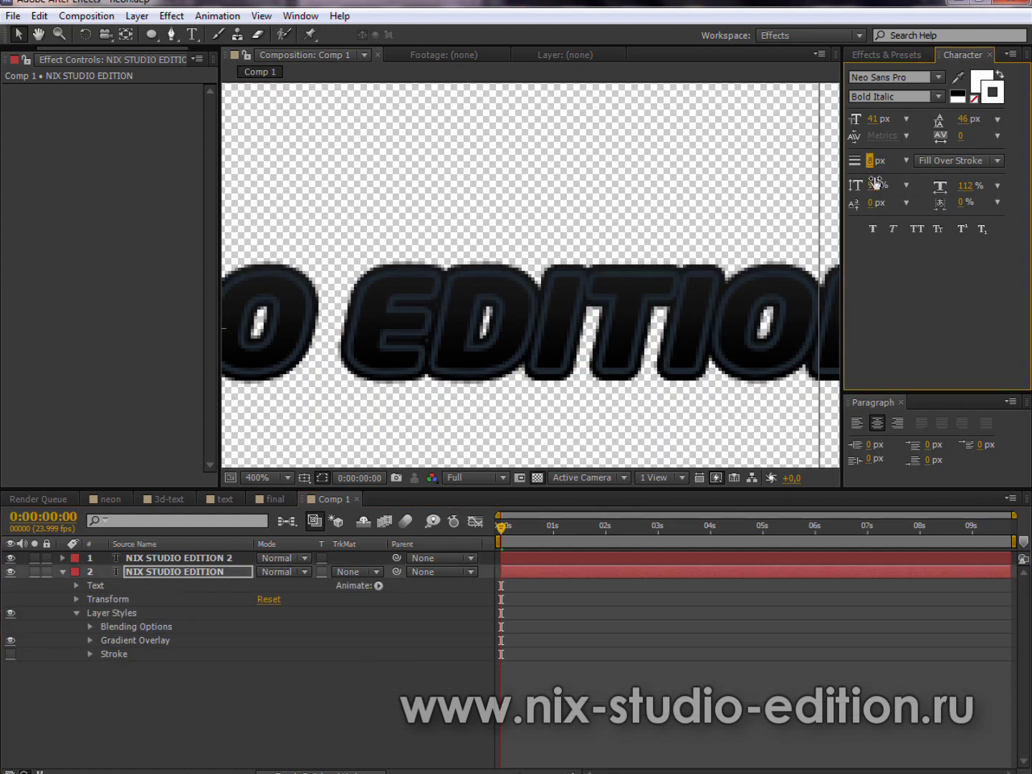
{"action": "left_click_drag", "start_coordinate": [645, 362], "coordinate": [550, 360]}
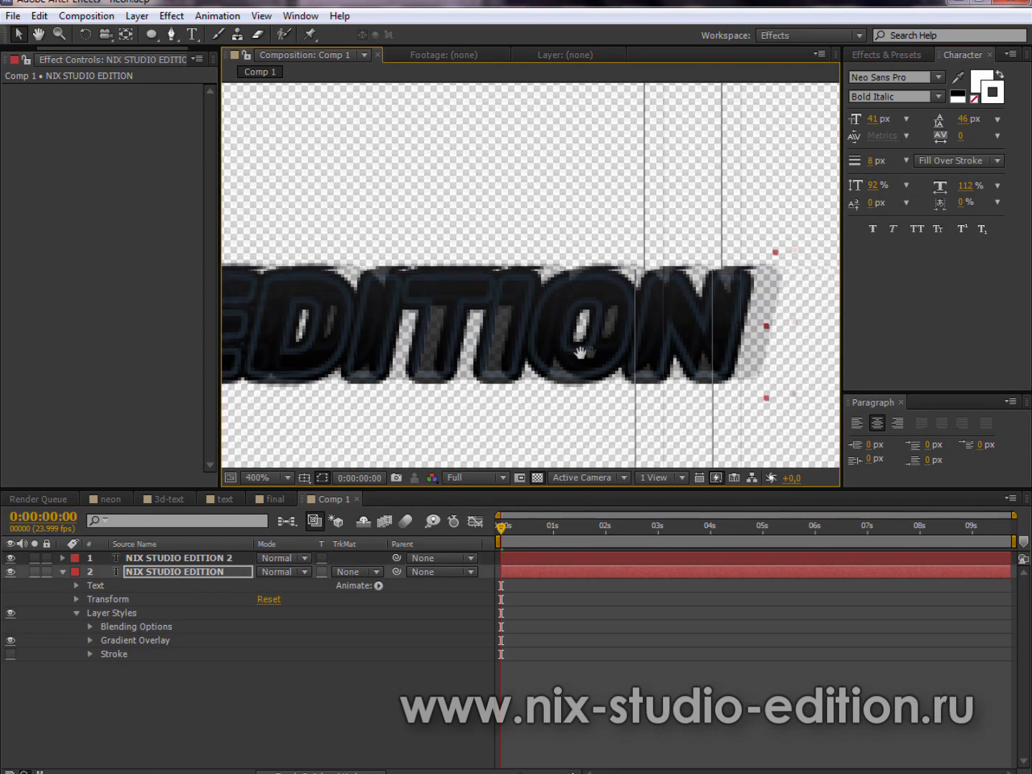
{"action": "scroll", "coordinate": [550, 360], "scroll_direction": "up", "scroll_amount": 1}
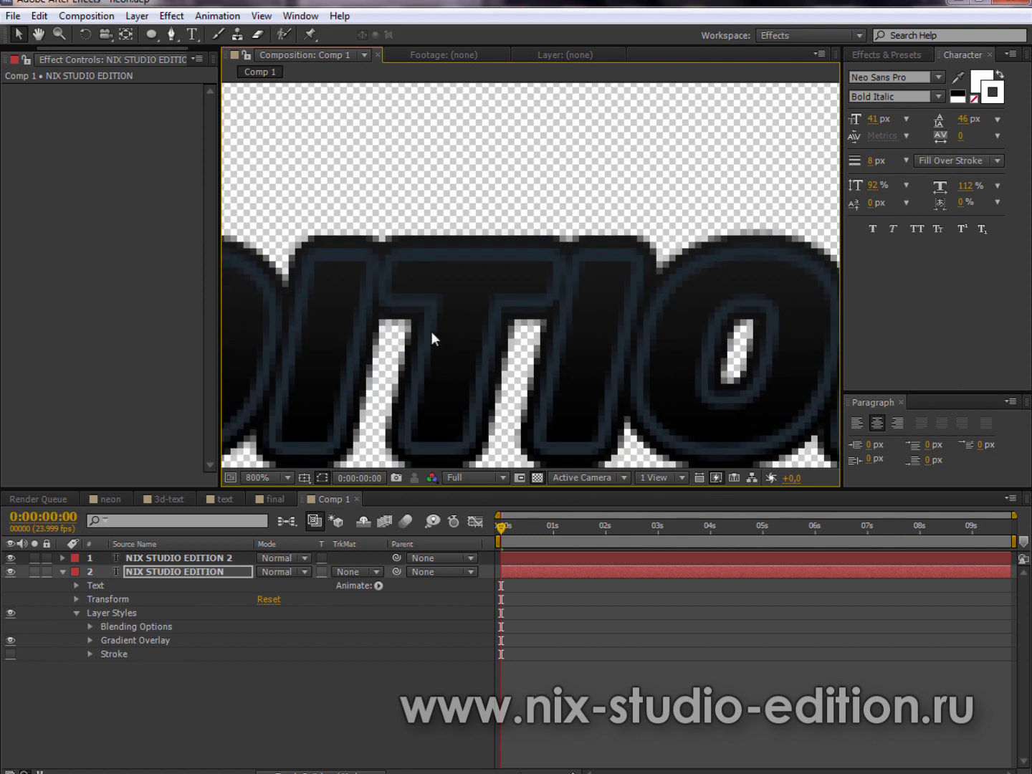
{"action": "scroll", "coordinate": [428, 342], "scroll_direction": "down", "scroll_amount": 2}
{"action": "scroll", "coordinate": [430, 360], "scroll_direction": "down", "scroll_amount": 2}
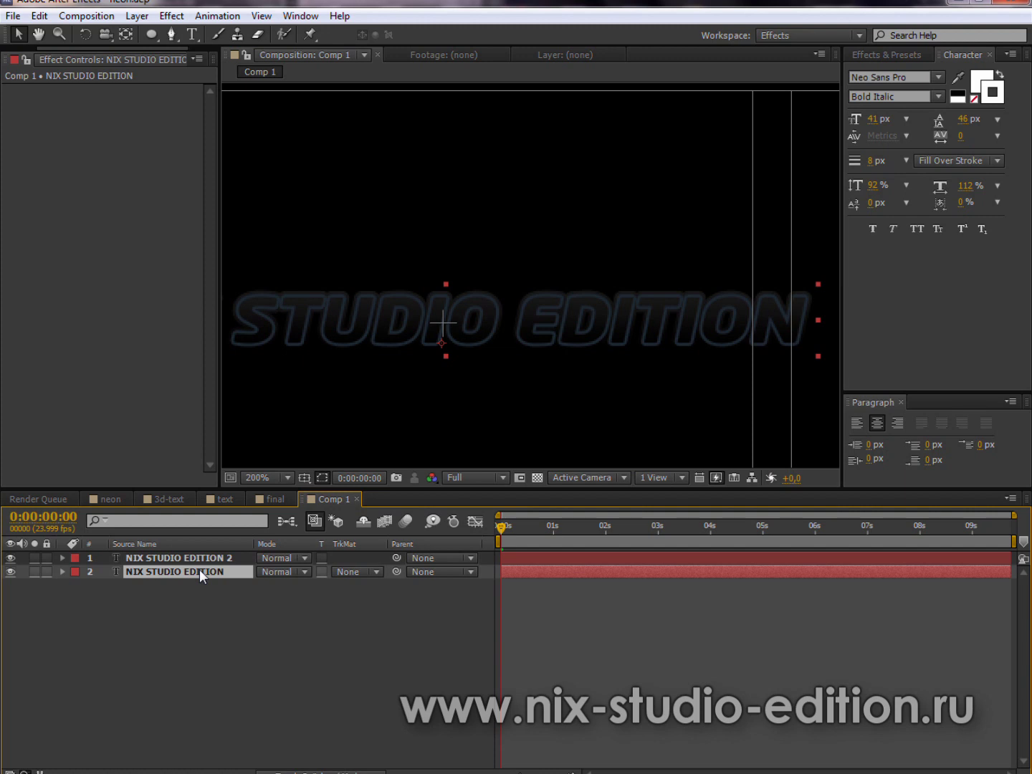
Rename the original title layer 'out' and the top duplicate 'stroke'
{"action": "type", "text": "out"}
{"action": "key", "text": "Return"}
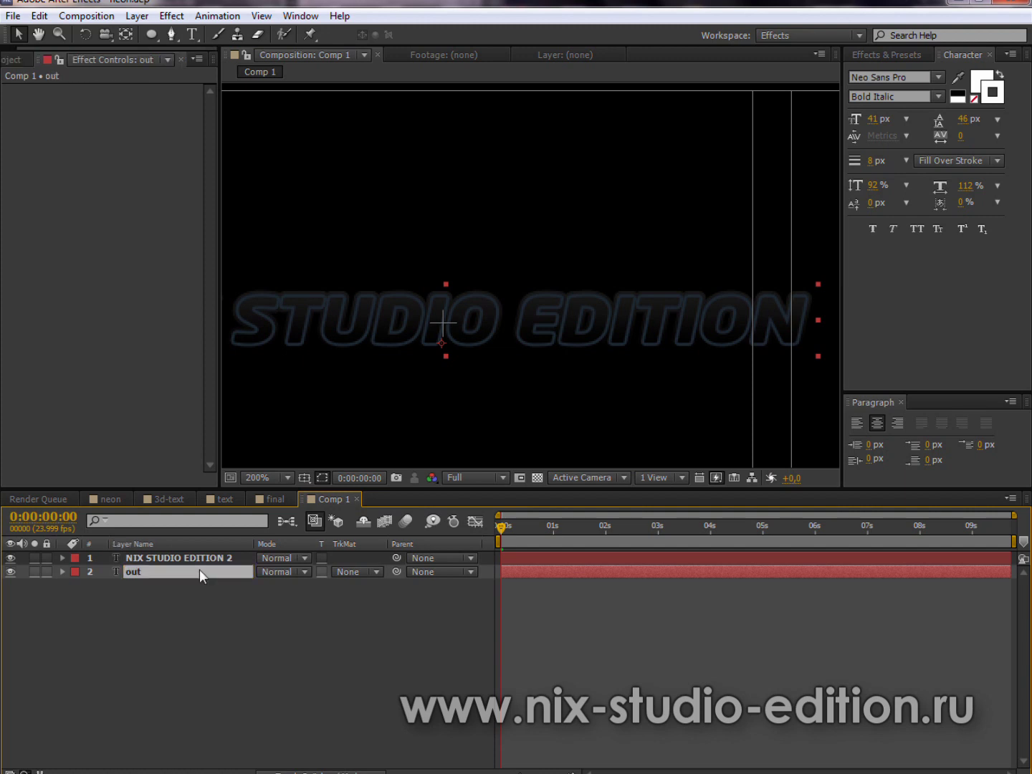
{"action": "left_click", "coordinate": [201, 558]}
{"action": "key", "text": "Return"}
{"action": "type", "text": "stroke"}
{"action": "key", "text": "Return"}
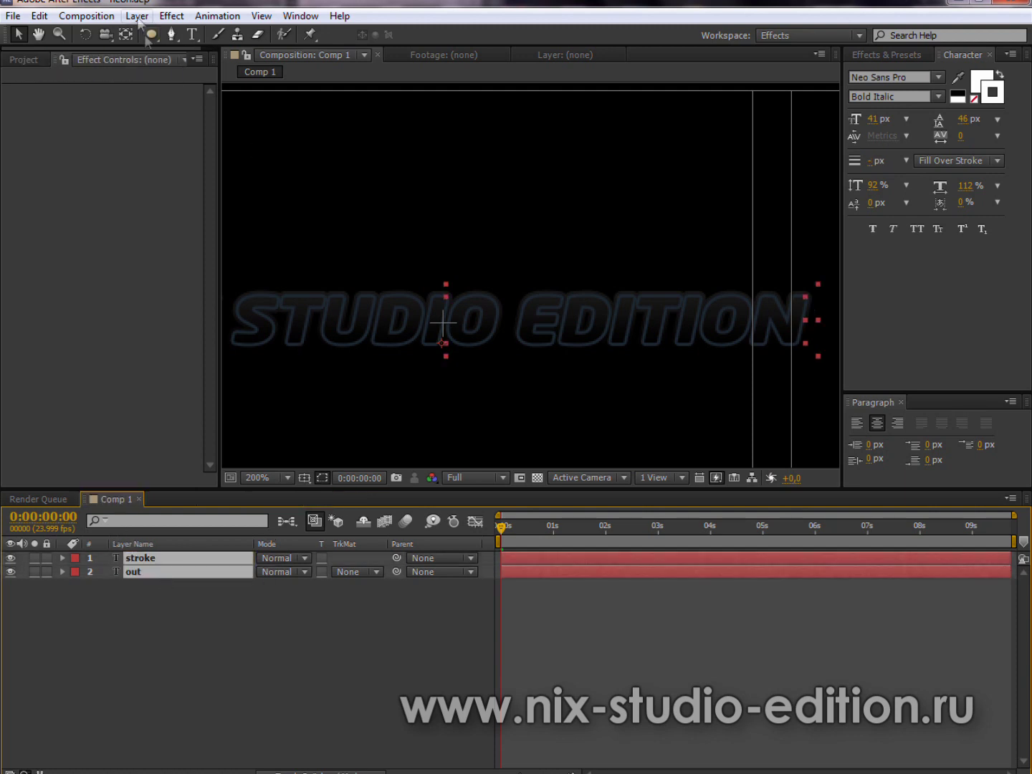
Pre-compose both title layers into a new composition named 'text'
{"action": "left_click", "coordinate": [136, 17]}
{"action": "left_click", "coordinate": [260, 612]}
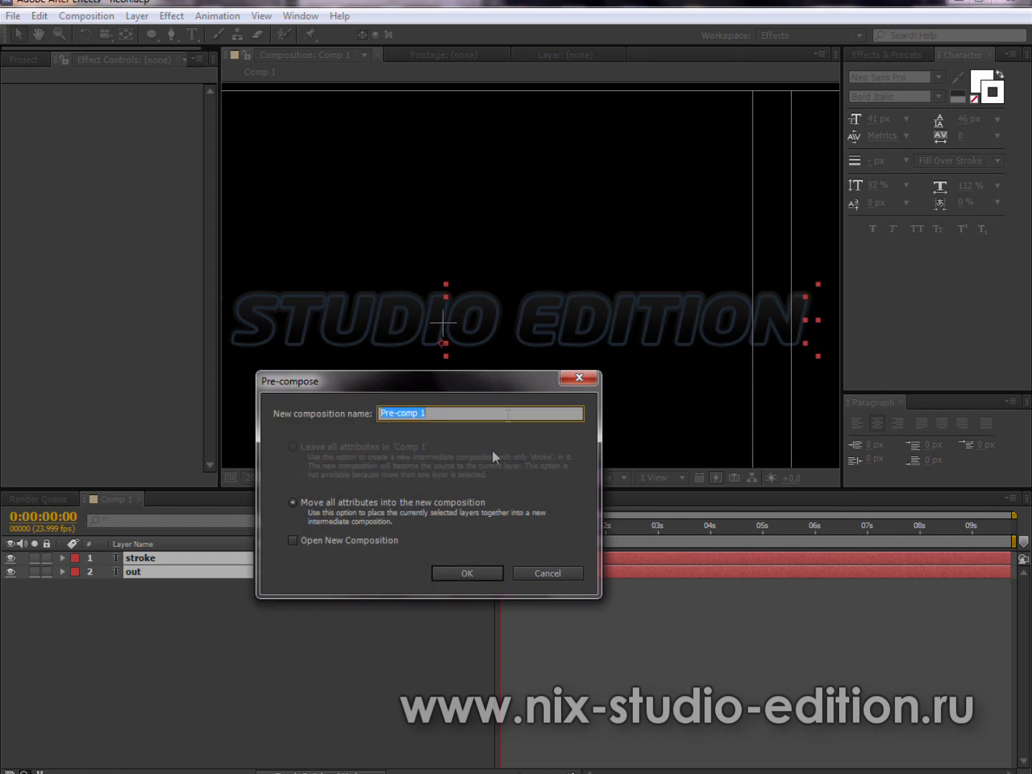
{"action": "type", "text": "text"}
{"action": "key", "text": "Return"}
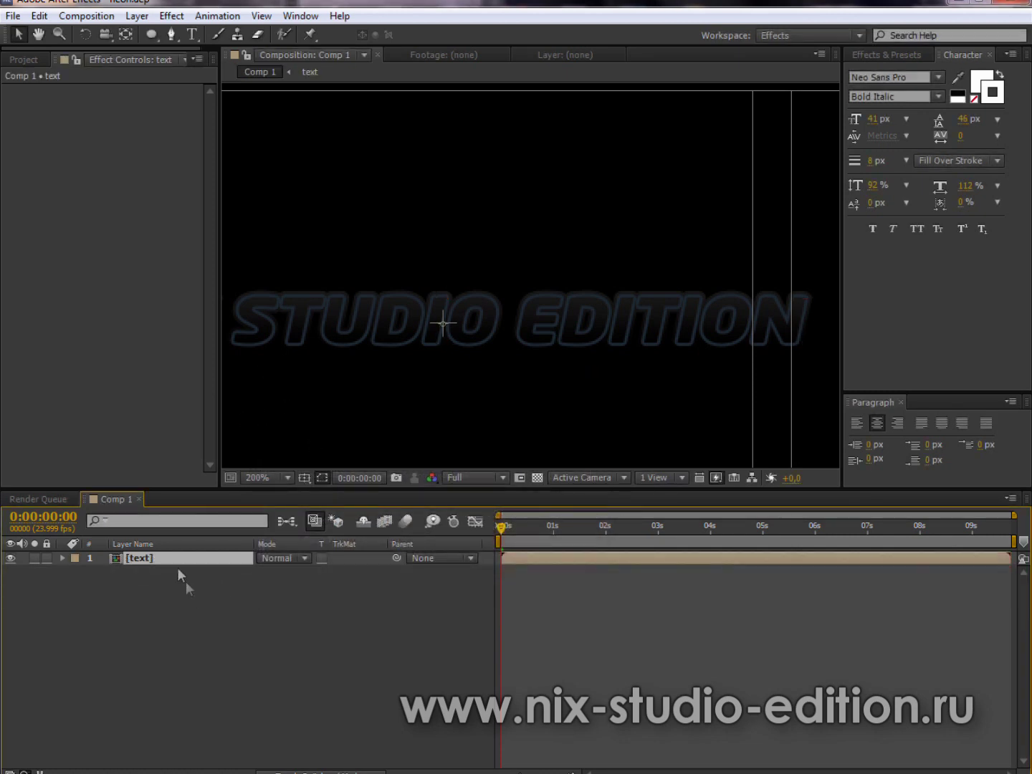
Show the Switches column, make the [text] layer 3D and duplicate it into stacked copies
{"action": "scroll", "coordinate": [467, 351], "scroll_direction": "down", "scroll_amount": 1}
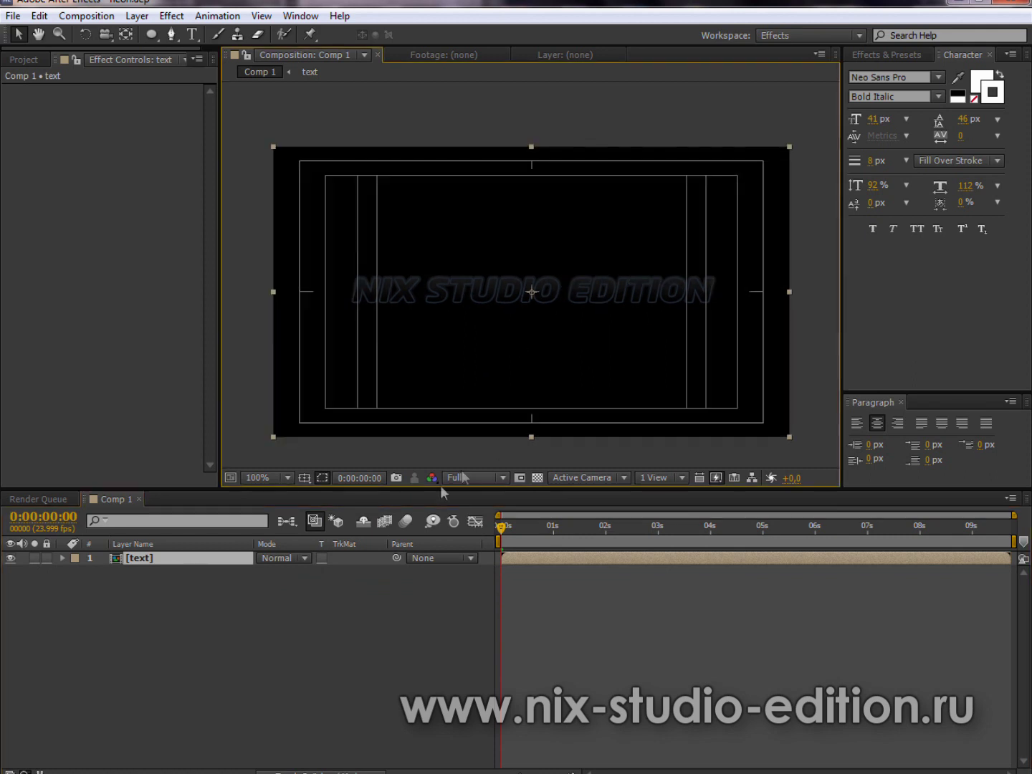
{"action": "key", "text": "F4"}
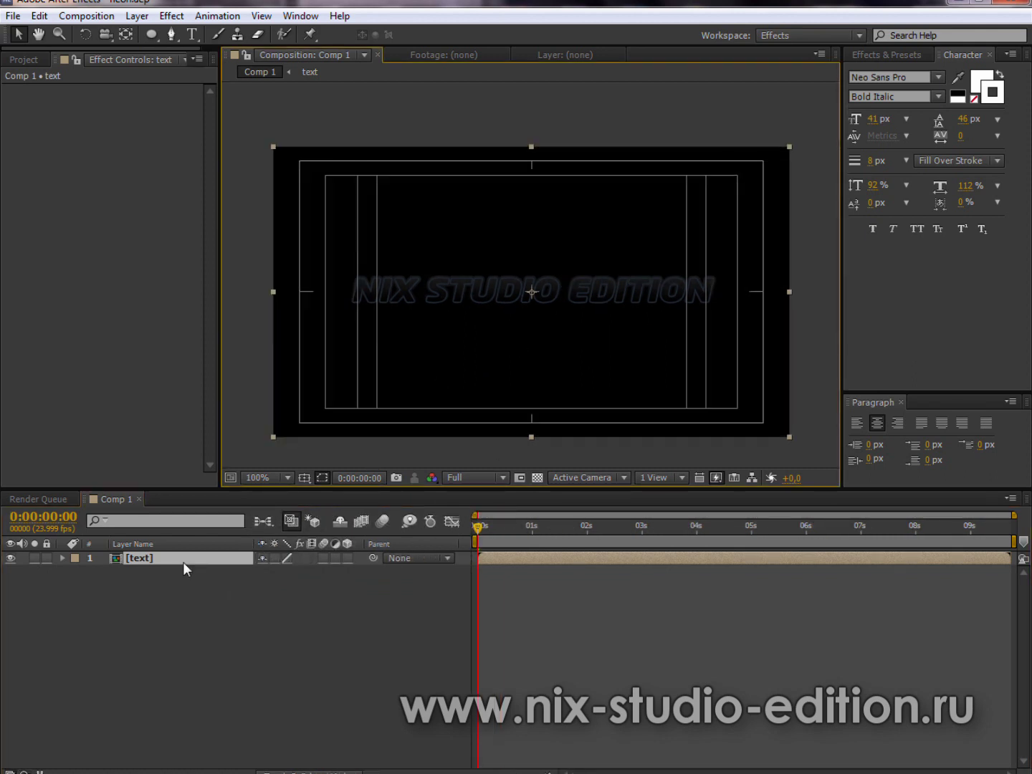
{"action": "scroll", "coordinate": [566, 352], "scroll_direction": "up", "scroll_amount": 1}
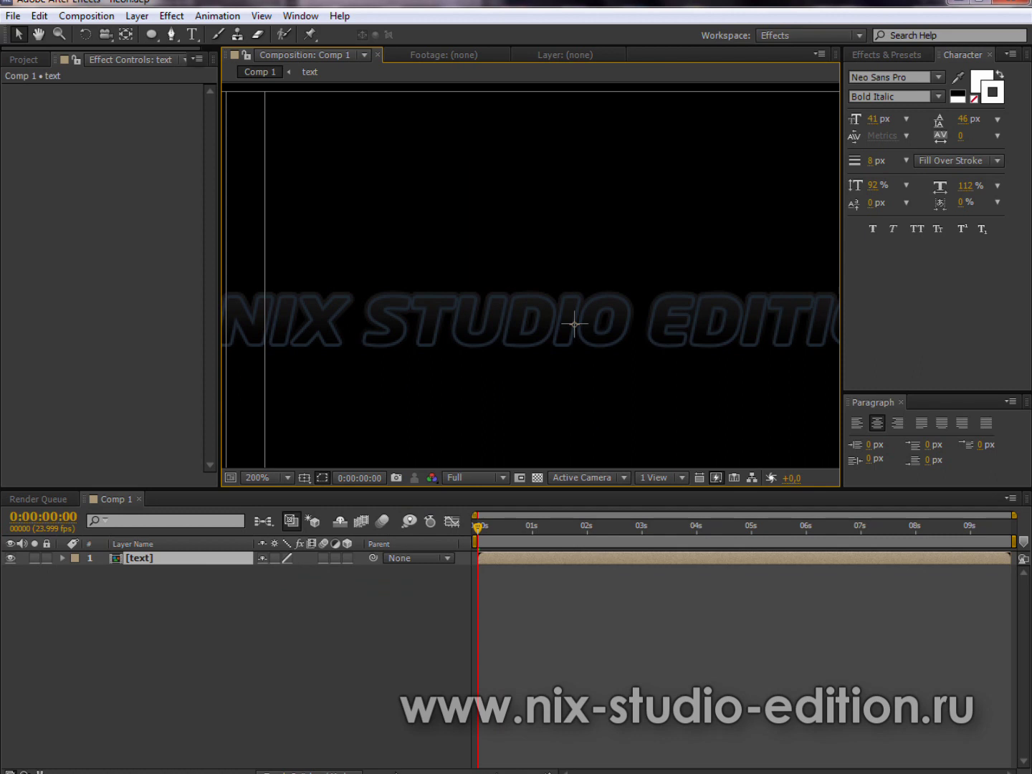
{"action": "scroll", "coordinate": [427, 385], "scroll_direction": "left", "scroll_amount": 2}
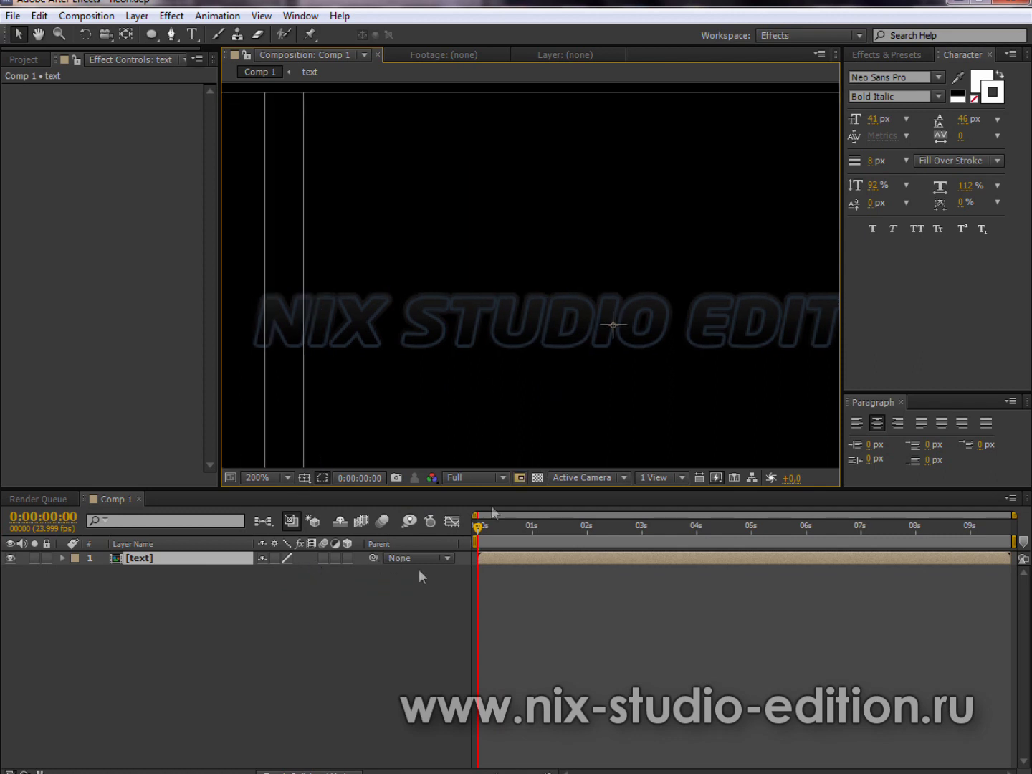
{"action": "left_click_drag", "start_coordinate": [465, 408], "coordinate": [376, 397]}
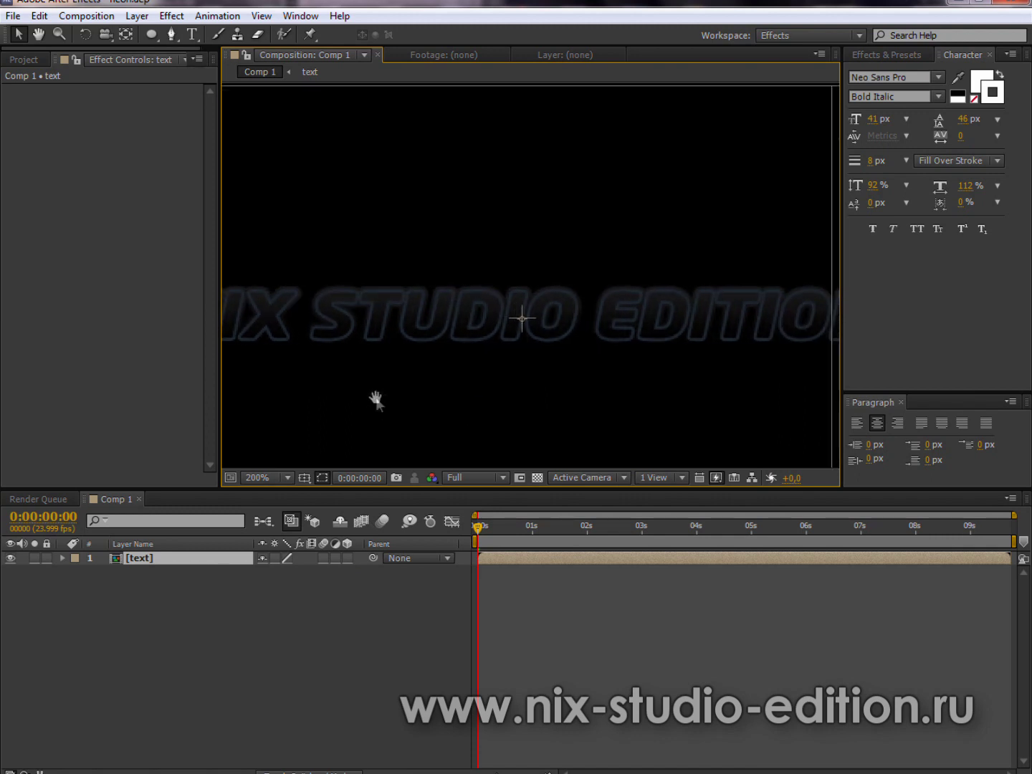
{"action": "scroll", "coordinate": [500, 301], "scroll_direction": "down", "scroll_amount": 1}
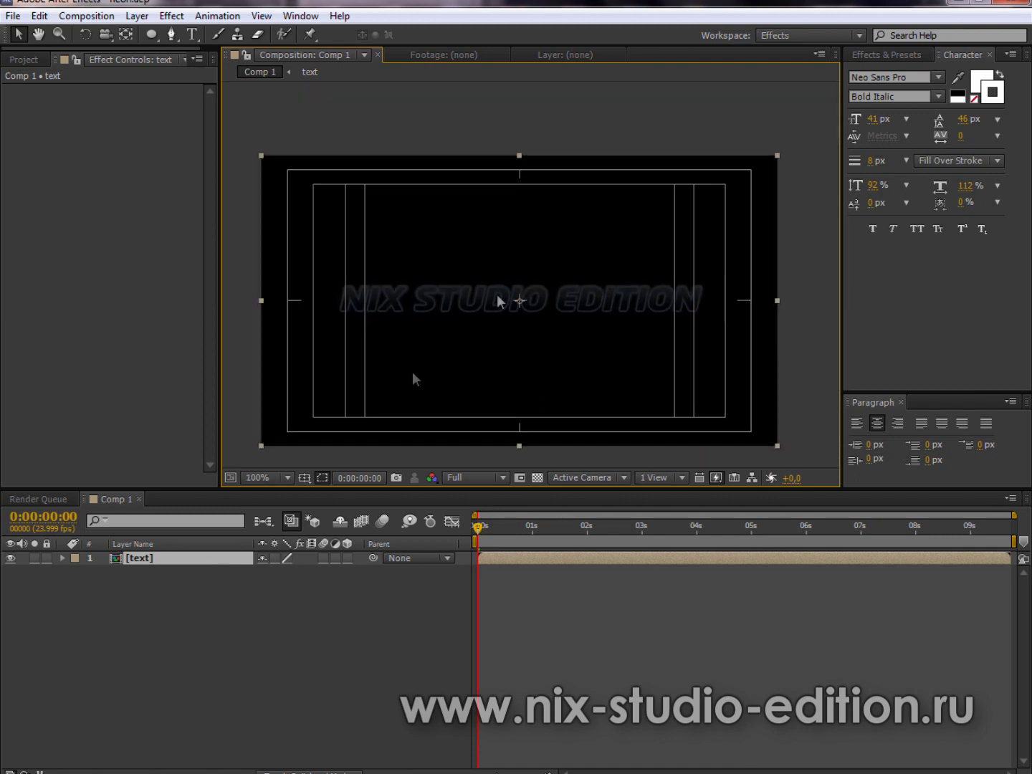
{"action": "left_click", "coordinate": [346, 558]}
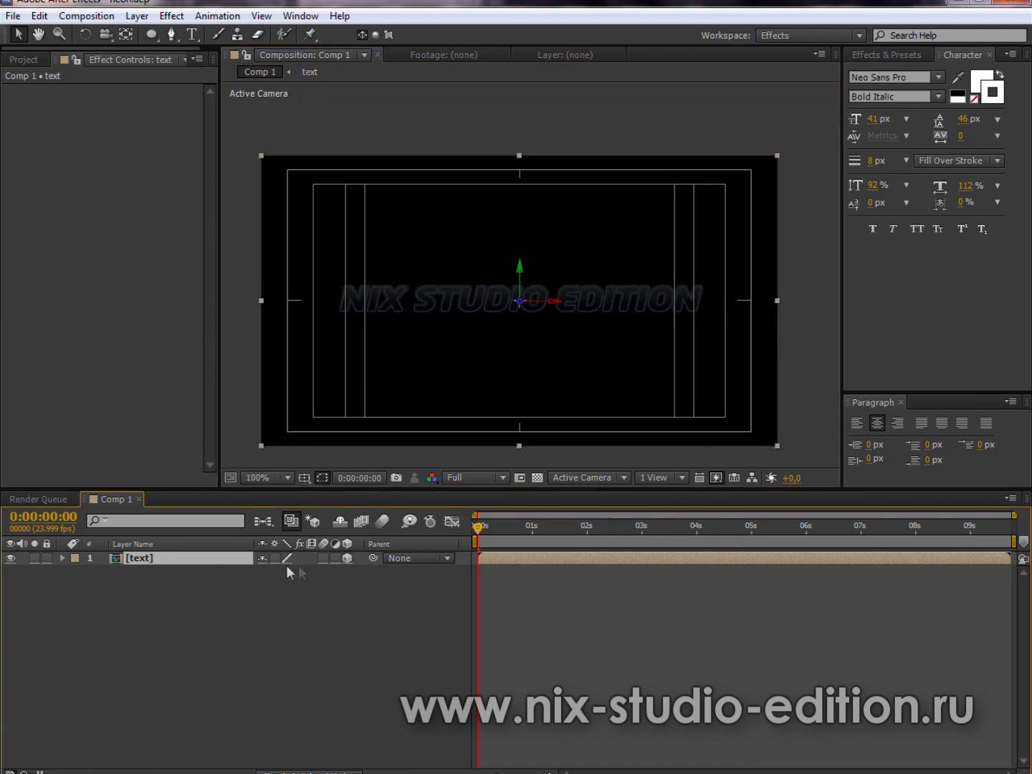
{"action": "key", "text": "ctrl+d"}
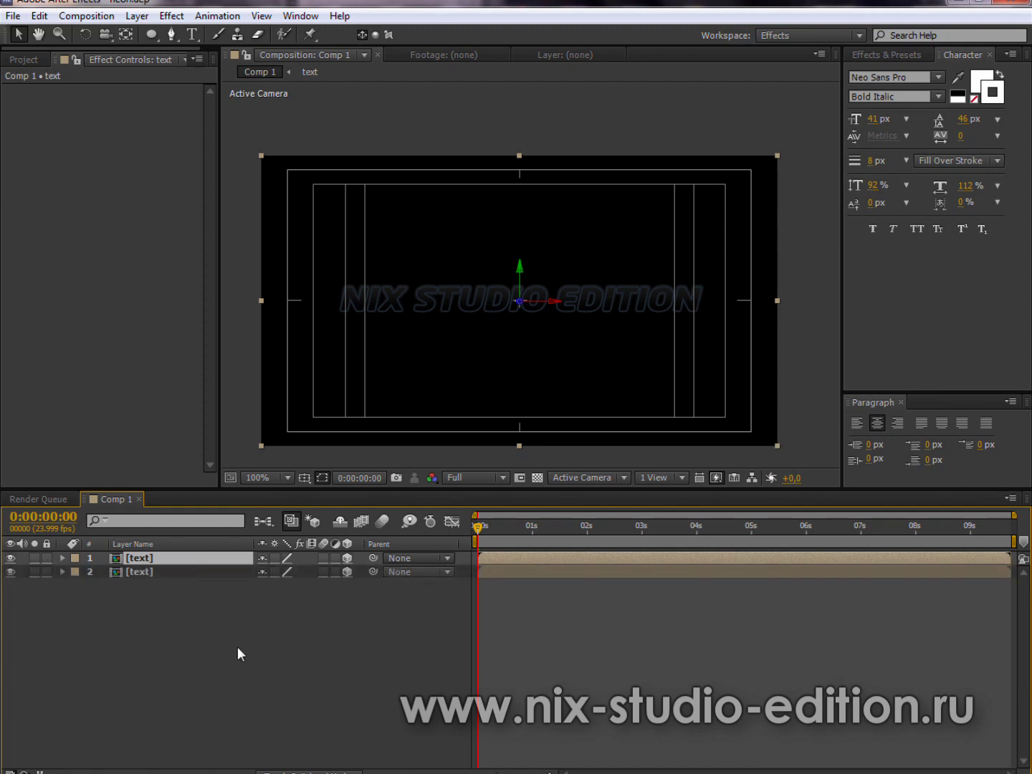
{"action": "key", "text": "ctrl+d"}
{"action": "key", "text": "ctrl+d"}
{"action": "key", "text": "ctrl+d"}
{"action": "key", "text": "ctrl+d"}
{"action": "key", "text": "ctrl+d"}
{"action": "key", "text": "ctrl+d"}
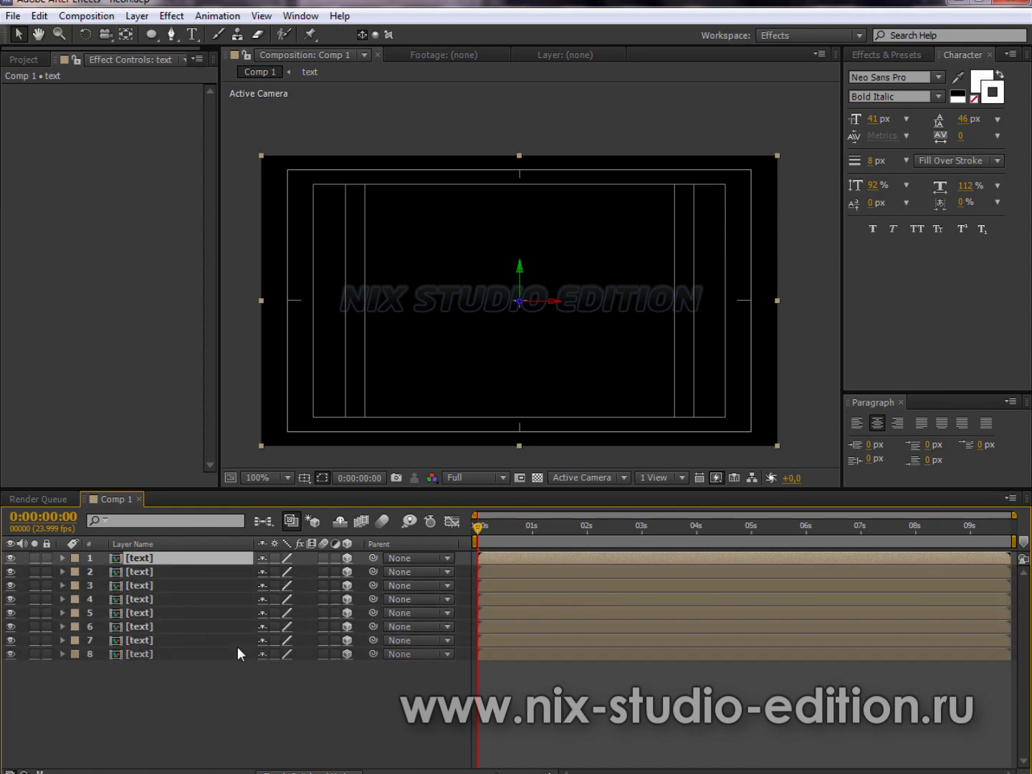
{"action": "key", "text": "ctrl+d"}
{"action": "key", "text": "ctrl+d"}
Reveal Position on all text layers and set Z to 1, 2, 3 and 4 on layers 9 to 6
{"action": "left_click", "coordinate": [144, 680], "text": "shift"}
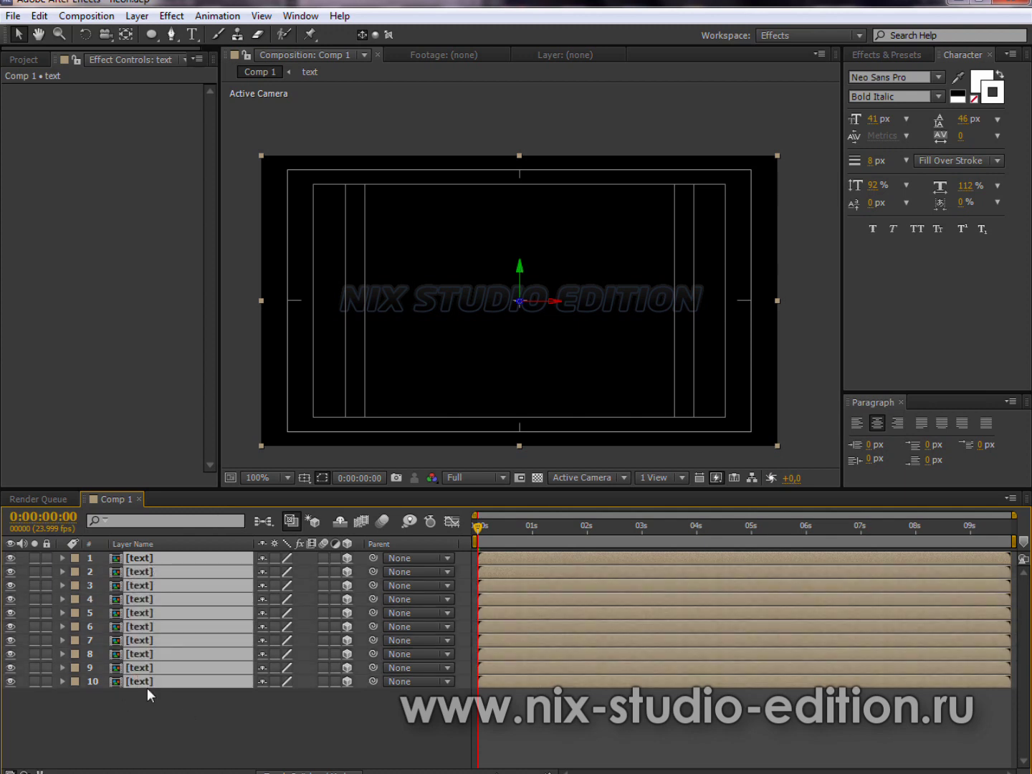
{"action": "key", "text": "p"}
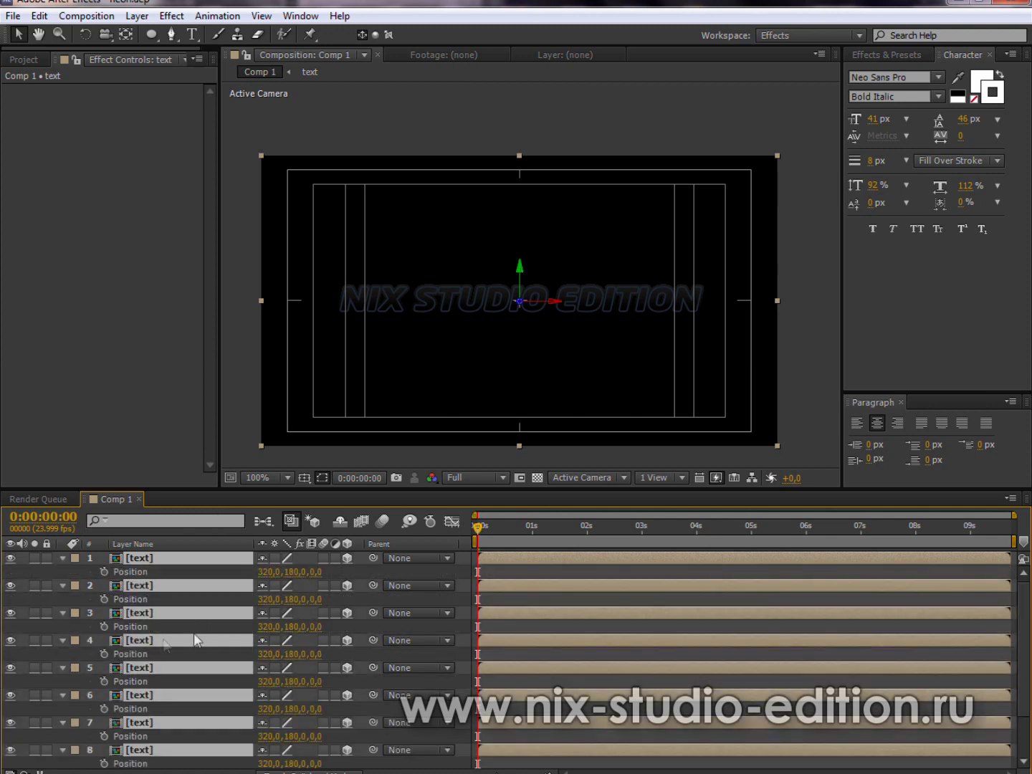
{"action": "scroll", "coordinate": [333, 618], "scroll_direction": "down", "scroll_amount": 2}
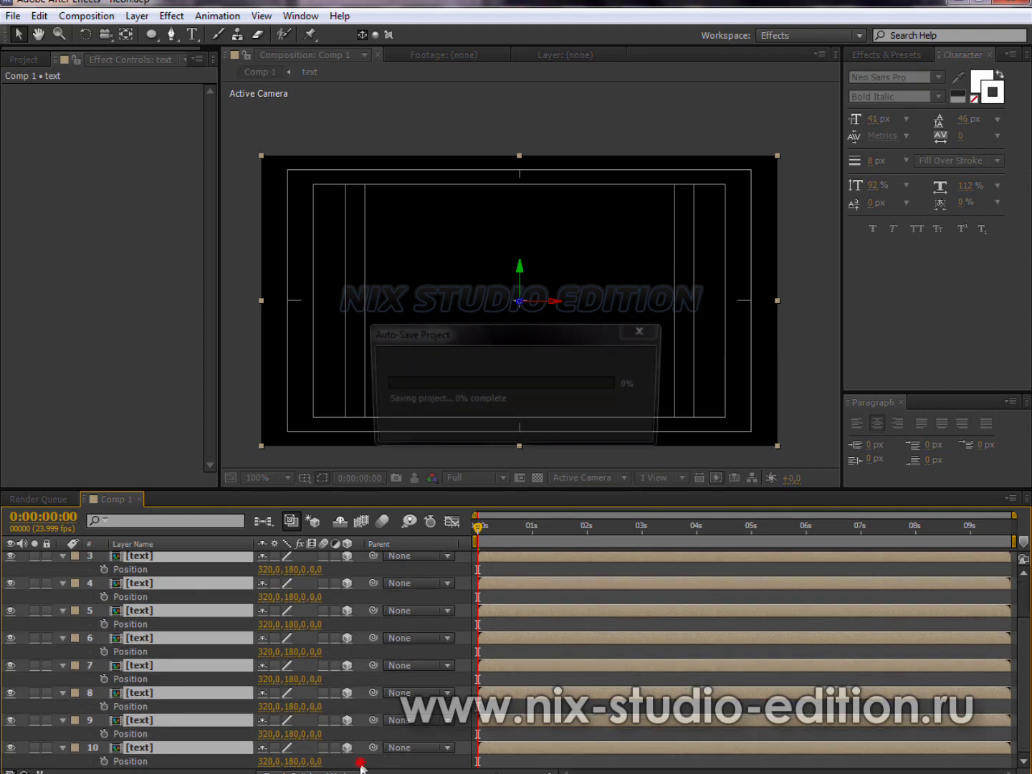
{"action": "key", "text": "F2"}
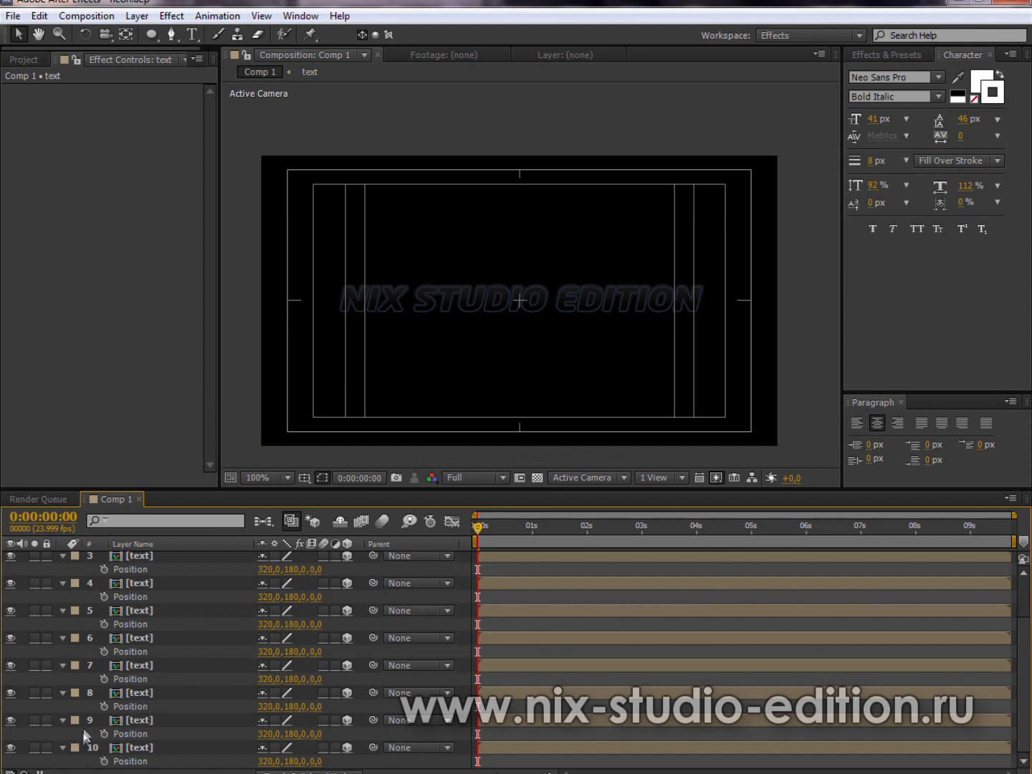
{"action": "left_click", "coordinate": [318, 733]}
{"action": "type", "text": "1"}
{"action": "key", "text": "Return"}
{"action": "left_click", "coordinate": [318, 705]}
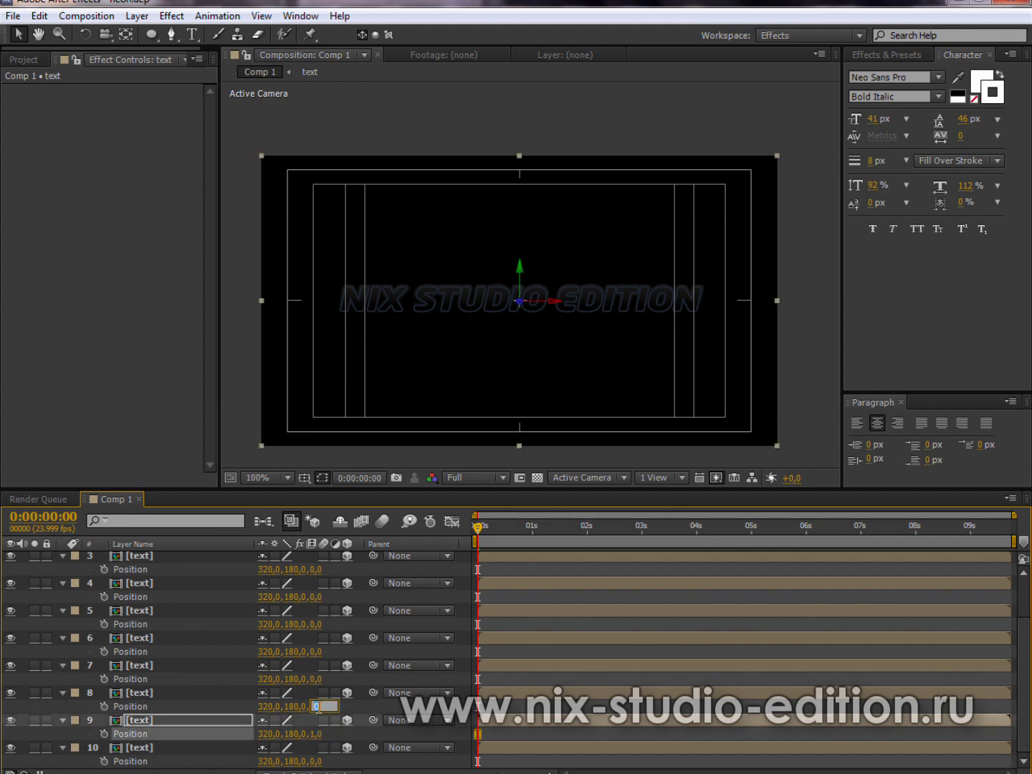
{"action": "type", "text": "2"}
{"action": "key", "text": "Return"}
{"action": "left_click", "coordinate": [318, 679]}
{"action": "type", "text": "3"}
{"action": "key", "text": "Return"}
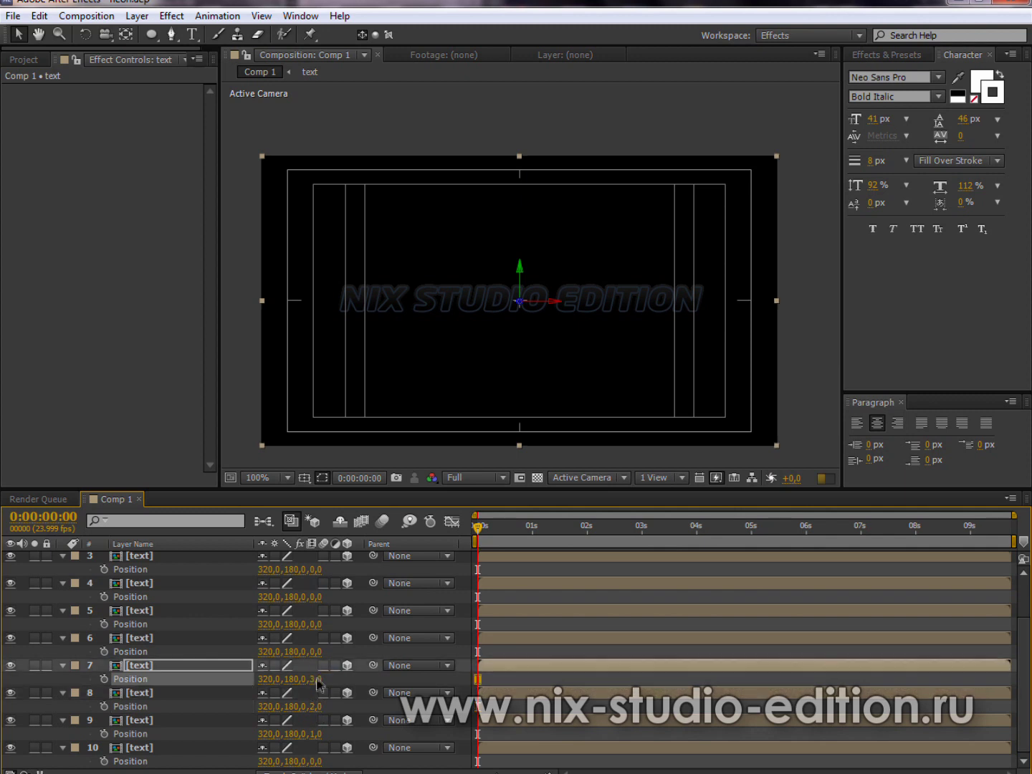
{"action": "left_click", "coordinate": [317, 652]}
{"action": "type", "text": "4"}
{"action": "key", "text": "Return"}
Set the Z positions of layers 5 through 2 to 5, 6, 7 and 8
{"action": "left_click", "coordinate": [317, 623]}
{"action": "type", "text": "5"}
{"action": "left_click", "coordinate": [318, 596]}
{"action": "type", "text": "6"}
{"action": "scroll", "coordinate": [319, 606], "scroll_direction": "up", "scroll_amount": 1}
{"action": "left_click", "coordinate": [318, 609]}
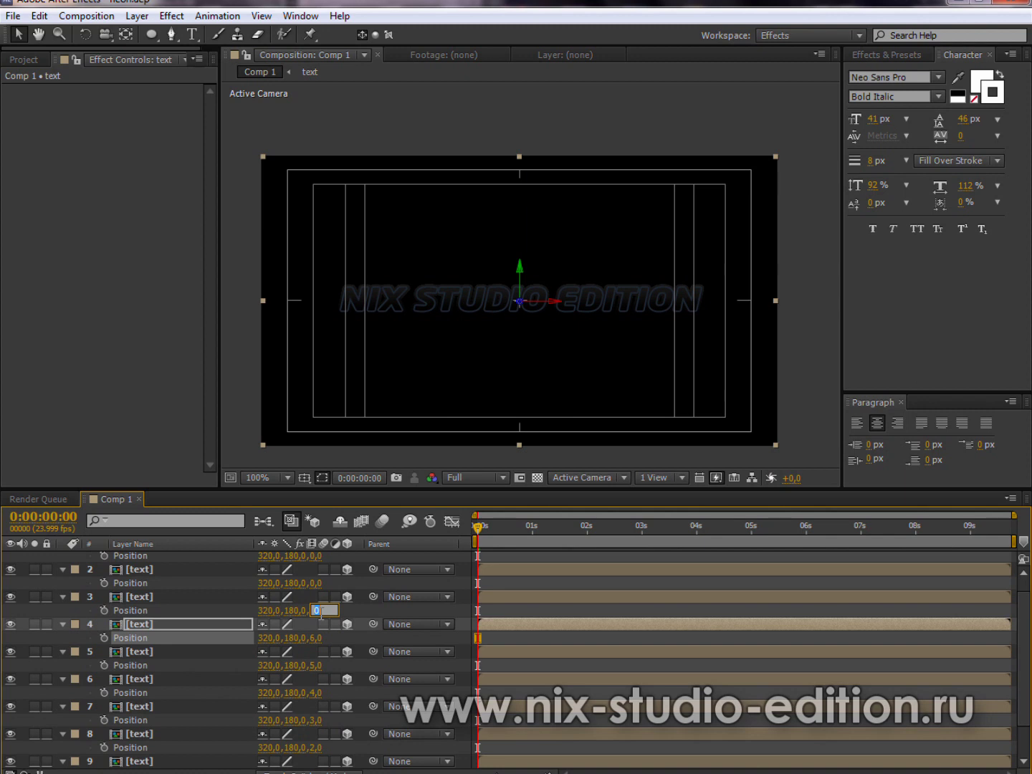
{"action": "type", "text": "7"}
{"action": "key", "text": "Return"}
{"action": "left_click", "coordinate": [318, 582]}
{"action": "type", "text": "8"}
{"action": "key", "text": "Return"}
{"action": "scroll", "coordinate": [347, 609], "scroll_direction": "up", "scroll_amount": 1}
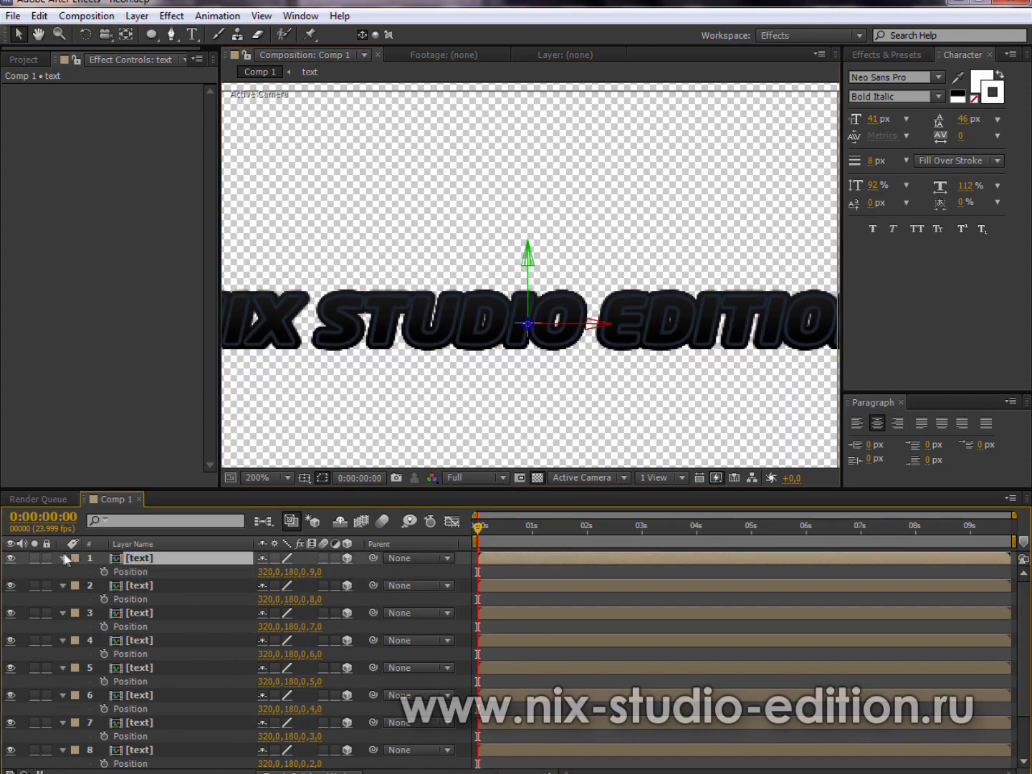
Collapse the properties of all ten stacked text layers
{"action": "left_click", "coordinate": [62, 558]}
{"action": "left_click", "coordinate": [62, 571]}
{"action": "left_click", "coordinate": [62, 584]}
{"action": "left_click", "coordinate": [62, 599]}
{"action": "left_click", "coordinate": [62, 614]}
{"action": "left_click", "coordinate": [62, 626]}
{"action": "left_click", "coordinate": [62, 640]}
{"action": "left_click", "coordinate": [62, 654]}
{"action": "left_click", "coordinate": [62, 667]}
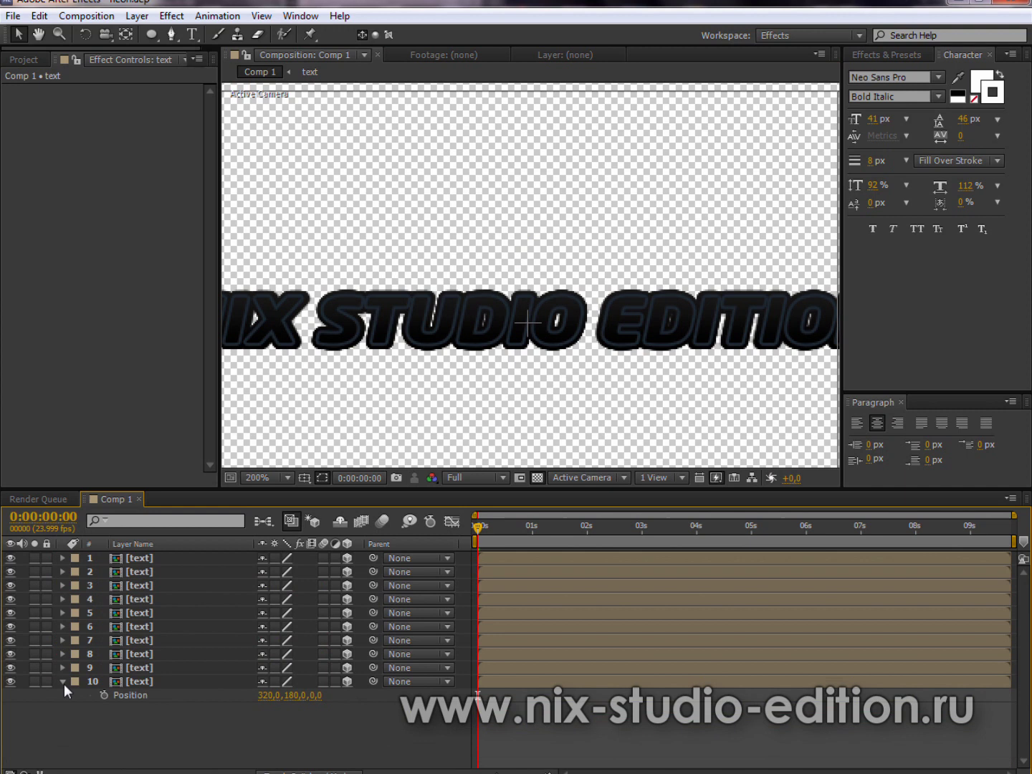
{"action": "left_click", "coordinate": [63, 681]}
Select the ten text layers, shift them right, then try a camera and delete it
{"action": "left_click", "coordinate": [139, 558]}
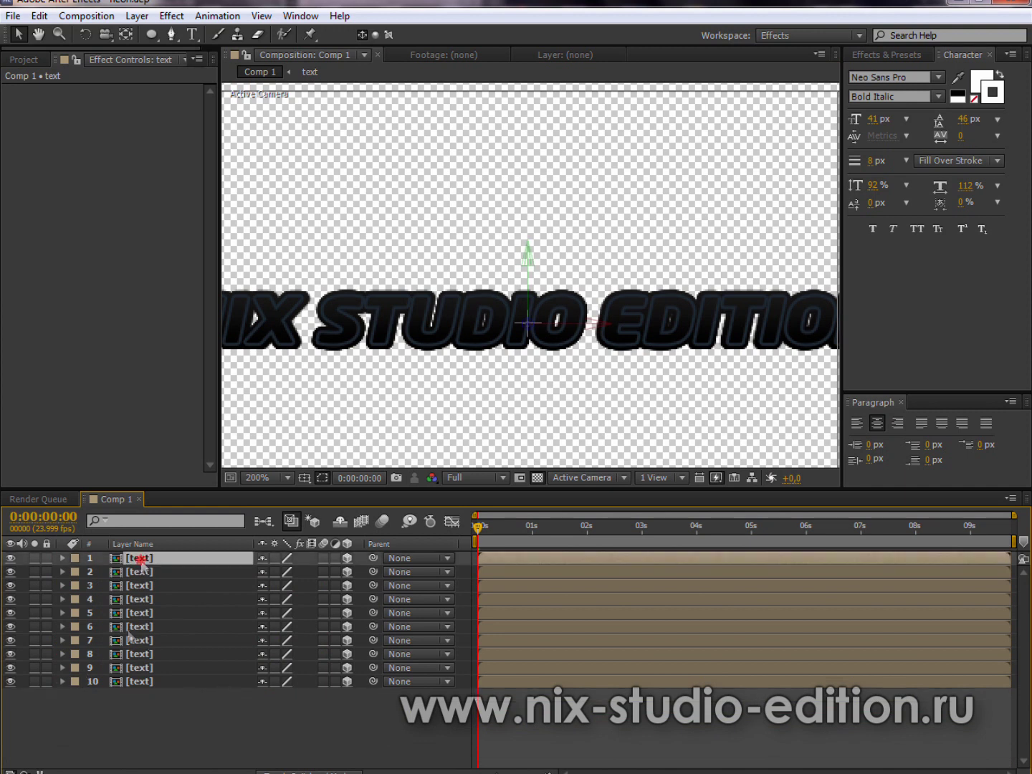
{"action": "left_click", "coordinate": [132, 680], "text": "shift"}
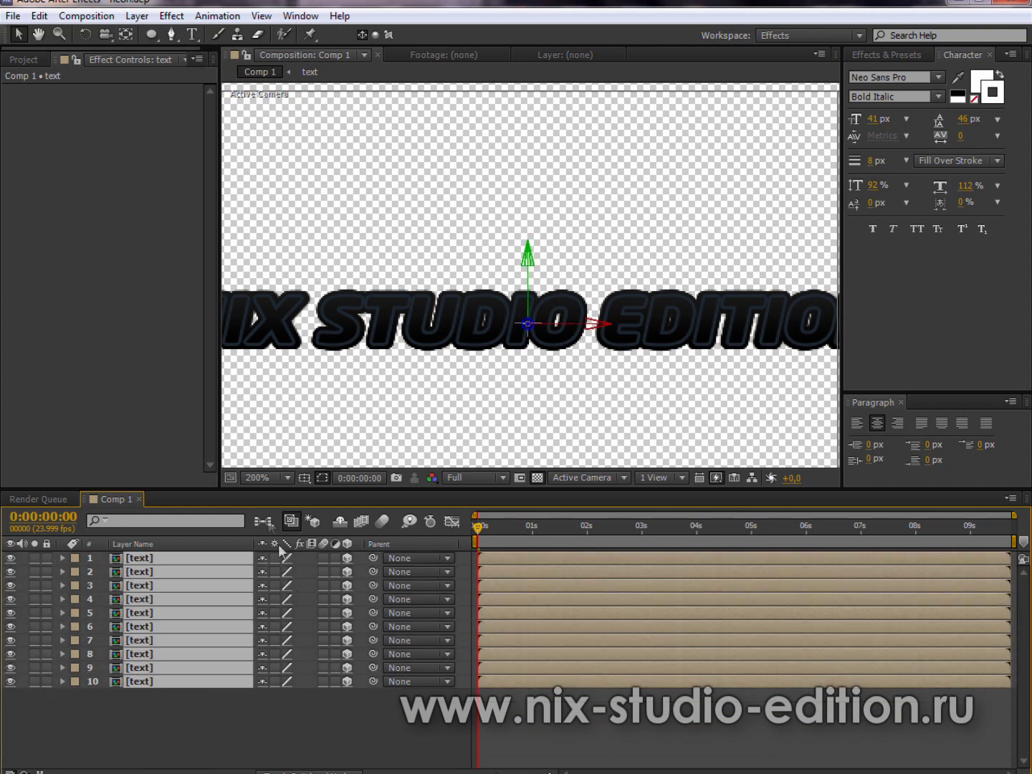
{"action": "left_click_drag", "start_coordinate": [469, 371], "coordinate": [548, 359]}
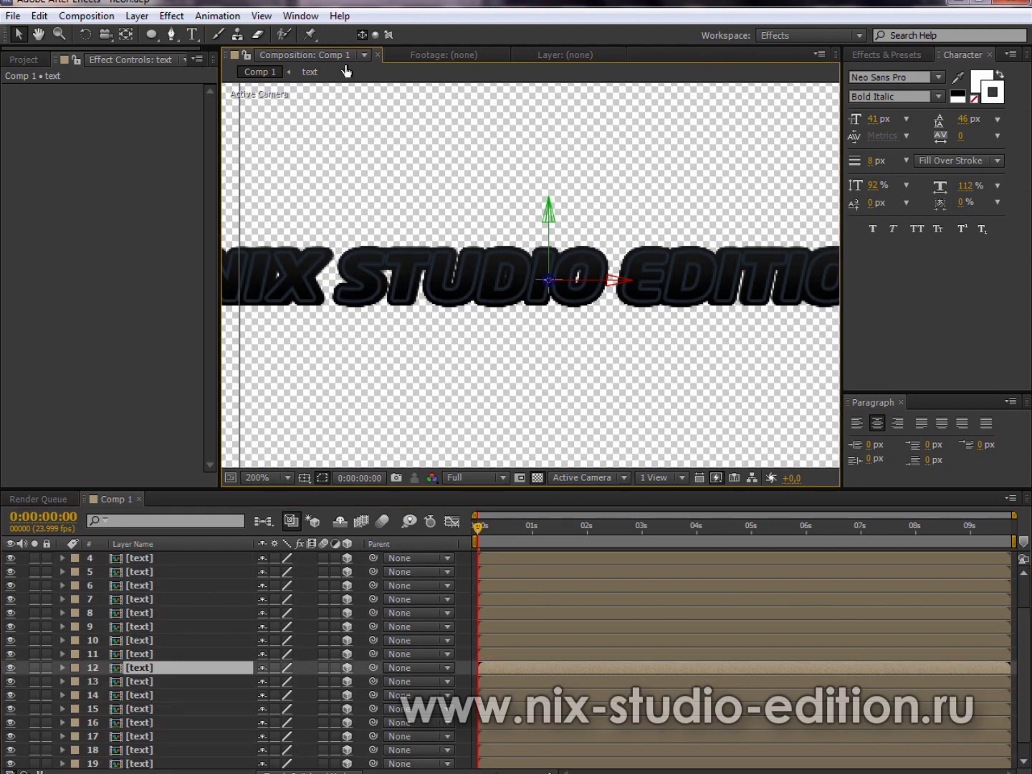
{"action": "key", "text": "c"}
{"action": "mouse_move", "coordinate": [437, 346]}
{"action": "left_mouse_down"}
{"action": "mouse_move", "coordinate": [1028, 335]}
{"action": "mouse_move", "coordinate": [891, 449]}
{"action": "left_mouse_up"}
{"action": "key", "text": "ctrl+z"}
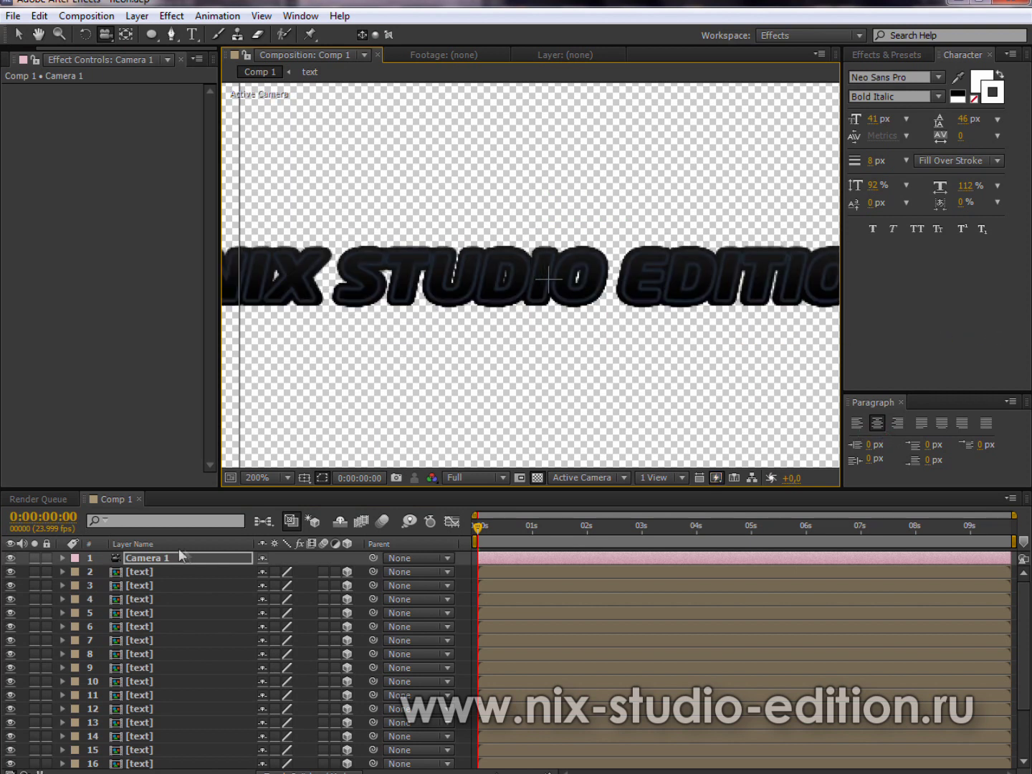
{"action": "key", "text": "Delete"}
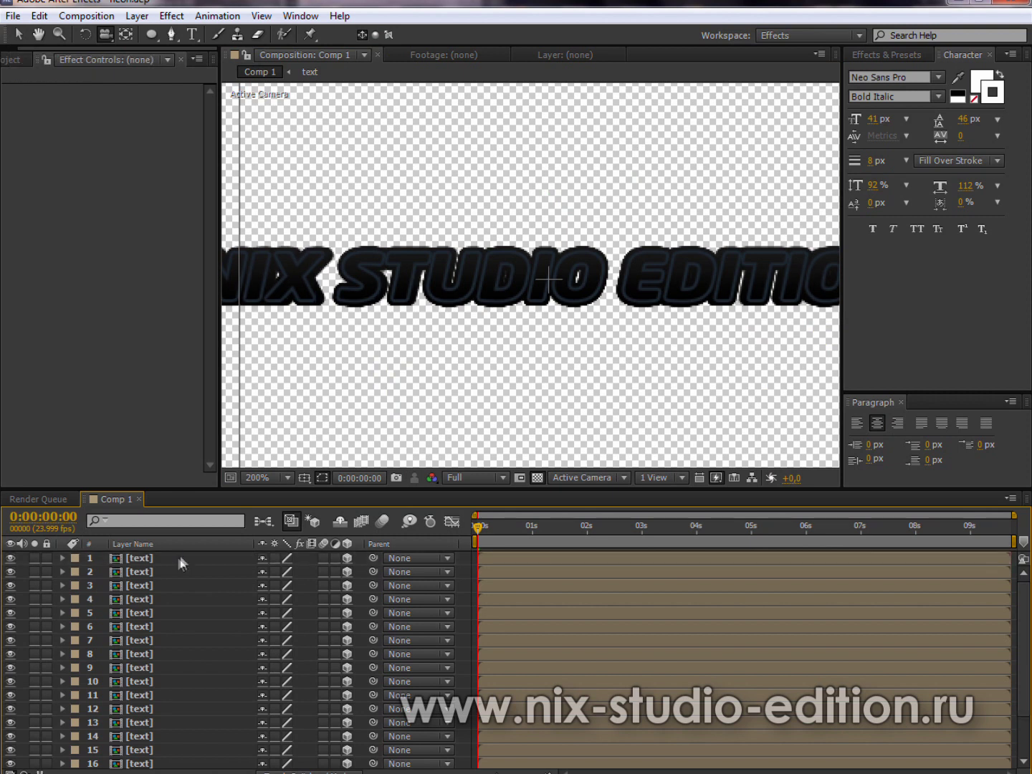
Select all text layers and pre-compose them into a composition named 3dtext
{"action": "scroll", "coordinate": [238, 662], "scroll_direction": "down", "scroll_amount": 2}
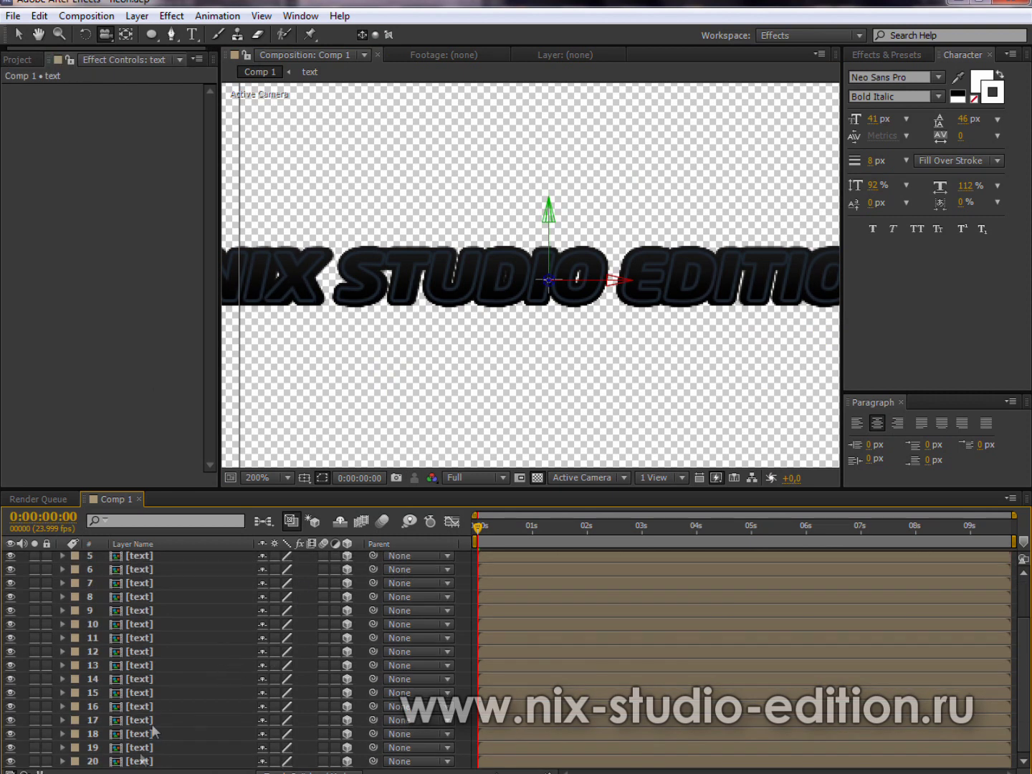
{"action": "left_click", "coordinate": [148, 764], "text": "shift"}
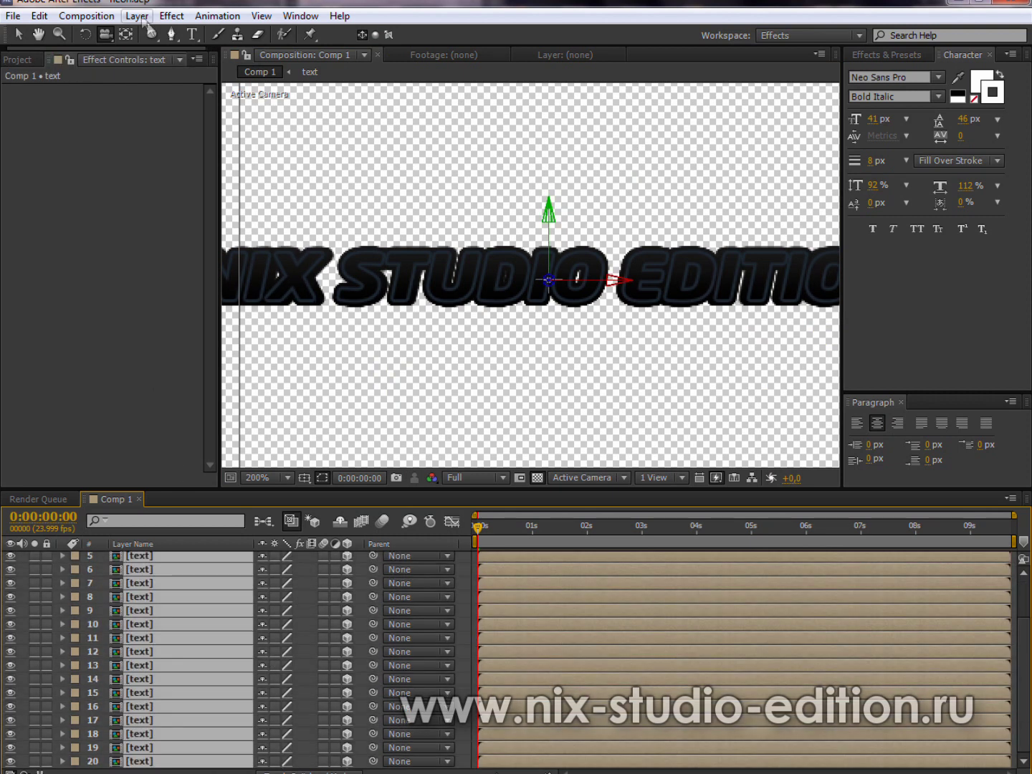
{"action": "left_click", "coordinate": [137, 15]}
{"action": "left_click", "coordinate": [194, 611]}
{"action": "type", "text": "3dtext"}
{"action": "key", "text": "Return"}
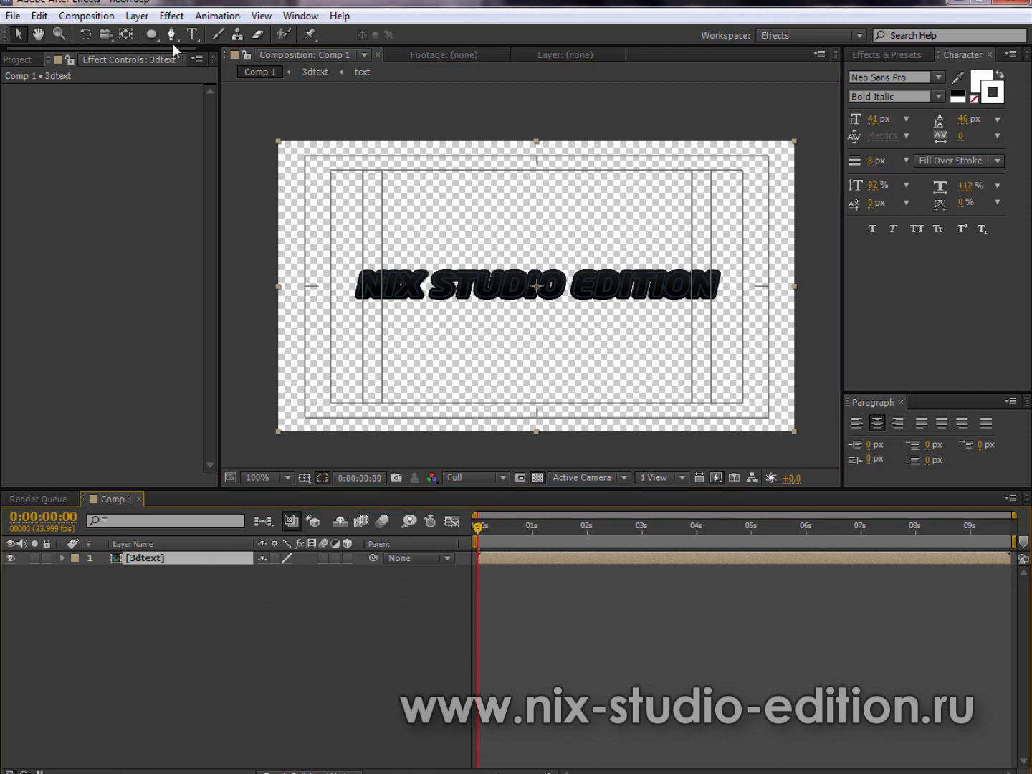
Apply Bevel Alpha to the 3dtext layer and view it over a black background
{"action": "left_click", "coordinate": [171, 17]}
{"action": "mouse_move", "coordinate": [329, 343]}
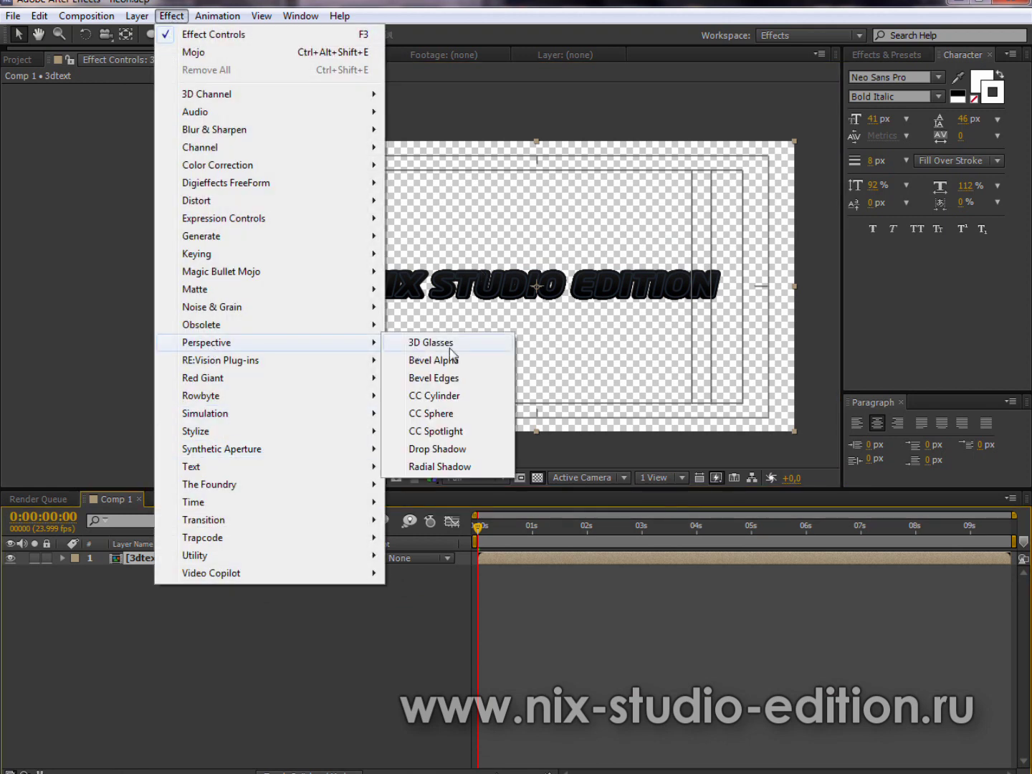
{"action": "left_click", "coordinate": [422, 362]}
{"action": "left_click", "coordinate": [537, 478]}
{"action": "left_click_drag", "start_coordinate": [526, 334], "coordinate": [526, 365]}
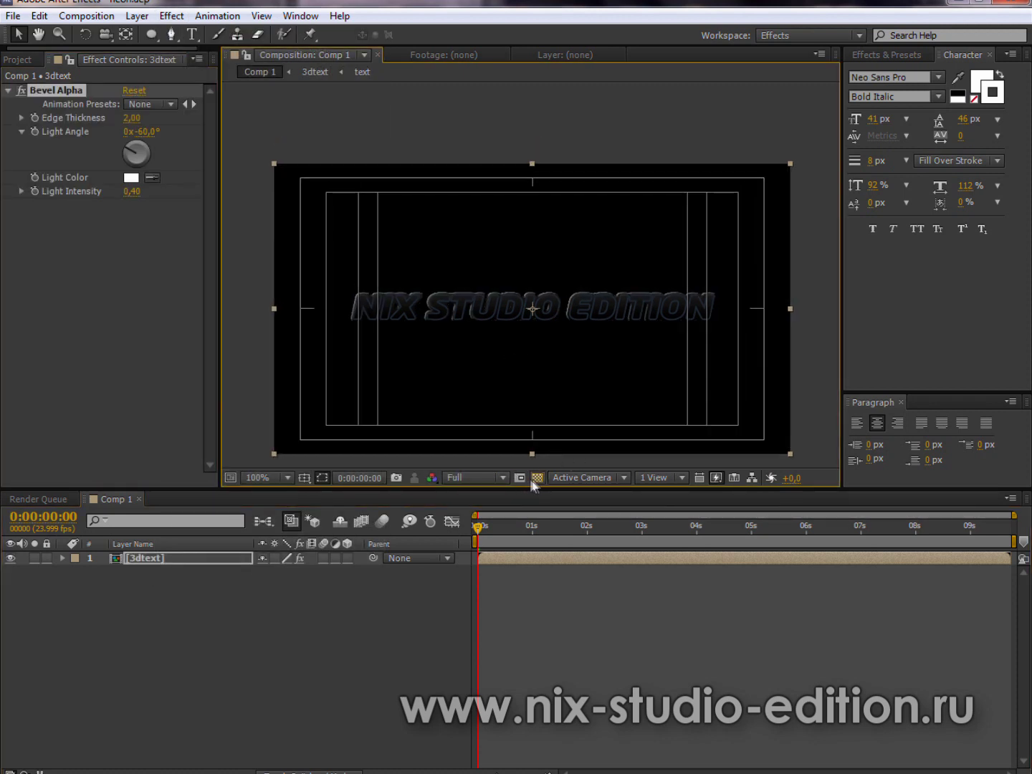
{"action": "scroll", "coordinate": [515, 379], "scroll_direction": "up", "scroll_amount": 1}
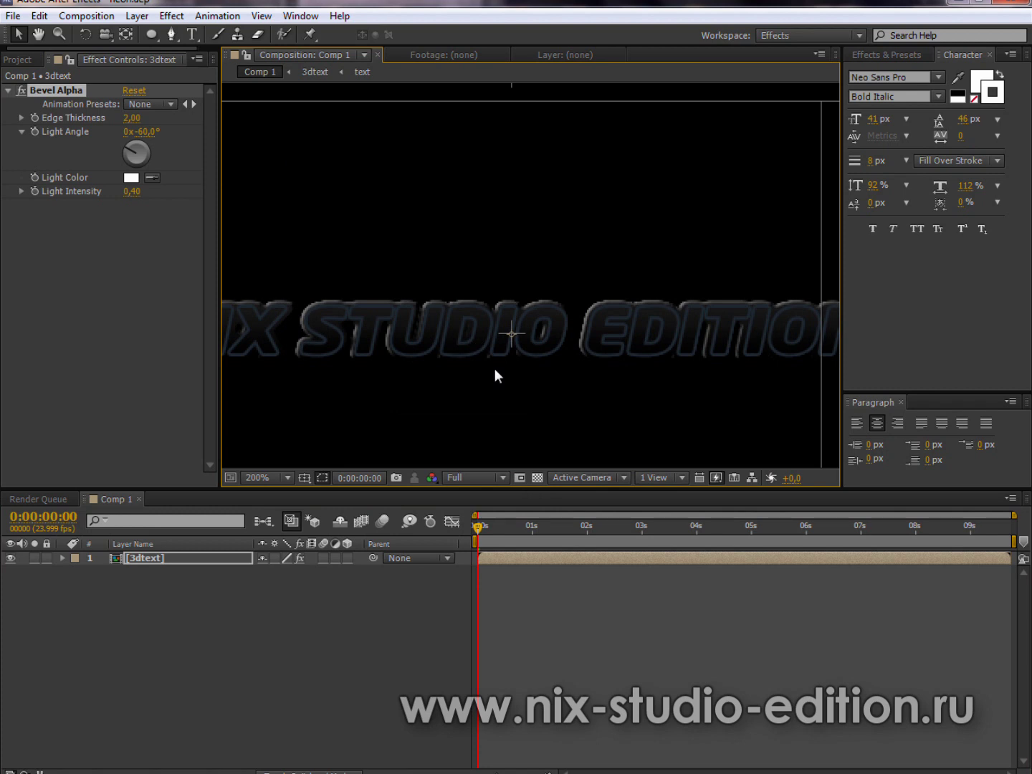
Set the Bevel Alpha light angle to 0° and edge thickness to 1.00
{"action": "left_click_drag", "start_coordinate": [143, 144], "coordinate": [136, 141]}
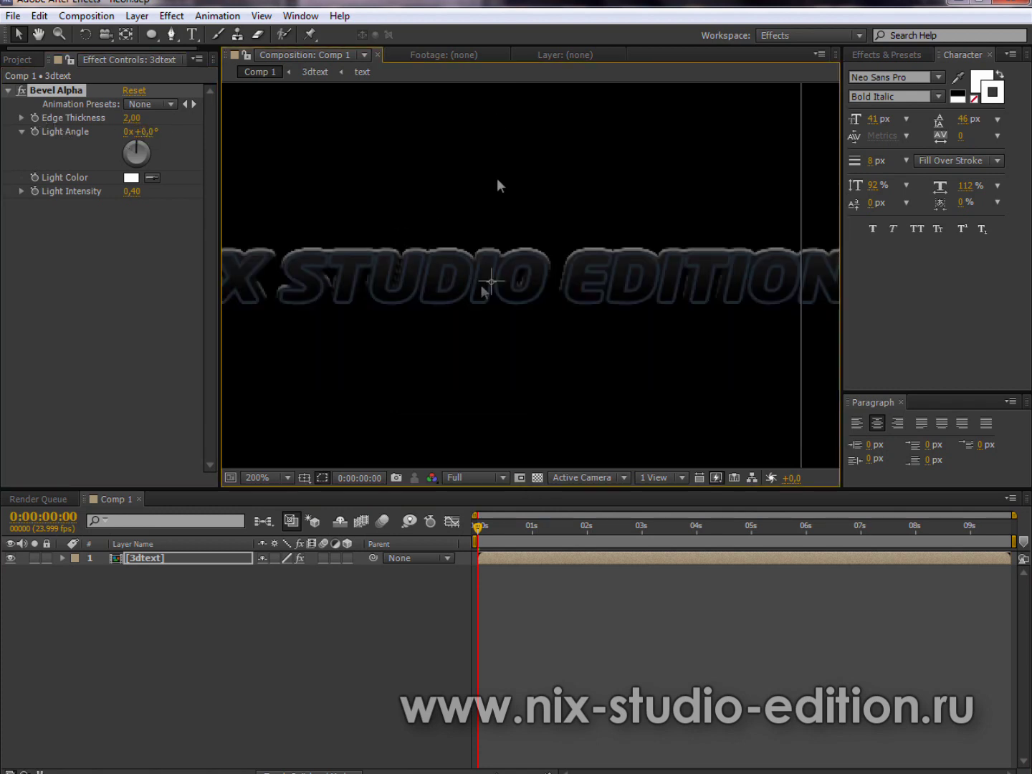
{"action": "scroll", "coordinate": [500, 184], "scroll_direction": "down", "scroll_amount": 1}
{"action": "scroll", "coordinate": [463, 274], "scroll_direction": "up", "scroll_amount": 1}
{"action": "left_click", "coordinate": [132, 118]}
{"action": "key", "text": "Return"}
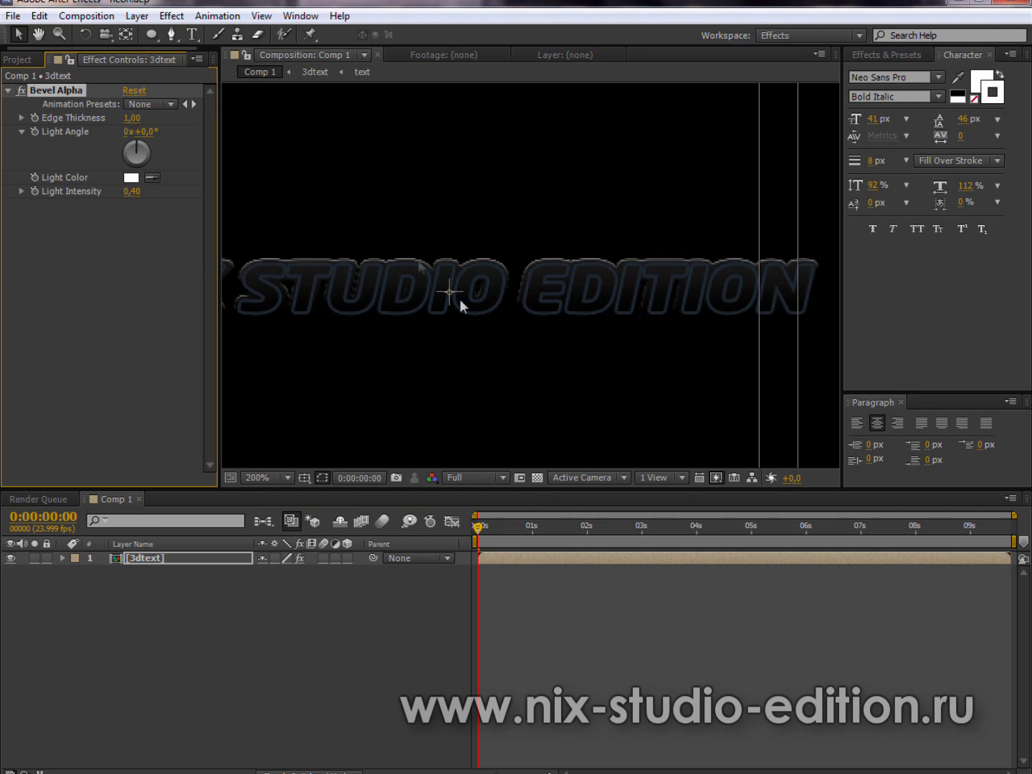
{"action": "left_click_drag", "start_coordinate": [459, 299], "coordinate": [583, 287]}
{"action": "scroll", "coordinate": [462, 319], "scroll_direction": "up", "scroll_amount": 1}
{"action": "scroll", "coordinate": [462, 319], "scroll_direction": "up", "scroll_amount": 1}
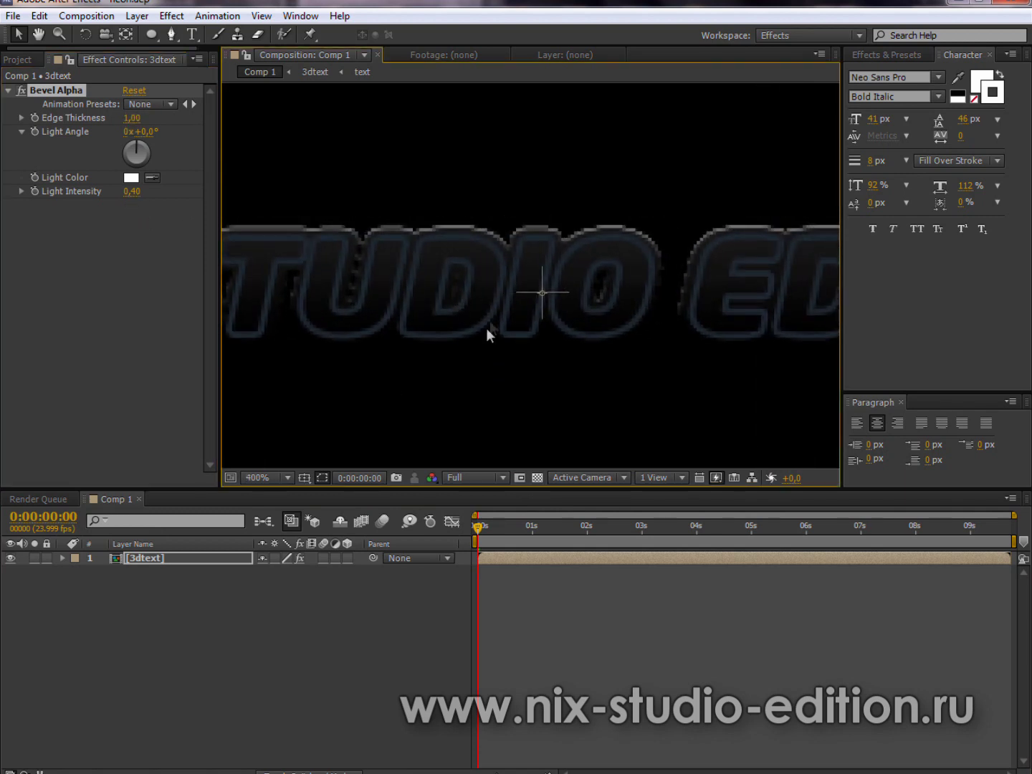
{"action": "scroll", "coordinate": [500, 293], "scroll_direction": "down", "scroll_amount": 2}
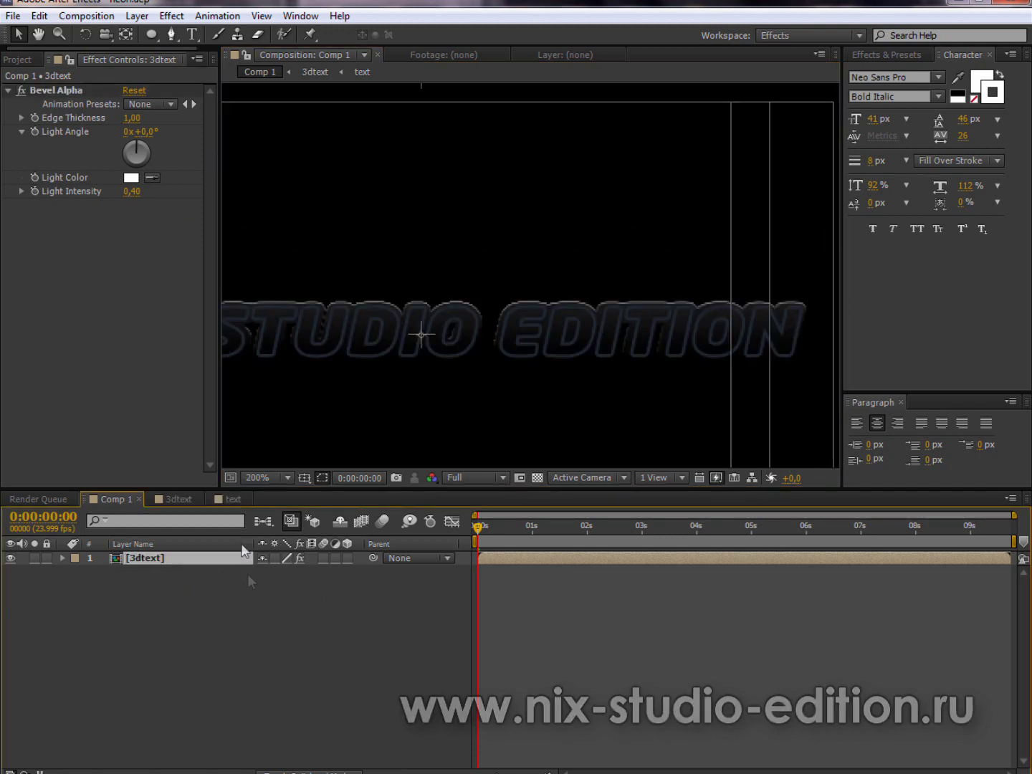
Duplicate the 3dtext layer and set the copy's bevel light angle to -180°
{"action": "key", "text": "ctrl+d"}
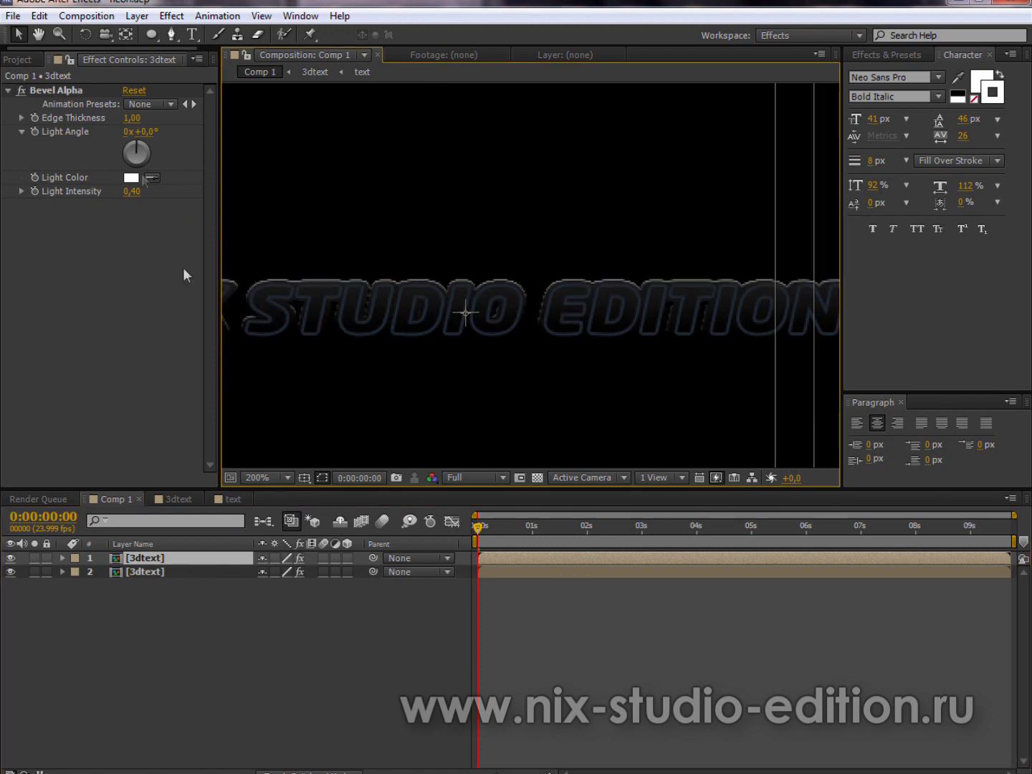
{"action": "left_click_drag", "start_coordinate": [139, 151], "coordinate": [143, 176]}
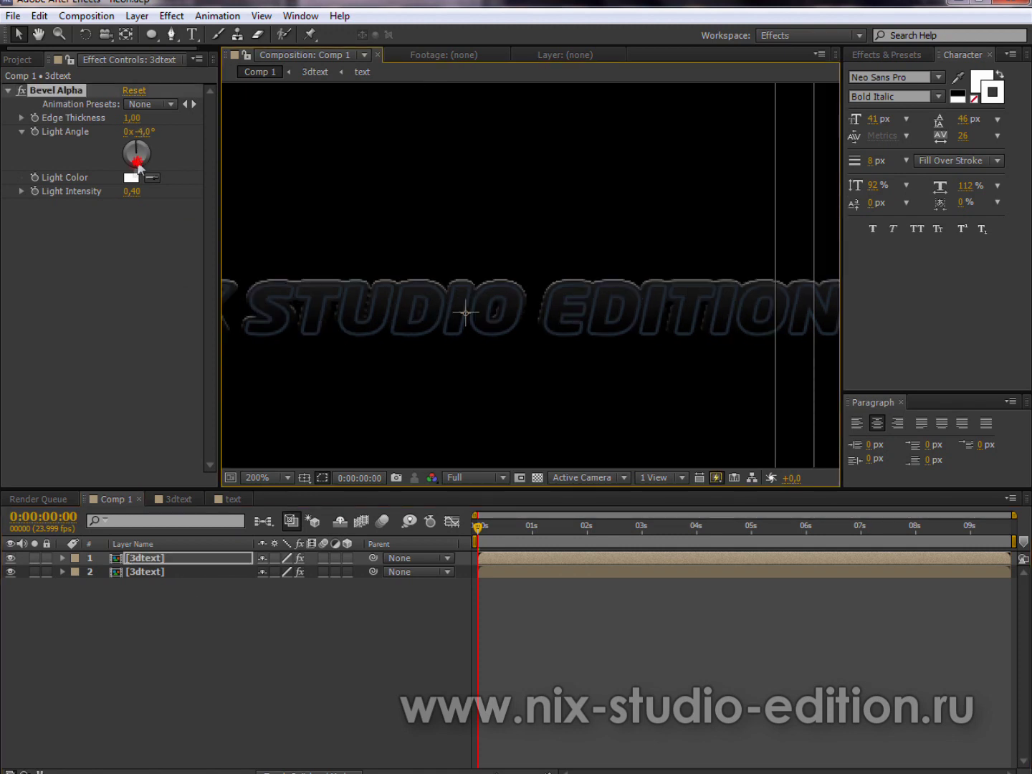
{"action": "left_click", "coordinate": [150, 132]}
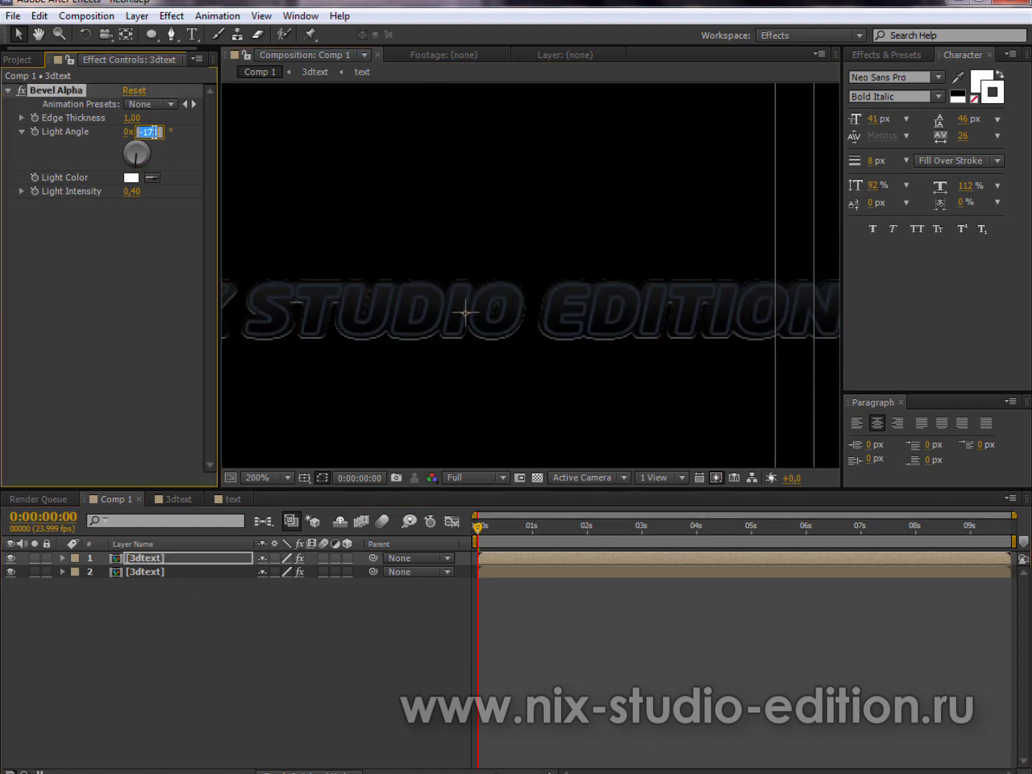
{"action": "type", "text": "-"}
{"action": "key", "text": "Return"}
Set the top 3dtext layer's blending mode to Screen
{"action": "left_click", "coordinate": [159, 564]}
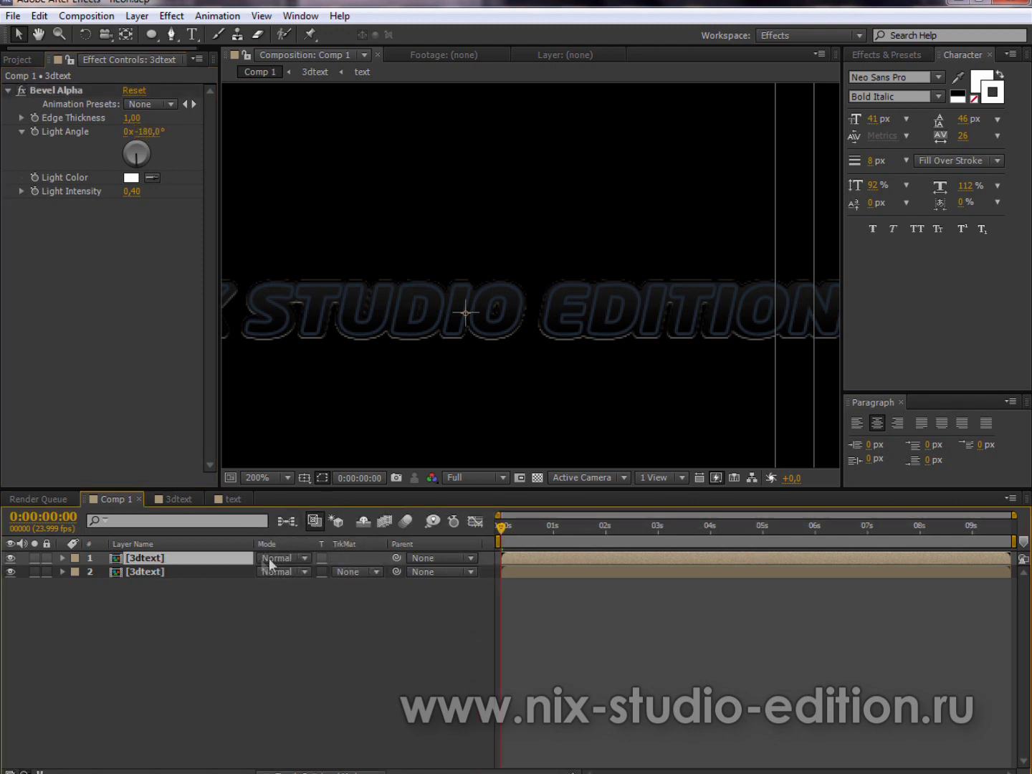
{"action": "left_click", "coordinate": [281, 559]}
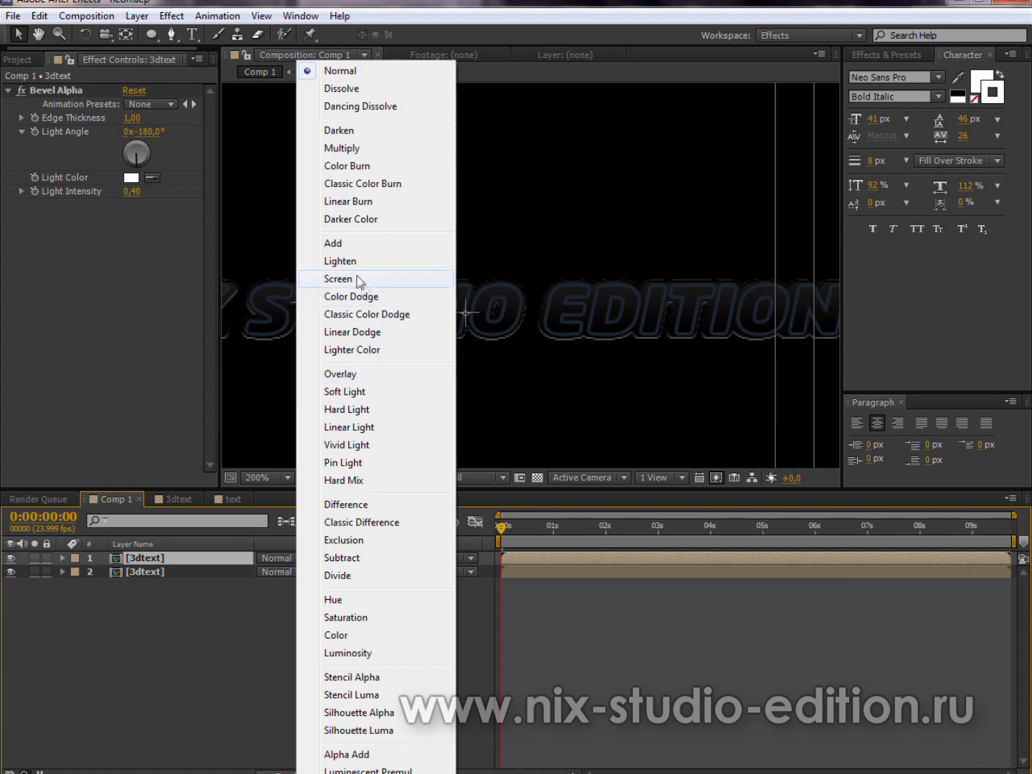
{"action": "left_click", "coordinate": [427, 278]}
{"action": "mouse_move", "coordinate": [444, 356]}
{"action": "left_mouse_down"}
{"action": "mouse_move", "coordinate": [550, 357]}
{"action": "mouse_move", "coordinate": [506, 357]}
{"action": "left_mouse_up"}
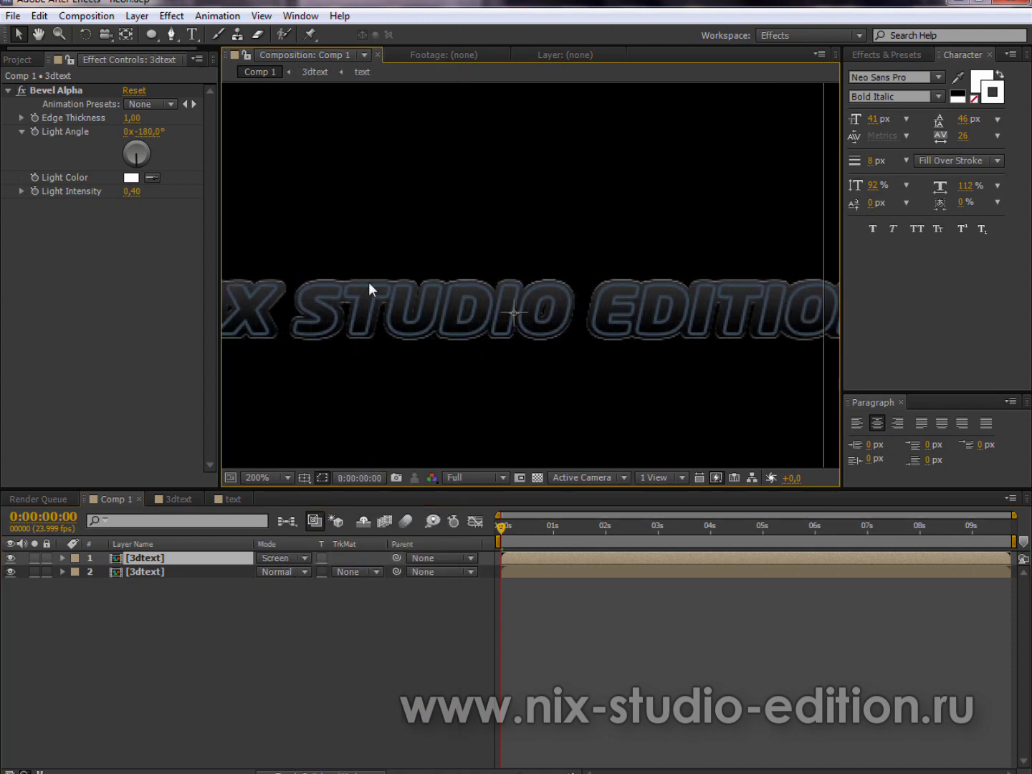
{"action": "left_click", "coordinate": [515, 360]}
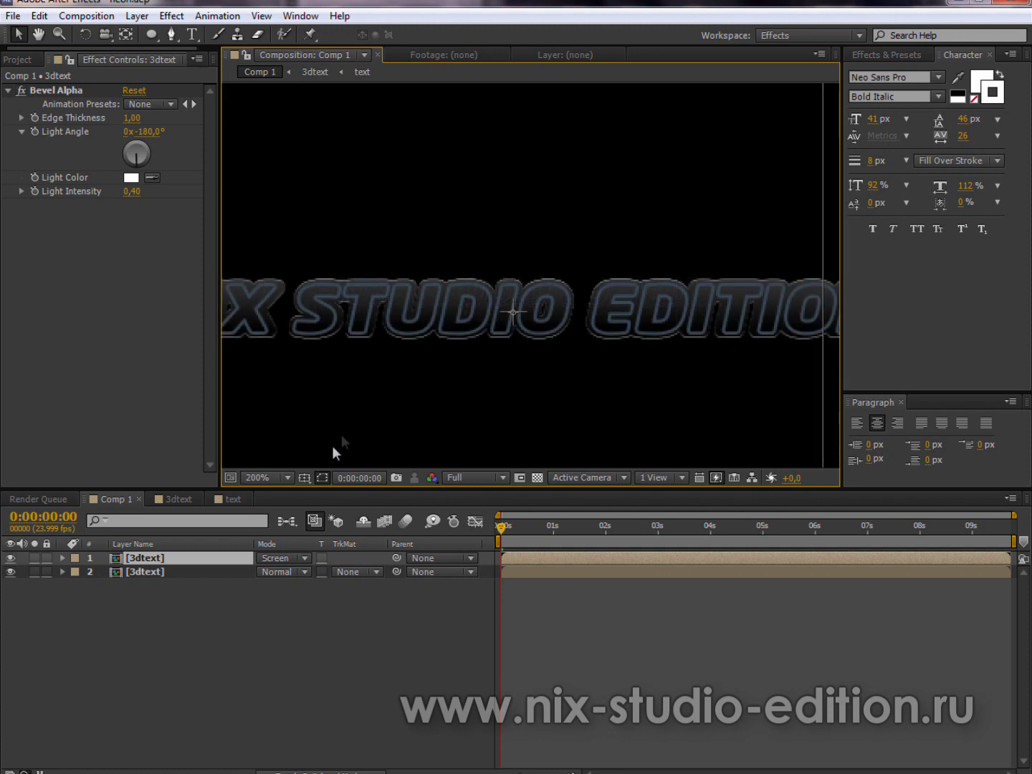
Lower the top layer's opacity to 75% and select both 3dtext layers
{"action": "key", "text": "t"}
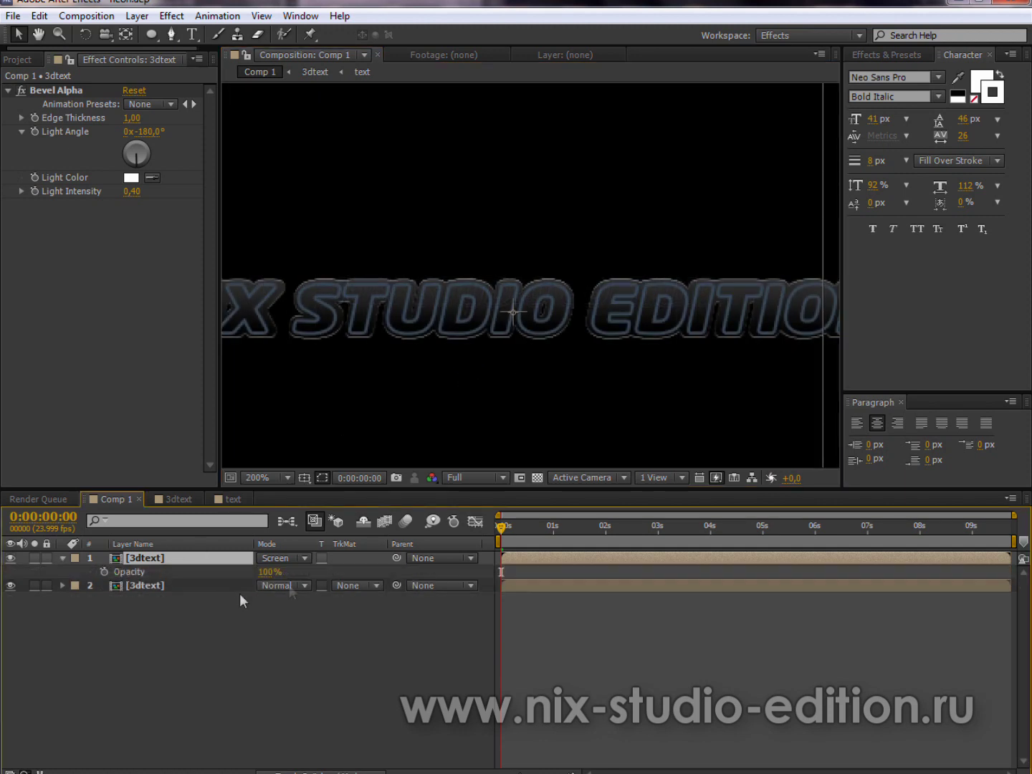
{"action": "left_click_drag", "start_coordinate": [270, 573], "coordinate": [258, 572]}
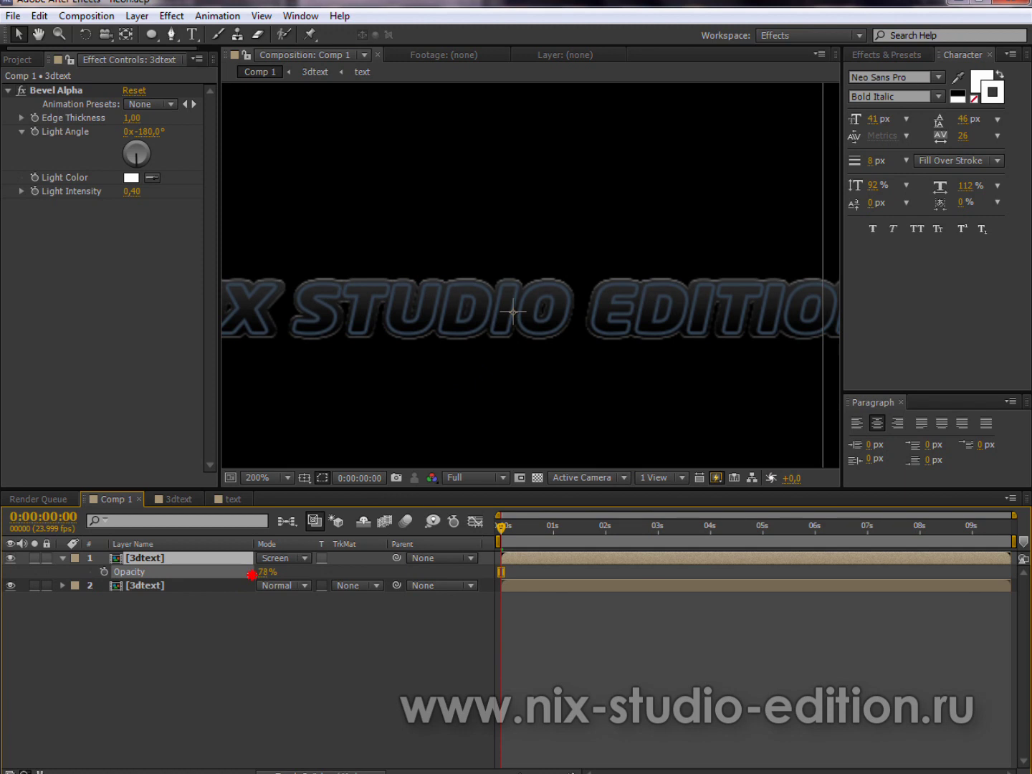
{"action": "left_click", "coordinate": [251, 573]}
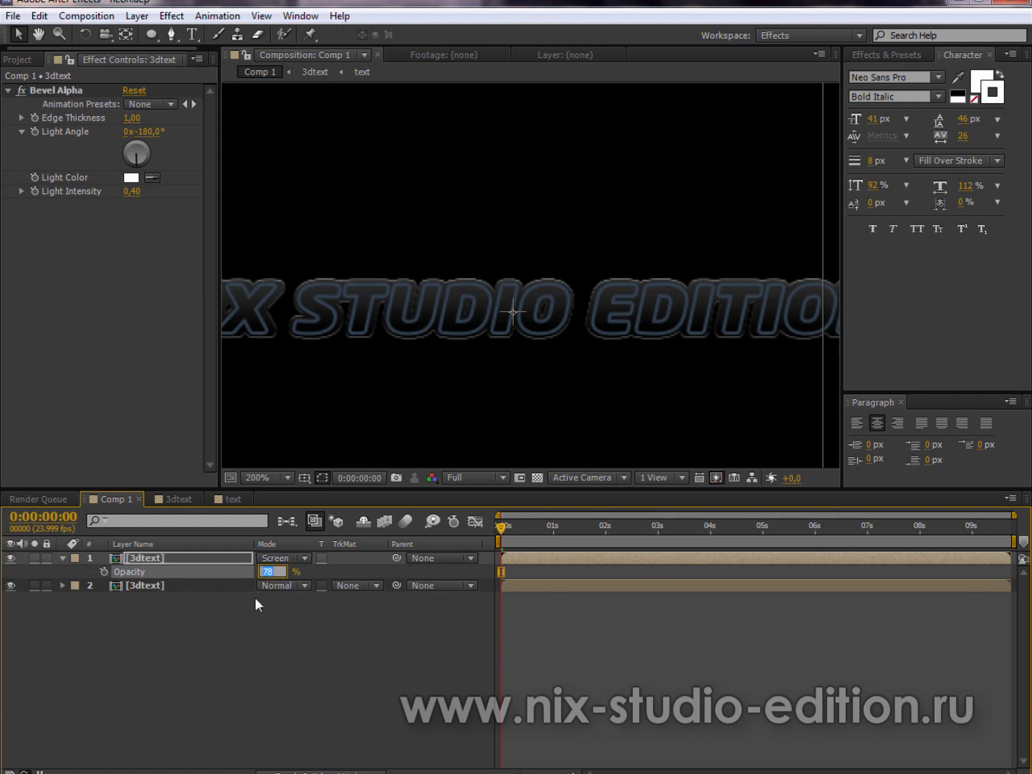
{"action": "type", "text": "75"}
{"action": "left_click", "coordinate": [159, 558]}
{"action": "left_click", "coordinate": [63, 558]}
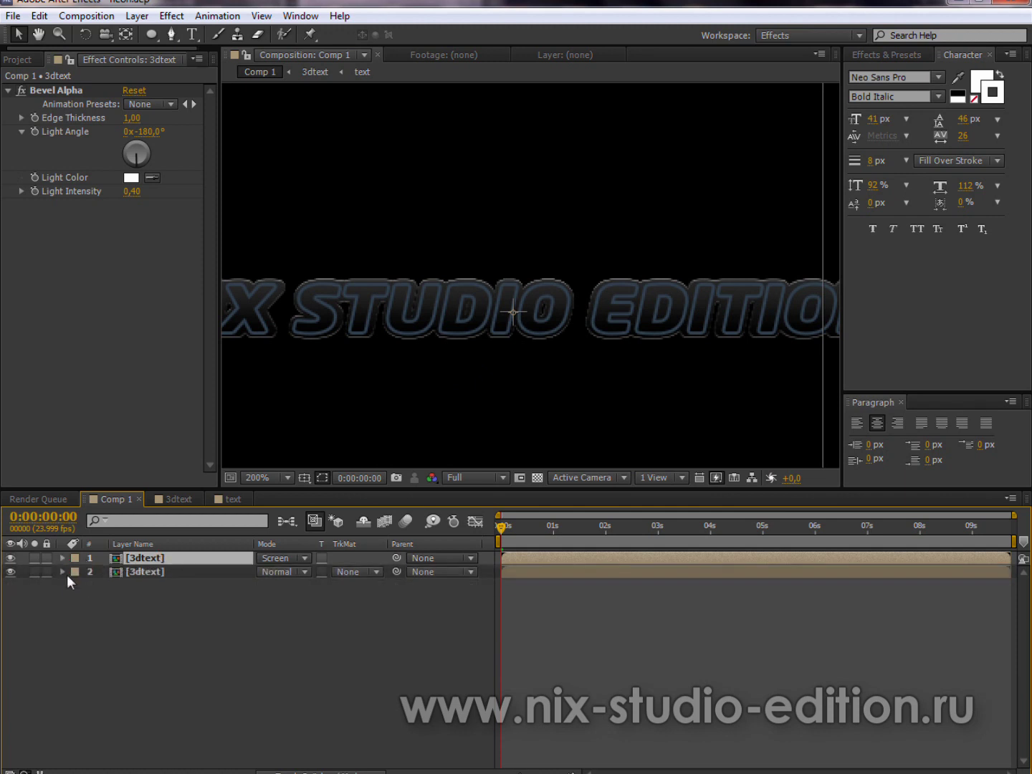
{"action": "left_click", "coordinate": [148, 572], "text": "ctrl"}
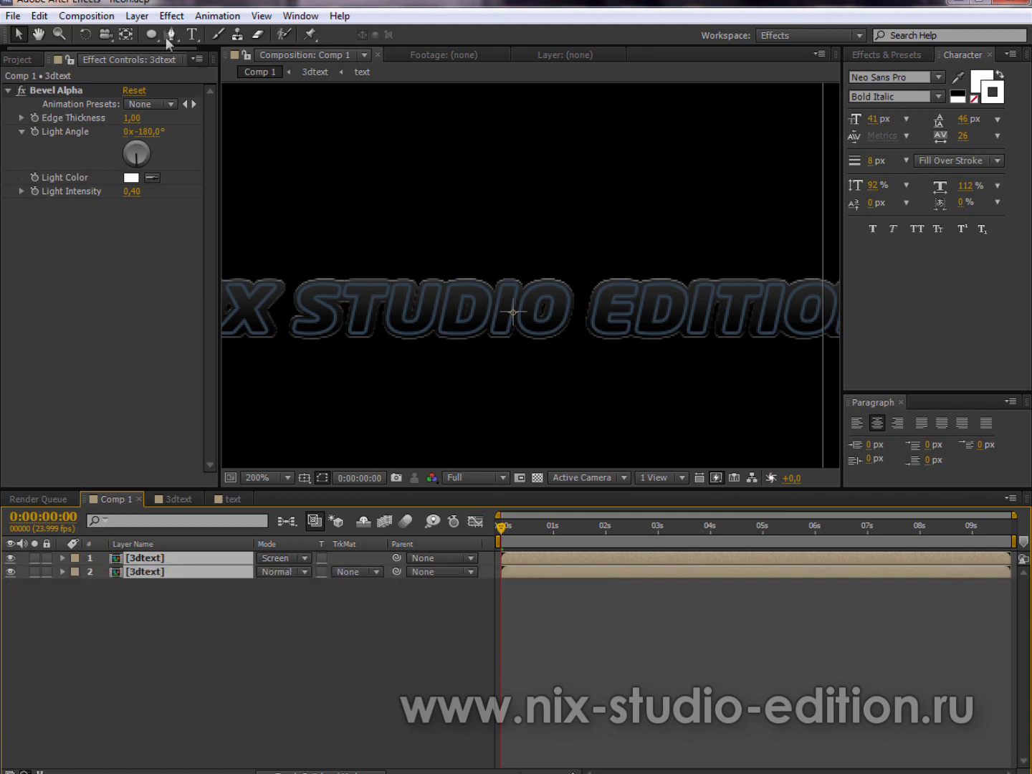
Pre-compose both 3dtext layers into a new composition named 3dtext-bevel
{"action": "scroll", "coordinate": [364, 372], "scroll_direction": "down", "scroll_amount": 1}
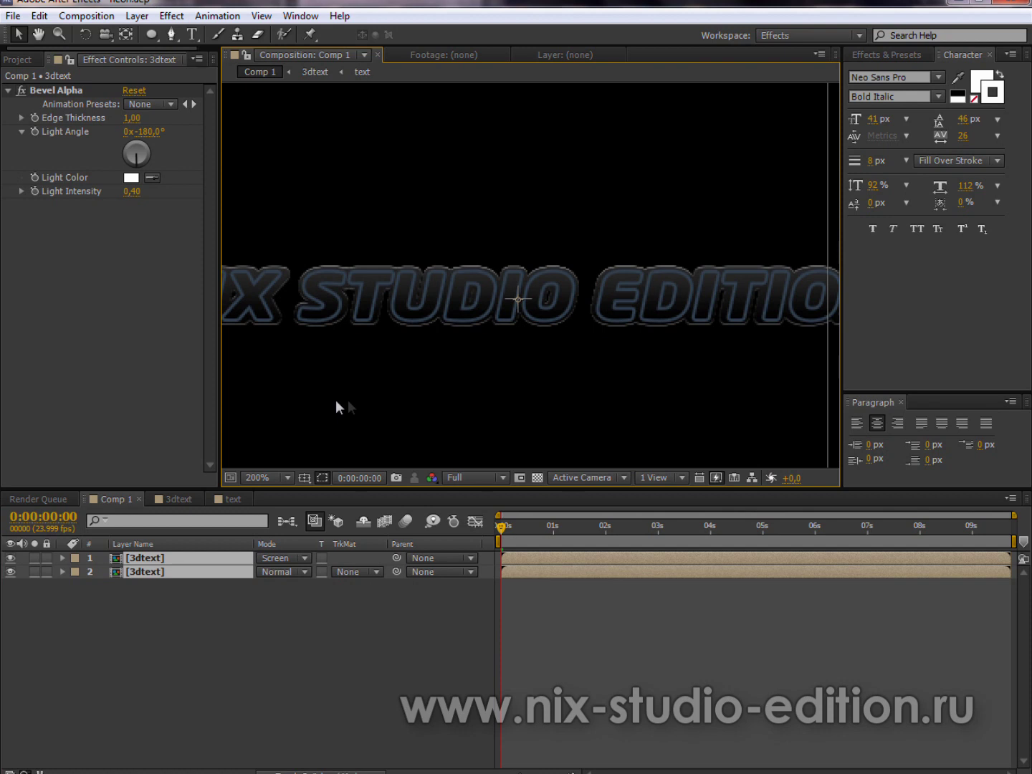
{"action": "scroll", "coordinate": [430, 308], "scroll_direction": "down", "scroll_amount": 2}
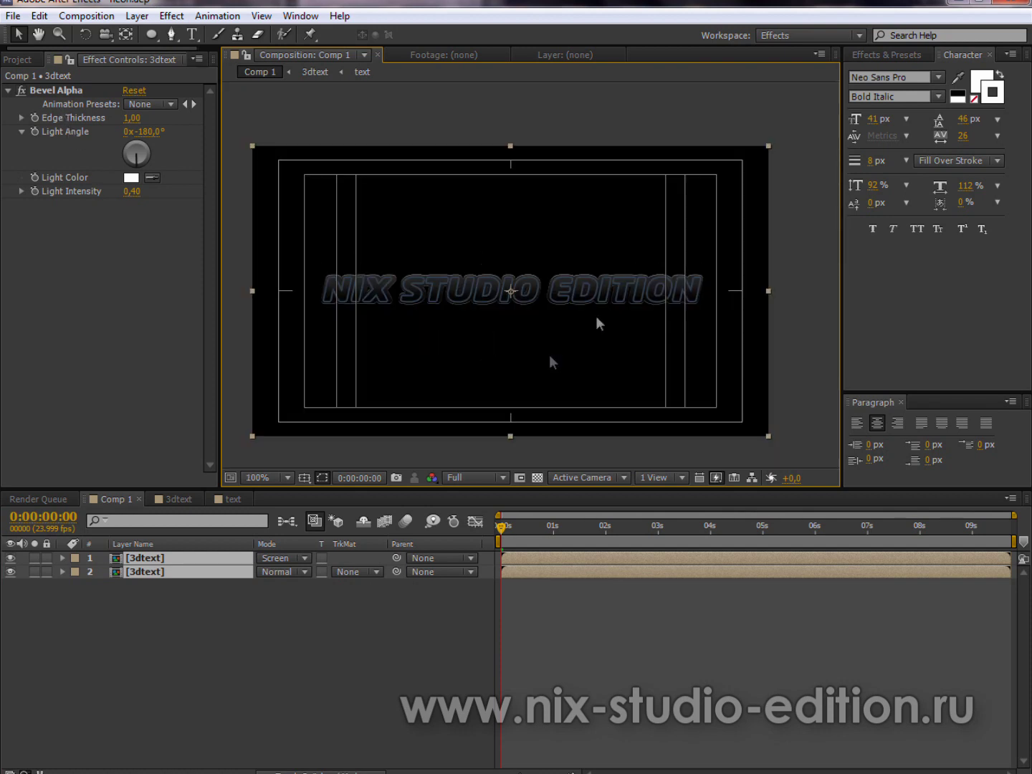
{"action": "left_click", "coordinate": [137, 15]}
{"action": "left_click", "coordinate": [211, 611]}
{"action": "type", "text": "3dtext-bevel"}
{"action": "key", "text": "Return"}
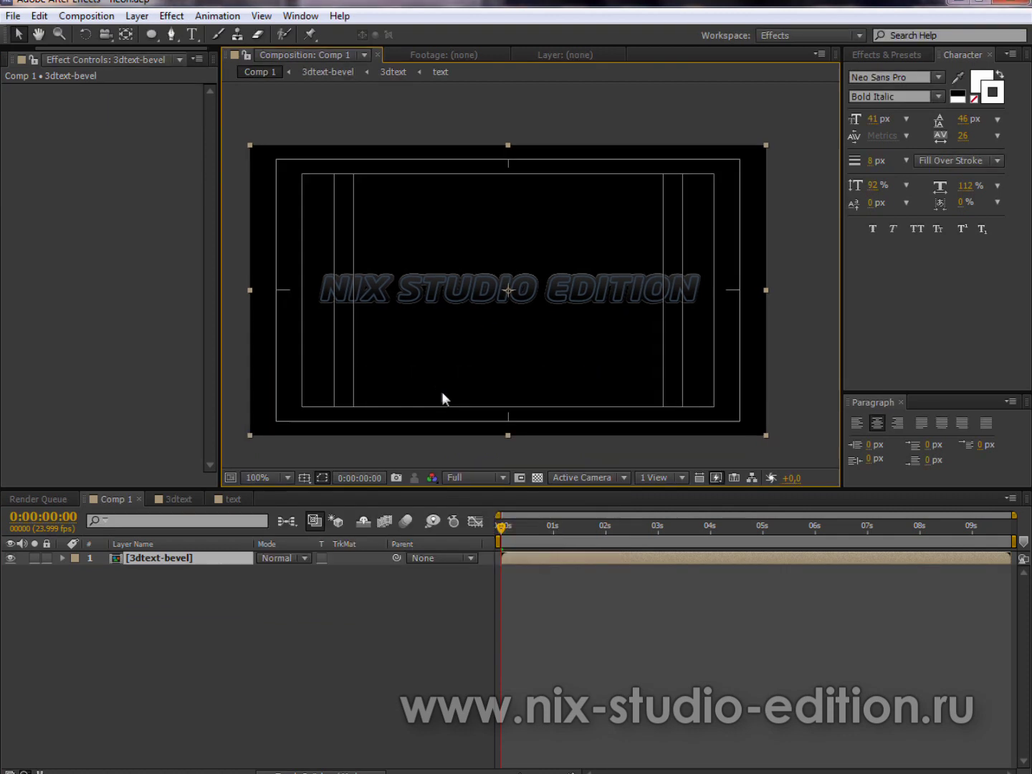
Hide the title and action-safe guides and recentre the title in the view
{"action": "scroll", "coordinate": [425, 364], "scroll_direction": "up", "scroll_amount": 1}
{"action": "scroll", "coordinate": [515, 290], "scroll_direction": "down", "scroll_amount": 1}
{"action": "scroll", "coordinate": [516, 292], "scroll_direction": "up", "scroll_amount": 1}
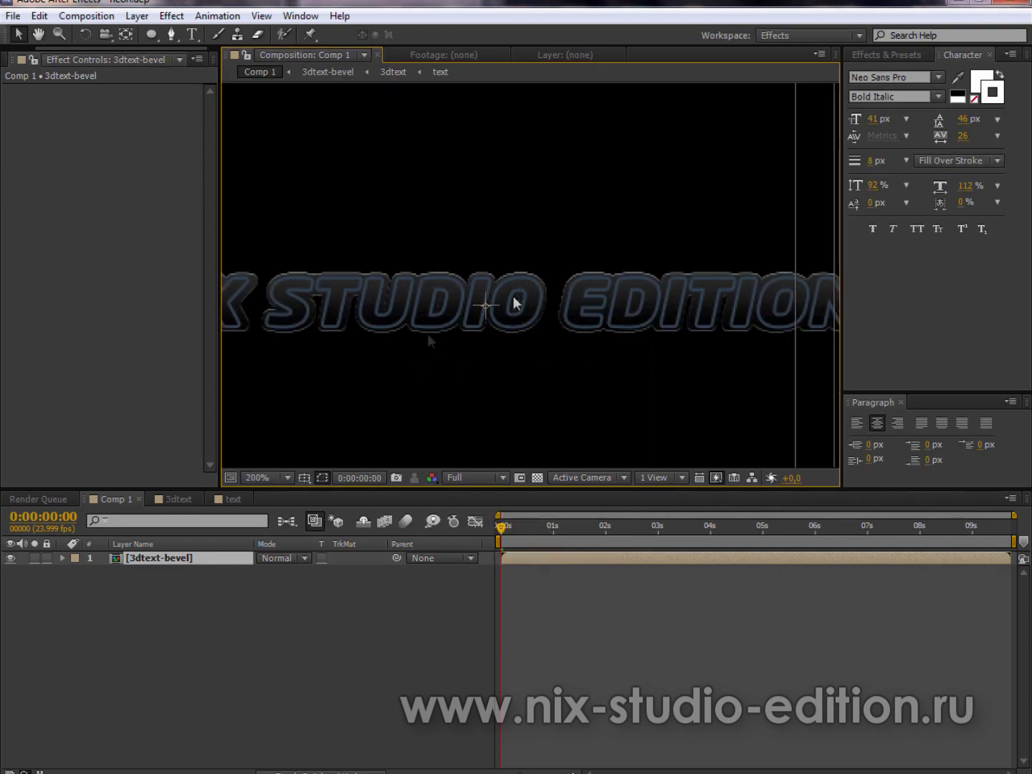
{"action": "scroll", "coordinate": [437, 349], "scroll_direction": "down", "scroll_amount": 1}
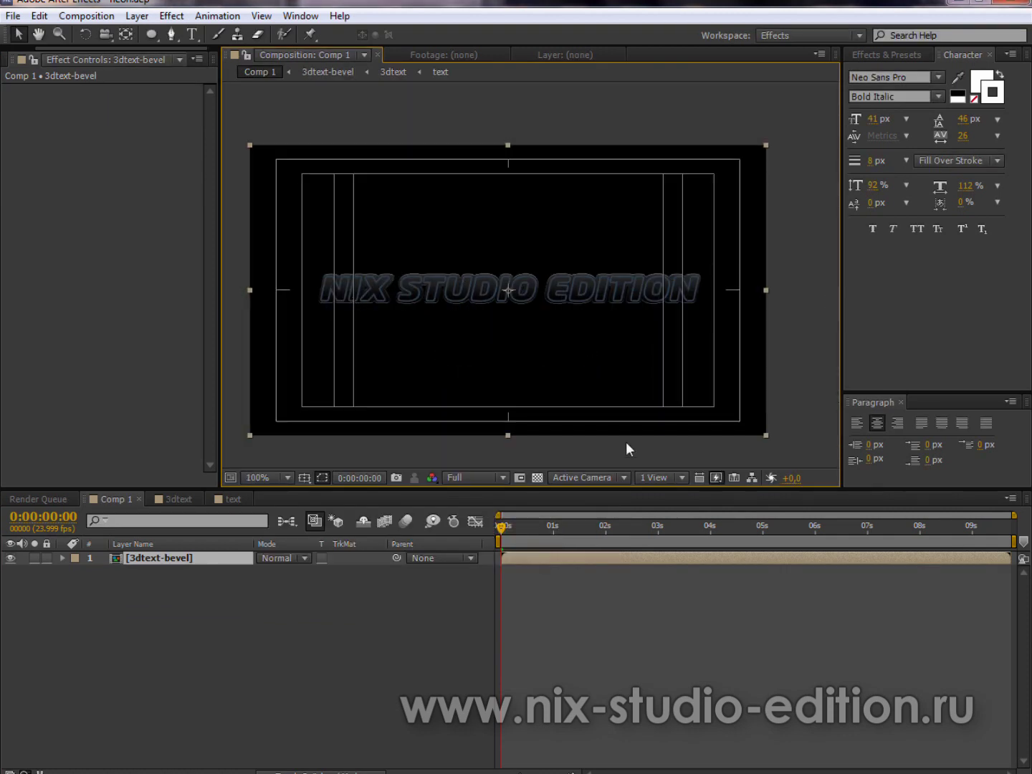
{"action": "key", "text": "apostrophe"}
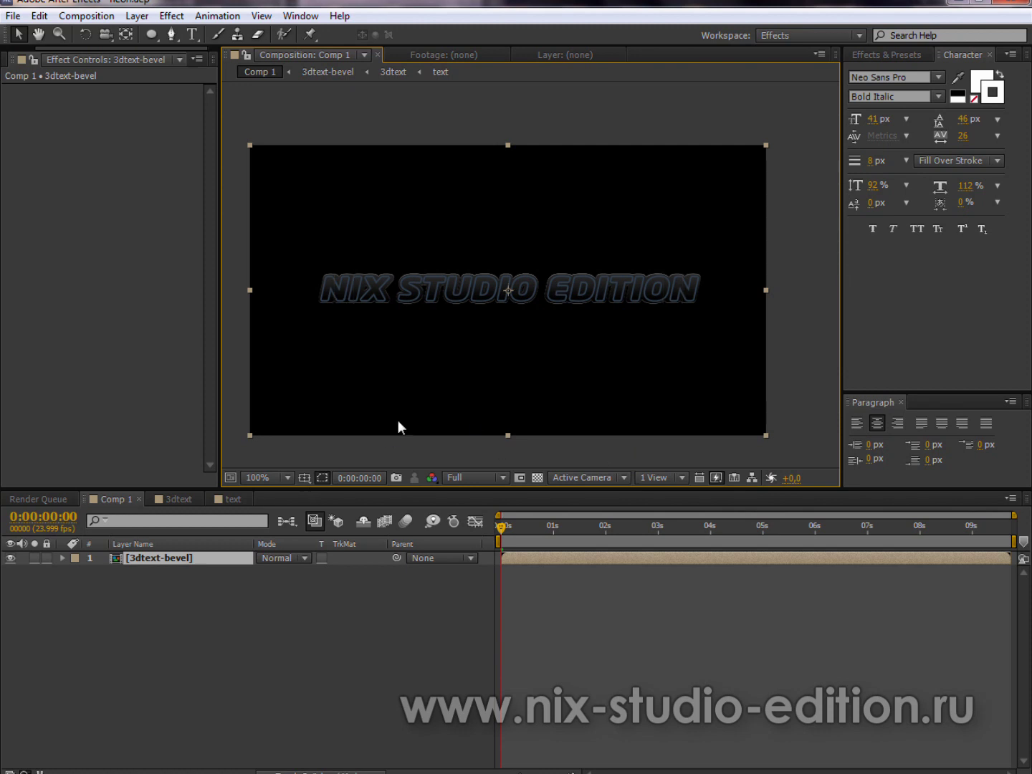
{"action": "left_click_drag", "start_coordinate": [479, 311], "coordinate": [483, 330]}
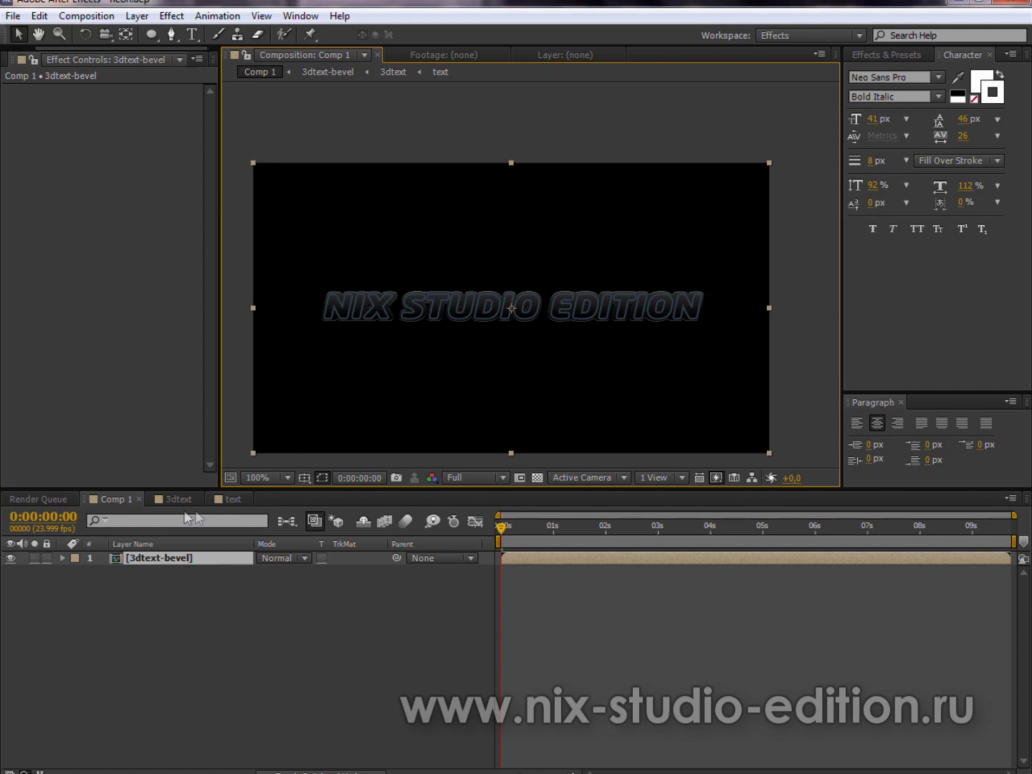
Copy the out text layer from the text composition
{"action": "left_click", "coordinate": [225, 501]}
{"action": "left_click", "coordinate": [147, 571]}
{"action": "scroll", "coordinate": [531, 293], "scroll_direction": "down", "scroll_amount": 1}
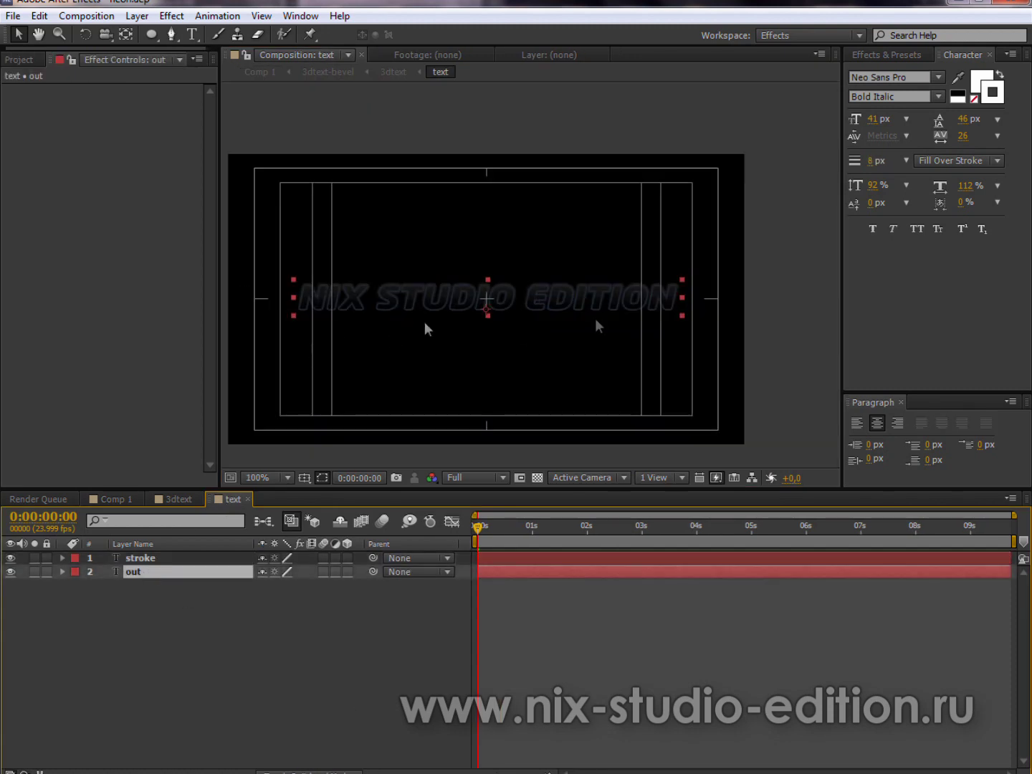
{"action": "left_click", "coordinate": [35, 571]}
{"action": "left_click", "coordinate": [34, 571]}
{"action": "left_click", "coordinate": [39, 16]}
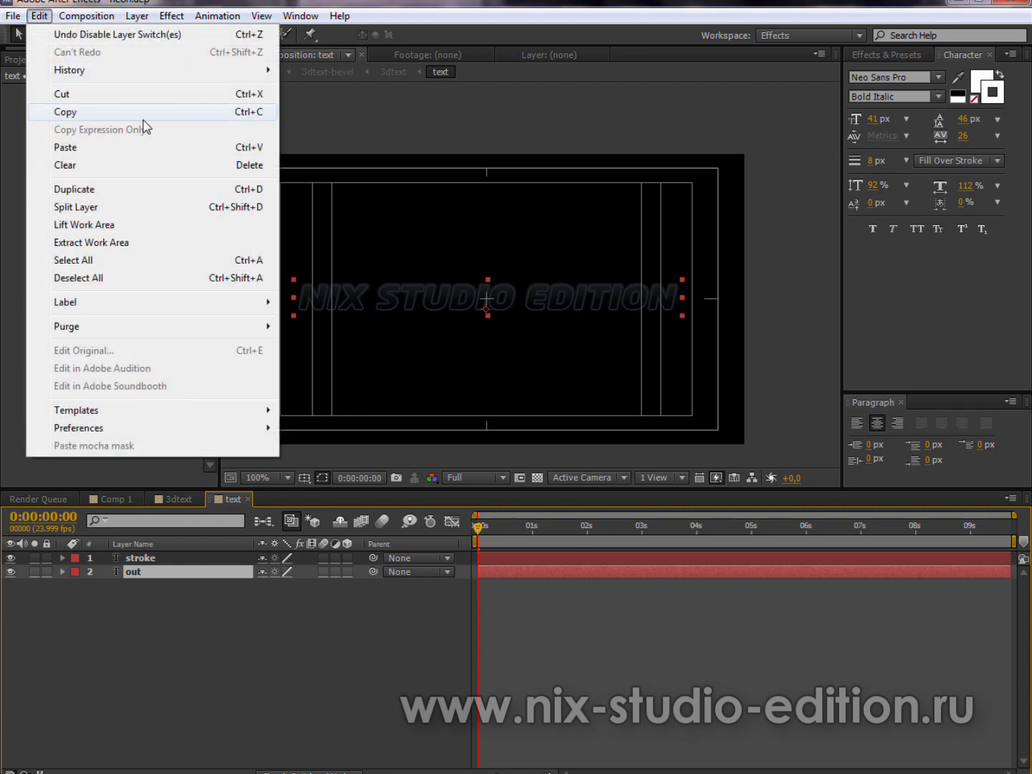
{"action": "left_click", "coordinate": [139, 113]}
Paste the out layer into Comp 1 above 3dtext-bevel and inspect it at 200%
{"action": "left_click", "coordinate": [111, 499]}
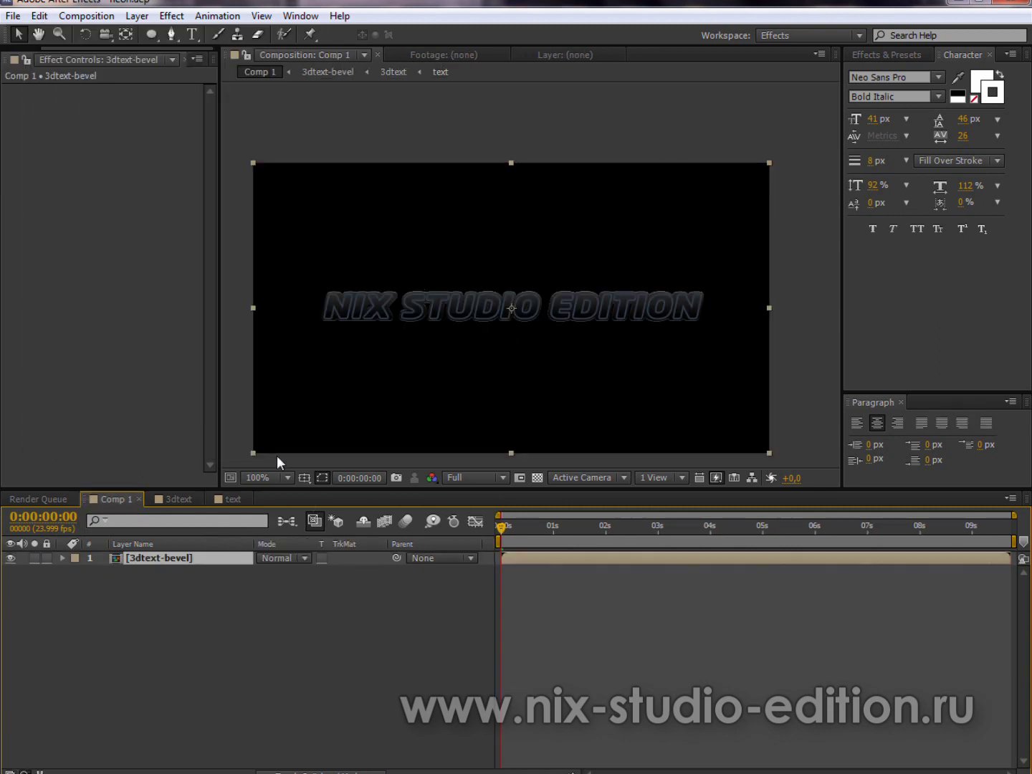
{"action": "key", "text": "ctrl+v"}
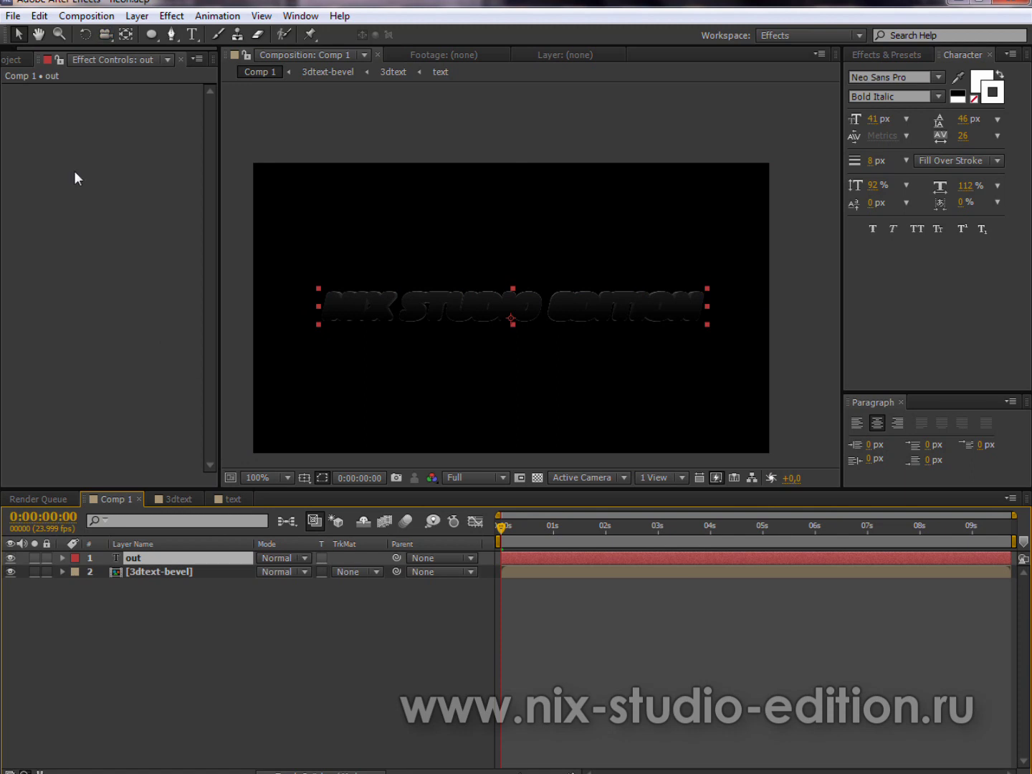
{"action": "left_click", "coordinate": [61, 556]}
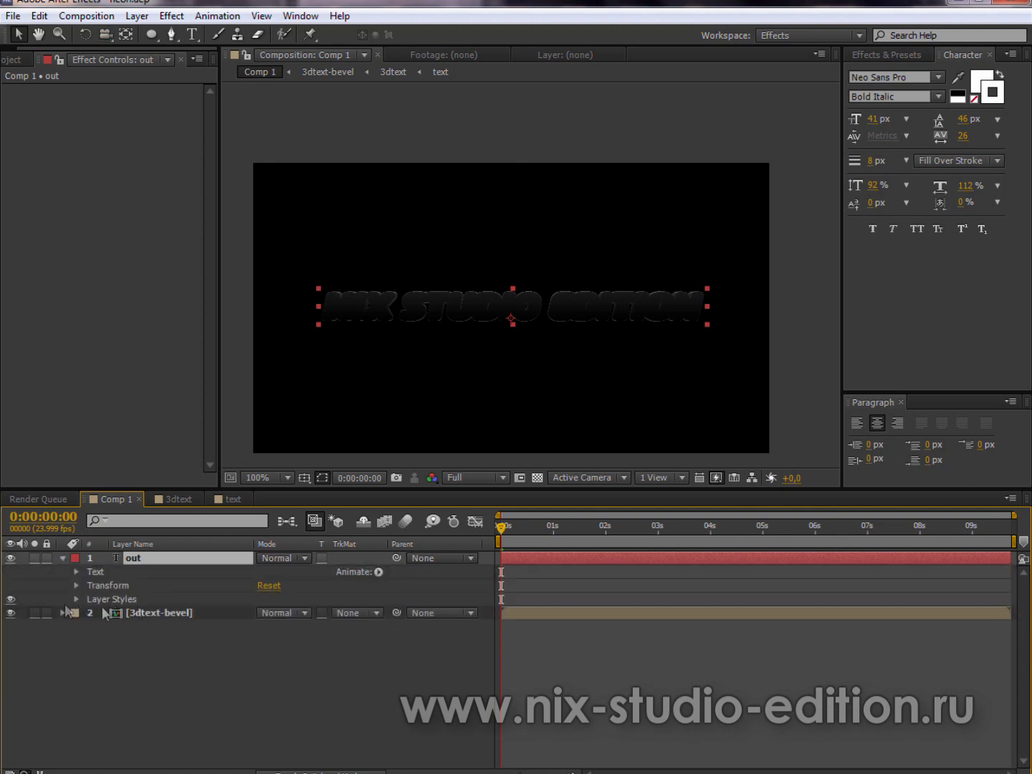
{"action": "key", "text": "period"}
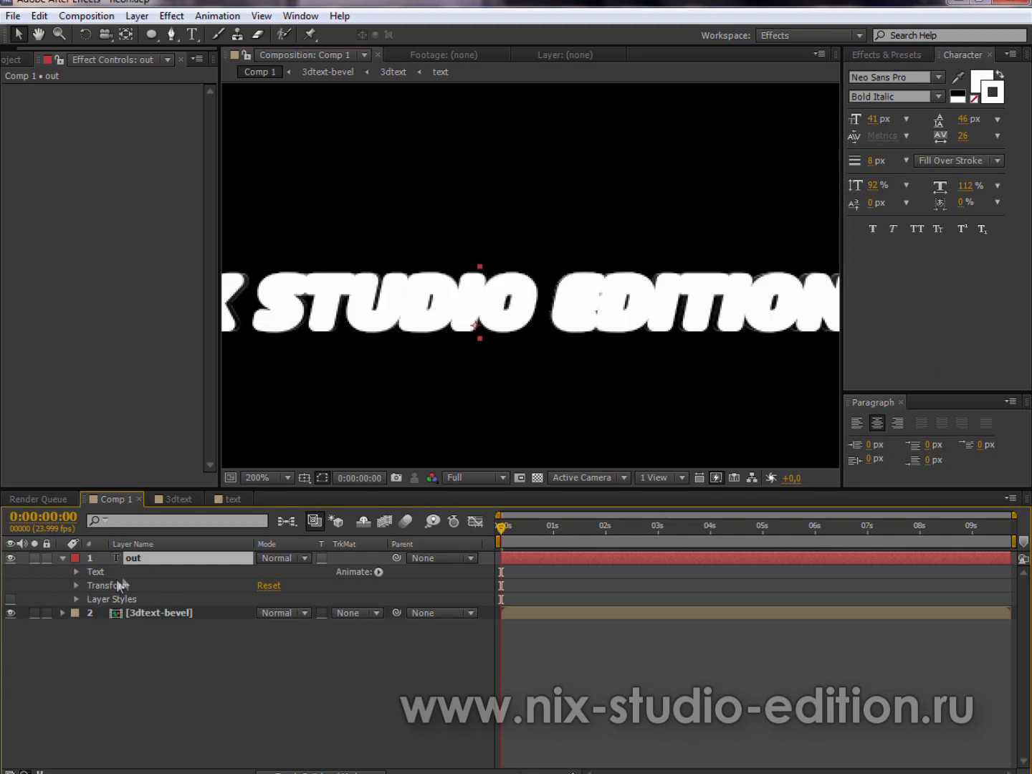
{"action": "key", "text": "comma"}
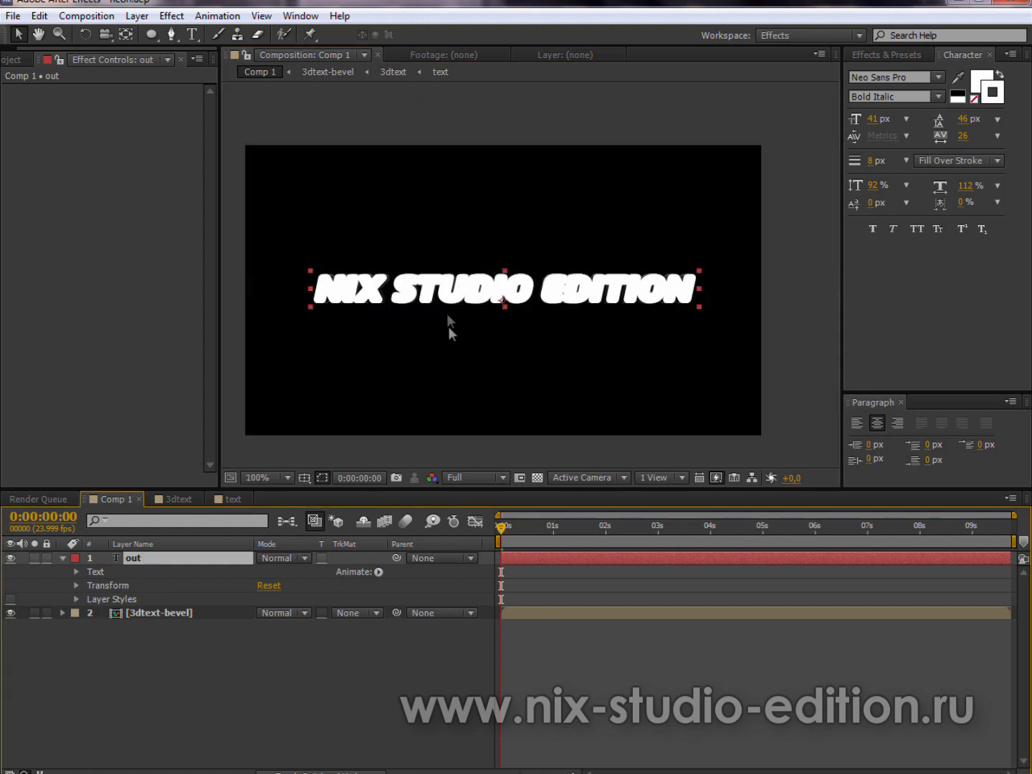
{"action": "scroll", "coordinate": [560, 281], "scroll_direction": "up", "scroll_amount": 1}
{"action": "scroll", "coordinate": [541, 289], "scroll_direction": "down", "scroll_amount": 1}
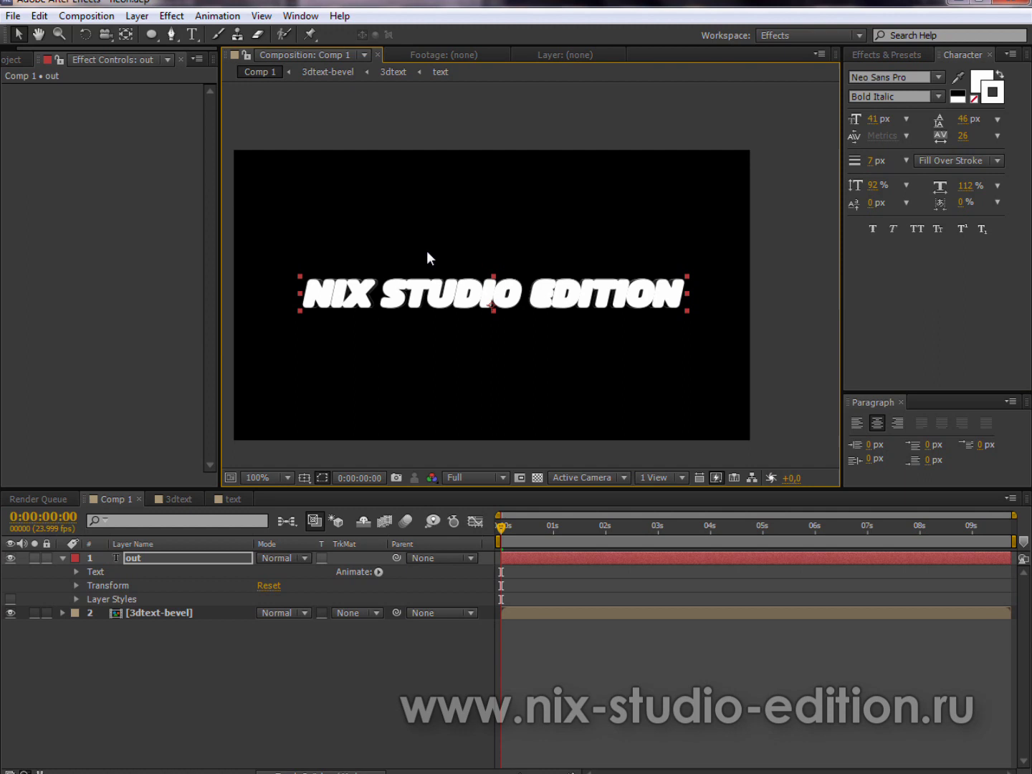
{"action": "left_click_drag", "start_coordinate": [608, 260], "coordinate": [612, 280]}
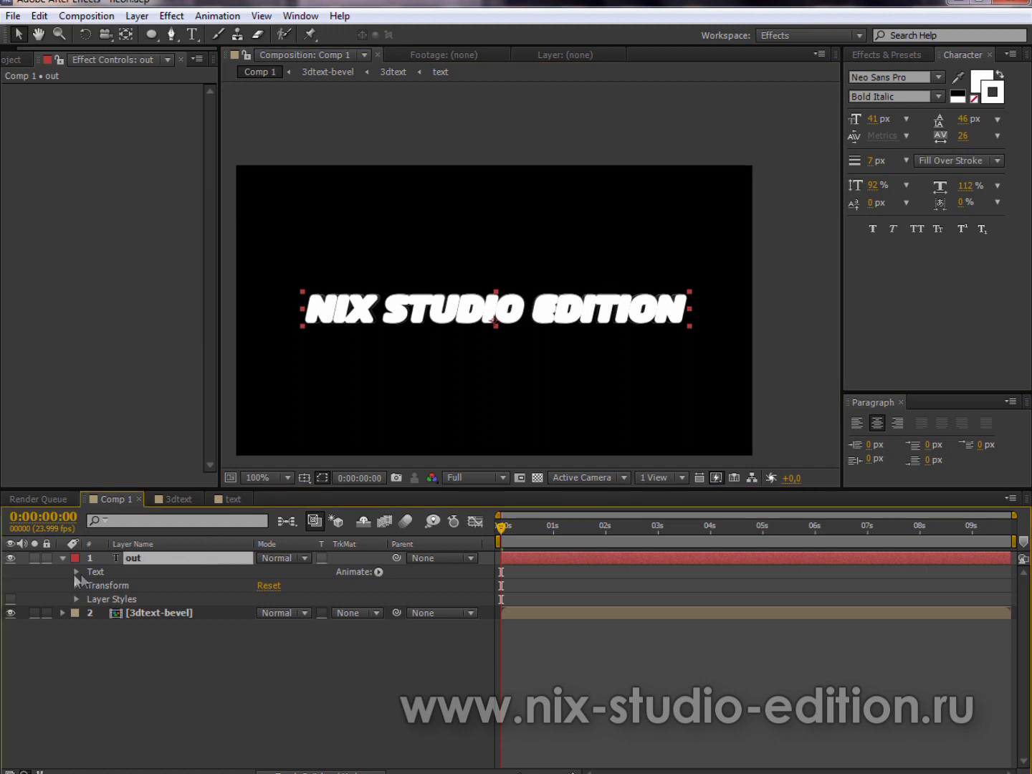
{"action": "left_click", "coordinate": [63, 558]}
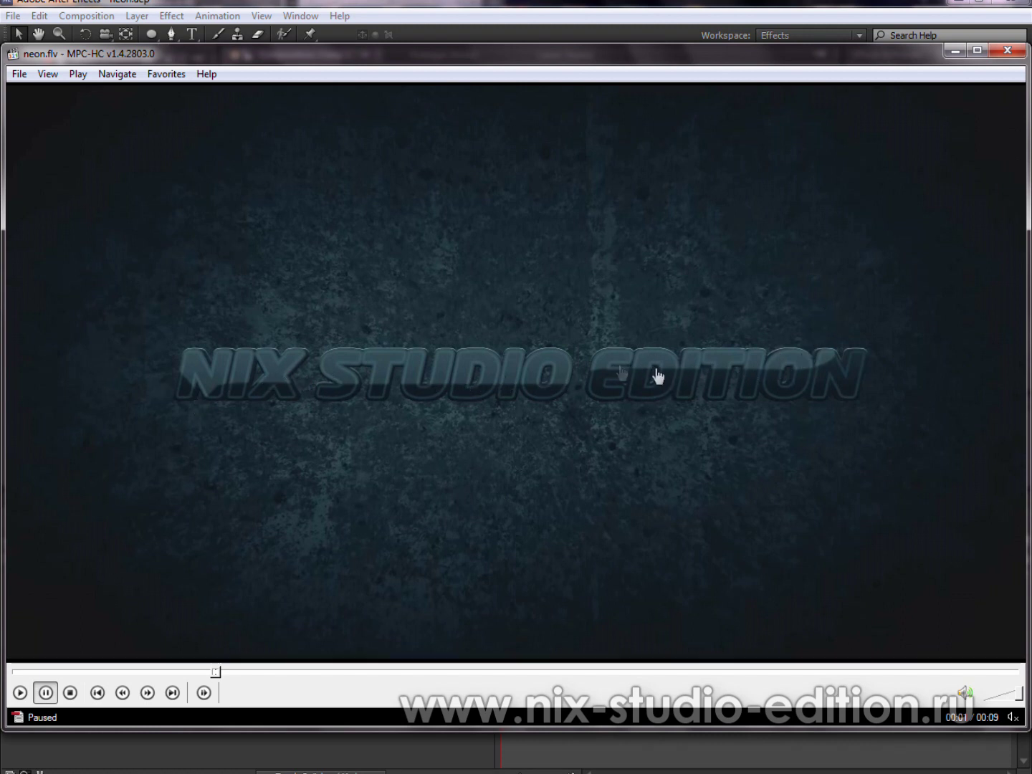
Bring the After Effects window back in front of the MPC-HC player
{"action": "left_click", "coordinate": [183, 764]}
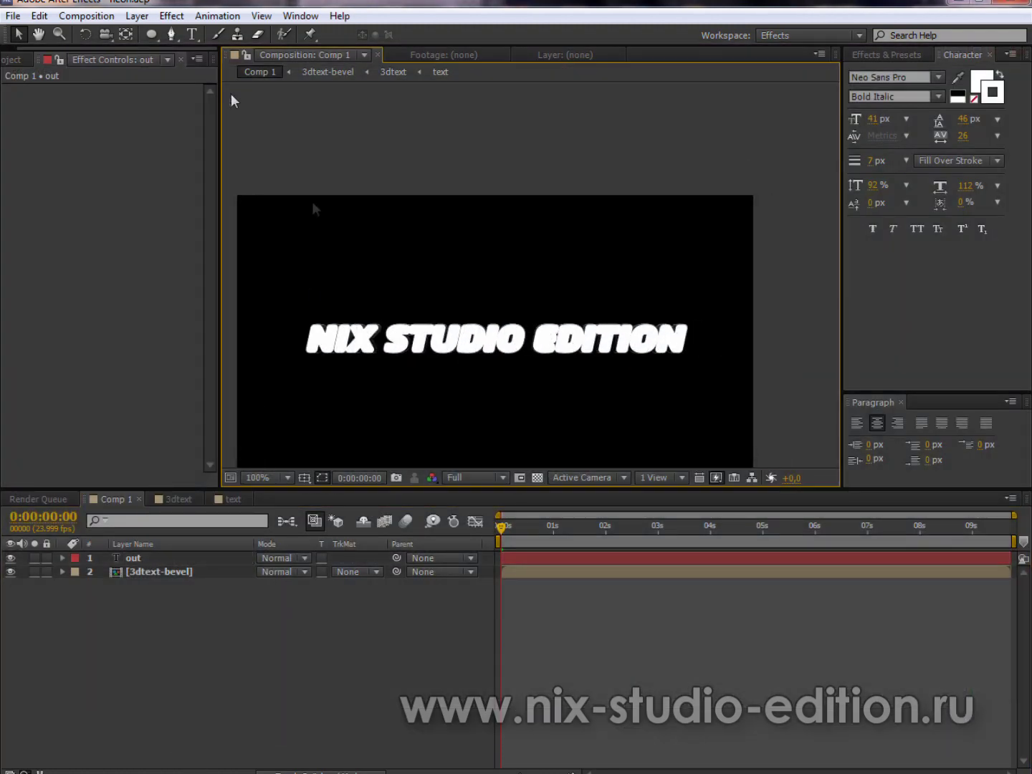
Draw an elliptical mask on the out layer and set its opacity to 30%
{"action": "left_click", "coordinate": [151, 33]}
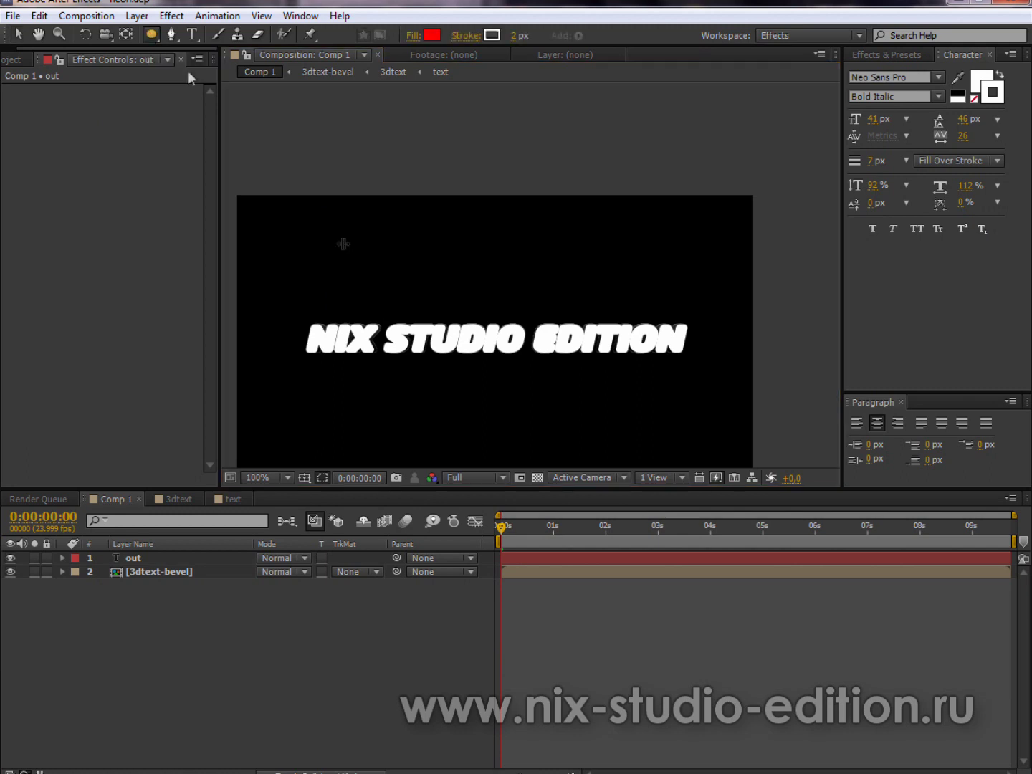
{"action": "left_click", "coordinate": [132, 556]}
{"action": "left_click_drag", "start_coordinate": [270, 274], "coordinate": [709, 347]}
{"action": "scroll", "coordinate": [503, 347], "scroll_direction": "up", "scroll_amount": 1}
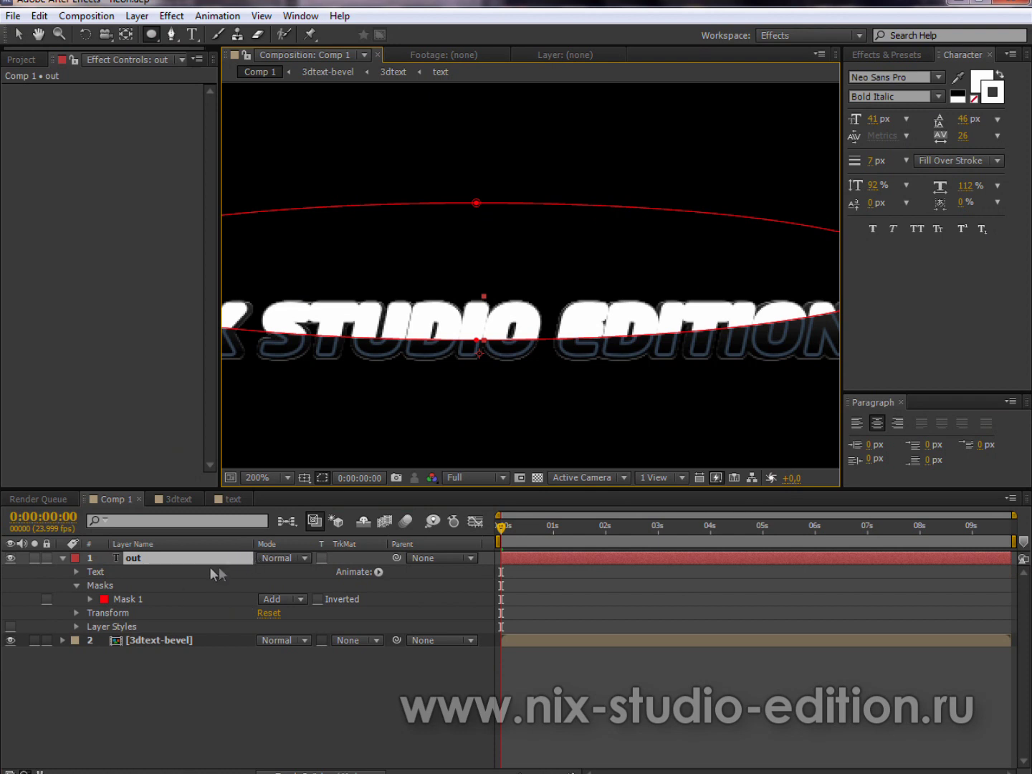
{"action": "key", "text": "t"}
{"action": "left_click_drag", "start_coordinate": [269, 571], "coordinate": [260, 580]}
{"action": "left_click", "coordinate": [262, 574]}
{"action": "key", "text": "Return"}
Replace the elliptical mask with a rectangular mask over the title's upper part
{"action": "key", "text": "comma"}
{"action": "key", "text": "m"}
{"action": "left_click", "coordinate": [135, 572]}
{"action": "key", "text": "Delete"}
{"action": "left_click_drag", "start_coordinate": [151, 34], "coordinate": [215, 33]}
{"action": "left_click_drag", "start_coordinate": [312, 243], "coordinate": [763, 282]}
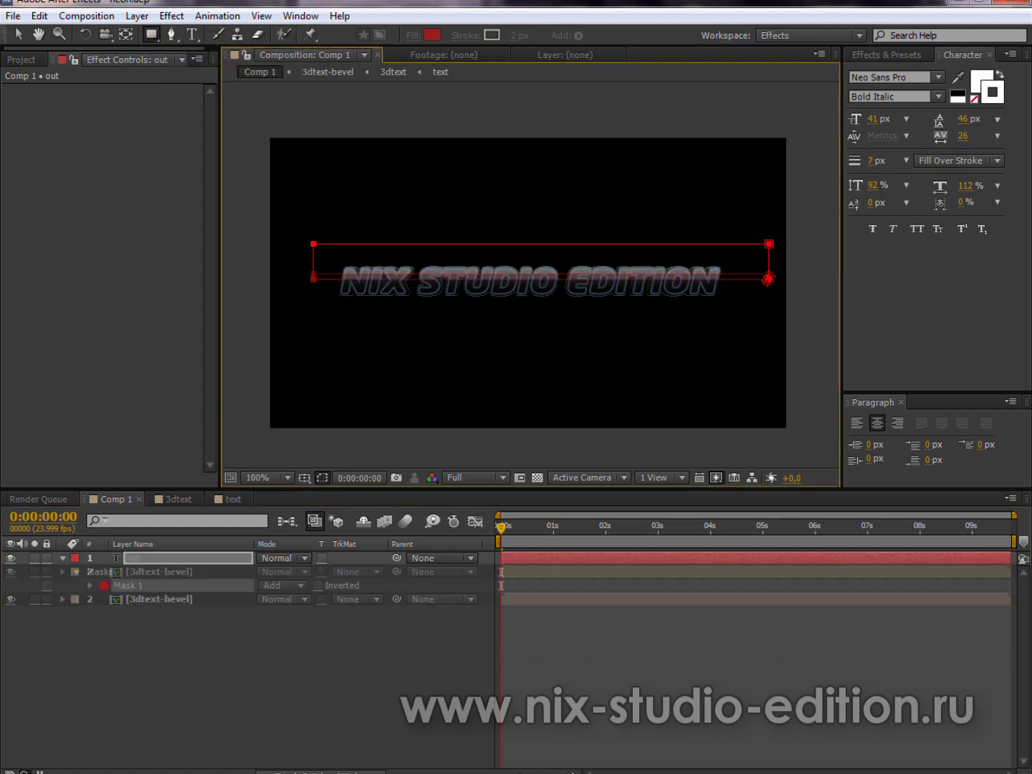
{"action": "left_click", "coordinate": [387, 633]}
{"action": "key", "text": "m"}
{"action": "key", "text": "m"}
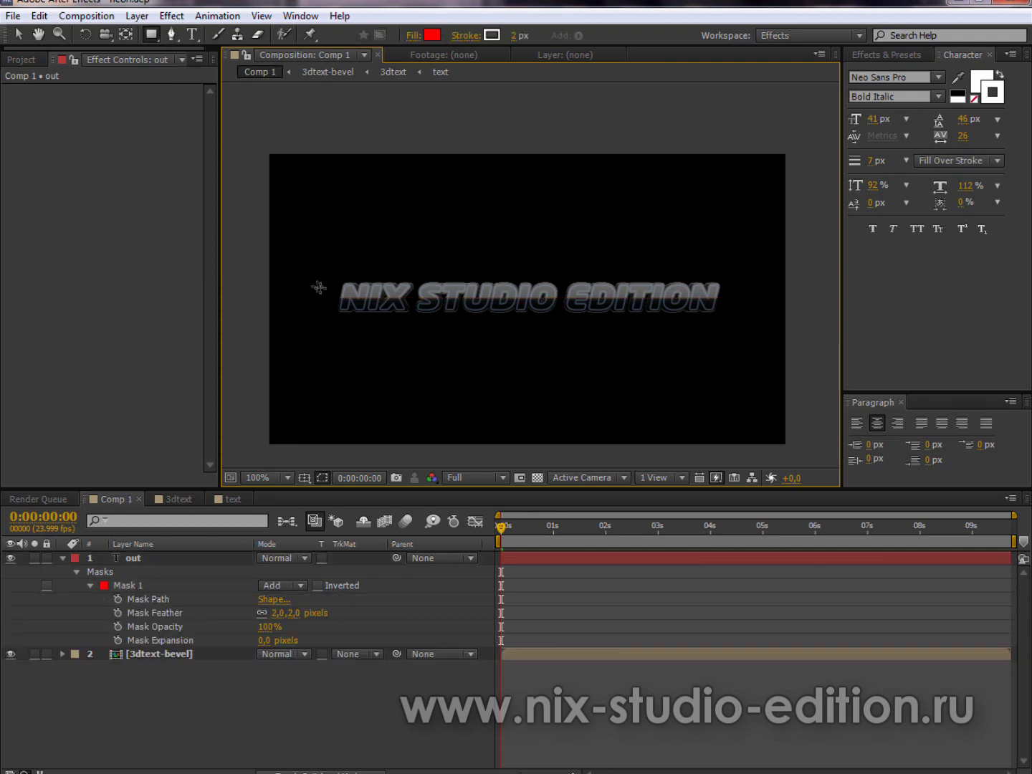
{"action": "key", "text": "period"}
{"action": "mouse_move", "coordinate": [624, 338]}
{"action": "left_mouse_down"}
{"action": "mouse_move", "coordinate": [453, 362]}
{"action": "mouse_move", "coordinate": [565, 314]}
{"action": "left_mouse_up"}
{"action": "key", "text": "comma"}
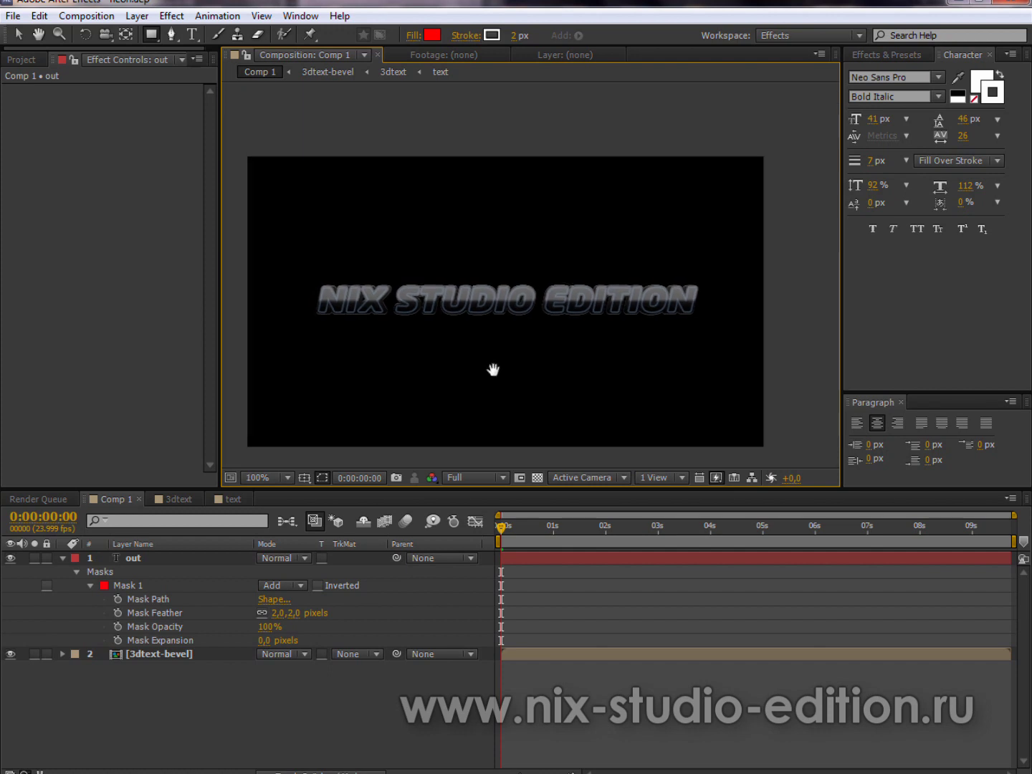
{"action": "left_click", "coordinate": [62, 560]}
Rename the out layer to reflection
{"action": "left_click", "coordinate": [115, 556]}
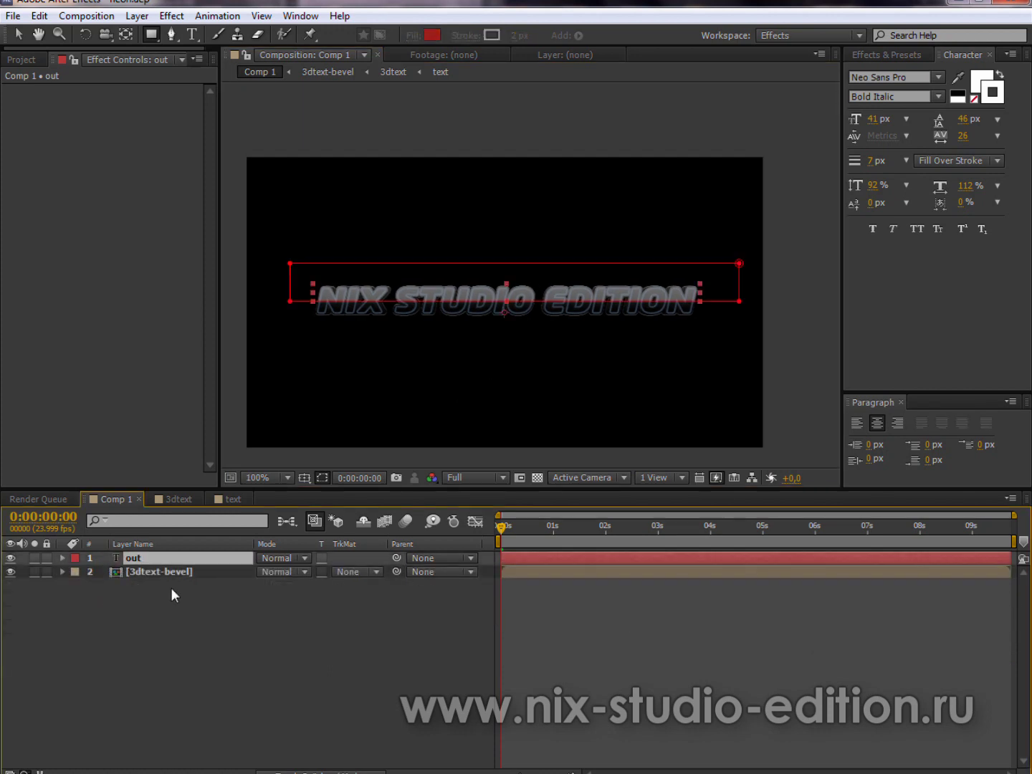
{"action": "key", "text": "Return"}
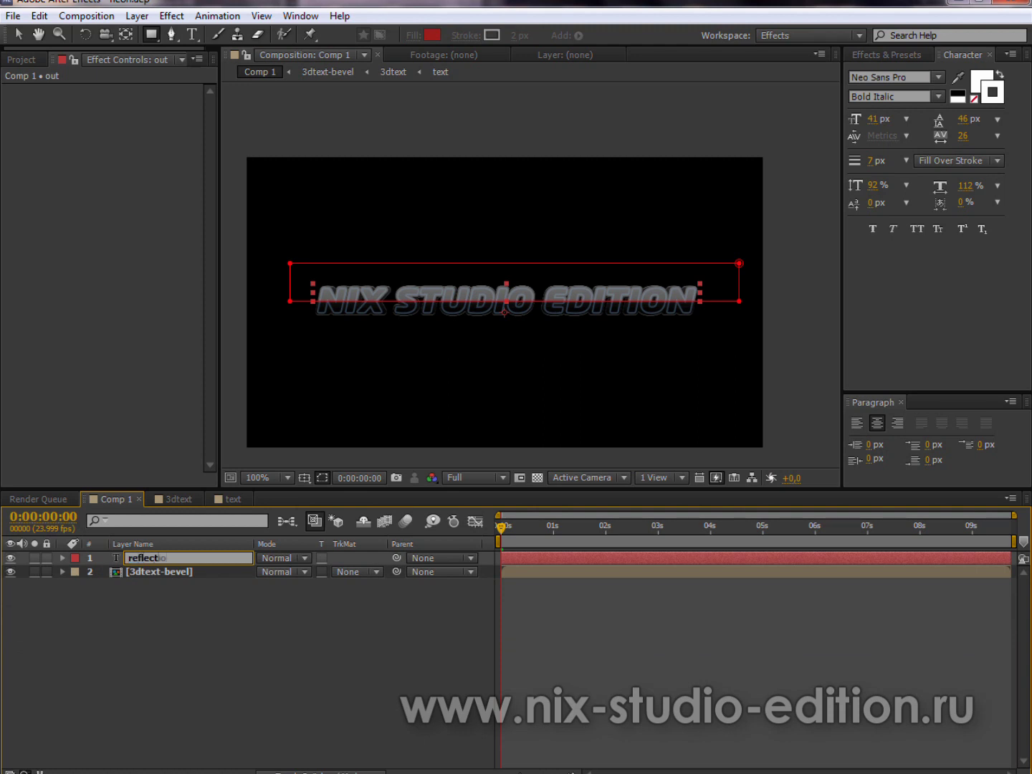
{"action": "type", "text": "n"}
{"action": "key", "text": "Return"}
{"action": "left_click", "coordinate": [318, 596]}
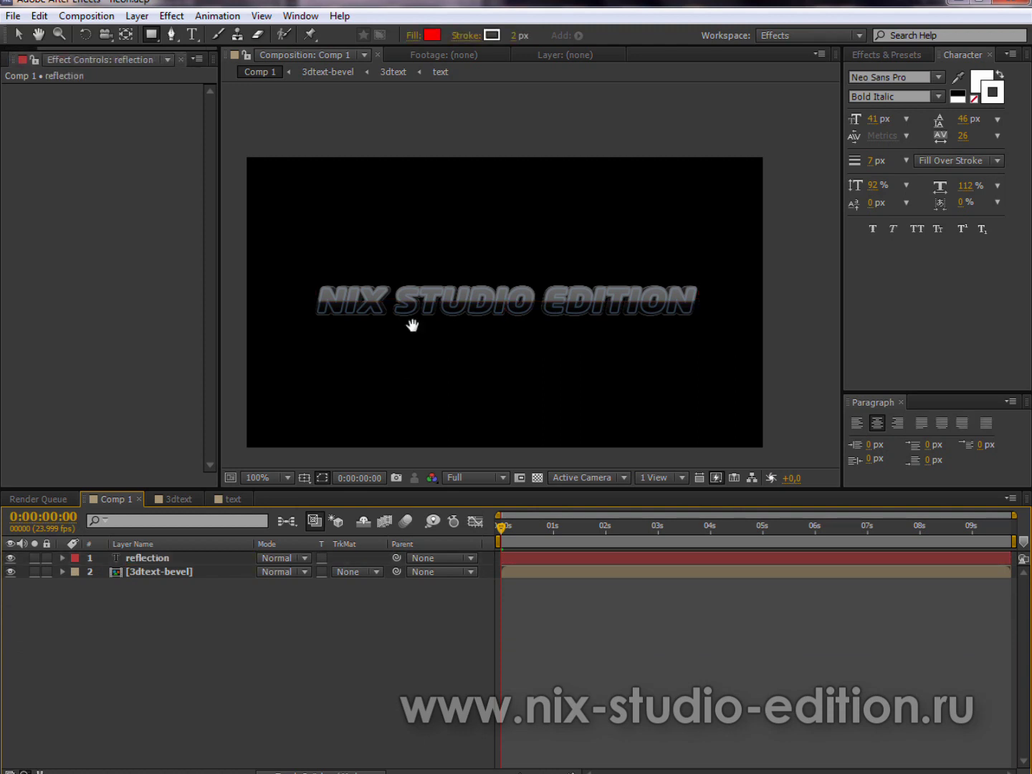
Copy the stroke layer from the text comp into Comp 1, soloed at 200% zoom
{"action": "left_click_drag", "start_coordinate": [412, 325], "coordinate": [409, 327]}
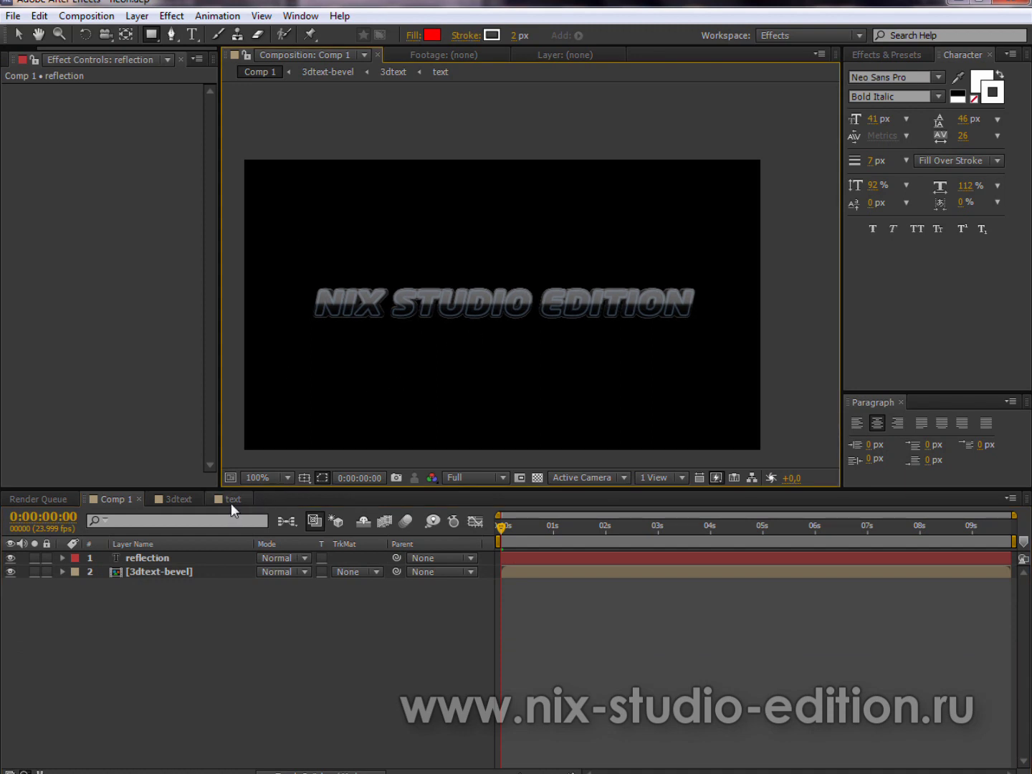
{"action": "left_click", "coordinate": [231, 503]}
{"action": "key", "text": "ctrl+Up"}
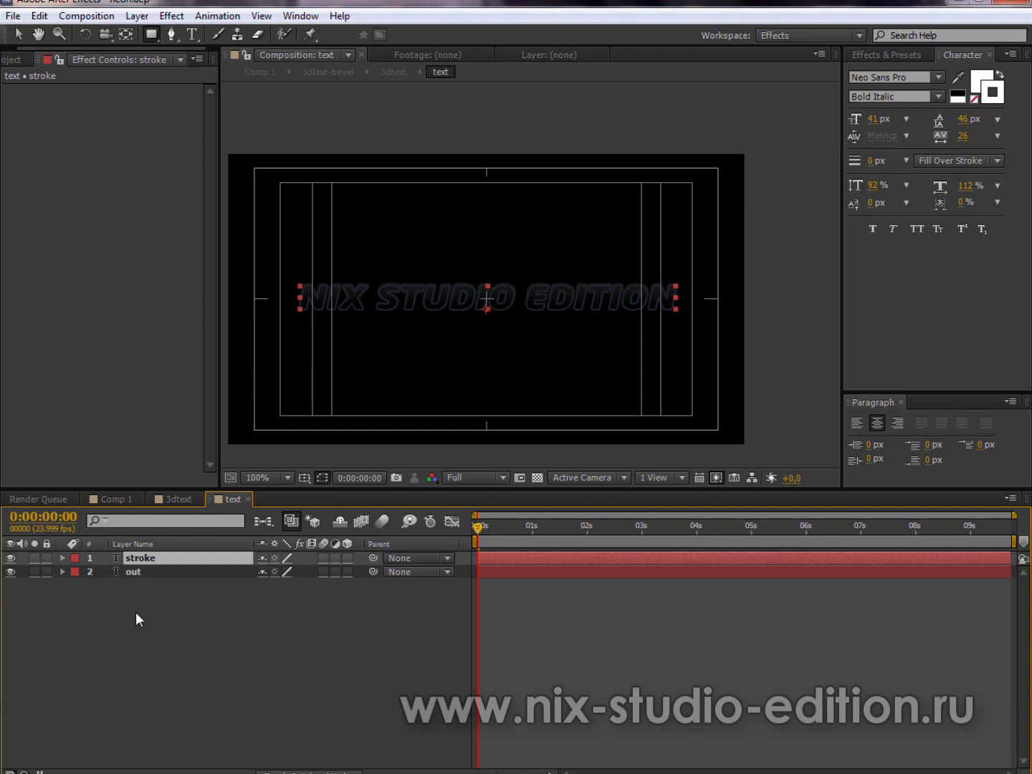
{"action": "key", "text": "ctrl+alt+shift+Up"}
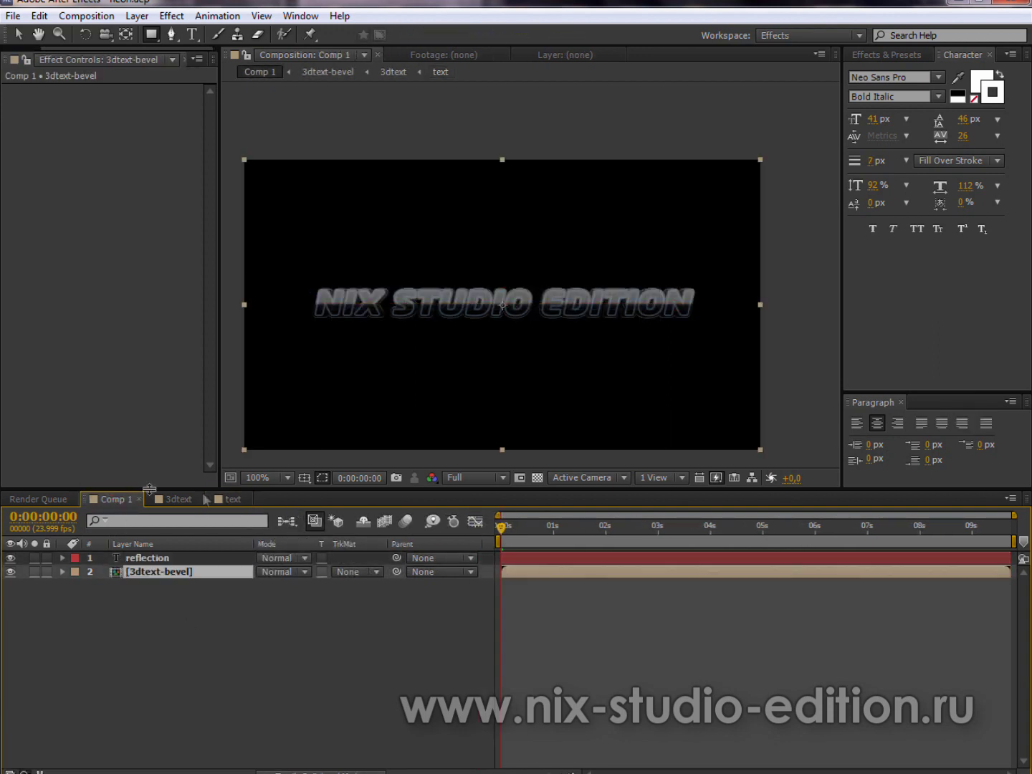
{"action": "key", "text": "ctrl+v"}
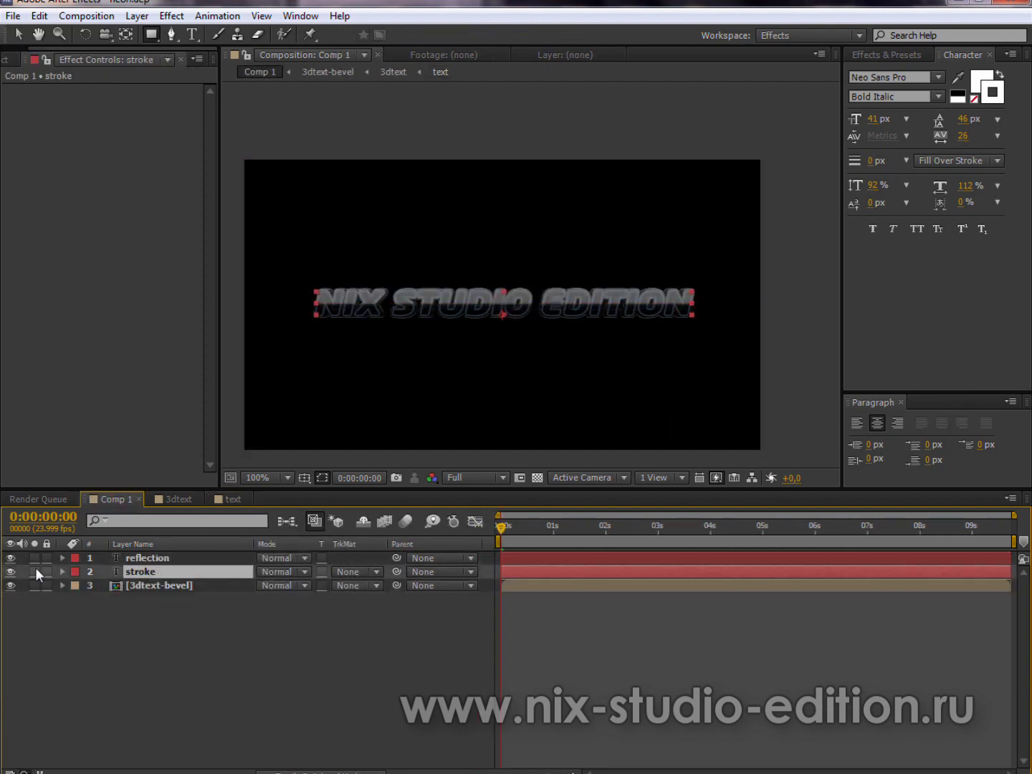
{"action": "left_click", "coordinate": [34, 571]}
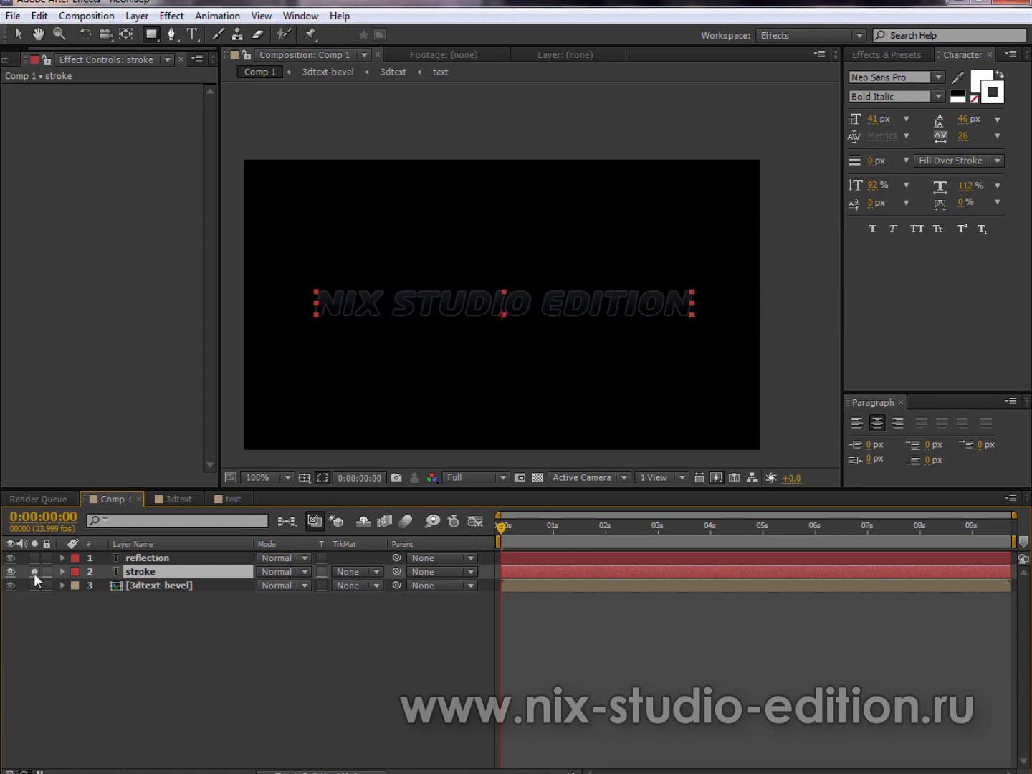
{"action": "key", "text": "period"}
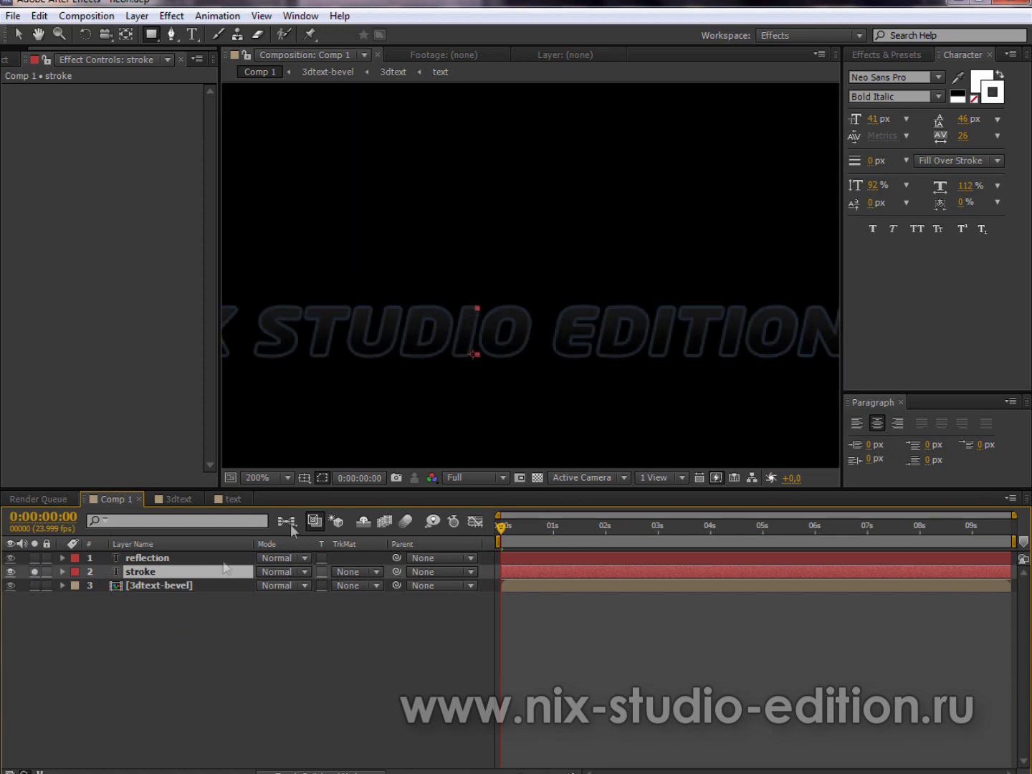
Switch off the stroke layer's layer styles and set its stroke colour to cyan 00D2FF
{"action": "scroll", "coordinate": [426, 322], "scroll_direction": "down", "scroll_amount": 2}
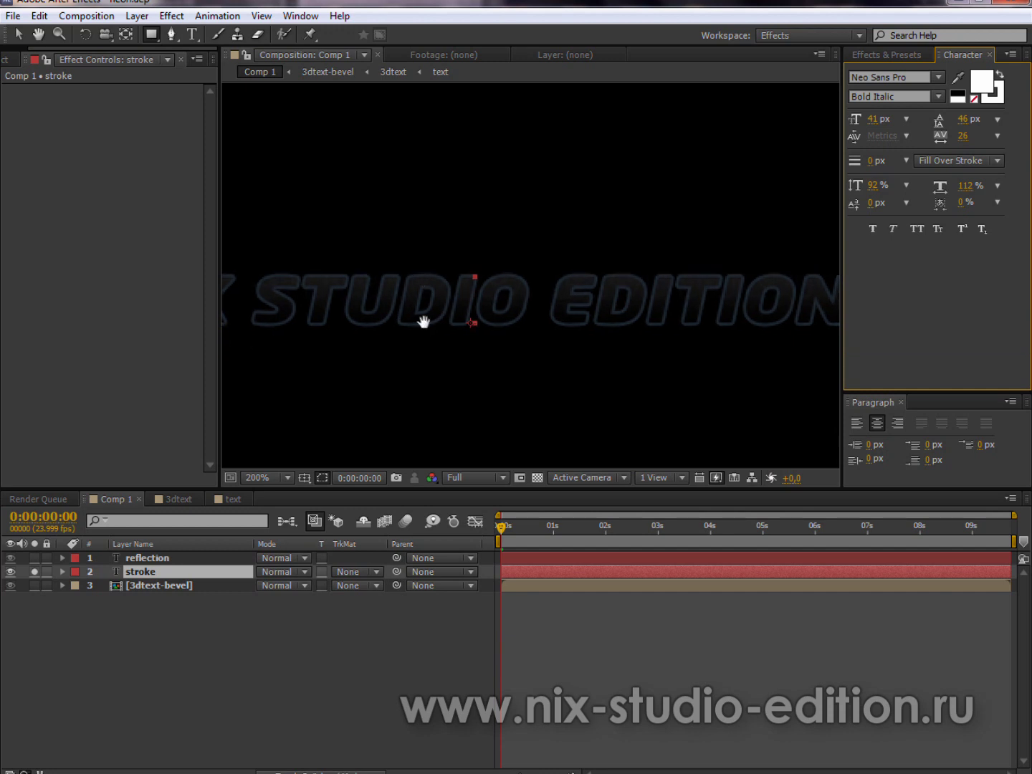
{"action": "left_click", "coordinate": [63, 571]}
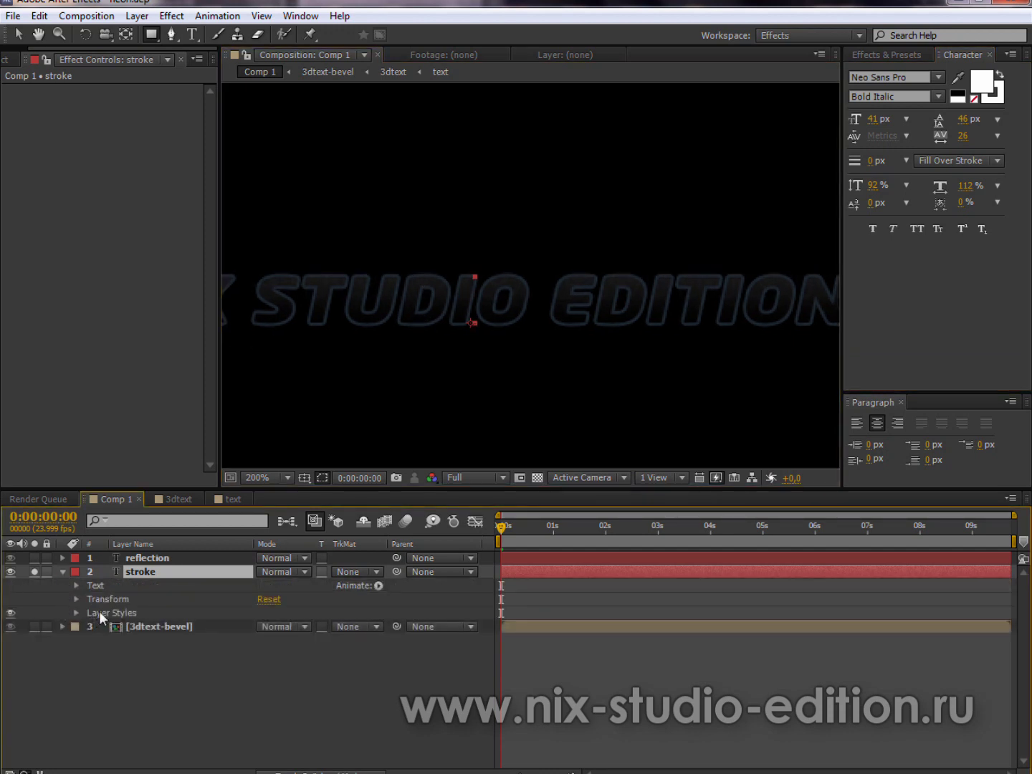
{"action": "left_click", "coordinate": [10, 613]}
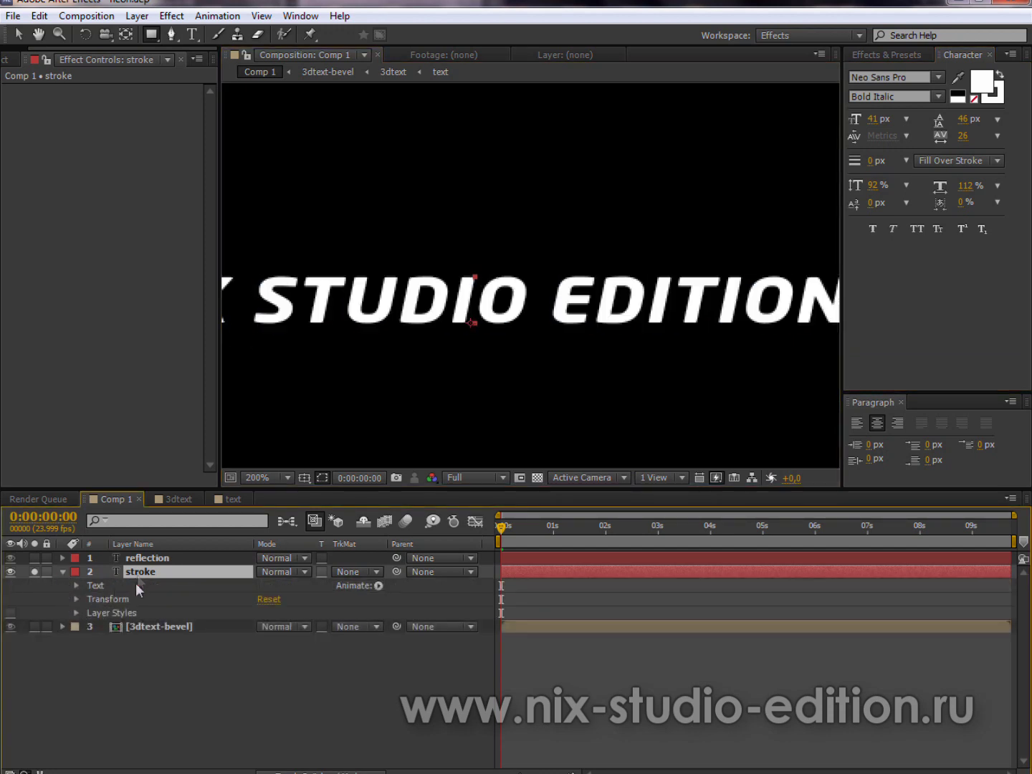
{"action": "left_click", "coordinate": [995, 95]}
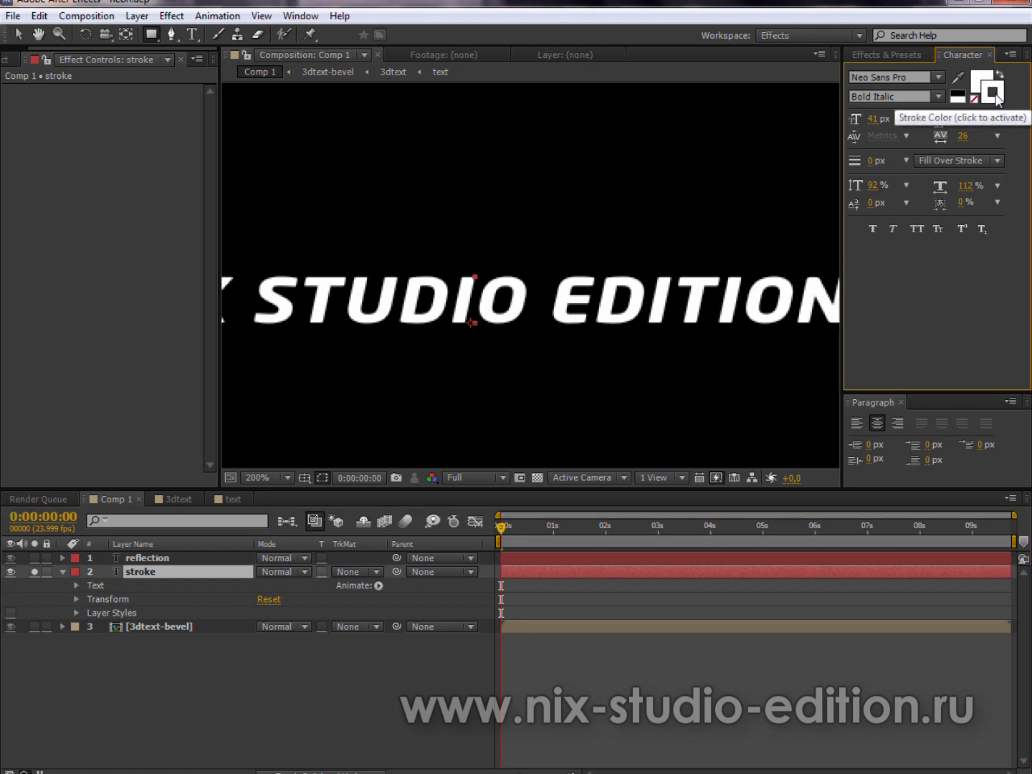
{"action": "left_click", "coordinate": [994, 95]}
{"action": "left_click", "coordinate": [534, 555]}
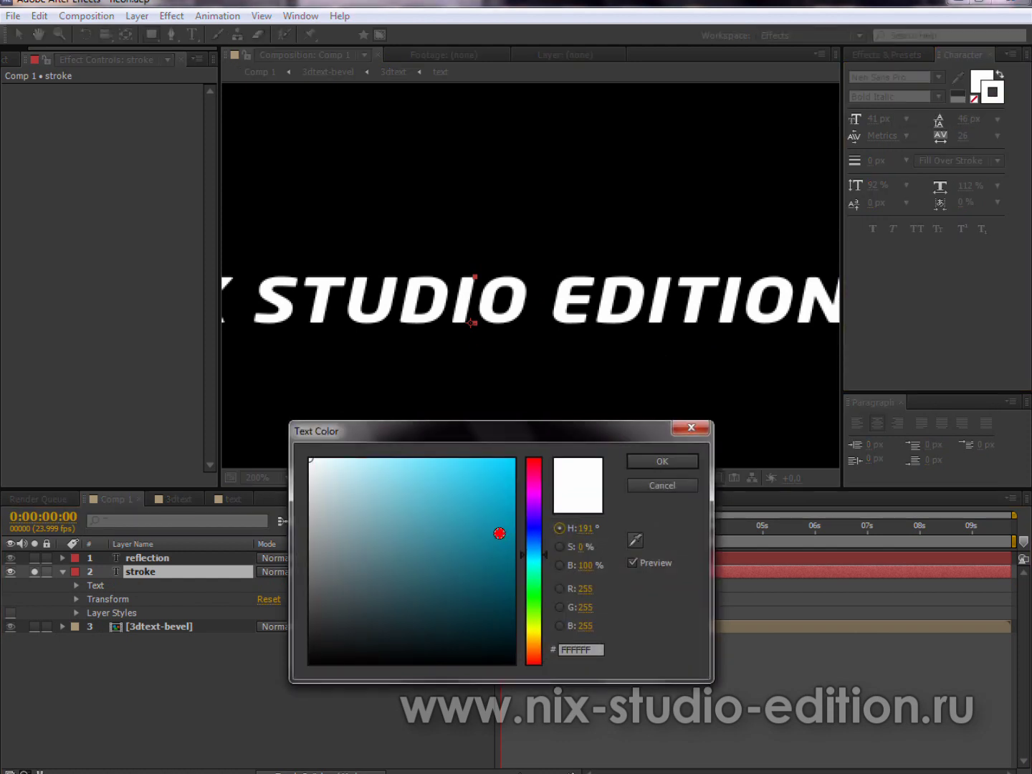
{"action": "left_click_drag", "start_coordinate": [508, 550], "coordinate": [513, 459]}
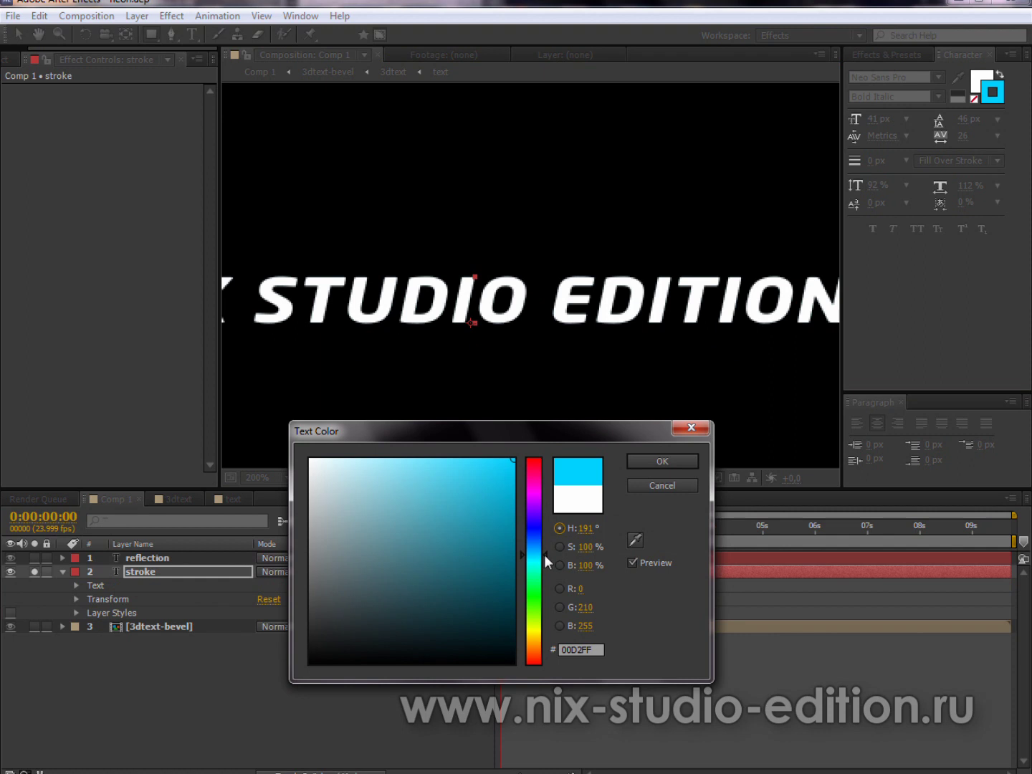
{"action": "left_click", "coordinate": [670, 462]}
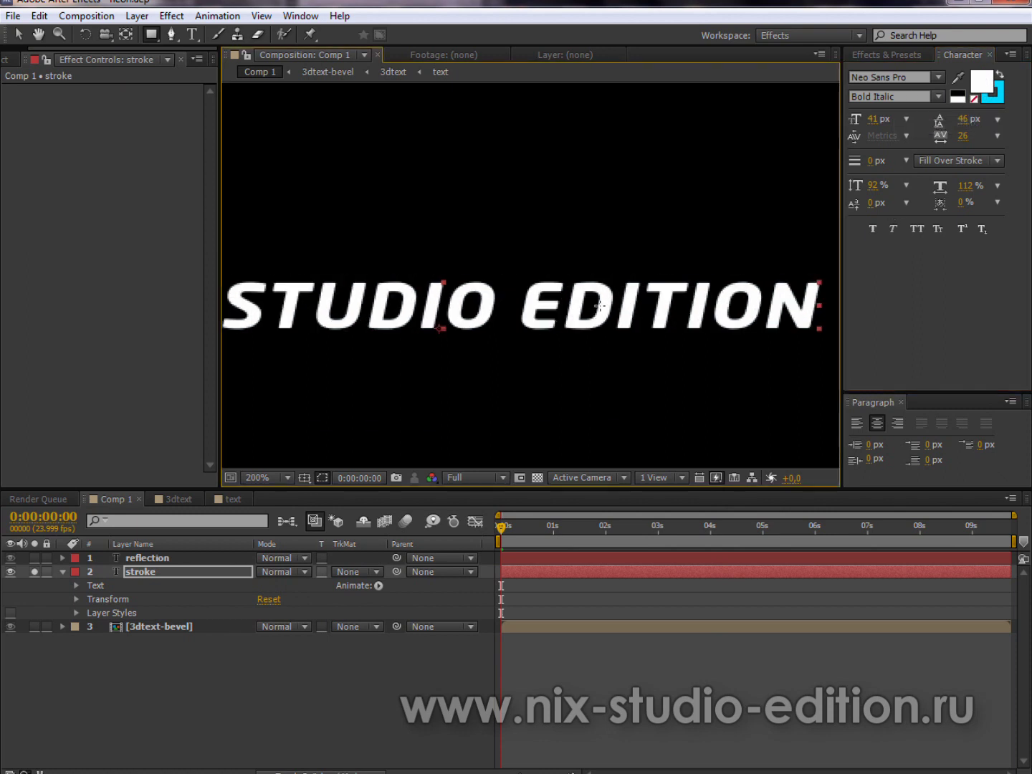
Remove the text fill colour and set the stroke width to 2 px
{"action": "left_click", "coordinate": [976, 102]}
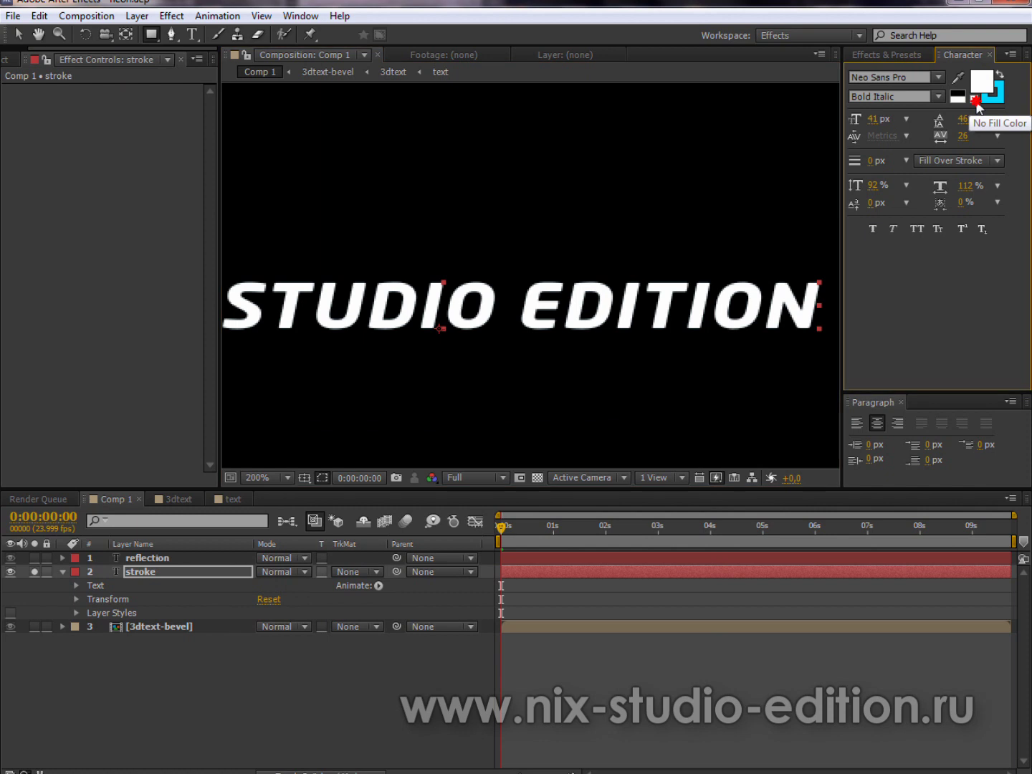
{"action": "scroll", "coordinate": [508, 341], "scroll_direction": "up", "scroll_amount": 1}
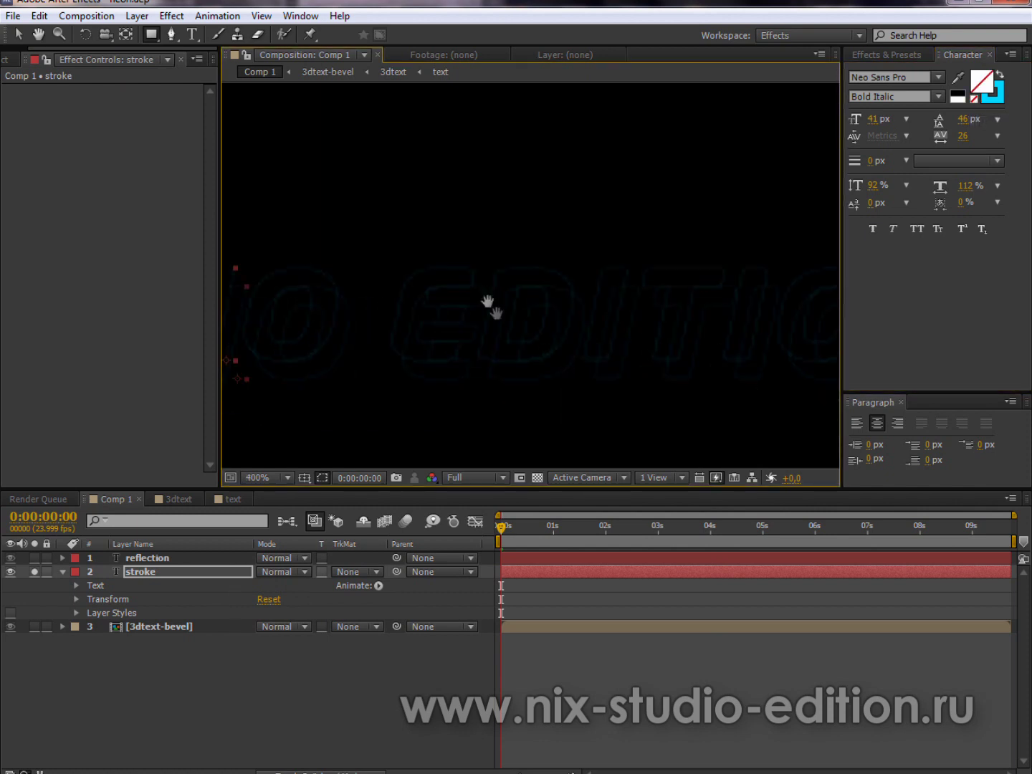
{"action": "scroll", "coordinate": [745, 265], "scroll_direction": "up", "scroll_amount": 1}
{"action": "scroll", "coordinate": [590, 305], "scroll_direction": "down", "scroll_amount": 1}
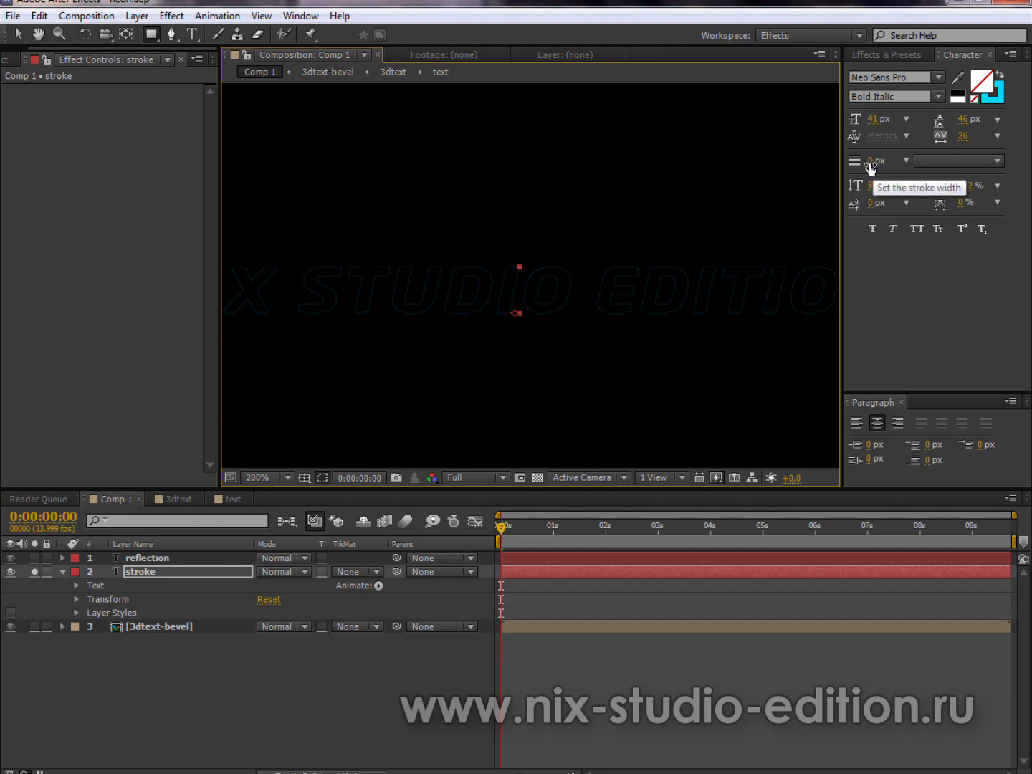
{"action": "left_click_drag", "start_coordinate": [869, 161], "coordinate": [872, 162]}
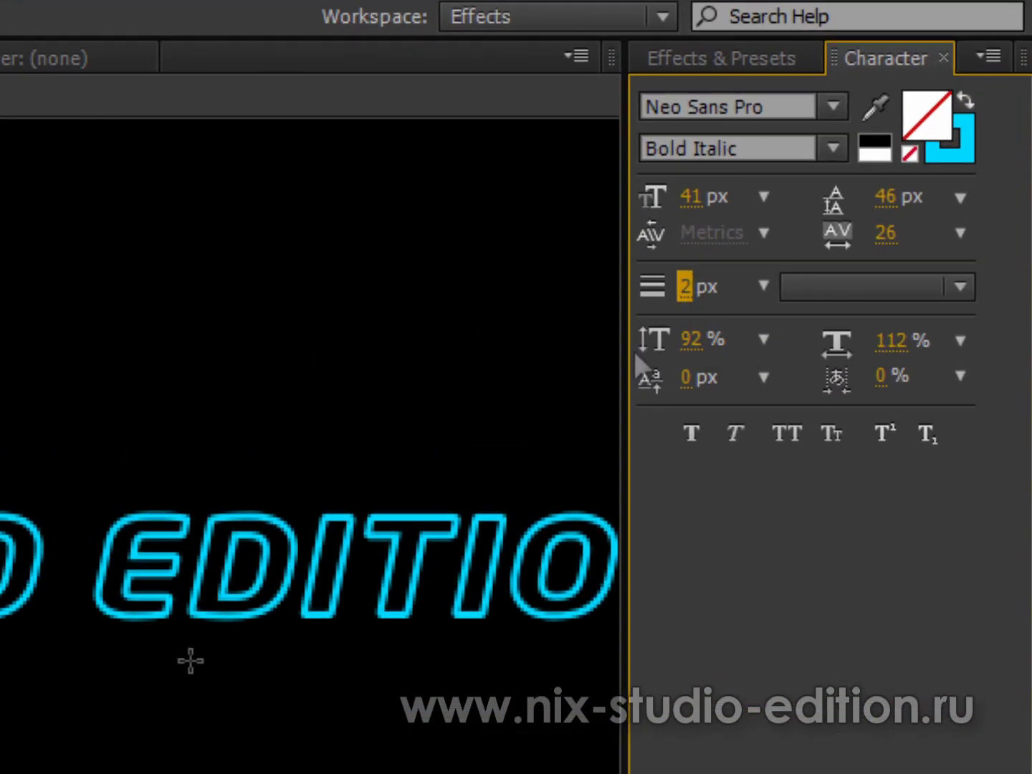
{"action": "left_click_drag", "start_coordinate": [497, 437], "coordinate": [414, 445]}
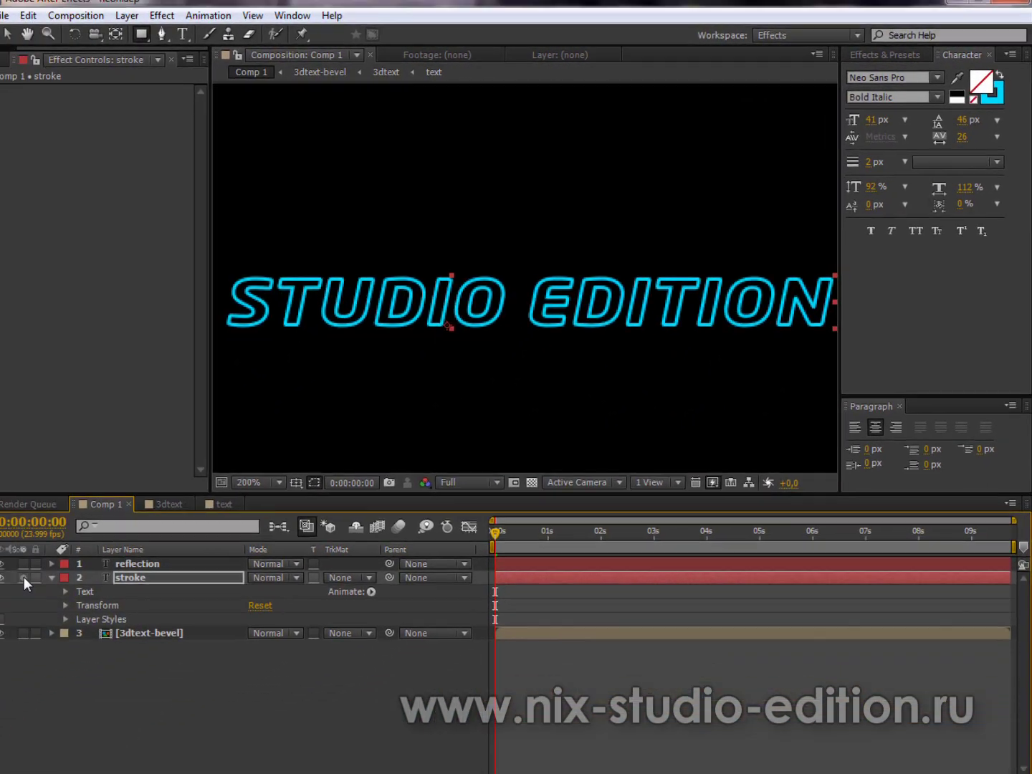
{"action": "left_click", "coordinate": [35, 572]}
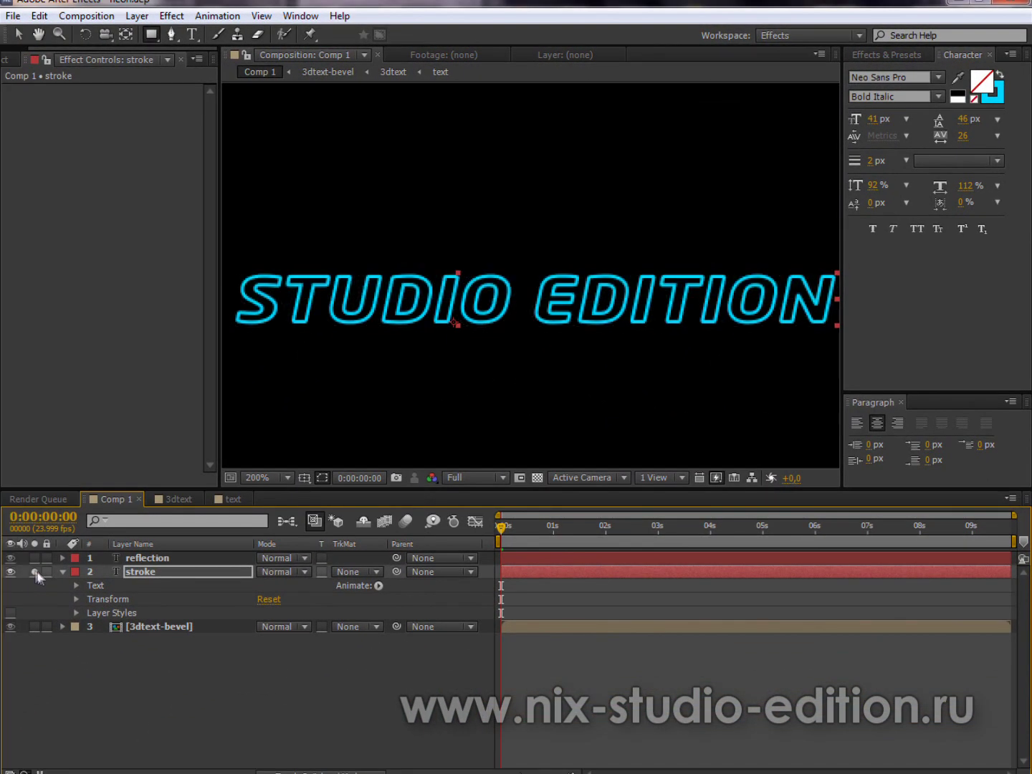
Unsolo the stroke layer, set its blend mode to Add, and rename it neon
{"action": "left_click", "coordinate": [35, 570]}
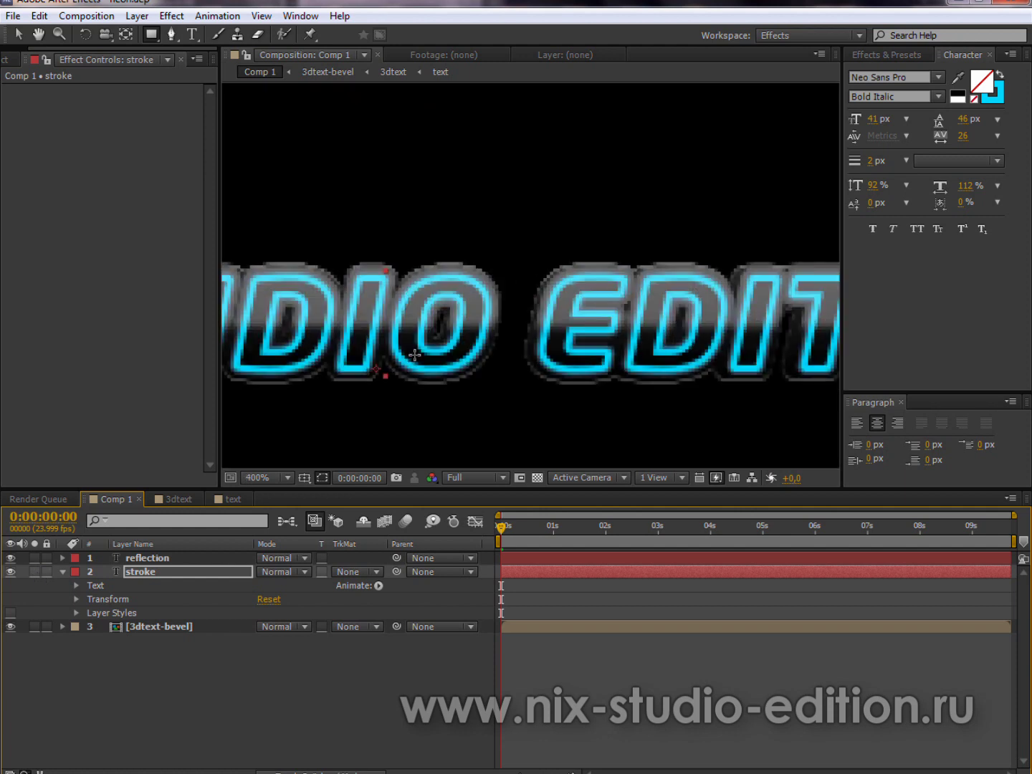
{"action": "key", "text": "Return"}
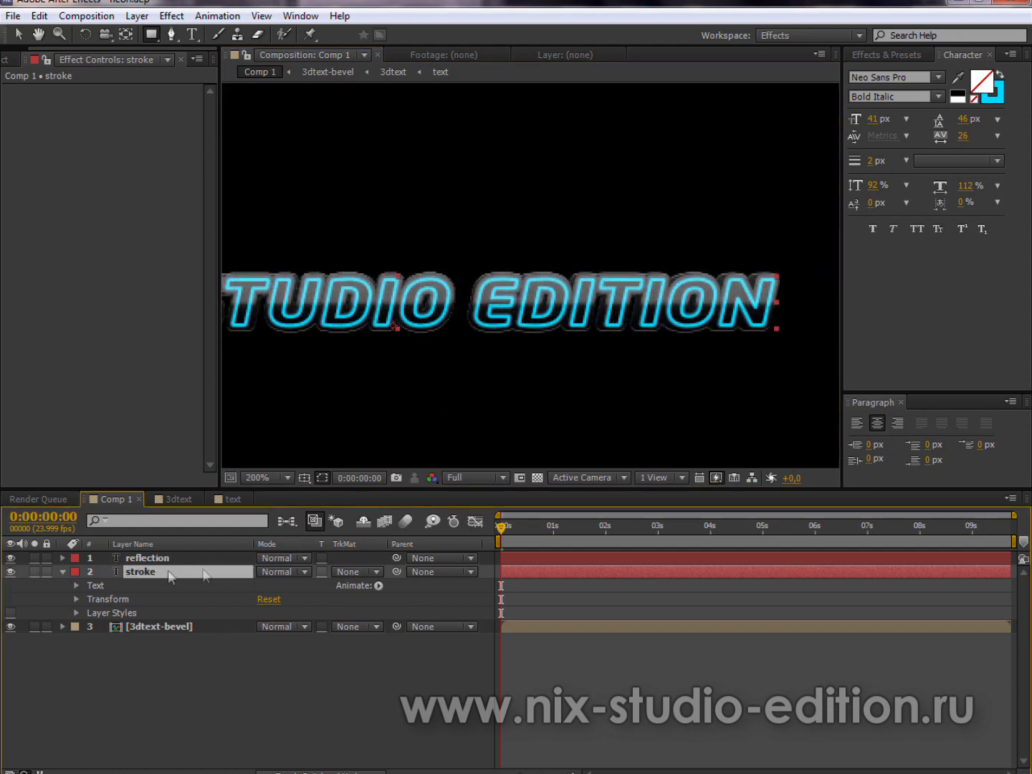
{"action": "left_click", "coordinate": [283, 571]}
{"action": "left_click", "coordinate": [351, 243]}
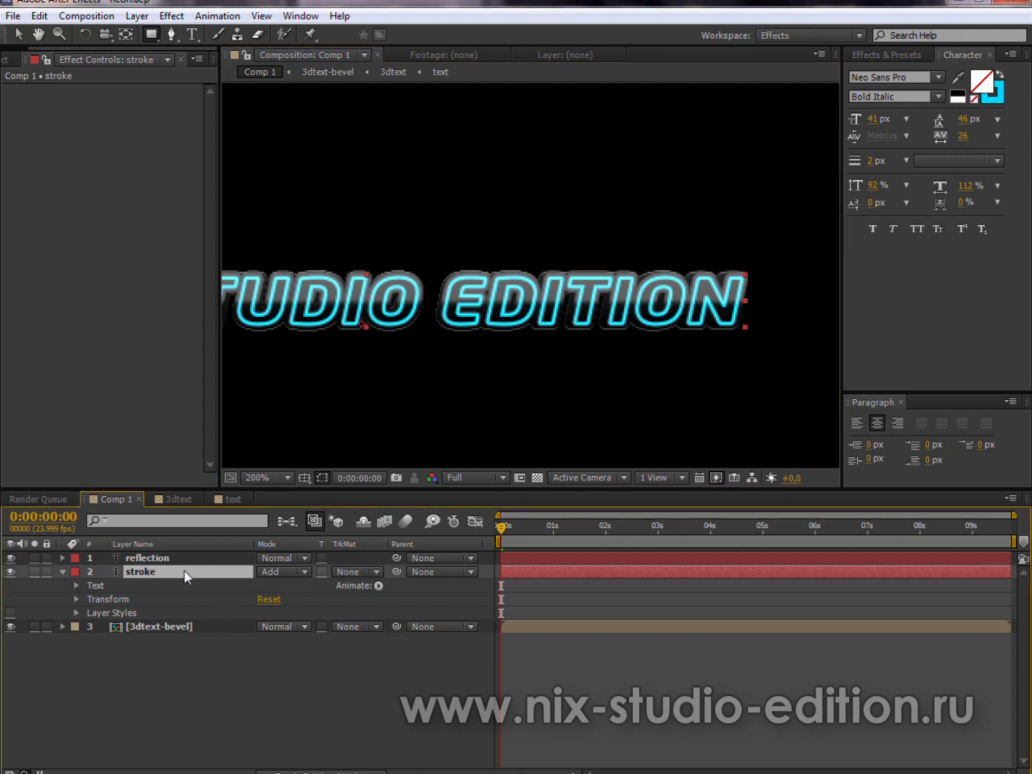
{"action": "type", "text": "neon"}
{"action": "key", "text": "Return"}
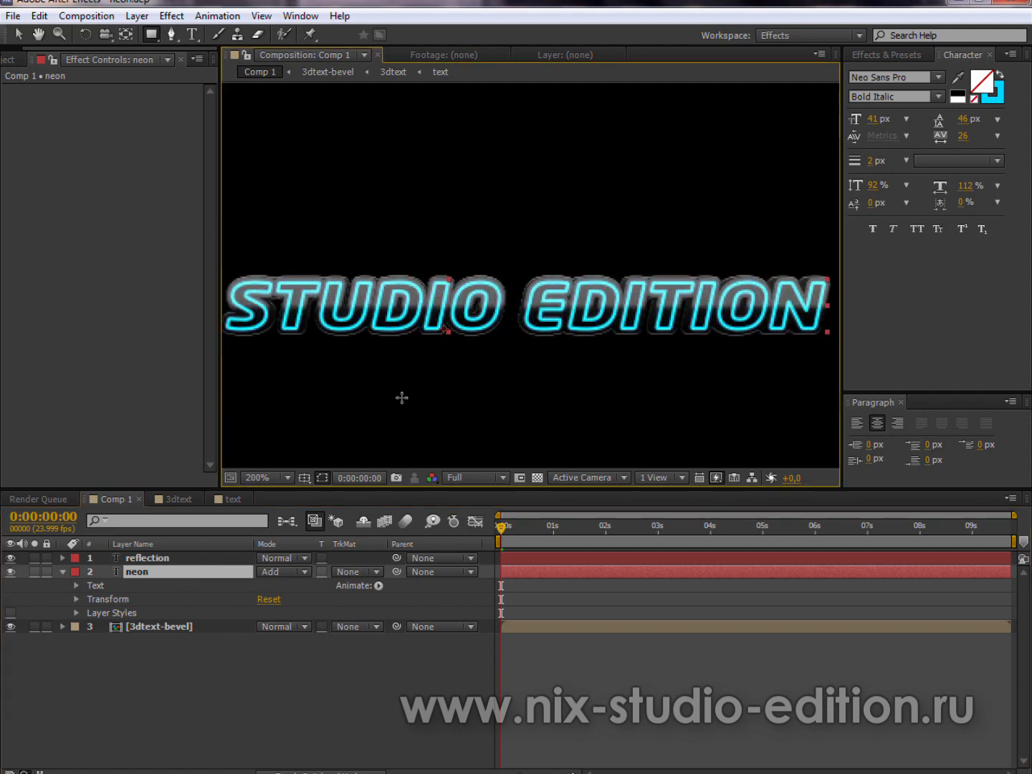
{"action": "key", "text": "comma"}
{"action": "left_click", "coordinate": [63, 571]}
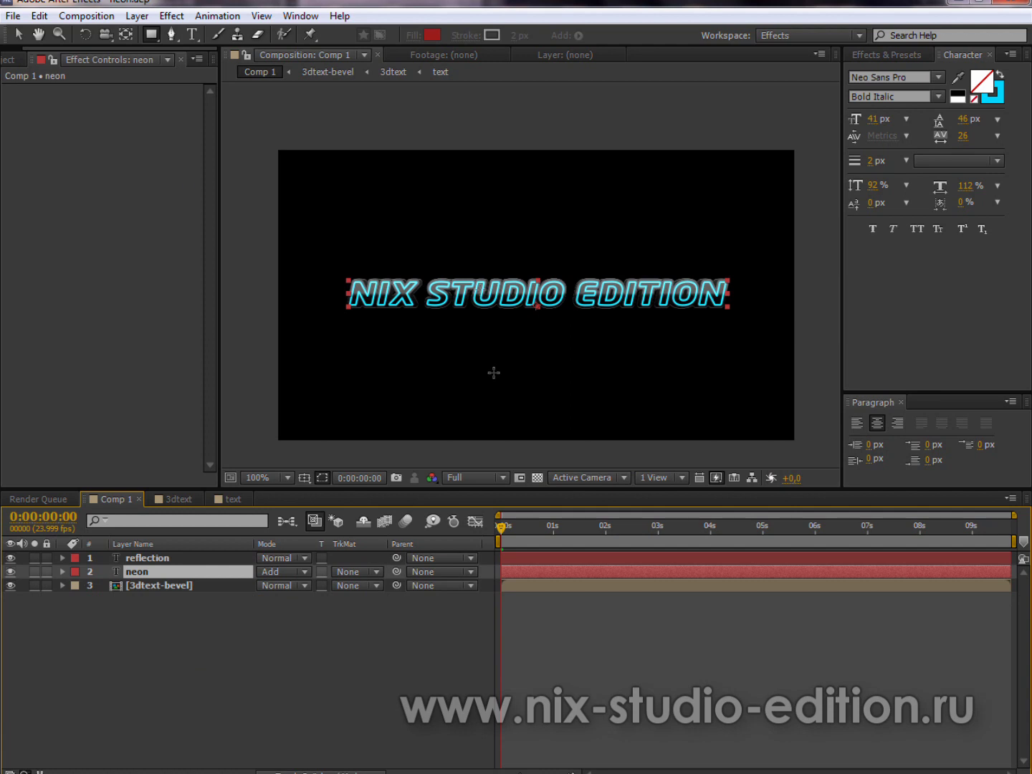
Apply the Stylize > Glow effect to the neon layer and zoom the preview to 200%
{"action": "left_click", "coordinate": [171, 16]}
{"action": "mouse_move", "coordinate": [213, 432]}
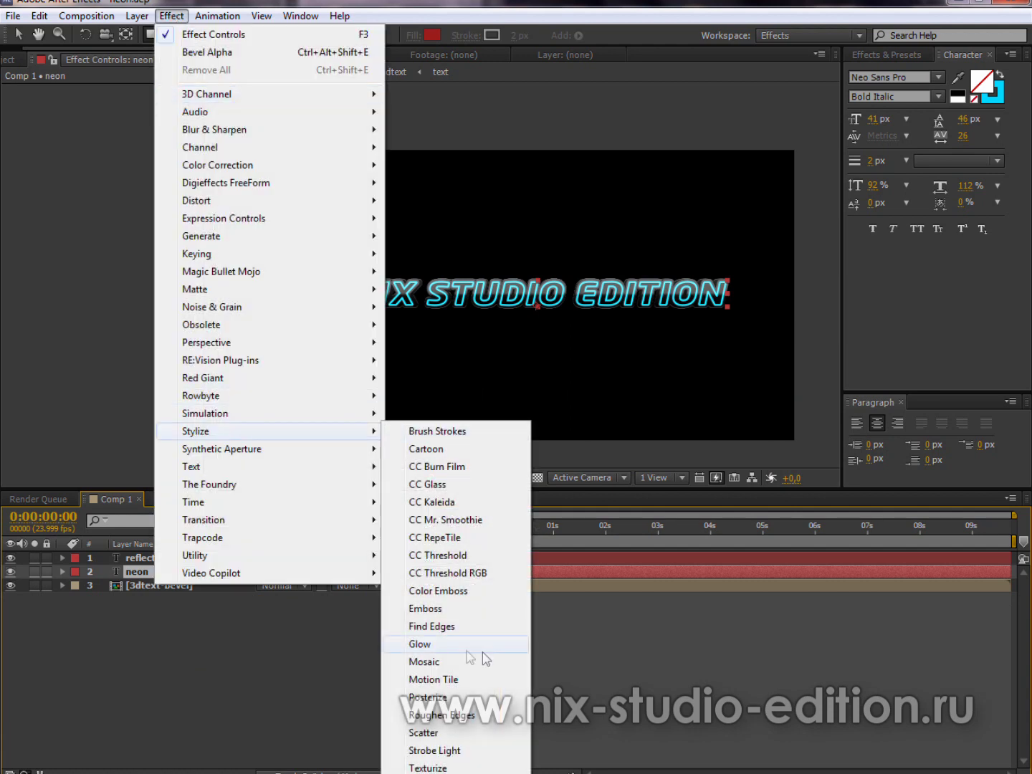
{"action": "left_click", "coordinate": [419, 646]}
{"action": "key", "text": "period"}
{"action": "left_click_drag", "start_coordinate": [605, 339], "coordinate": [492, 319]}
Set the Glow Radius to 10 and expand the neon layer's property groups
{"action": "left_click_drag", "start_coordinate": [130, 145], "coordinate": [139, 177]}
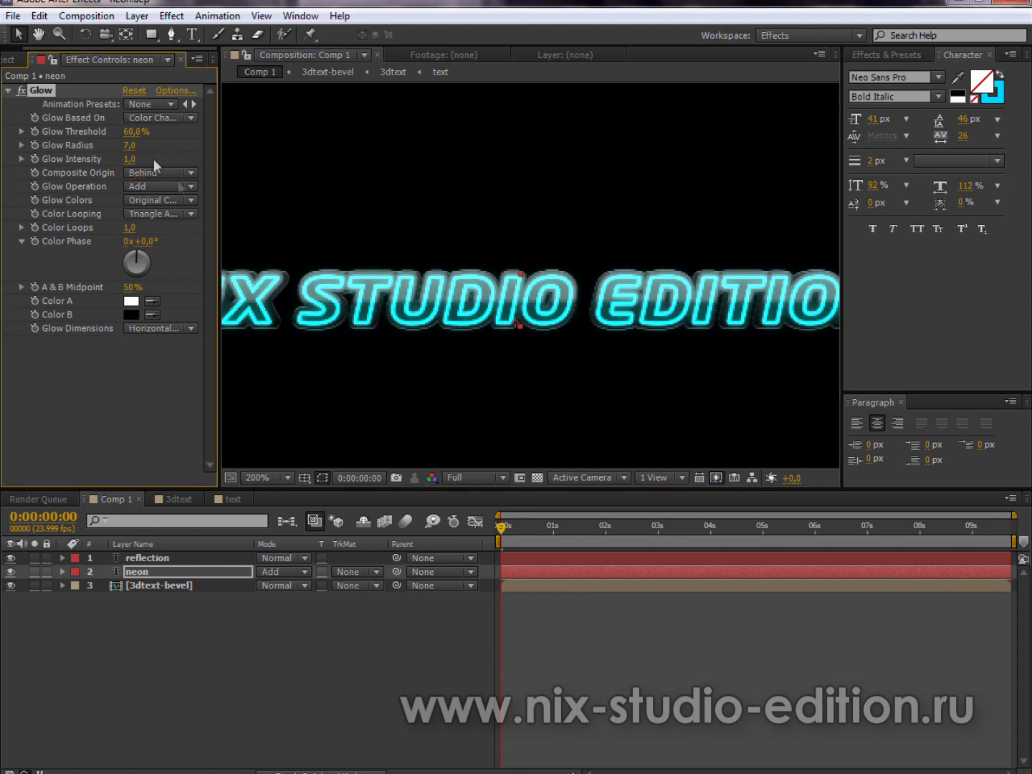
{"action": "left_click", "coordinate": [130, 146]}
{"action": "type", "text": "0"}
{"action": "key", "text": "Return"}
{"action": "left_click_drag", "start_coordinate": [494, 386], "coordinate": [453, 409]}
{"action": "scroll", "coordinate": [378, 399], "scroll_direction": "down", "scroll_amount": 2}
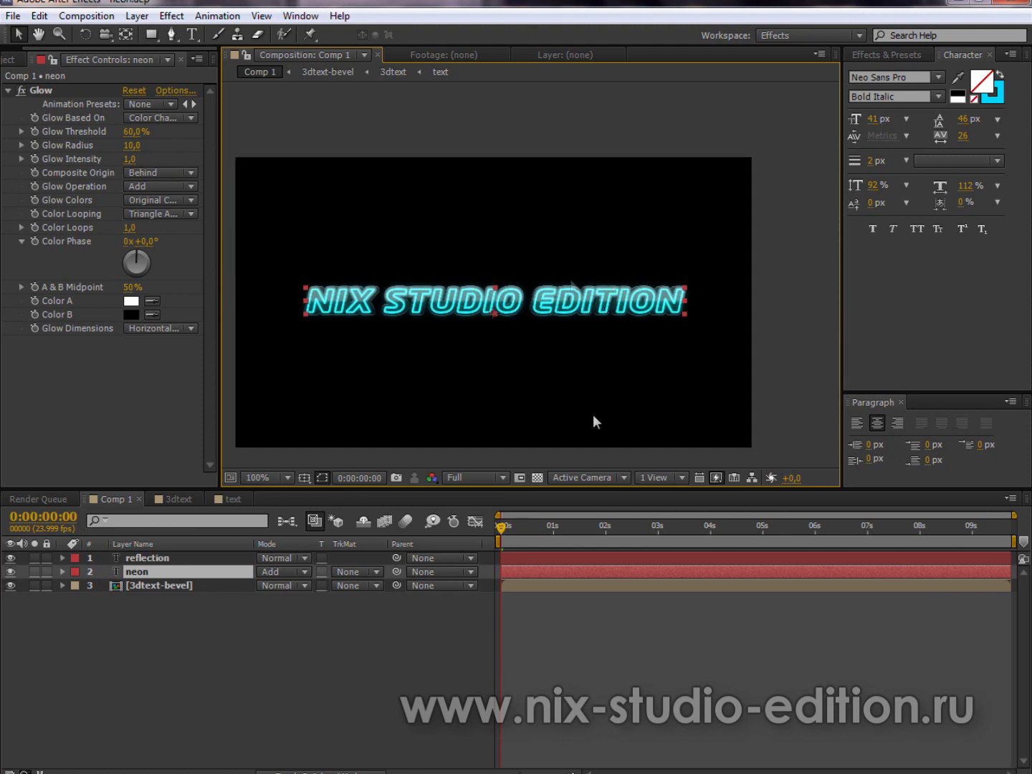
{"action": "left_click", "coordinate": [62, 571]}
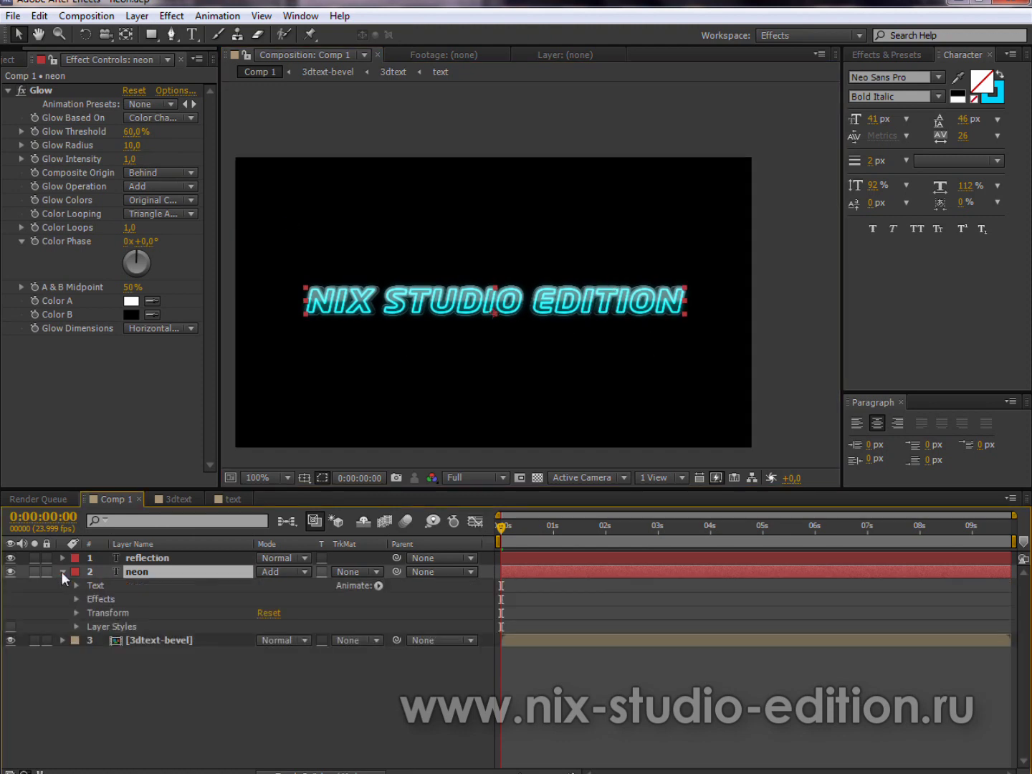
Add an Opacity text animator to the neon layer with Opacity at 0%
{"action": "left_click", "coordinate": [377, 586]}
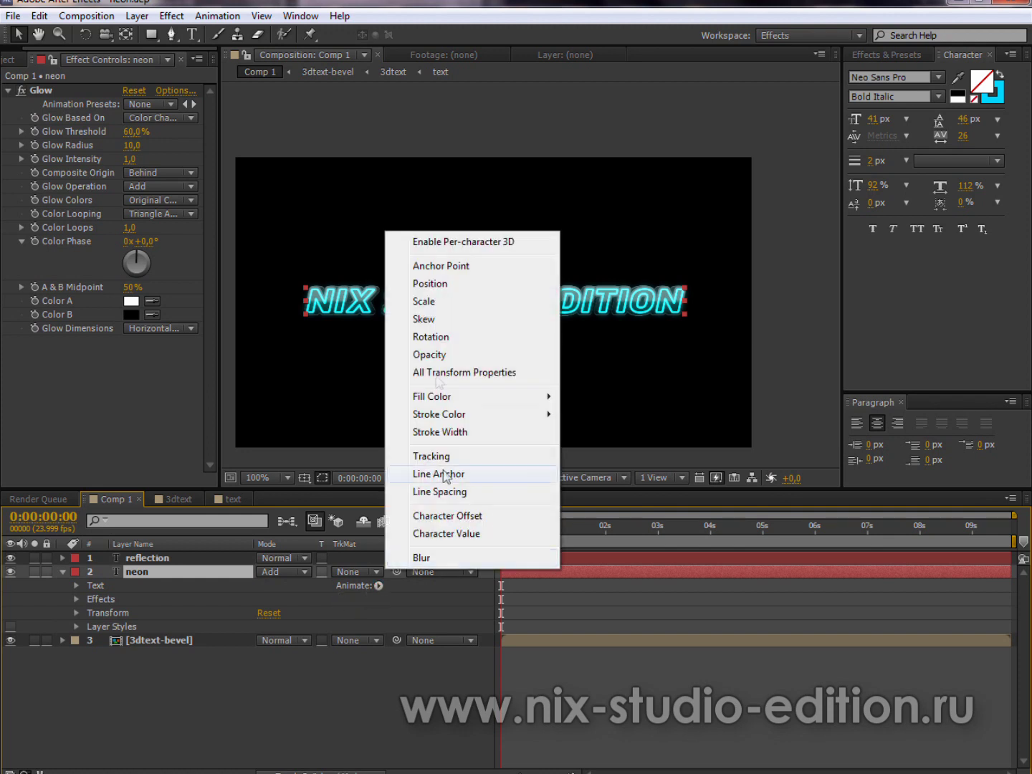
{"action": "left_click", "coordinate": [437, 355]}
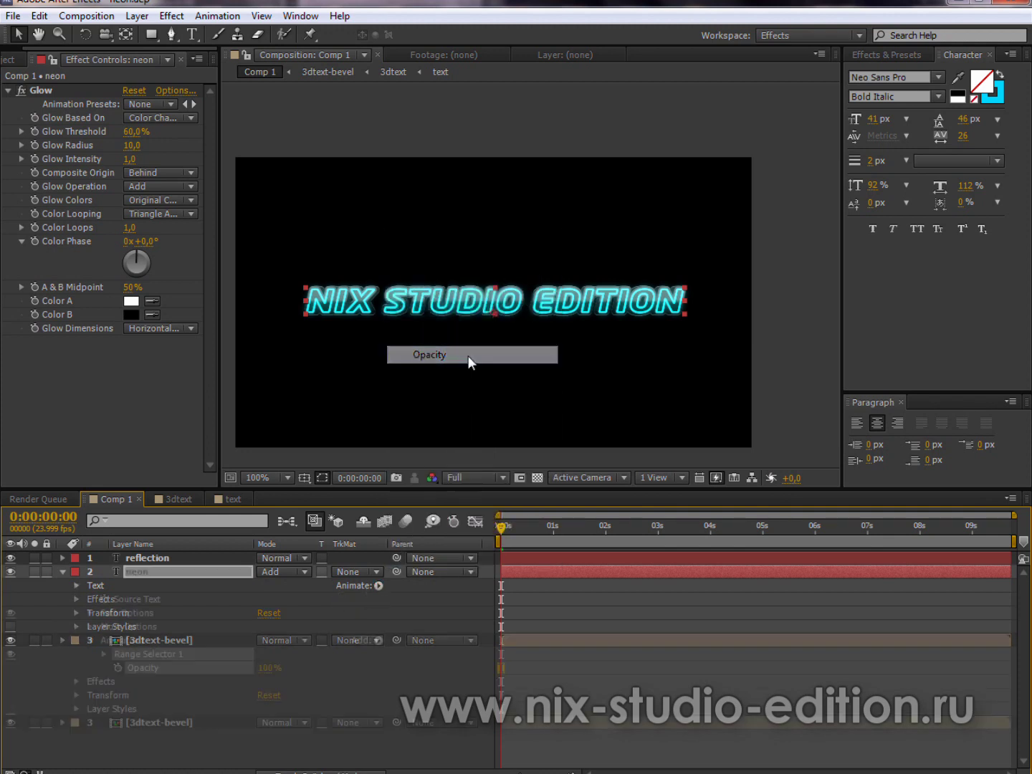
{"action": "left_click", "coordinate": [270, 668]}
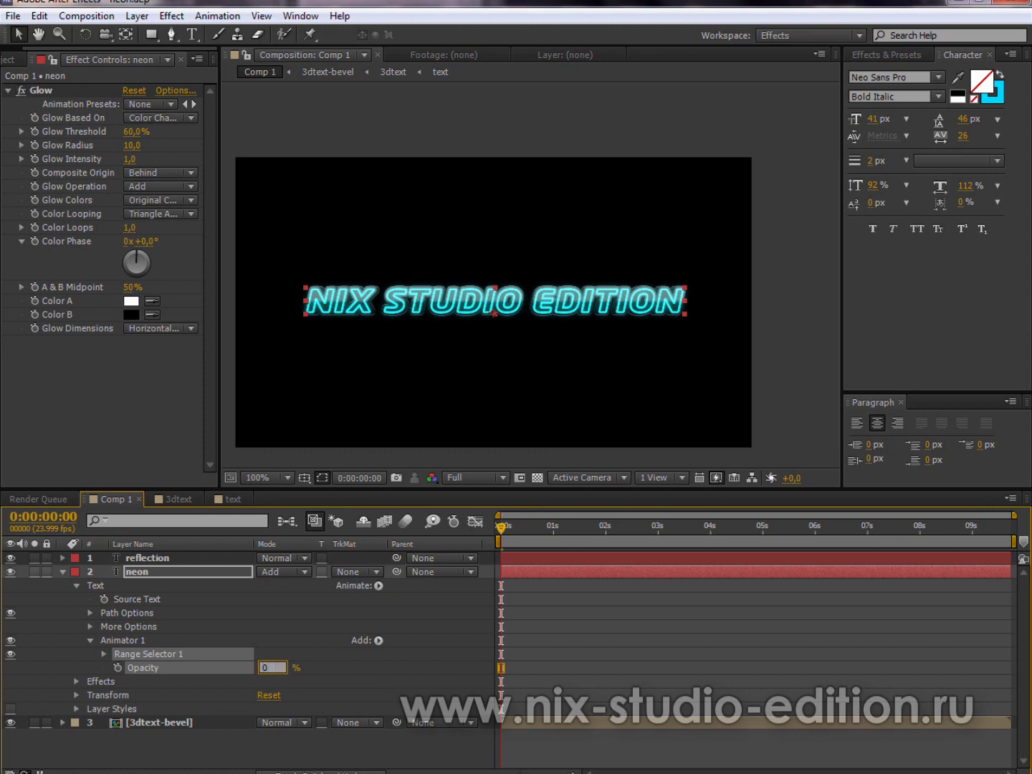
{"action": "type", "text": "0"}
{"action": "key", "text": "Return"}
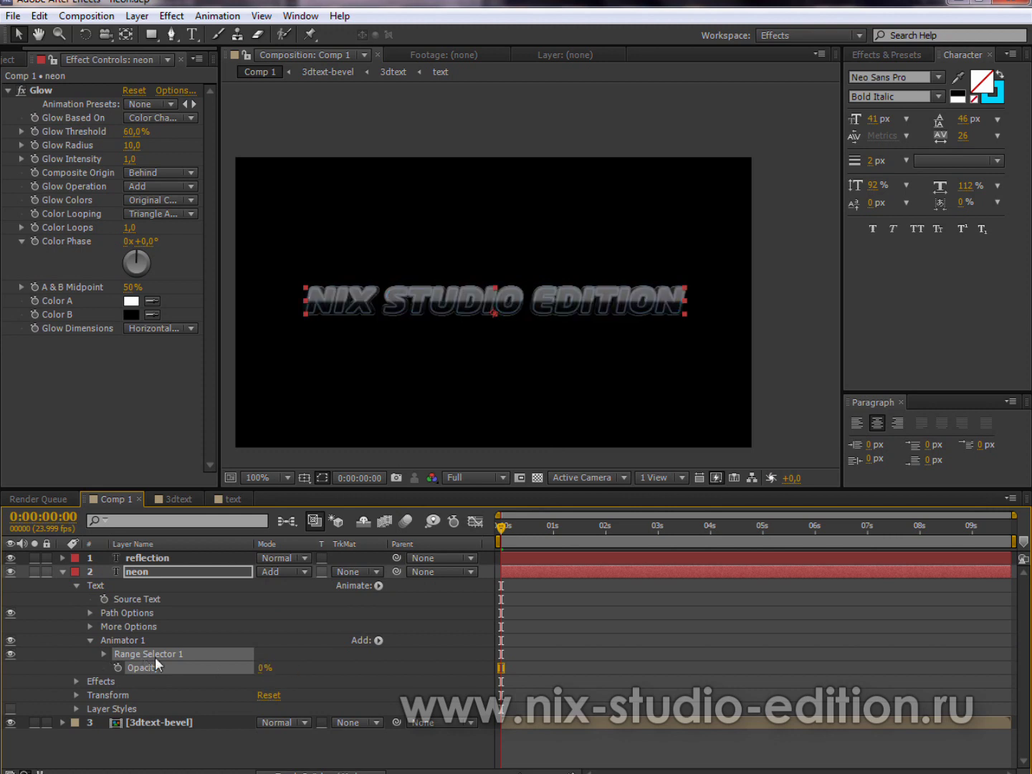
Set Range Selector 1 Start to 100% and End to 0%, then expand Advanced
{"action": "left_click", "coordinate": [104, 654]}
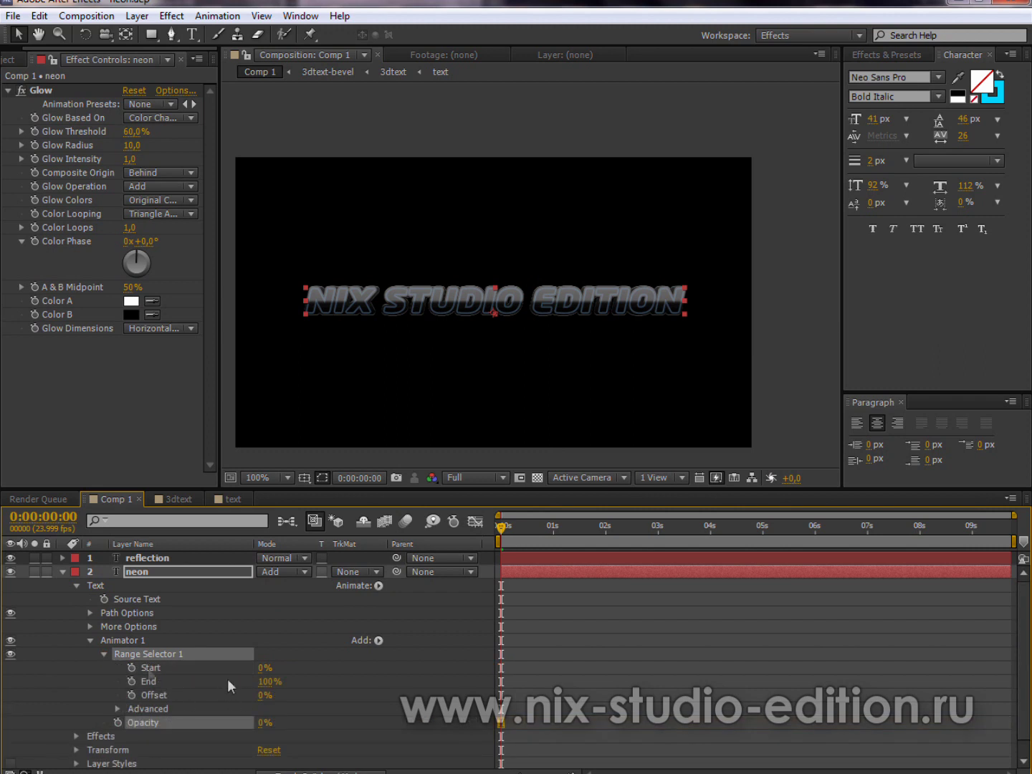
{"action": "left_click_drag", "start_coordinate": [264, 667], "coordinate": [430, 672]}
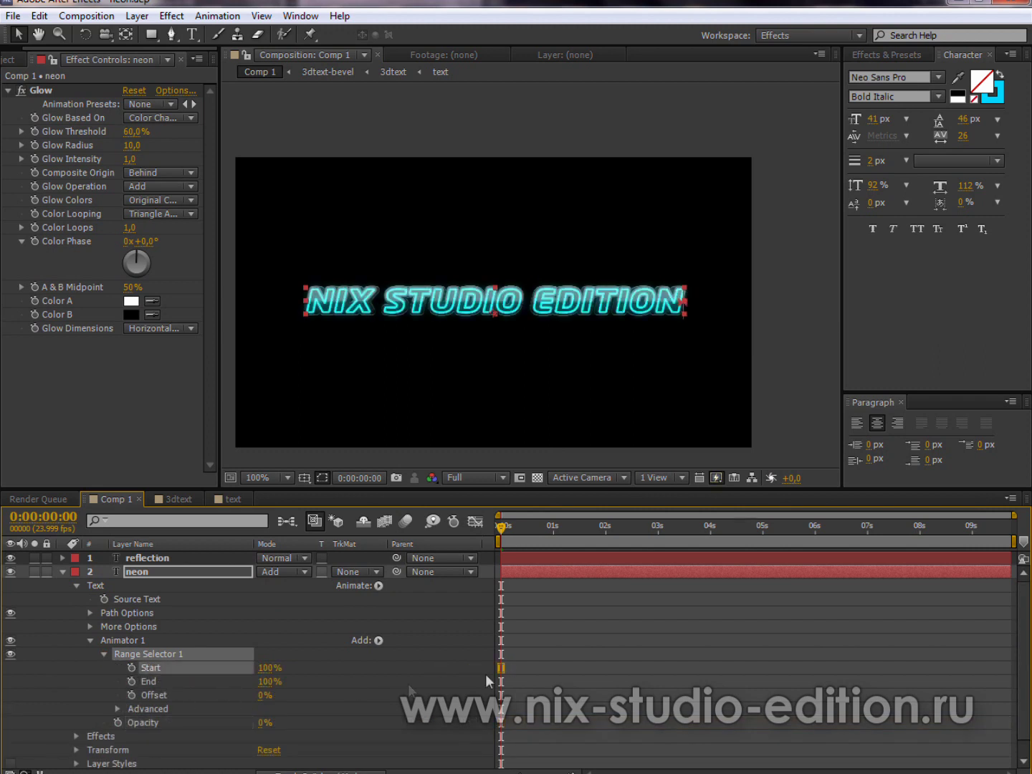
{"action": "left_click_drag", "start_coordinate": [264, 681], "coordinate": [4, 681]}
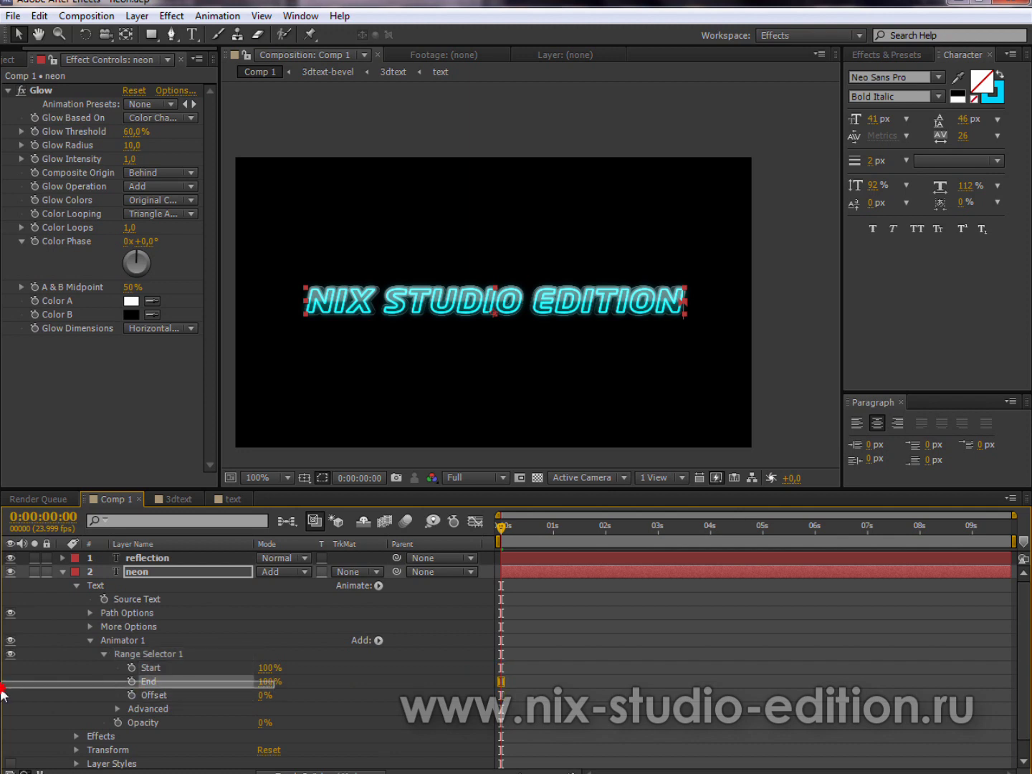
{"action": "left_click", "coordinate": [117, 709]}
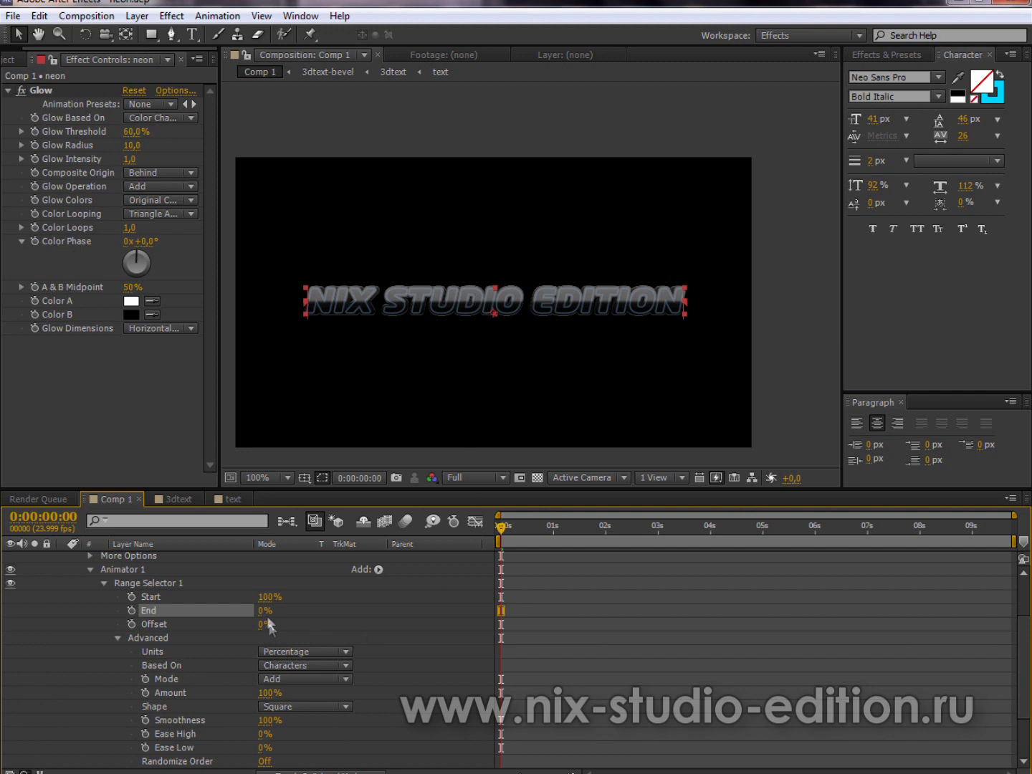
Turn on Randomize Order and keyframe Range End from 0% at 2 s to nearly 100% at 4 s
{"action": "mouse_move", "coordinate": [270, 612]}
{"action": "left_mouse_down"}
{"action": "mouse_move", "coordinate": [338, 609]}
{"action": "mouse_move", "coordinate": [248, 770]}
{"action": "left_mouse_up"}
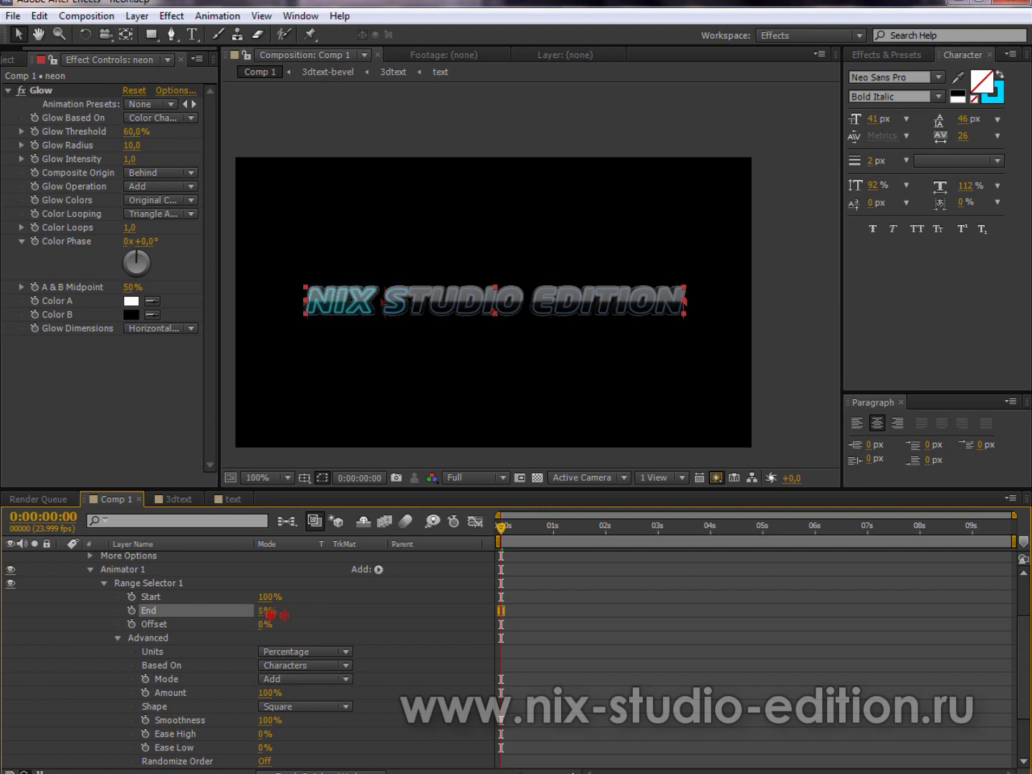
{"action": "left_click", "coordinate": [265, 763]}
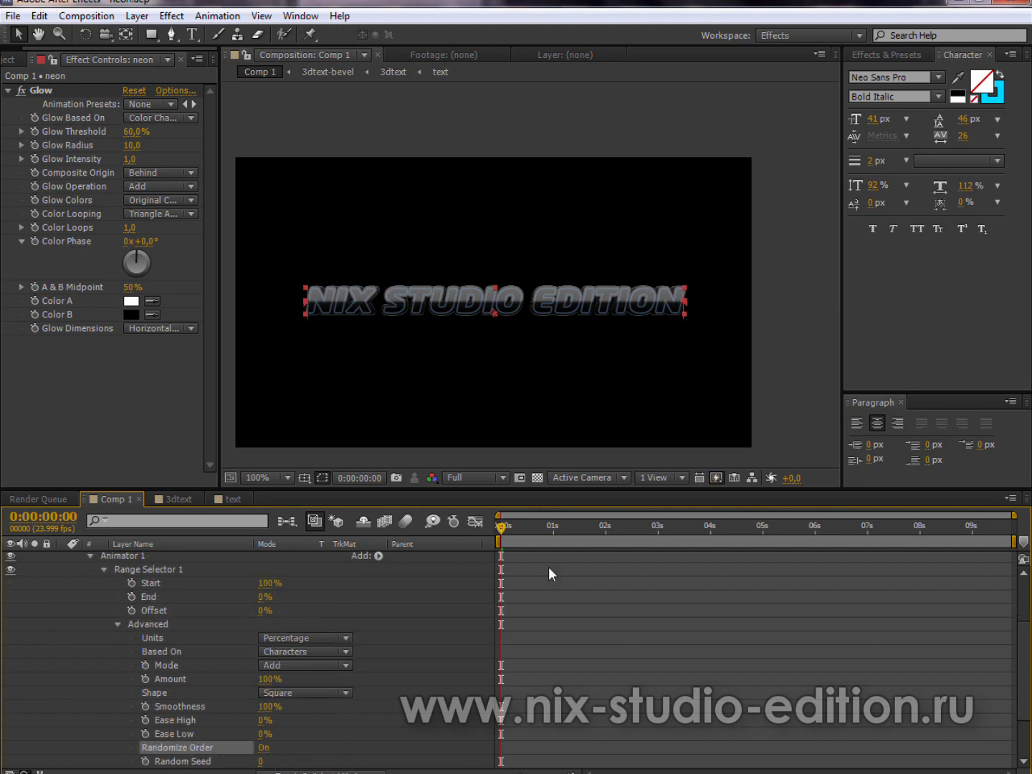
{"action": "left_click_drag", "start_coordinate": [521, 526], "coordinate": [710, 533]}
{"action": "left_click", "coordinate": [132, 597]}
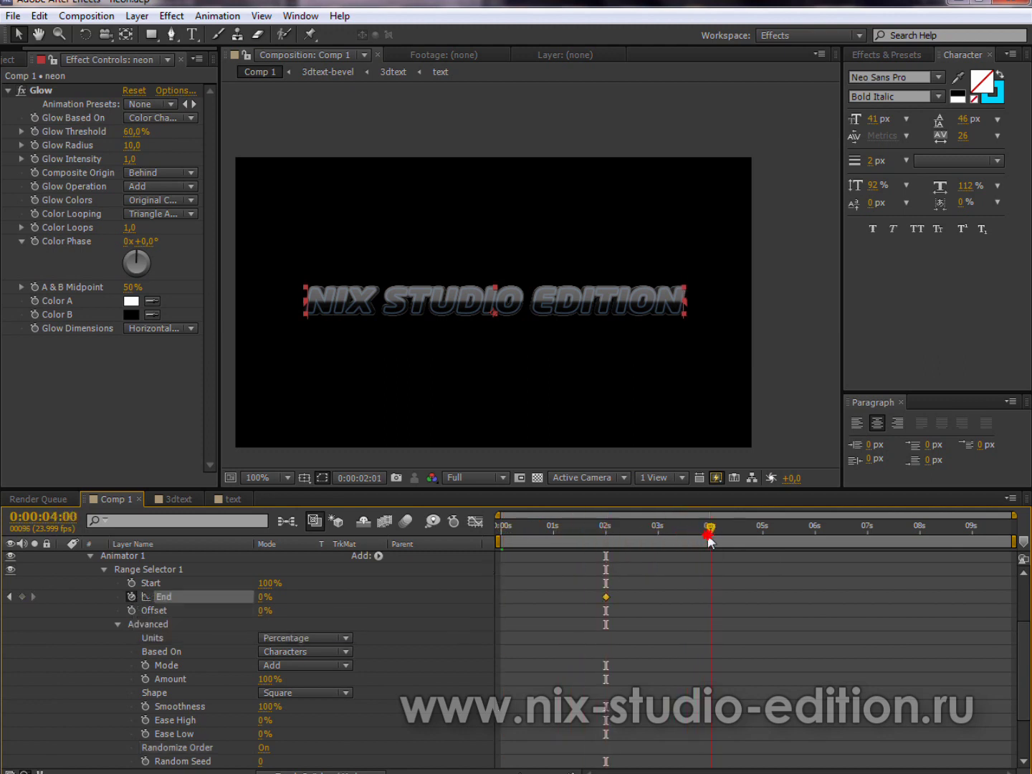
{"action": "left_click_drag", "start_coordinate": [262, 602], "coordinate": [379, 601]}
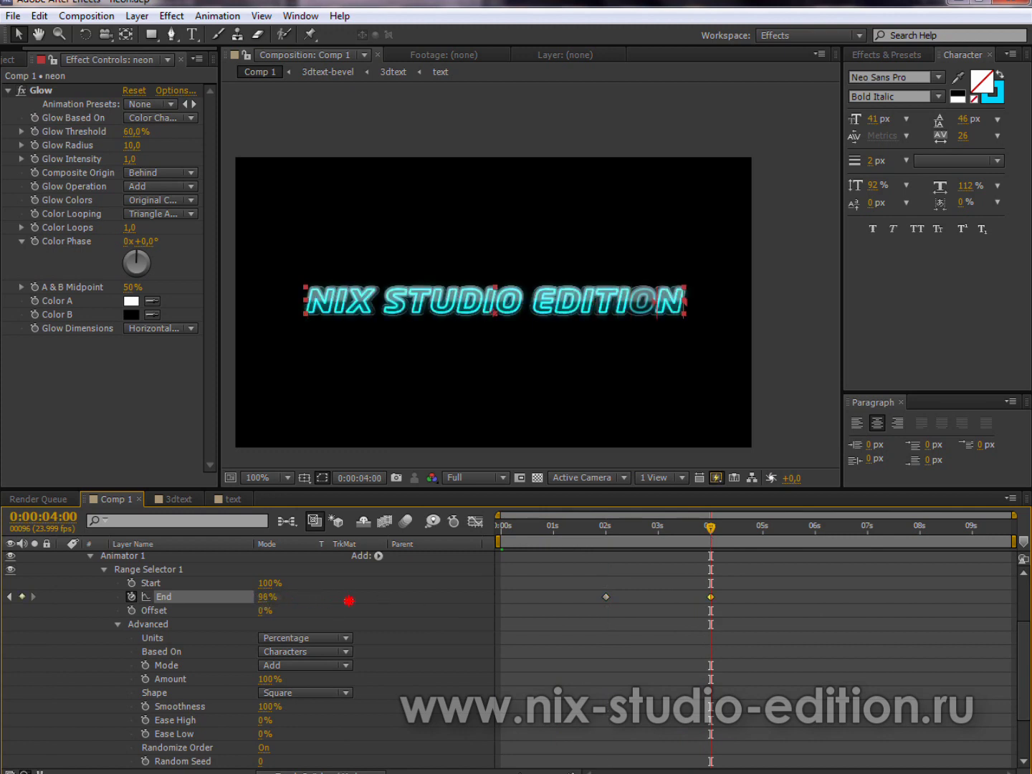
Jump to 3:08 and zoom the viewer in to inspect the partial random reveal of the title
{"action": "left_click", "coordinate": [675, 541]}
{"action": "scroll", "coordinate": [543, 302], "scroll_direction": "up", "scroll_amount": 1}
{"action": "left_click_drag", "start_coordinate": [354, 388], "coordinate": [486, 393]}
{"action": "left_click_drag", "start_coordinate": [457, 351], "coordinate": [505, 345]}
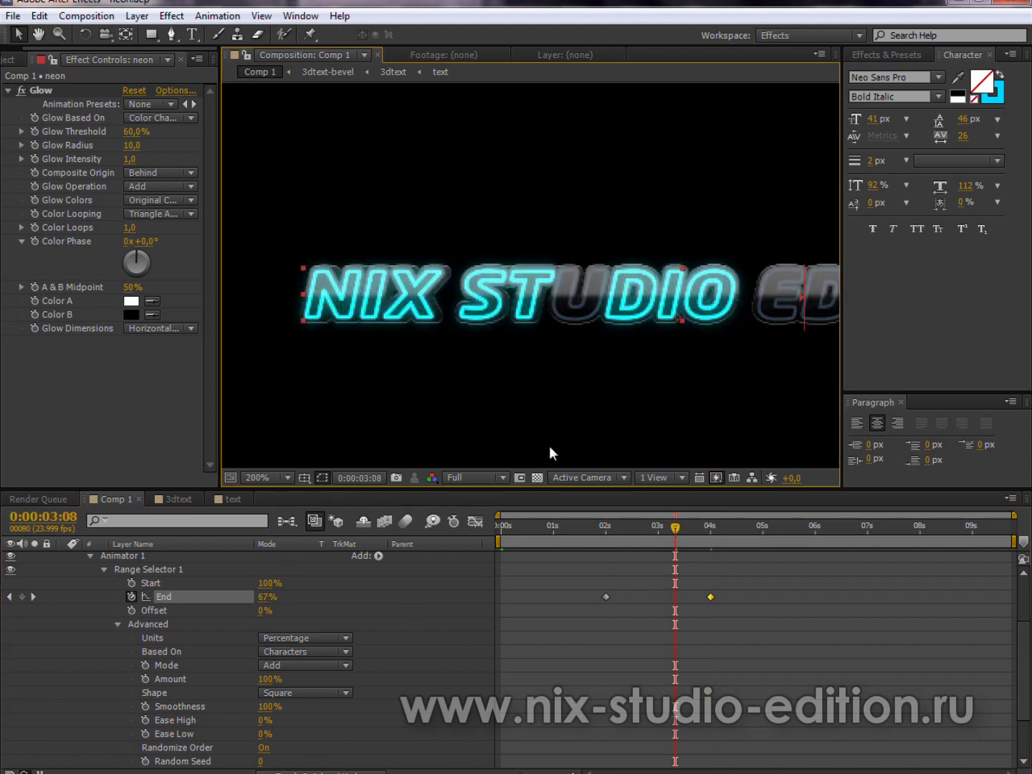
{"action": "left_click_drag", "start_coordinate": [579, 395], "coordinate": [516, 389]}
{"action": "scroll", "coordinate": [280, 603], "scroll_direction": "up", "scroll_amount": 3}
{"action": "left_click_drag", "start_coordinate": [436, 355], "coordinate": [355, 357]}
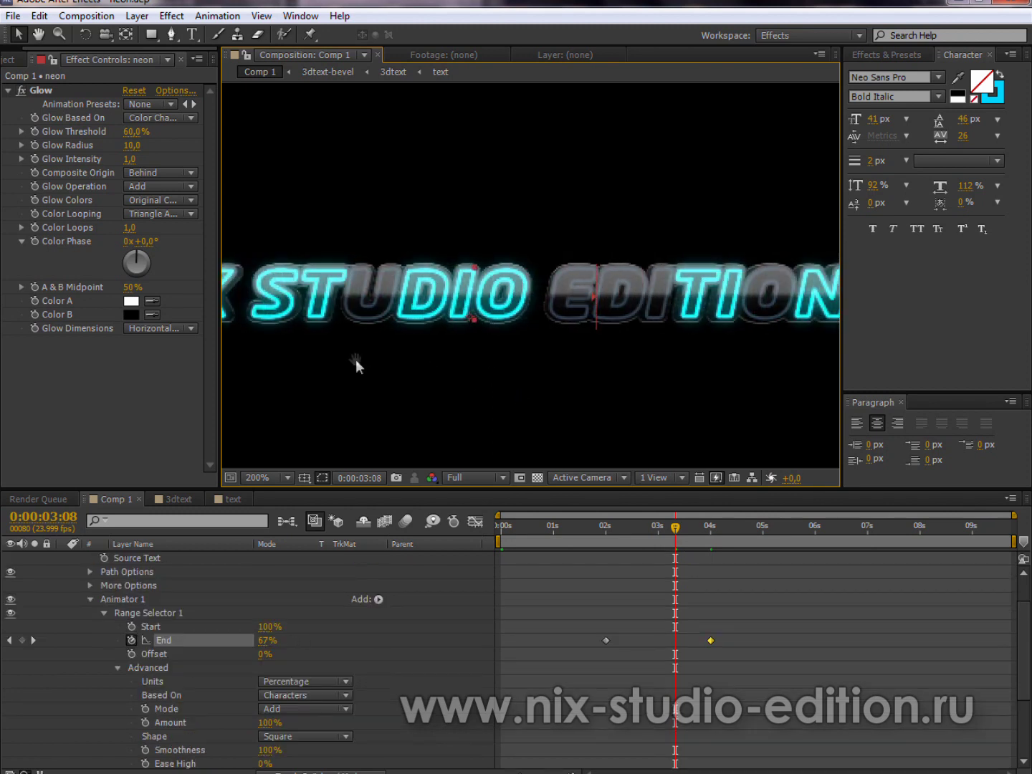
{"action": "scroll", "coordinate": [156, 570], "scroll_direction": "up", "scroll_amount": 3}
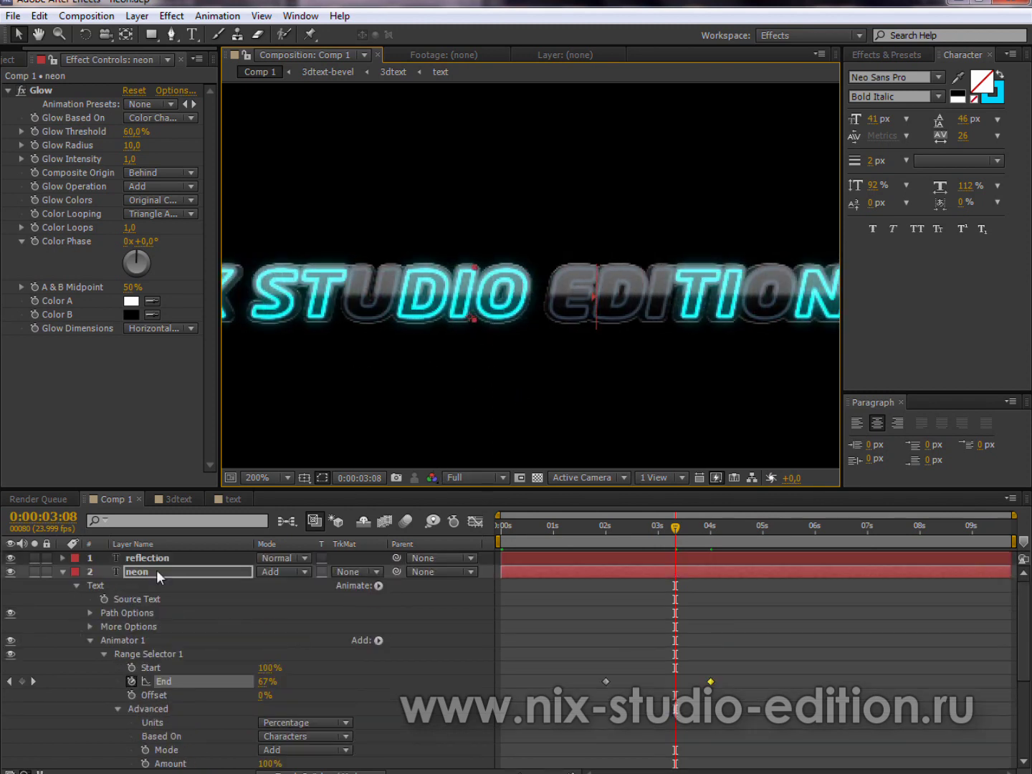
{"action": "scroll", "coordinate": [196, 642], "scroll_direction": "down", "scroll_amount": 5}
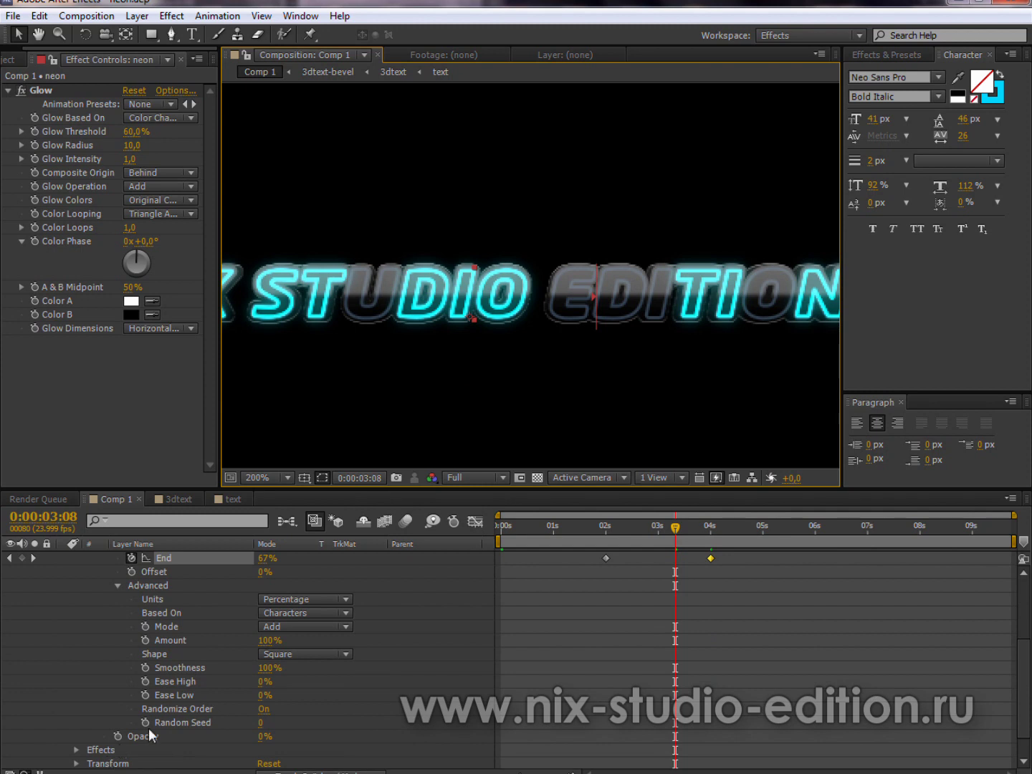
{"action": "scroll", "coordinate": [272, 675], "scroll_direction": "up", "scroll_amount": 3}
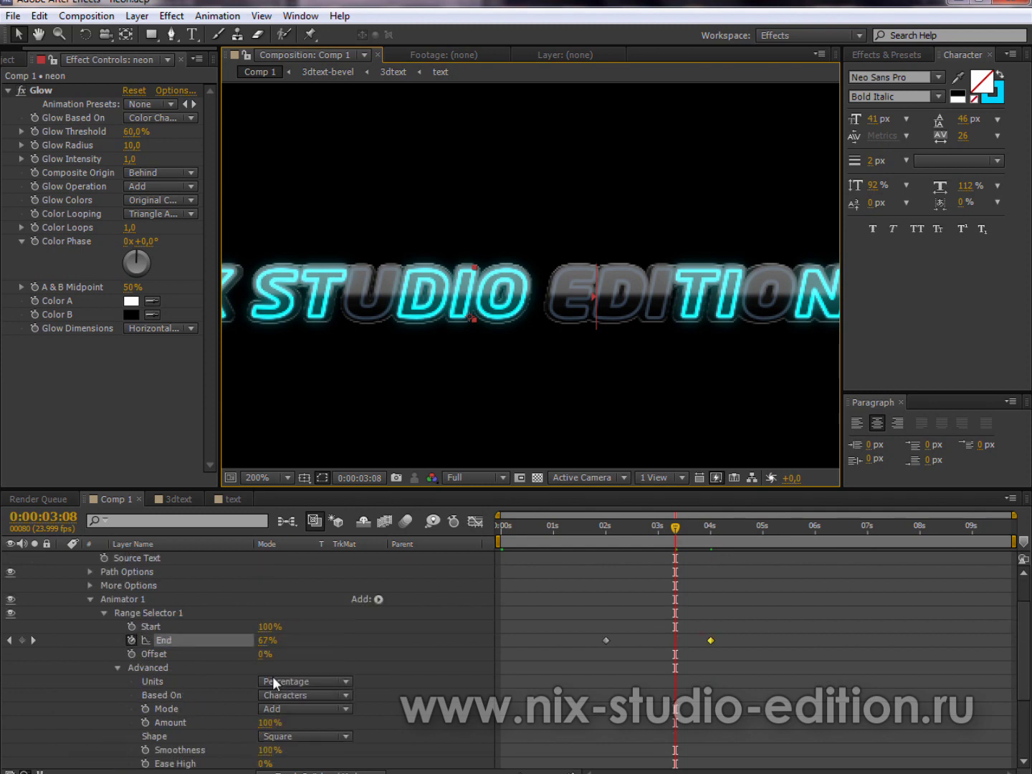
{"action": "scroll", "coordinate": [216, 673], "scroll_direction": "down", "scroll_amount": 4}
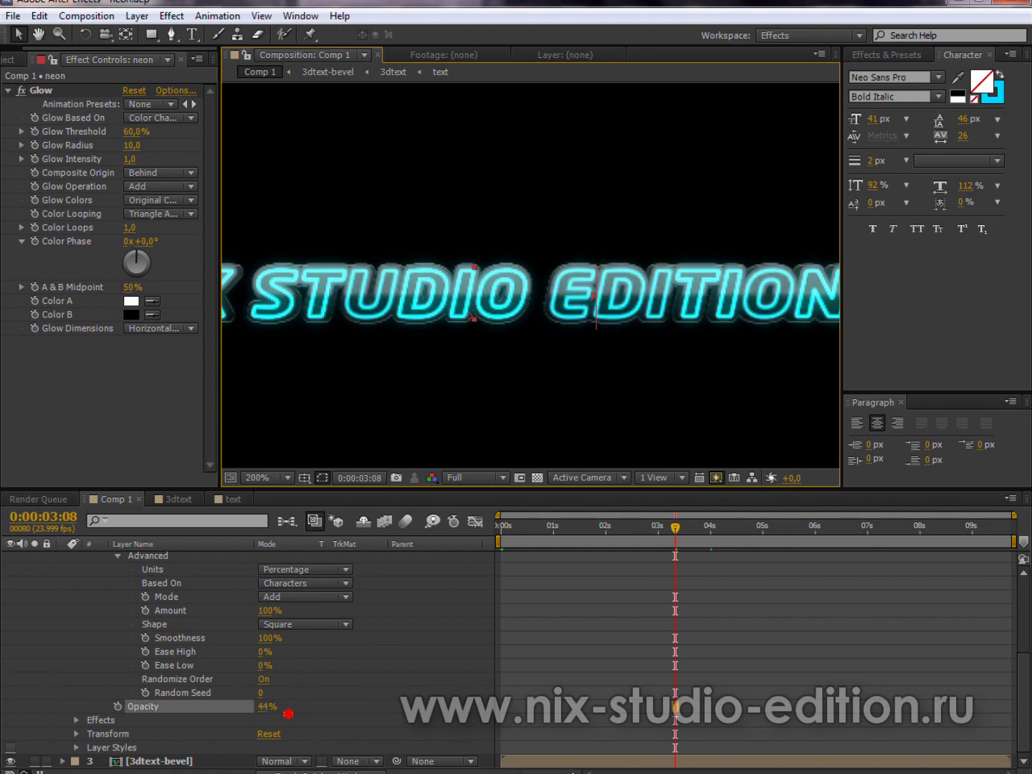
{"action": "mouse_move", "coordinate": [298, 708]}
{"action": "left_mouse_down"}
{"action": "mouse_move", "coordinate": [304, 719]}
{"action": "mouse_move", "coordinate": [266, 725]}
{"action": "mouse_move", "coordinate": [251, 726]}
{"action": "mouse_move", "coordinate": [248, 711]}
{"action": "left_mouse_up"}
{"action": "key", "text": "comma"}
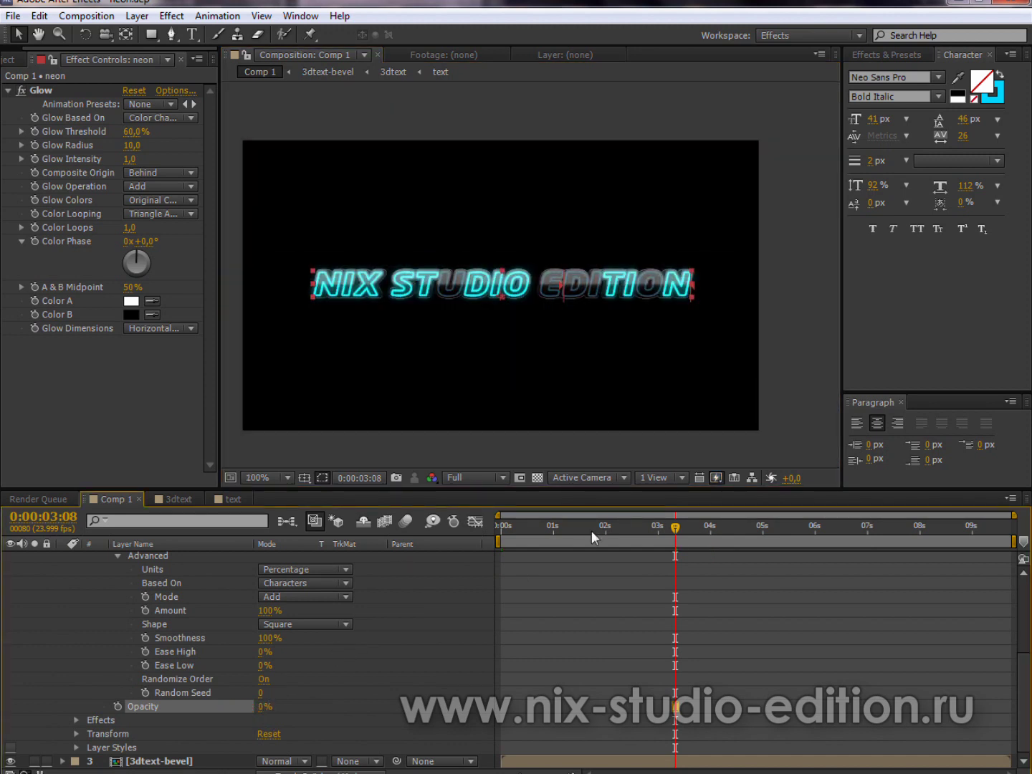
{"action": "left_click", "coordinate": [599, 528]}
Keyframe the animator Opacity at 0%, 10%, then back to 0% between 2:06 and 2:16
{"action": "left_click_drag", "start_coordinate": [599, 528], "coordinate": [619, 545]}
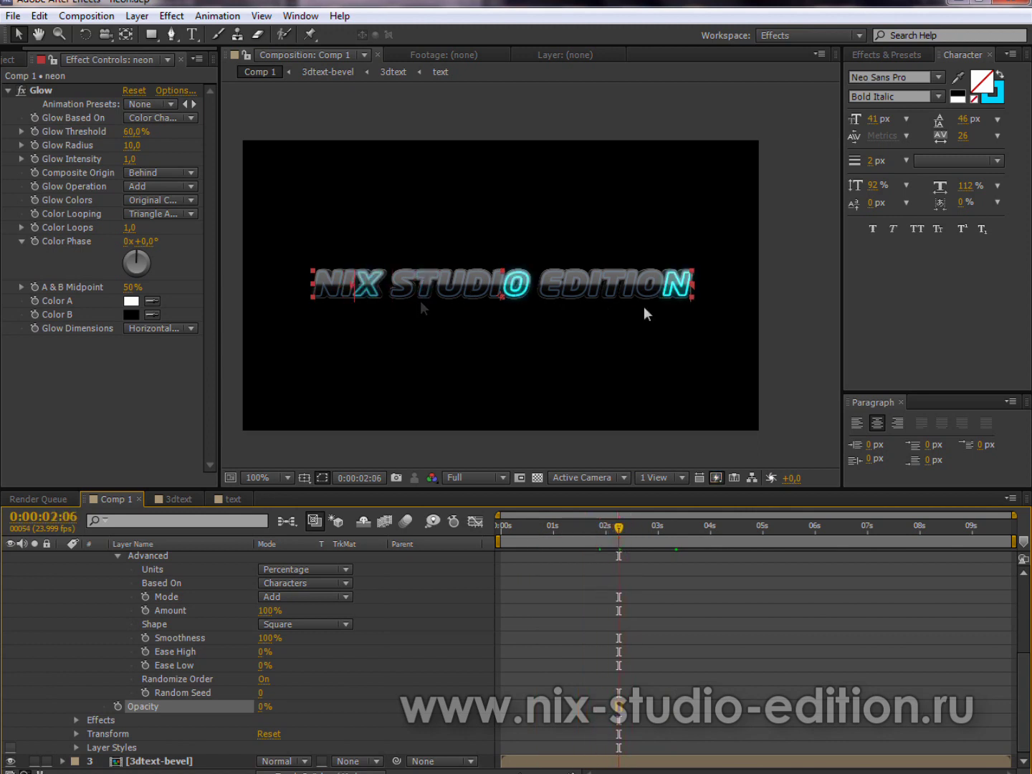
{"action": "left_click", "coordinate": [117, 705]}
{"action": "left_click_drag", "start_coordinate": [630, 533], "coordinate": [631, 530]}
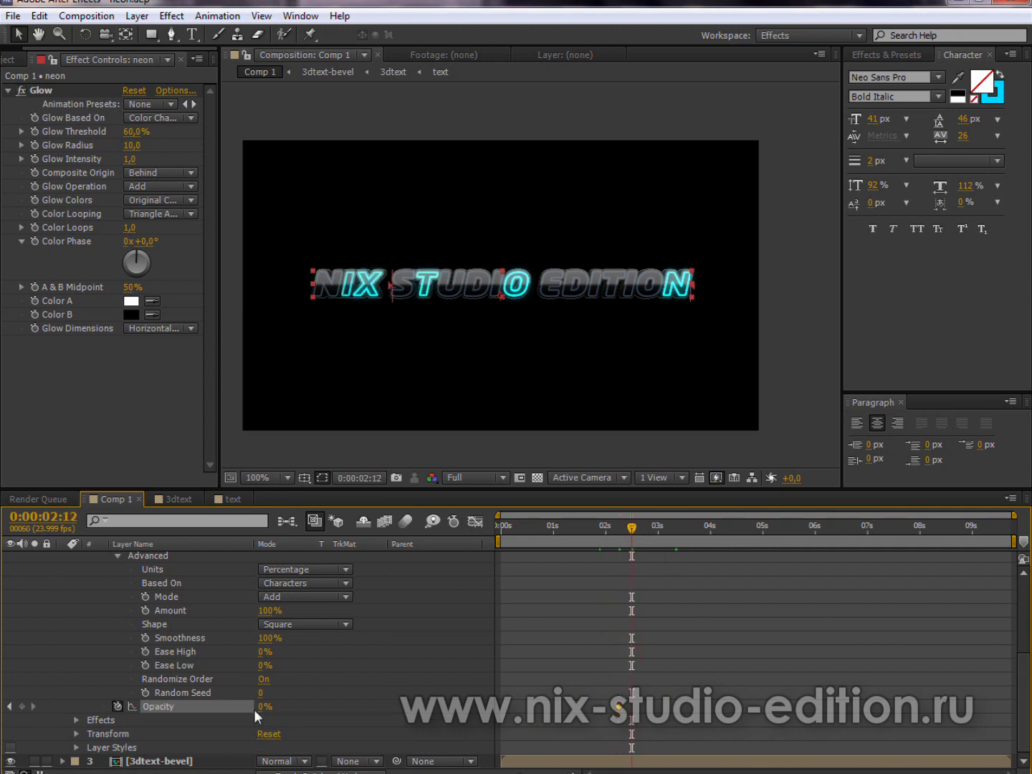
{"action": "left_click_drag", "start_coordinate": [259, 711], "coordinate": [267, 706]}
{"action": "left_click", "coordinate": [267, 709]}
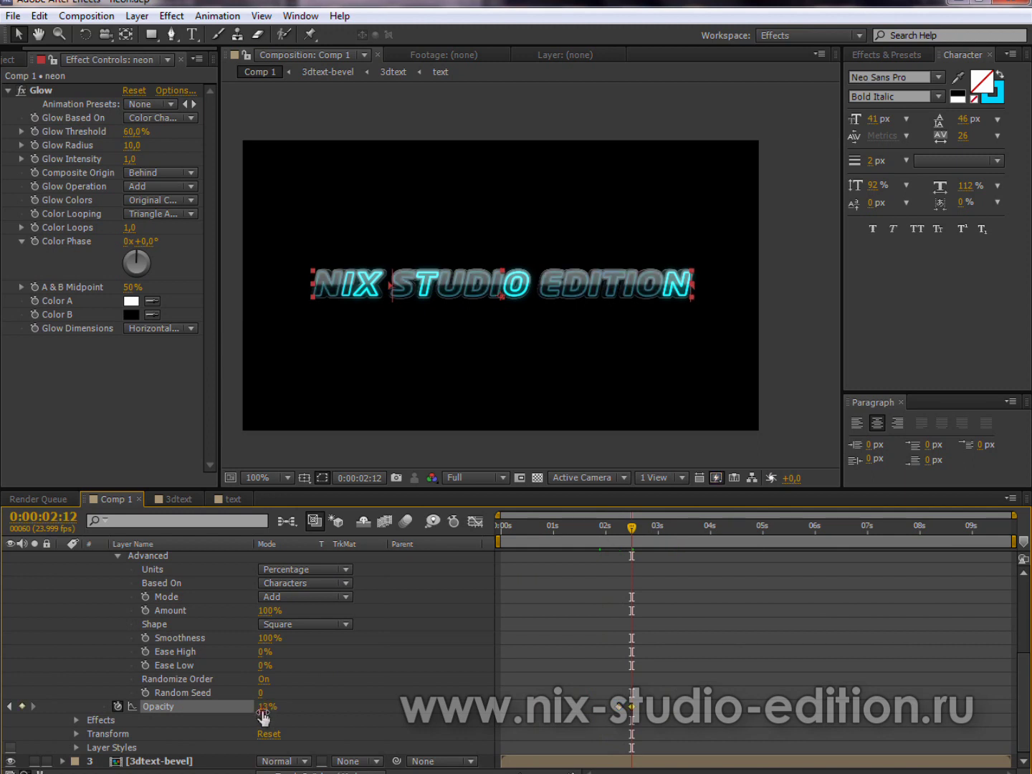
{"action": "type", "text": "0"}
{"action": "key", "text": "Return"}
{"action": "left_click_drag", "start_coordinate": [634, 530], "coordinate": [639, 528]}
{"action": "left_click", "coordinate": [266, 706]}
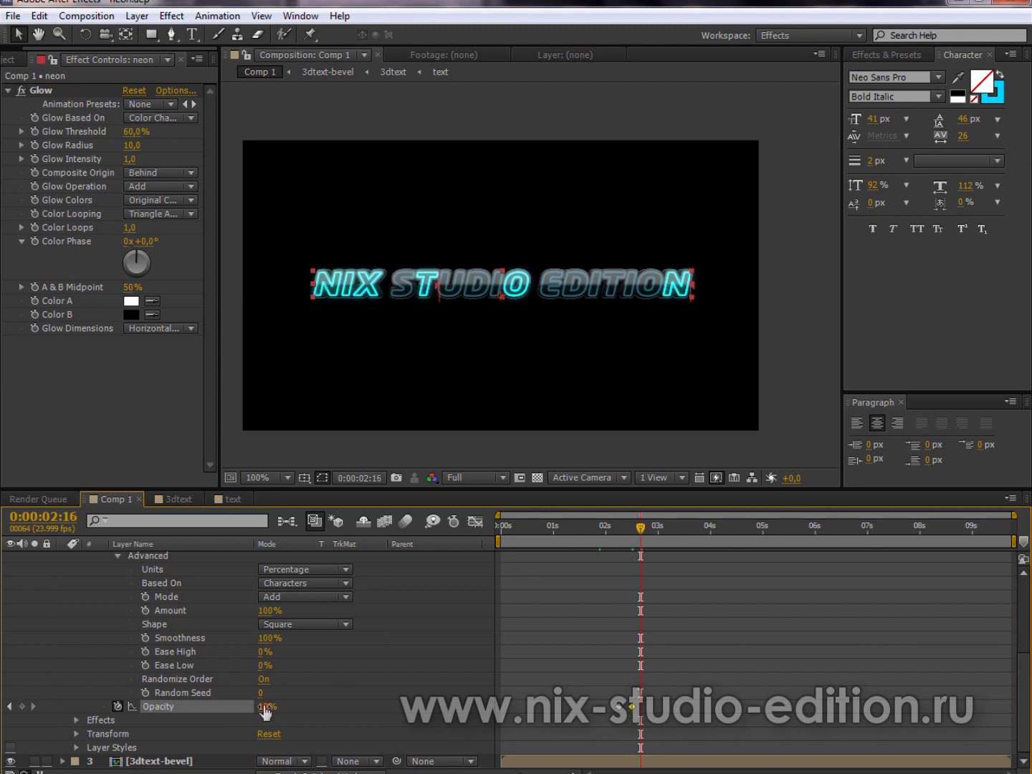
{"action": "type", "text": "0"}
{"action": "key", "text": "Return"}
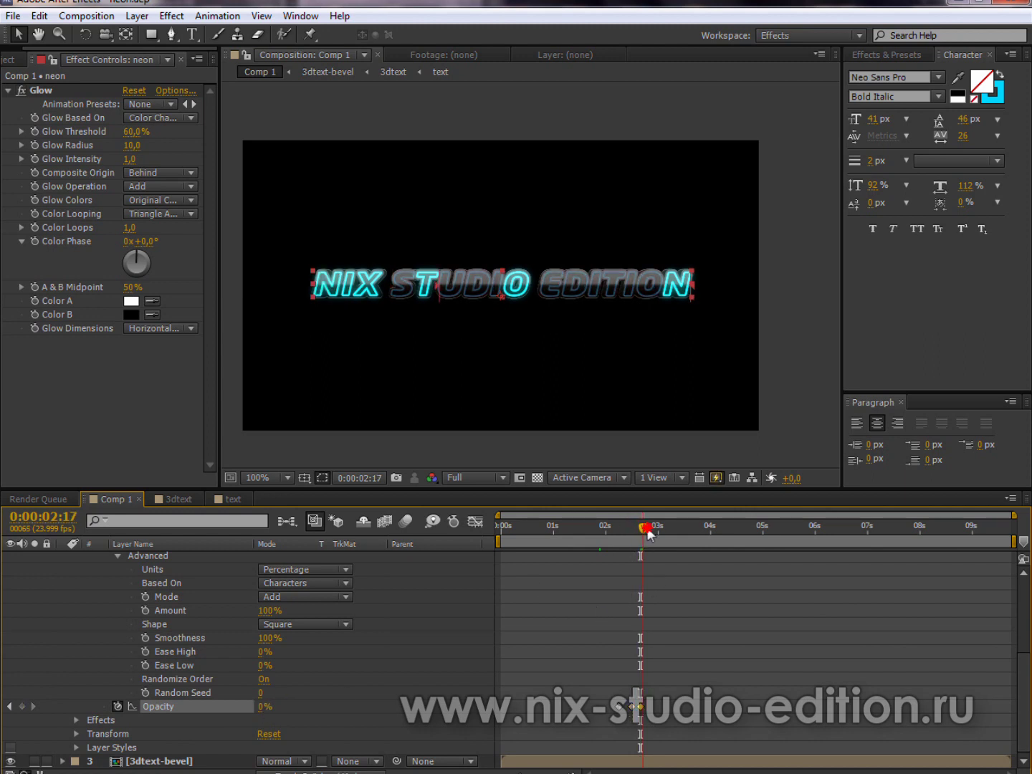
Add animator Opacity keyframes of 31% at 3:08 and 1% at 3:13
{"action": "left_click_drag", "start_coordinate": [640, 527], "coordinate": [654, 528]}
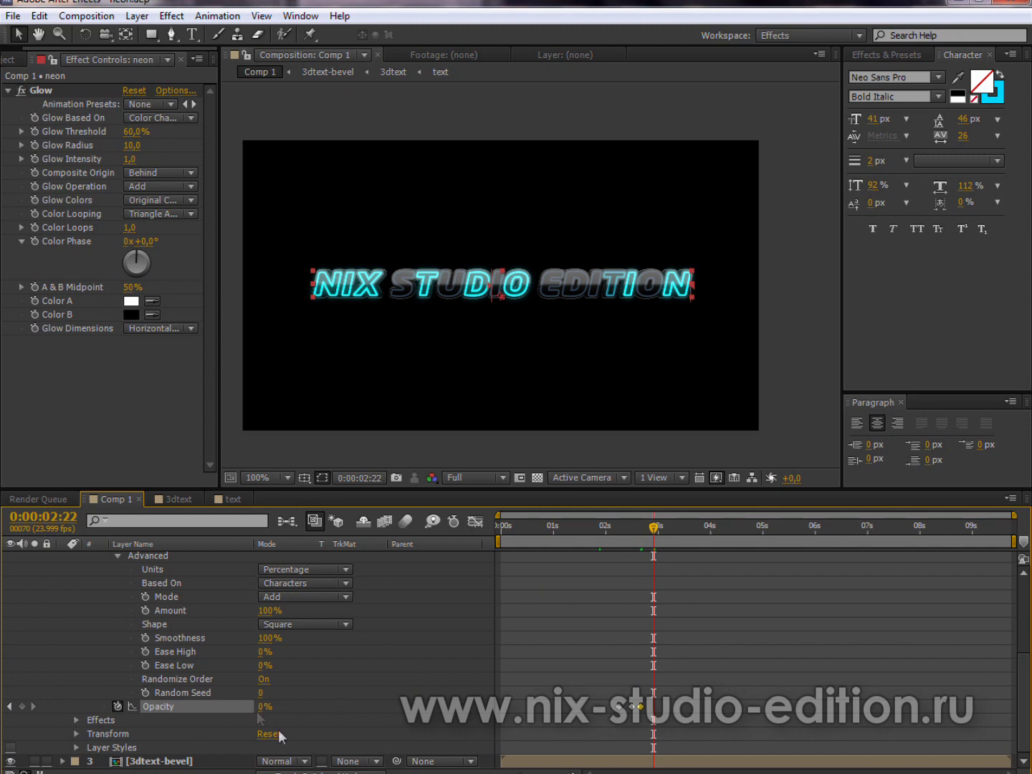
{"action": "key", "text": "shift+Page_Down"}
{"action": "left_click_drag", "start_coordinate": [264, 706], "coordinate": [283, 705]}
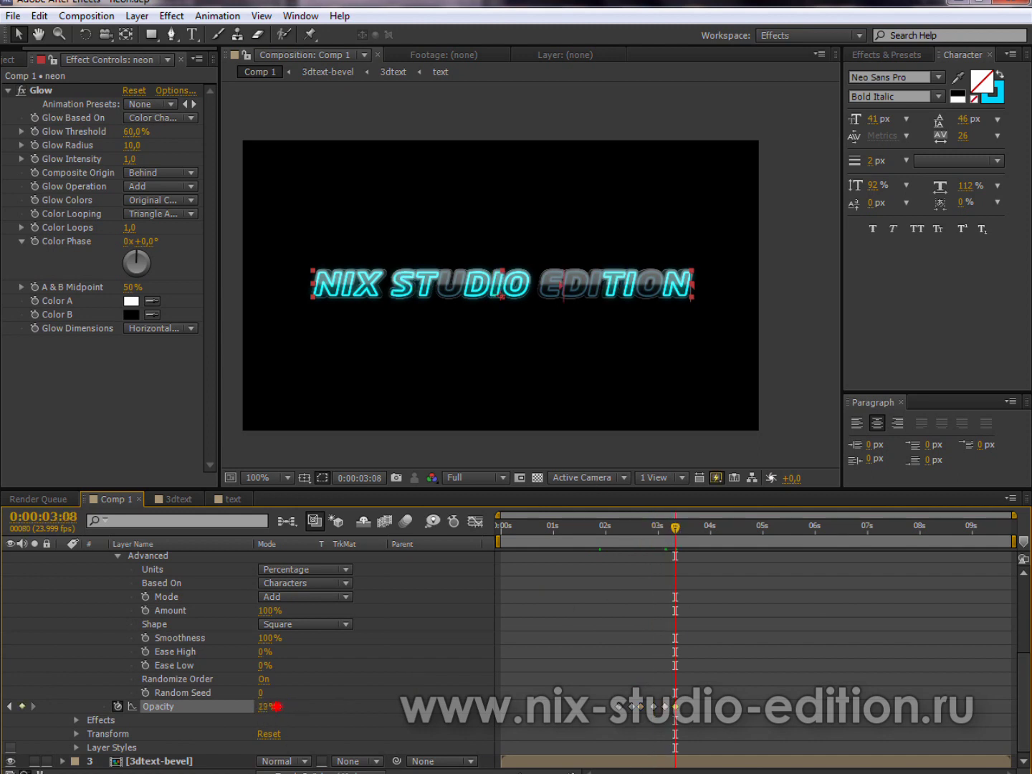
{"action": "mouse_move", "coordinate": [674, 530]}
{"action": "left_mouse_down"}
{"action": "mouse_move", "coordinate": [688, 536]}
{"action": "mouse_move", "coordinate": [669, 556]}
{"action": "mouse_move", "coordinate": [712, 567]}
{"action": "left_mouse_up"}
{"action": "left_click", "coordinate": [264, 706]}
{"action": "type", "text": "1"}
{"action": "key", "text": "Return"}
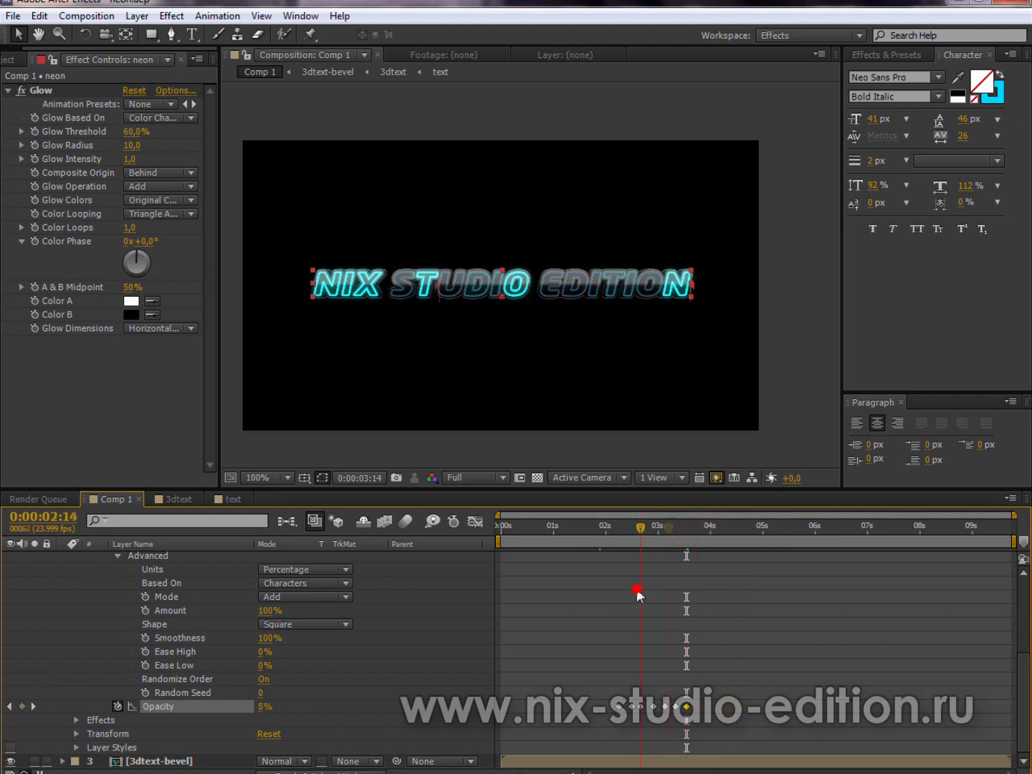
{"action": "left_click_drag", "start_coordinate": [711, 567], "coordinate": [699, 573]}
{"action": "scroll", "coordinate": [172, 577], "scroll_direction": "up", "scroll_amount": 5}
{"action": "key", "text": "Return"}
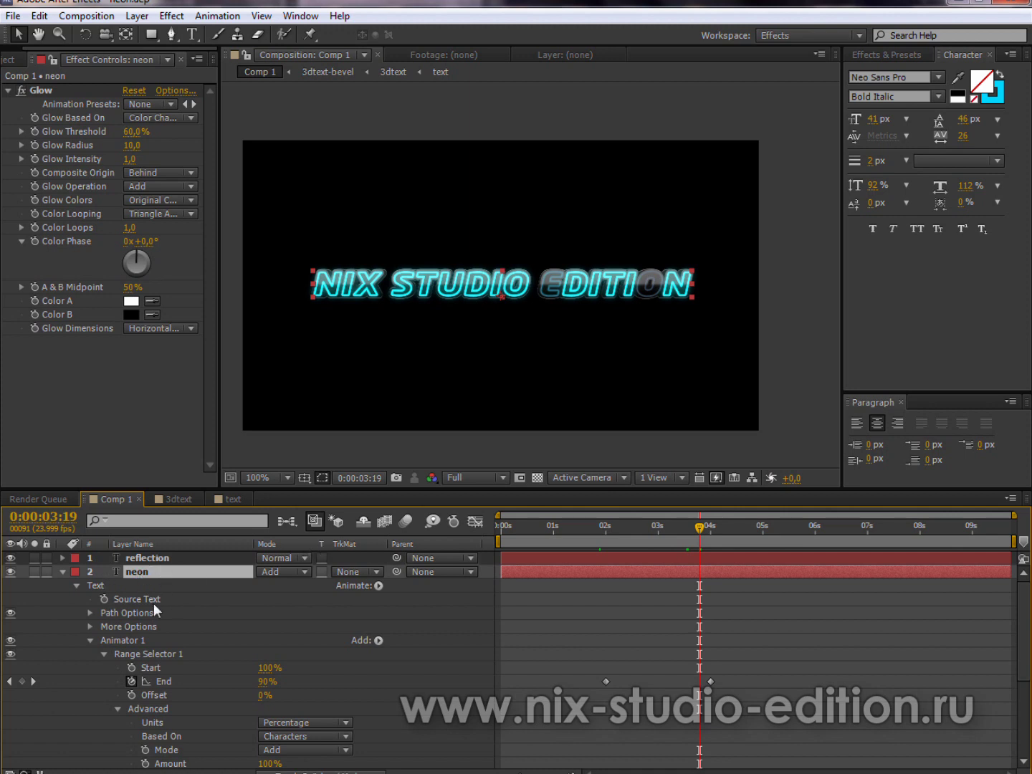
Show the neon layer's Opacity, keep it at 100%, and compare against the reference neon.flv video
{"action": "key", "text": "t"}
{"action": "left_click", "coordinate": [257, 586]}
{"action": "left_click_drag", "start_coordinate": [257, 586], "coordinate": [422, 592]}
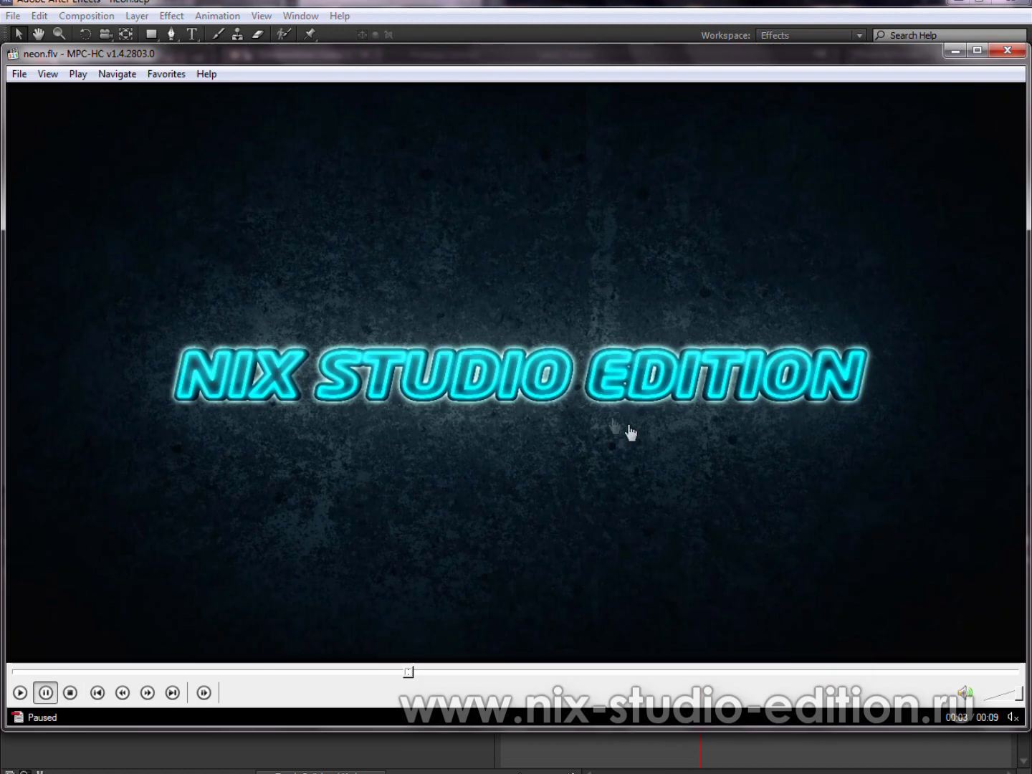
{"action": "left_click", "coordinate": [668, 764]}
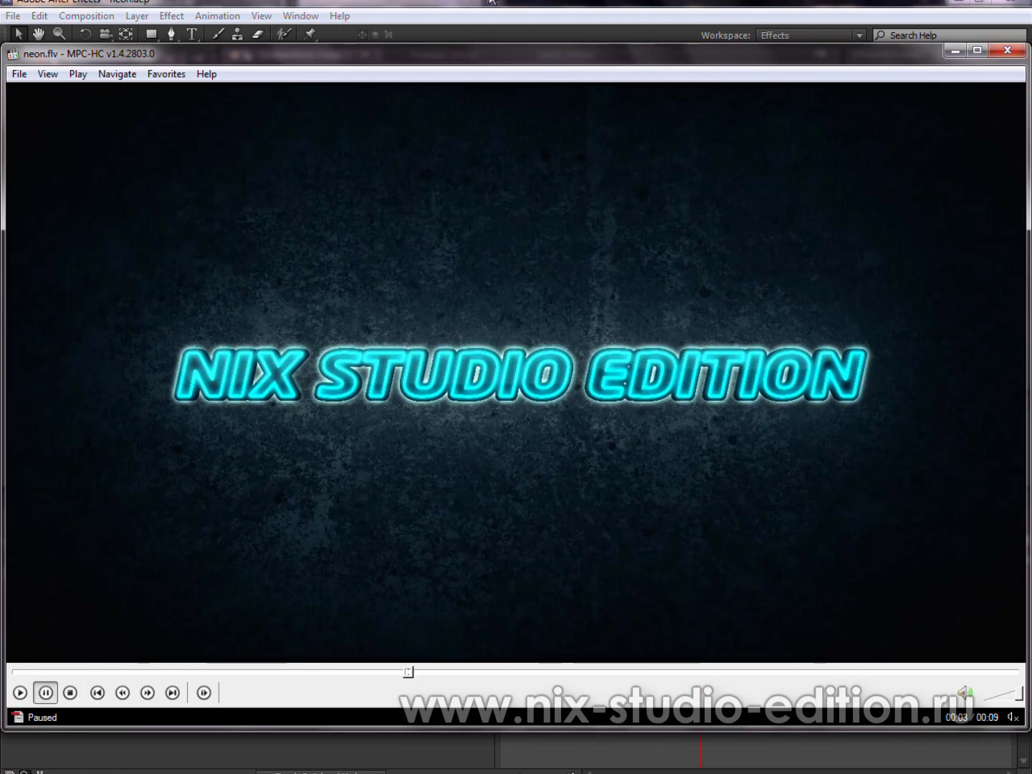
{"action": "left_click", "coordinate": [492, 3]}
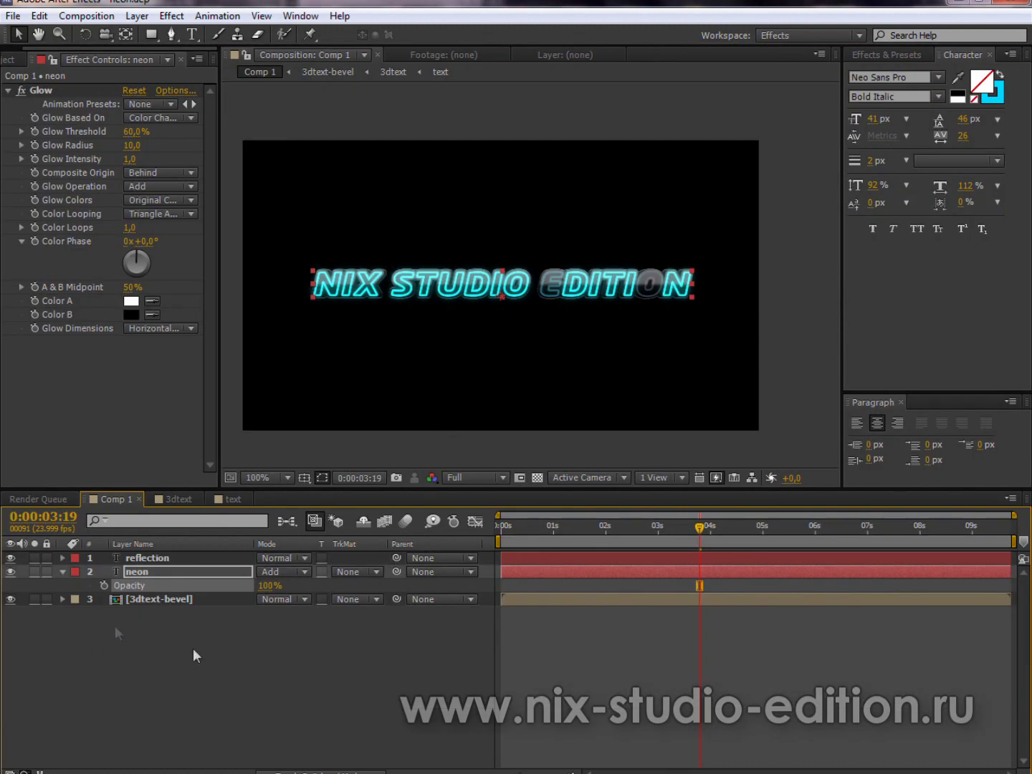
Add a wiggle(2,100) expression to the neon layer's Opacity and scrub the timeline to preview the flicker
{"action": "left_click", "coordinate": [101, 586], "text": "alt"}
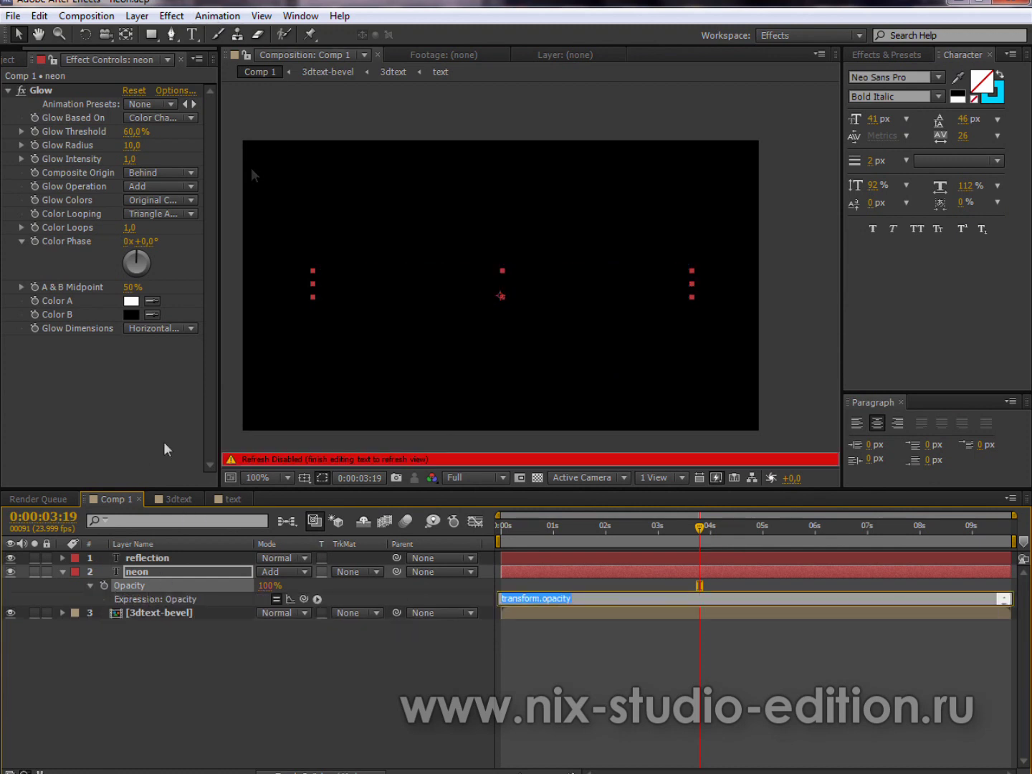
{"action": "type", "text": "wi"}
{"action": "type", "text": "2,100)"}
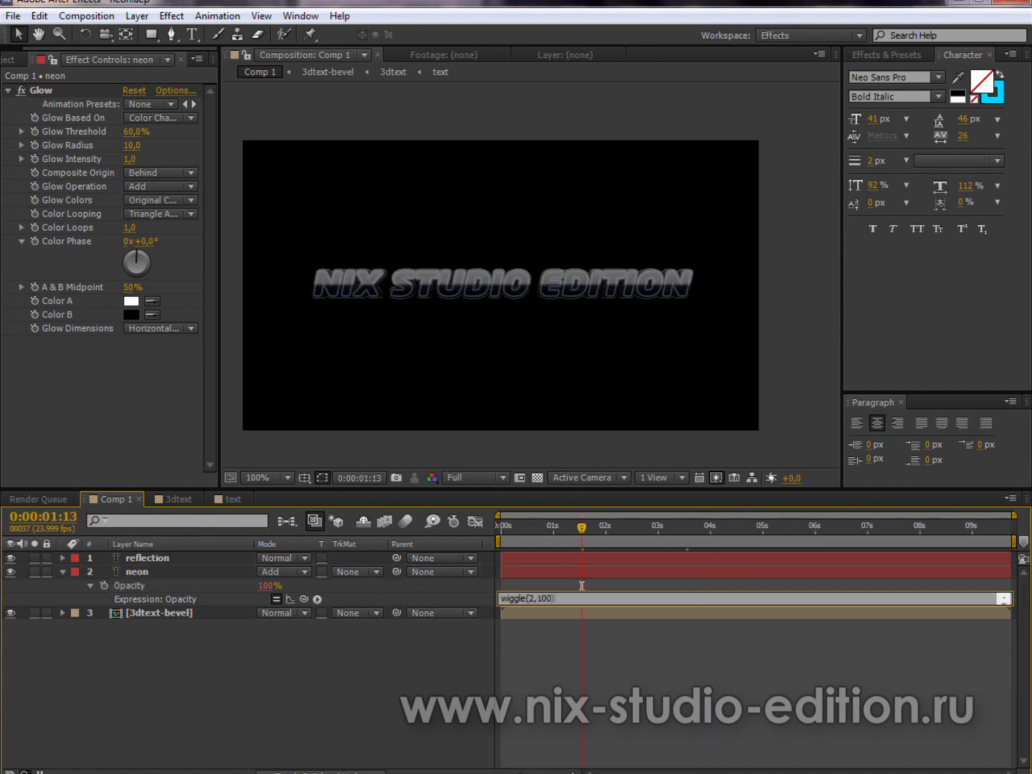
{"action": "left_click", "coordinate": [430, 688]}
{"action": "mouse_move", "coordinate": [581, 534]}
{"action": "left_mouse_down"}
{"action": "mouse_move", "coordinate": [902, 551]}
{"action": "mouse_move", "coordinate": [745, 587]}
{"action": "mouse_move", "coordinate": [777, 586]}
{"action": "left_mouse_up"}
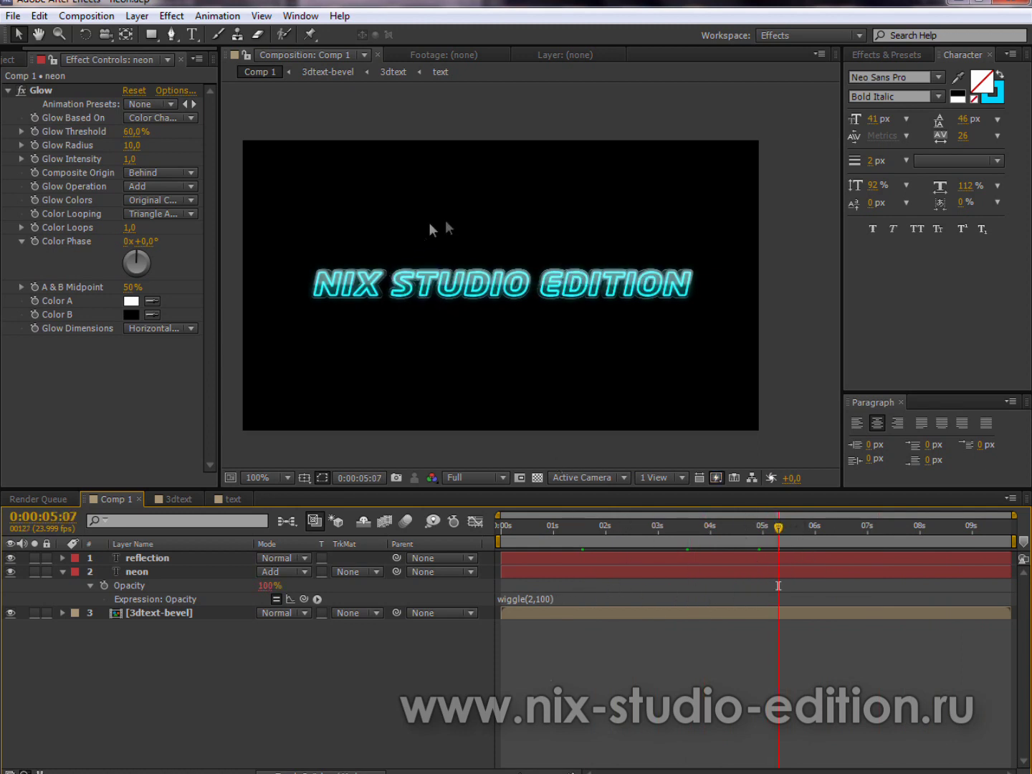
{"action": "mouse_move", "coordinate": [582, 566]}
{"action": "left_mouse_down"}
{"action": "mouse_move", "coordinate": [897, 568]}
{"action": "mouse_move", "coordinate": [790, 588]}
{"action": "left_mouse_up"}
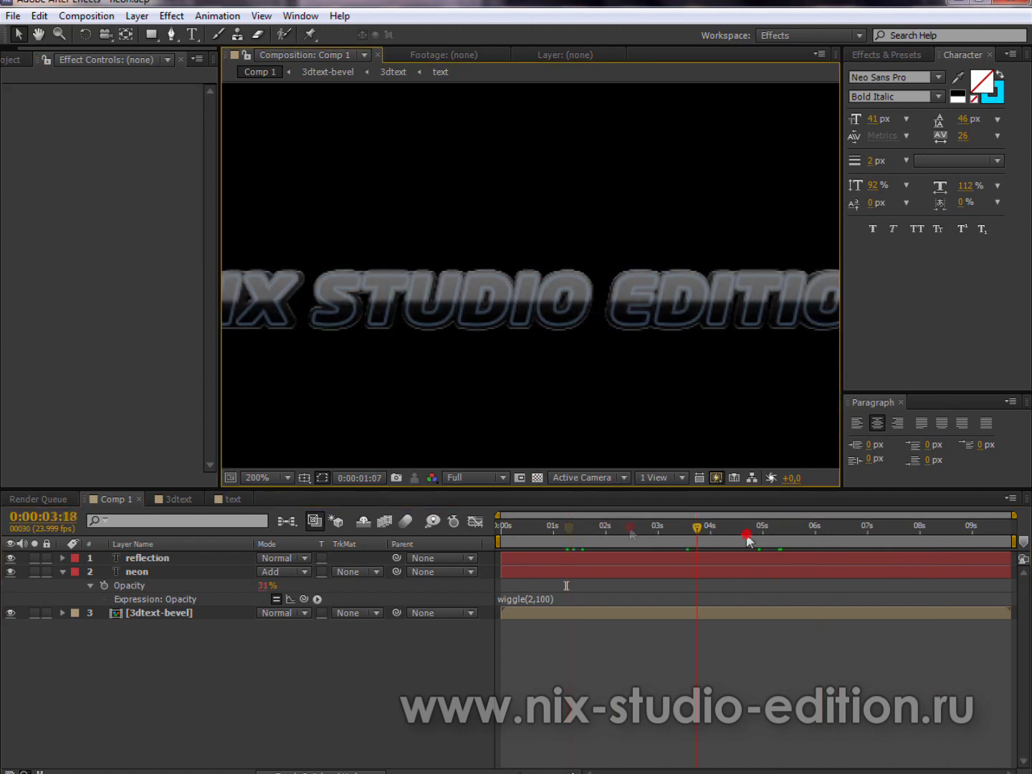
{"action": "left_click", "coordinate": [136, 570]}
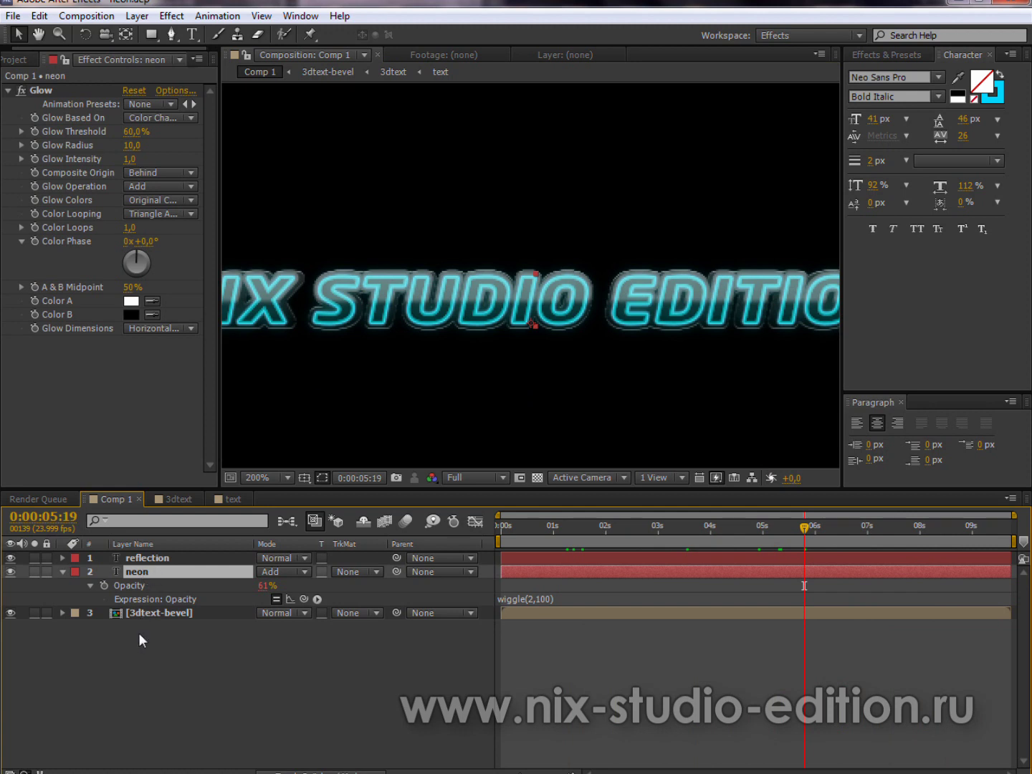
Duplicate the neon layer, move the copy to the bottom of the stack, and solo it
{"action": "key", "text": "ctrl+d"}
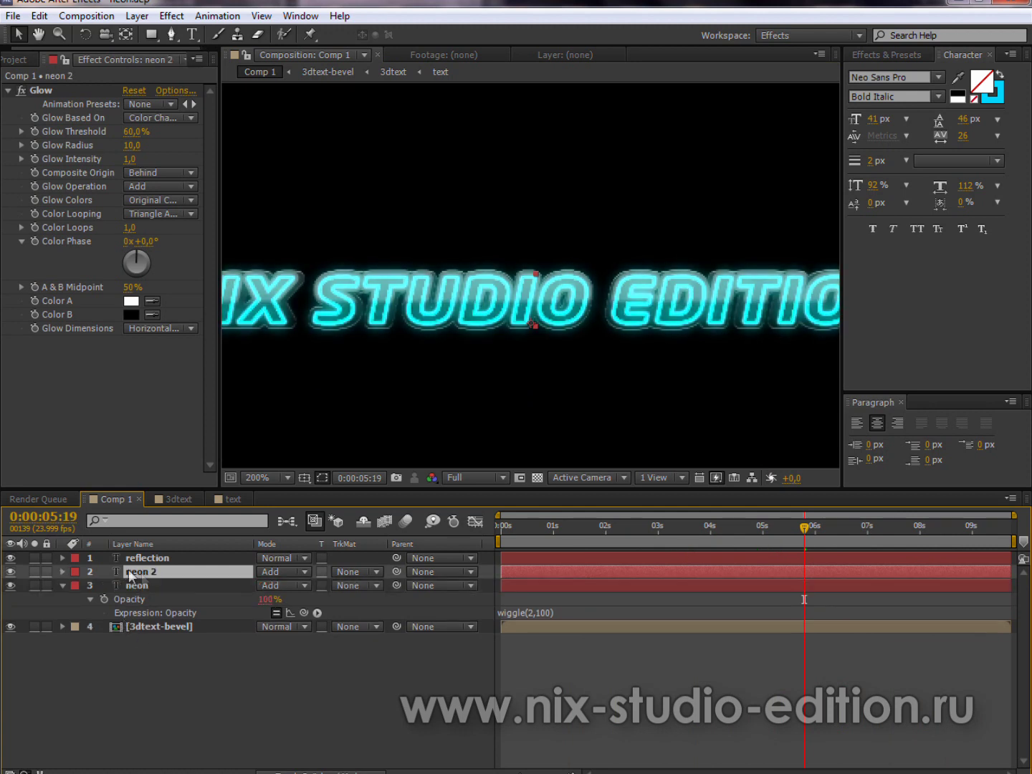
{"action": "left_click_drag", "start_coordinate": [137, 573], "coordinate": [156, 638]}
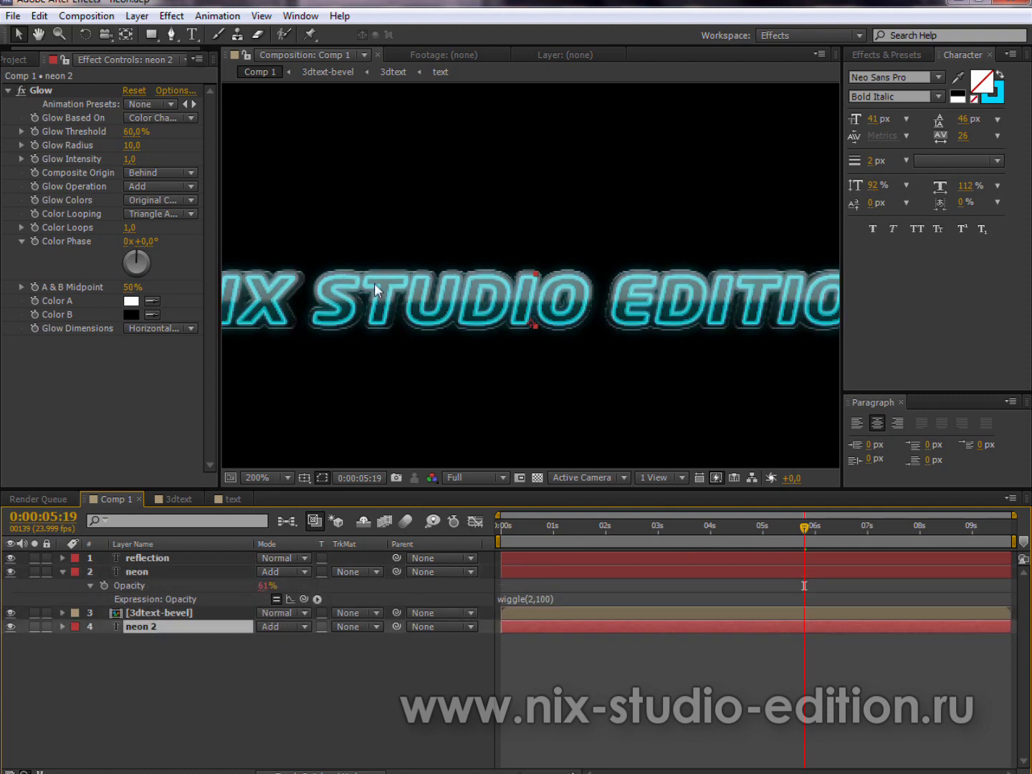
{"action": "left_click", "coordinate": [34, 626]}
{"action": "left_click_drag", "start_coordinate": [656, 529], "coordinate": [744, 553]}
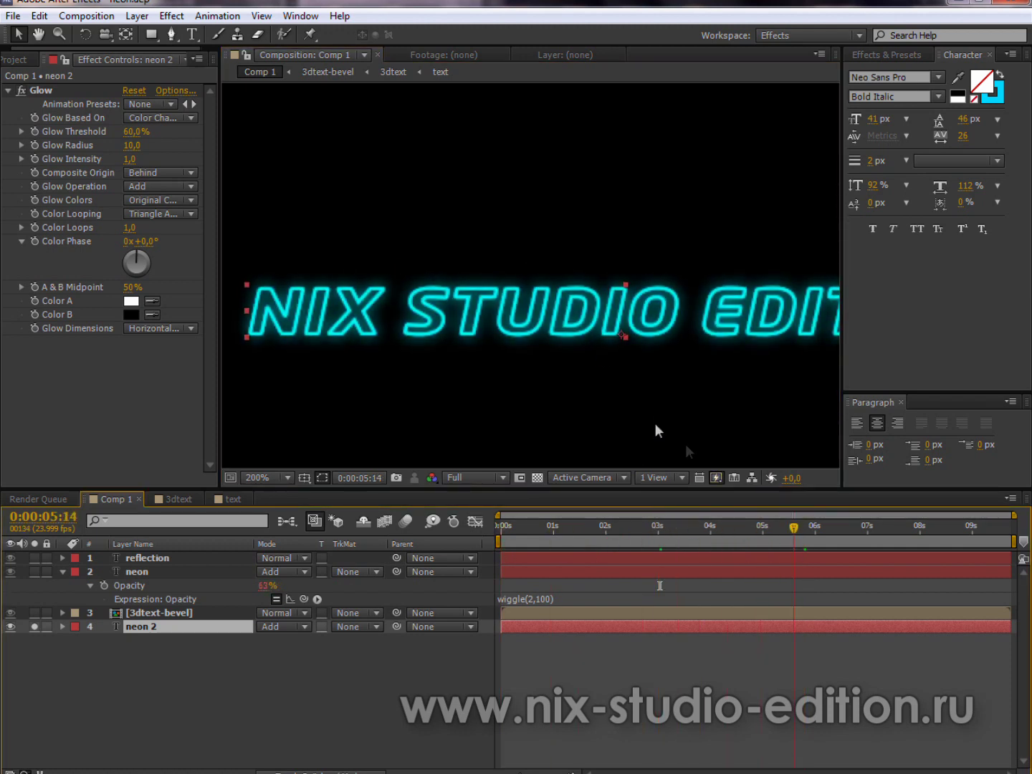
{"action": "key", "text": "space"}
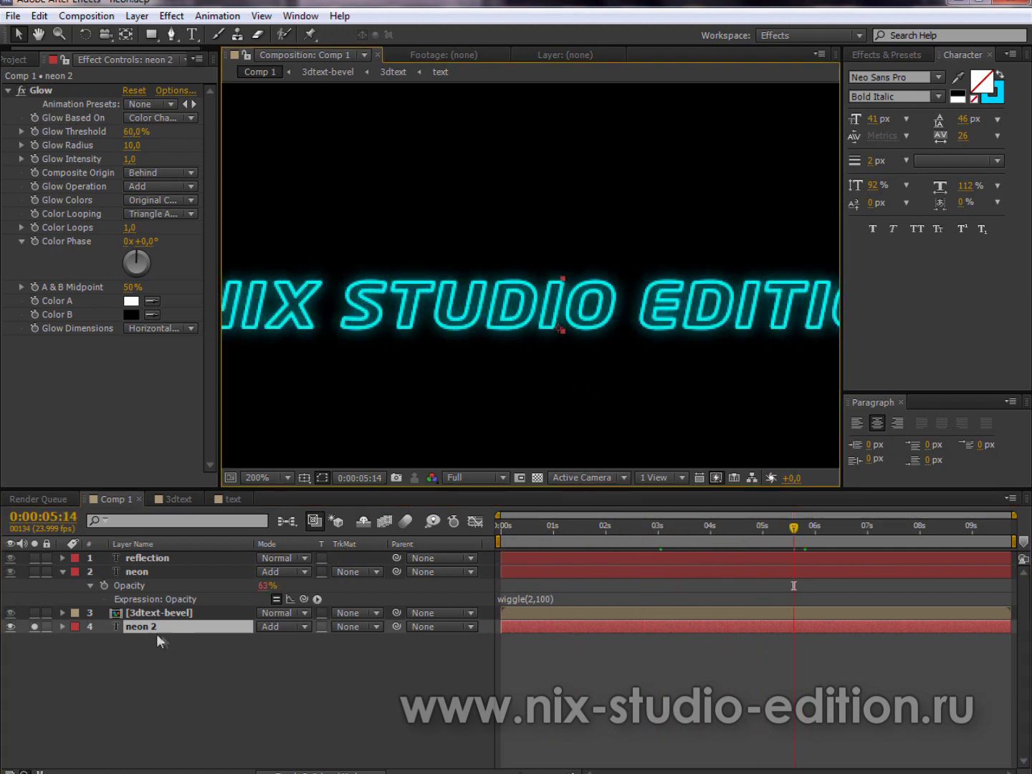
Set the duplicate's text fill colour to white in the Character panel
{"action": "left_click", "coordinate": [993, 94]}
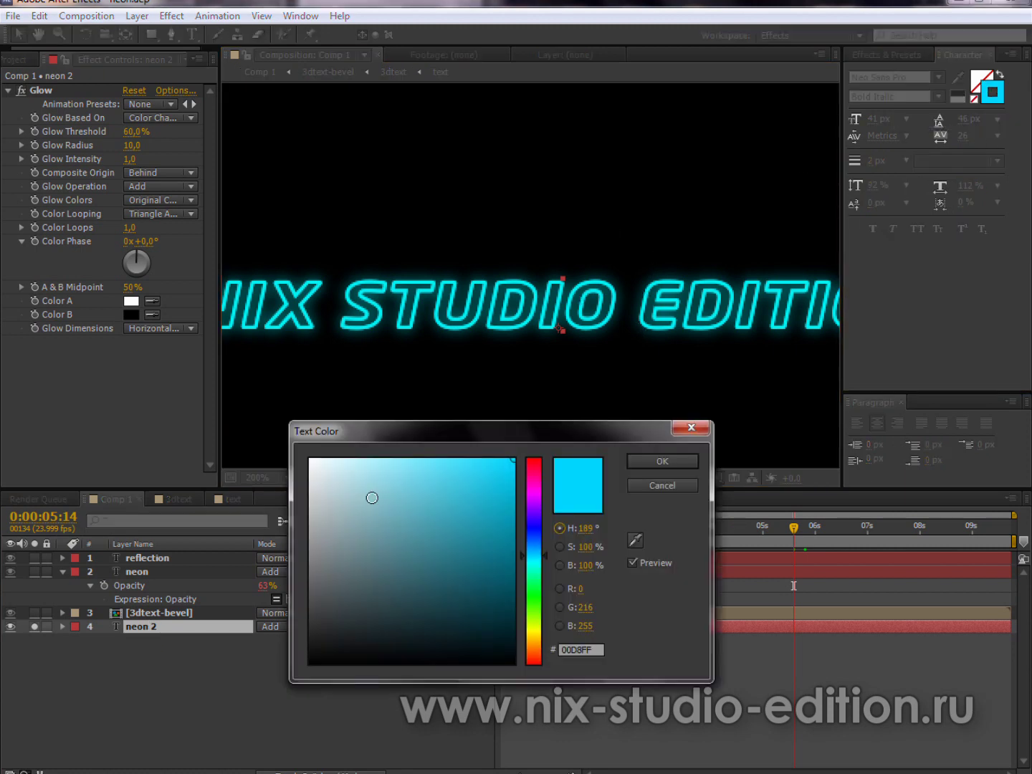
{"action": "left_click", "coordinate": [662, 460]}
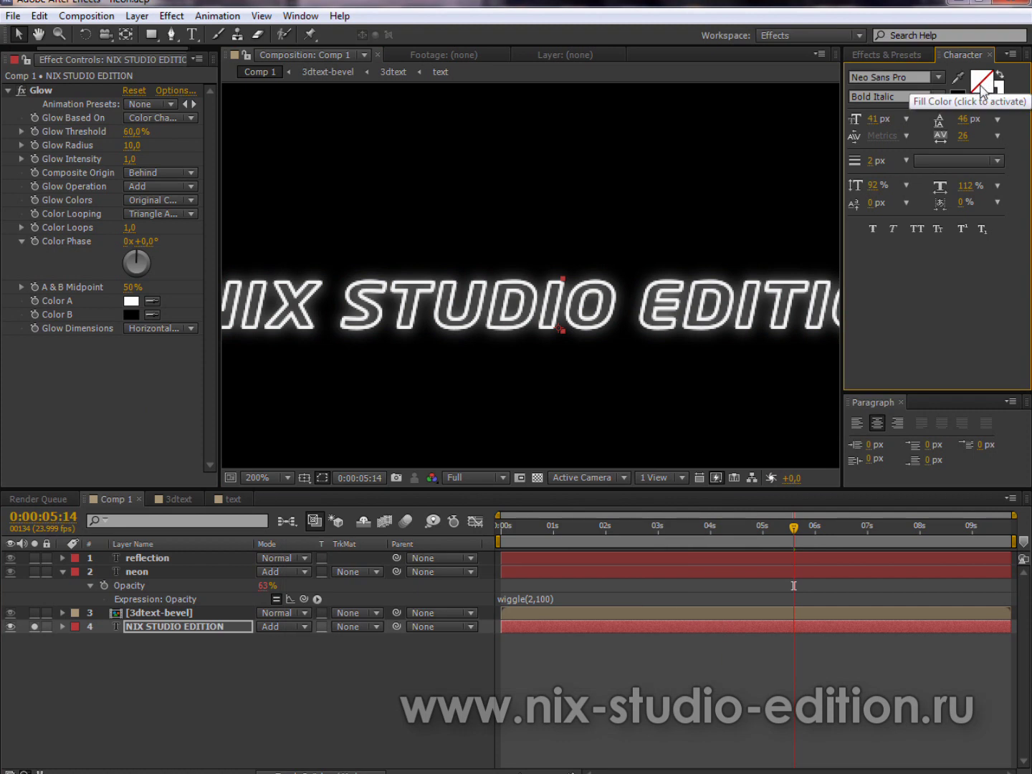
{"action": "left_click_drag", "start_coordinate": [379, 539], "coordinate": [310, 459]}
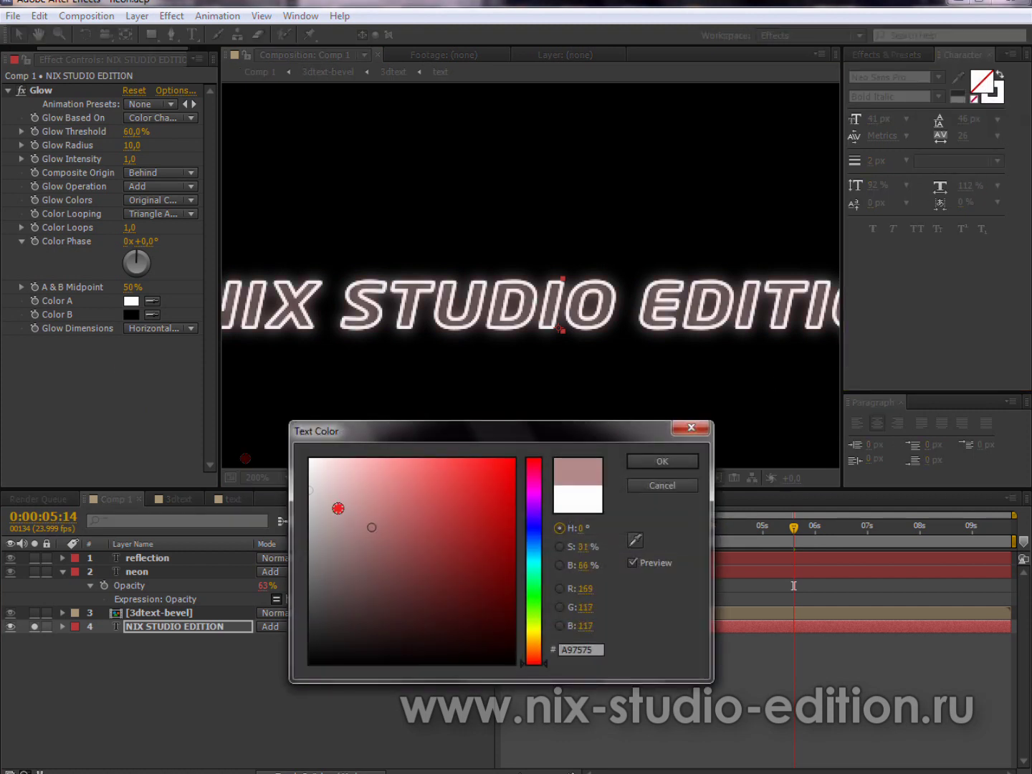
{"action": "left_click", "coordinate": [661, 461]}
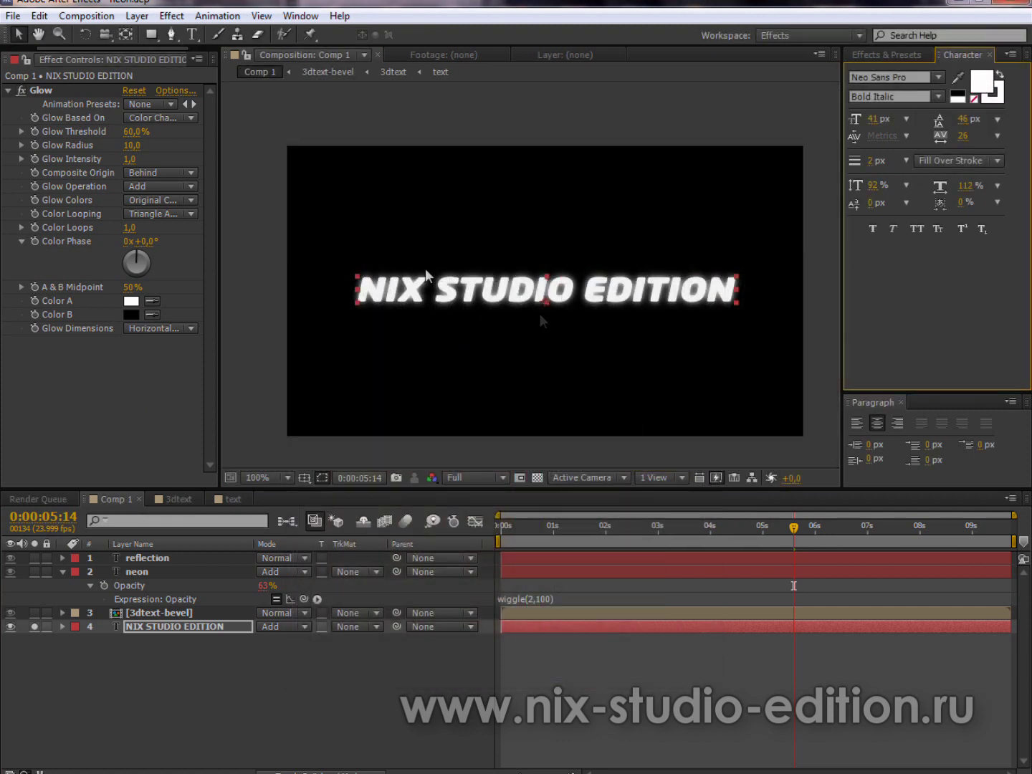
{"action": "key", "text": "period"}
Unsolo layer 4 and rename it glow
{"action": "left_click", "coordinate": [34, 627]}
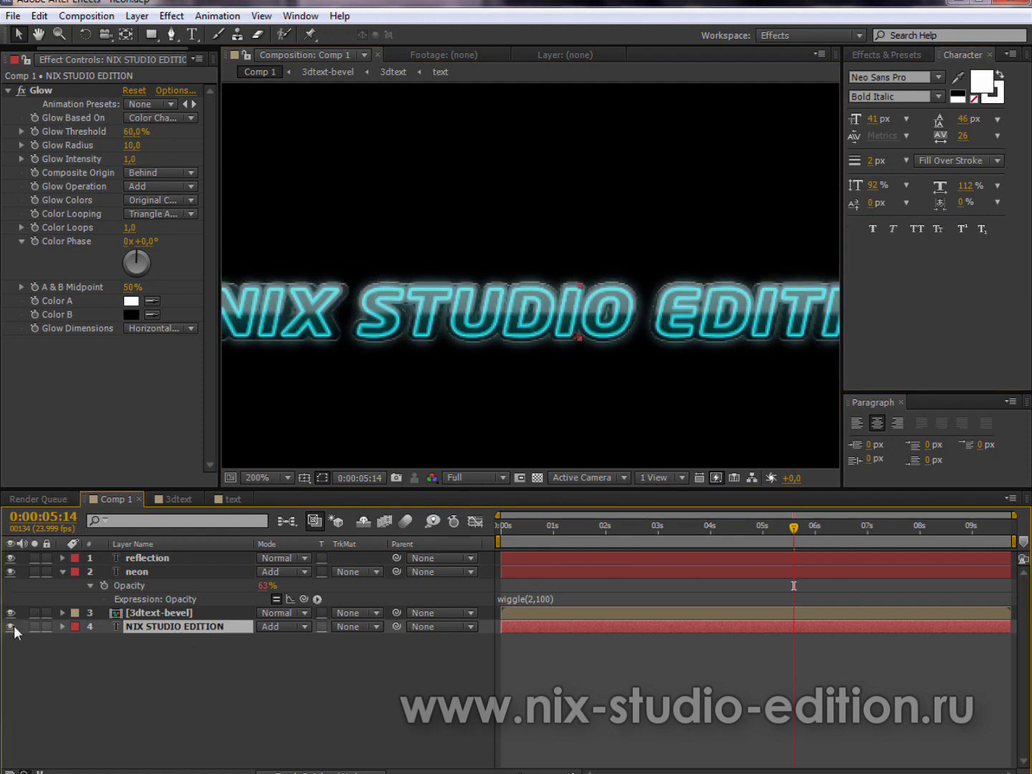
{"action": "key", "text": "Return"}
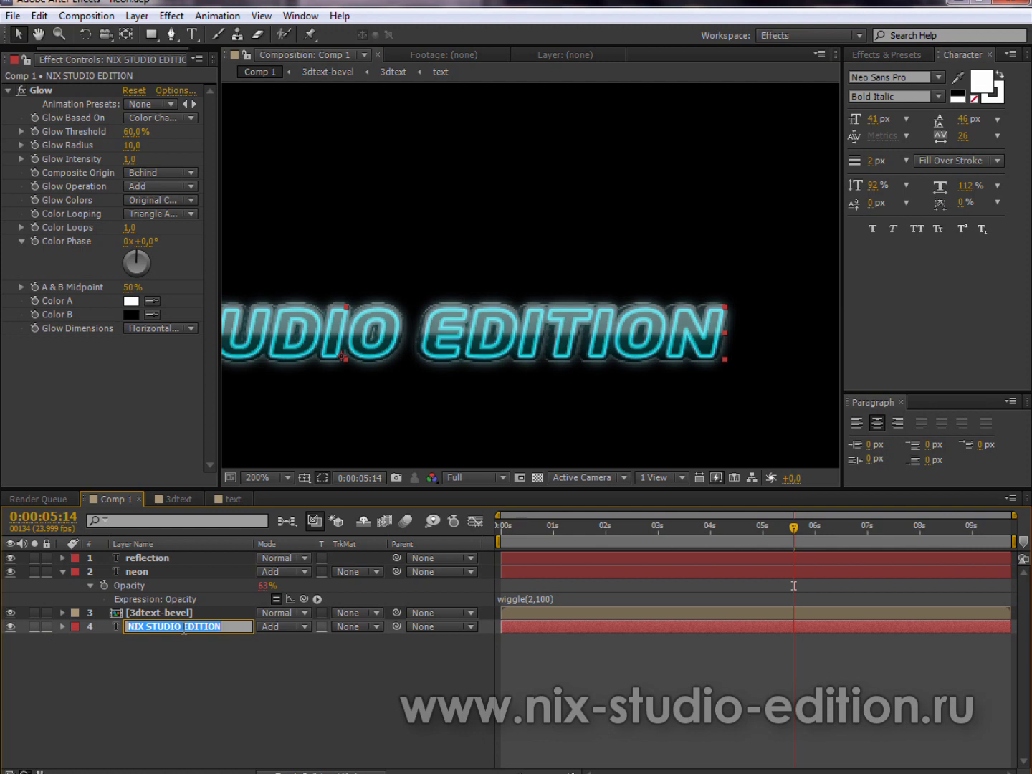
{"action": "type", "text": "glow"}
{"action": "key", "text": "Return"}
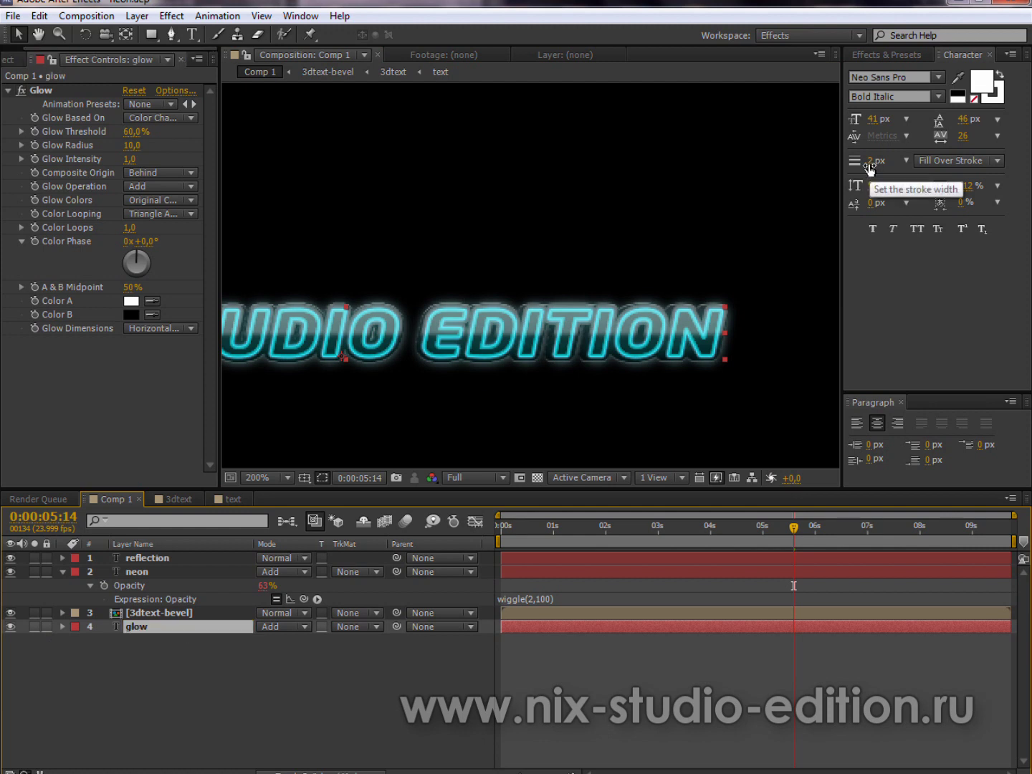
Set the glow layer's text stroke width to 8 px
{"action": "left_click", "coordinate": [870, 161]}
{"action": "type", "text": "8"}
{"action": "key", "text": "Return"}
{"action": "left_click_drag", "start_coordinate": [590, 285], "coordinate": [784, 248]}
{"action": "key", "text": "comma"}
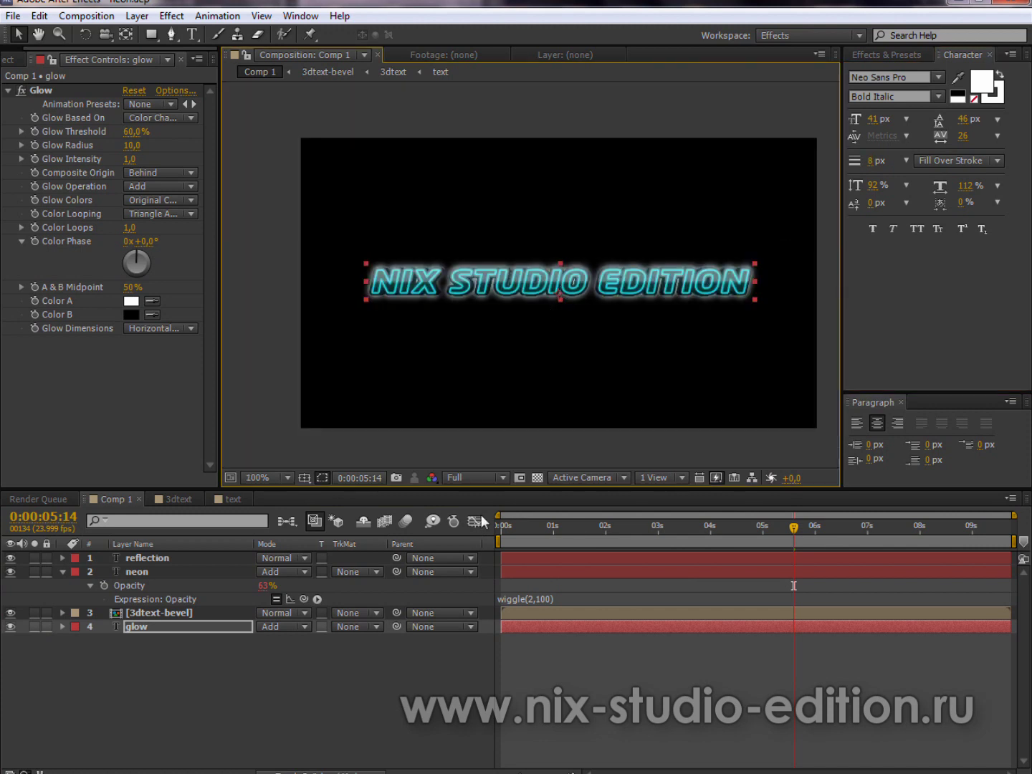
{"action": "key", "text": "period"}
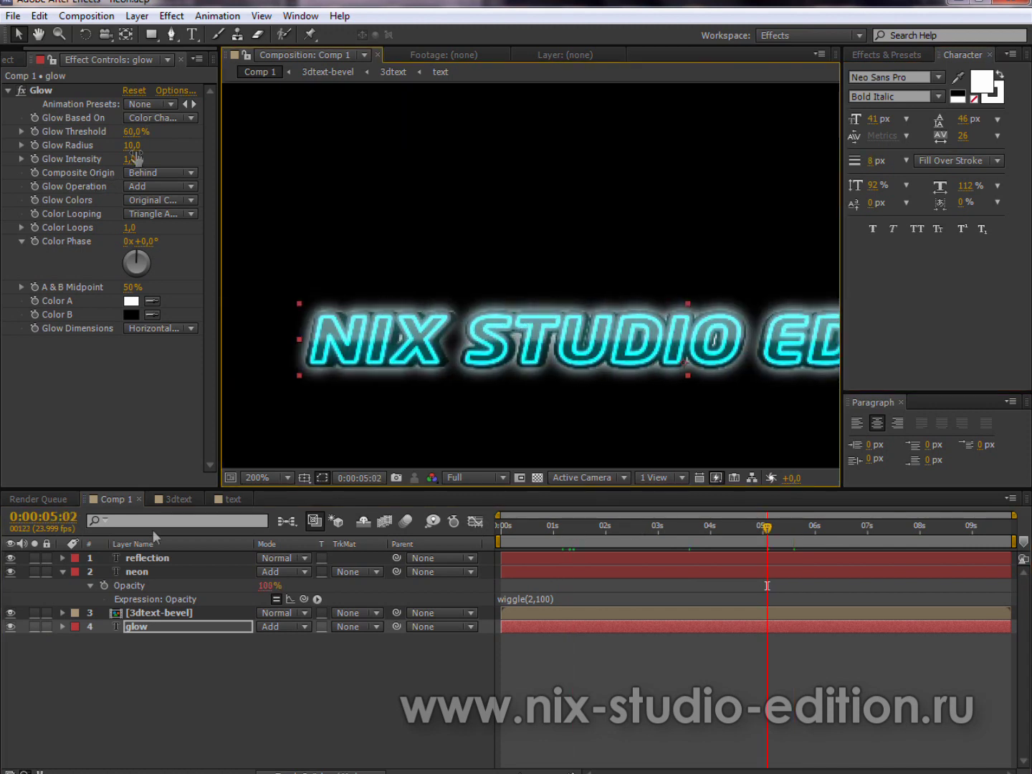
{"action": "key", "text": "Return"}
Test a larger Glow Radius, return it to 10, and view the whole composition
{"action": "mouse_move", "coordinate": [131, 148]}
{"action": "left_mouse_down"}
{"action": "mouse_move", "coordinate": [171, 154]}
{"action": "mouse_move", "coordinate": [136, 147]}
{"action": "left_mouse_up"}
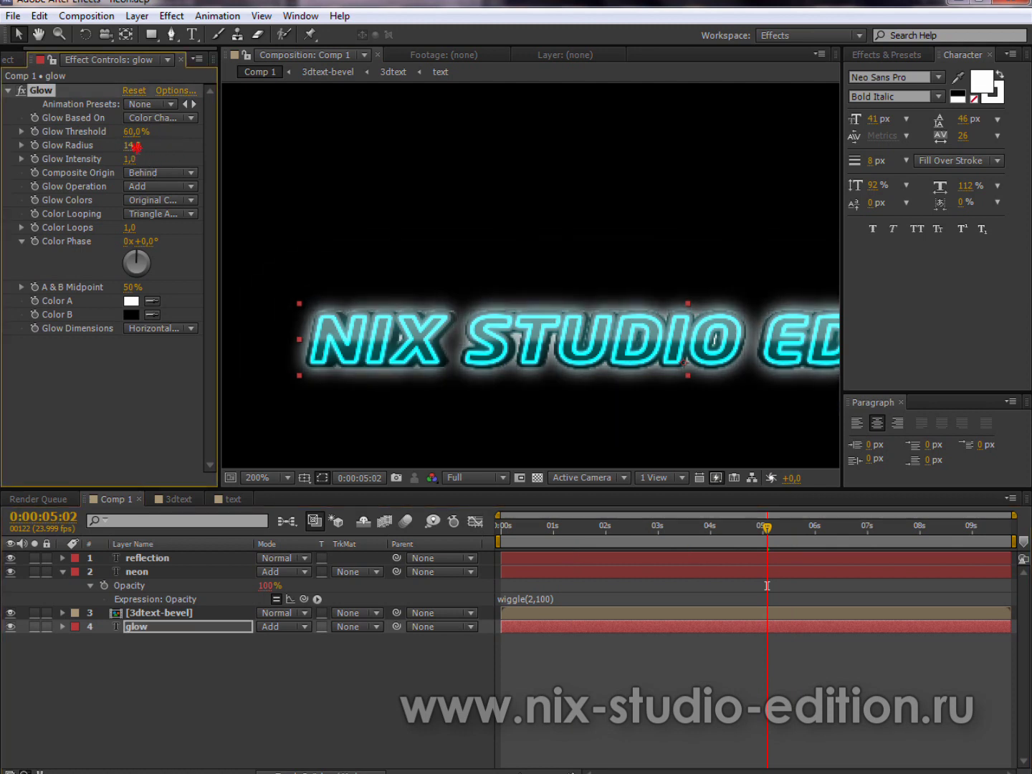
{"action": "left_click_drag", "start_coordinate": [137, 146], "coordinate": [131, 147]}
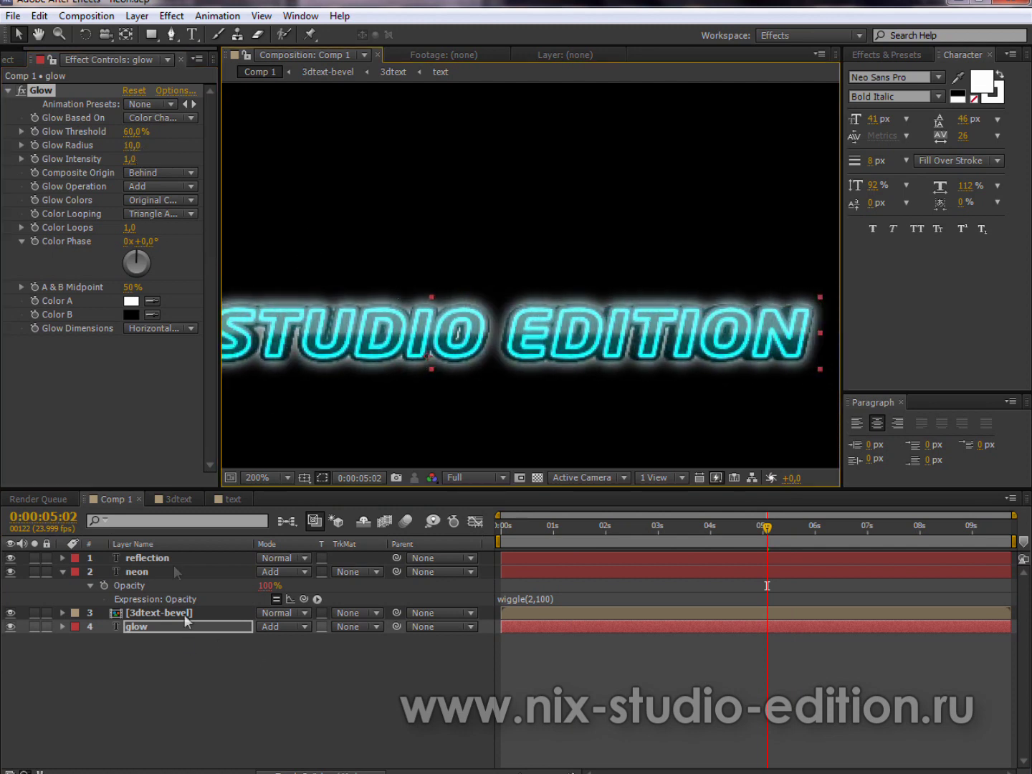
{"action": "scroll", "coordinate": [399, 401], "scroll_direction": "down", "scroll_amount": 2}
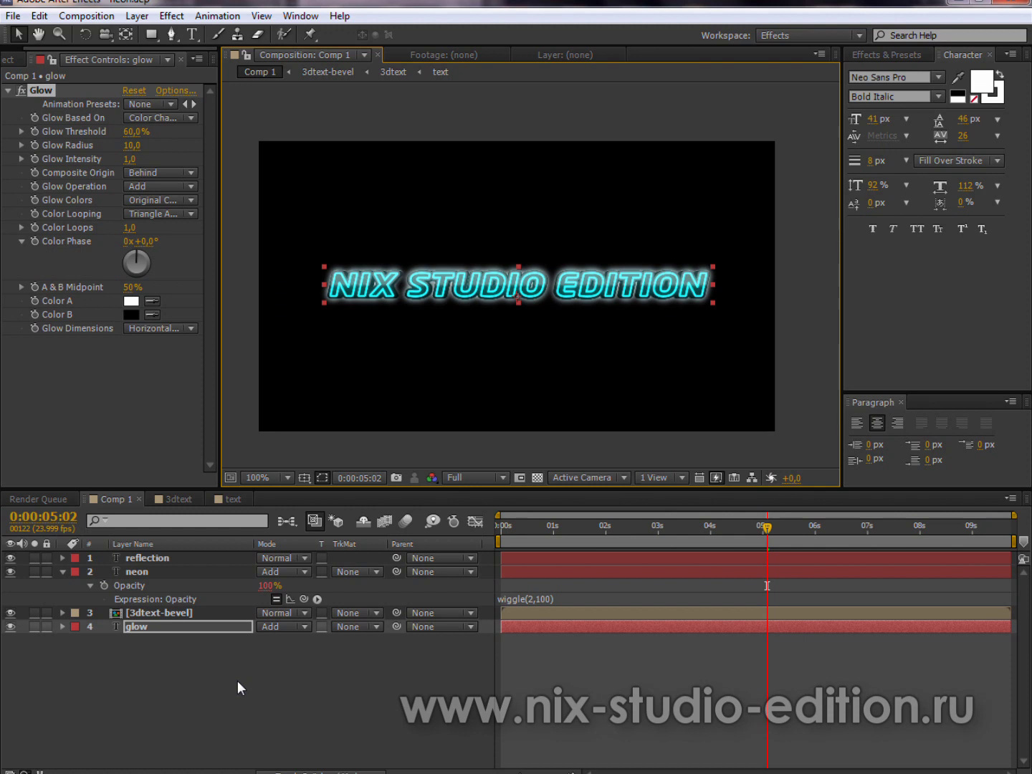
{"action": "left_click", "coordinate": [237, 680]}
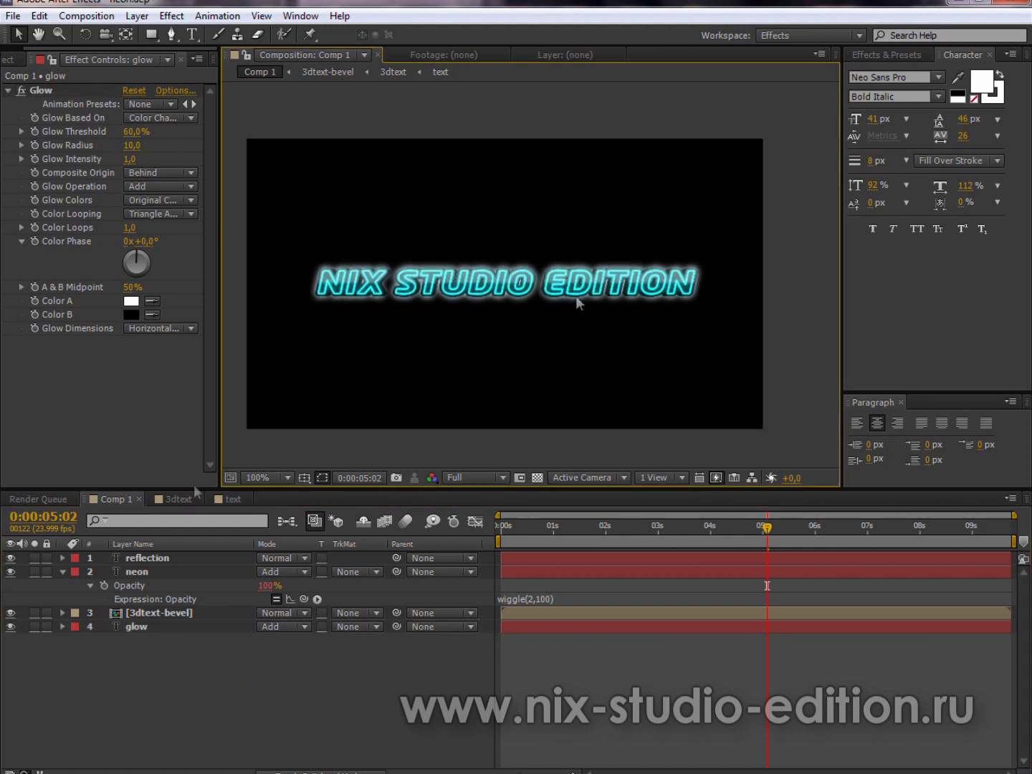
{"action": "left_click_drag", "start_coordinate": [516, 328], "coordinate": [505, 326]}
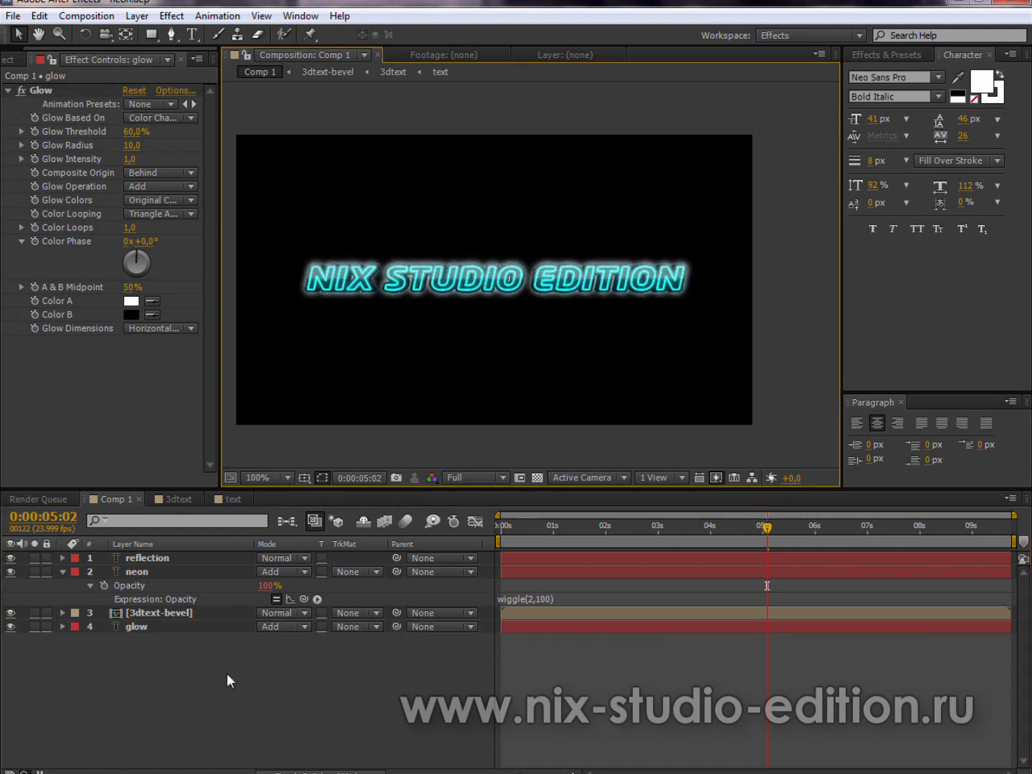
Create a dark grey solid named bg and move it to the bottom of the layer stack
{"action": "right_click", "coordinate": [198, 667]}
{"action": "mouse_move", "coordinate": [256, 513]}
{"action": "left_click", "coordinate": [478, 553]}
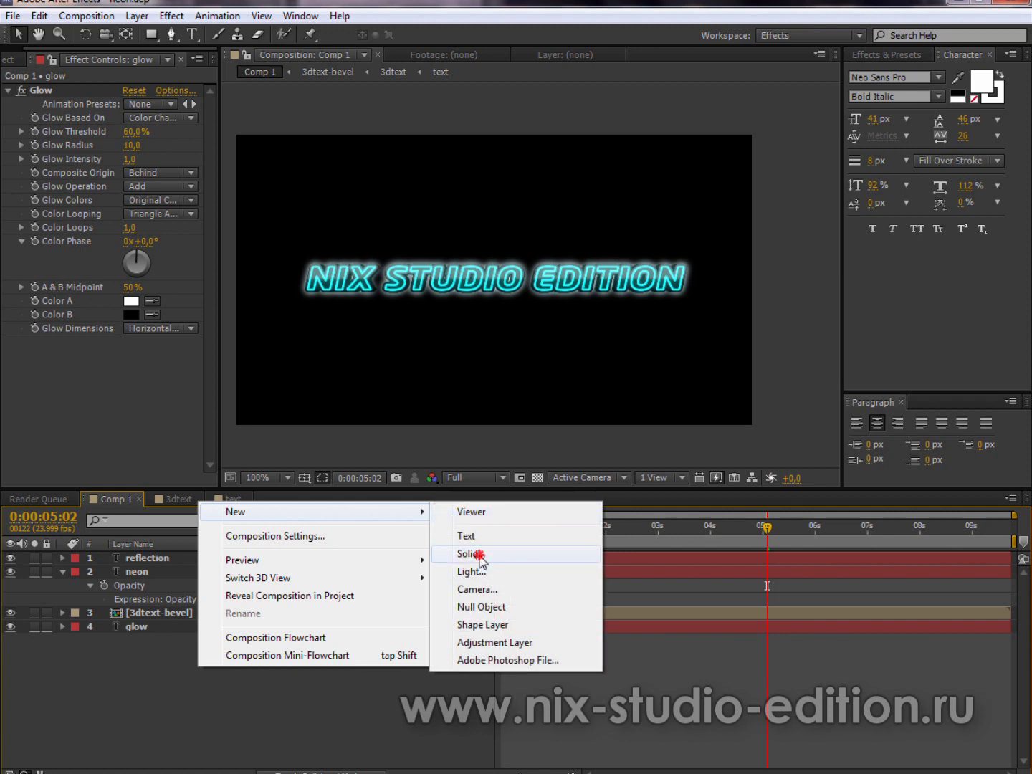
{"action": "type", "text": "bg"}
{"action": "left_click", "coordinate": [312, 516]}
{"action": "left_click_drag", "start_coordinate": [344, 644], "coordinate": [284, 623]}
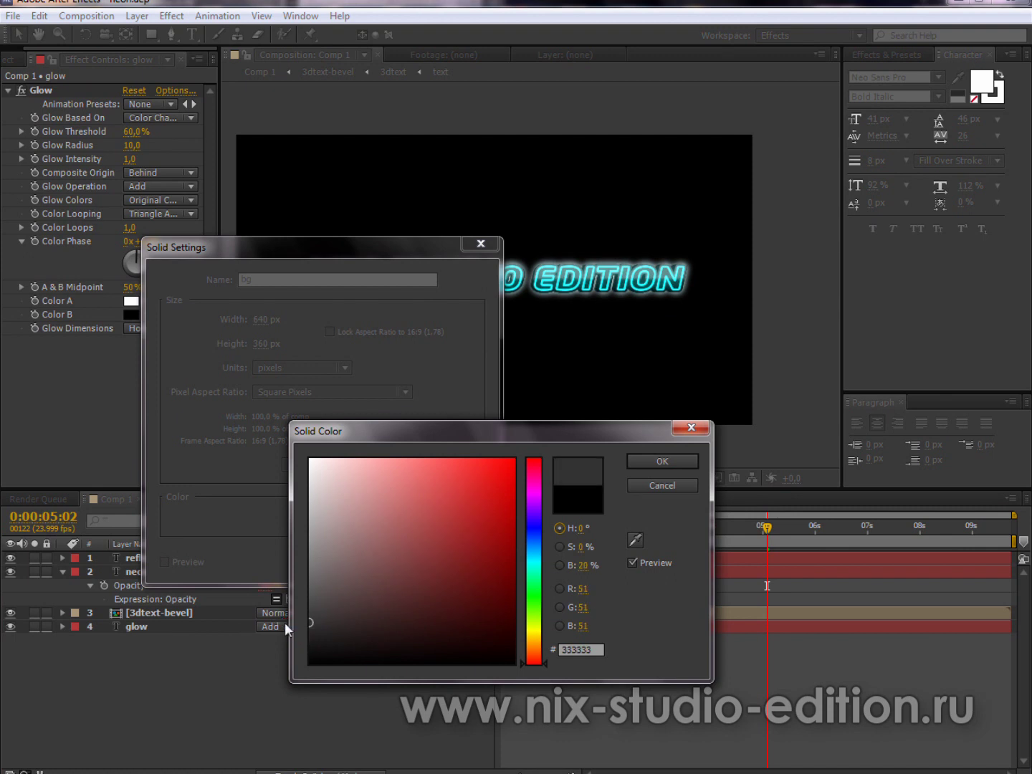
{"action": "left_click", "coordinate": [650, 461]}
{"action": "left_click", "coordinate": [383, 564]}
{"action": "left_click_drag", "start_coordinate": [136, 558], "coordinate": [144, 648]}
Add a black solid named vinete and place it just above bg
{"action": "right_click", "coordinate": [153, 676]}
{"action": "mouse_move", "coordinate": [236, 522]}
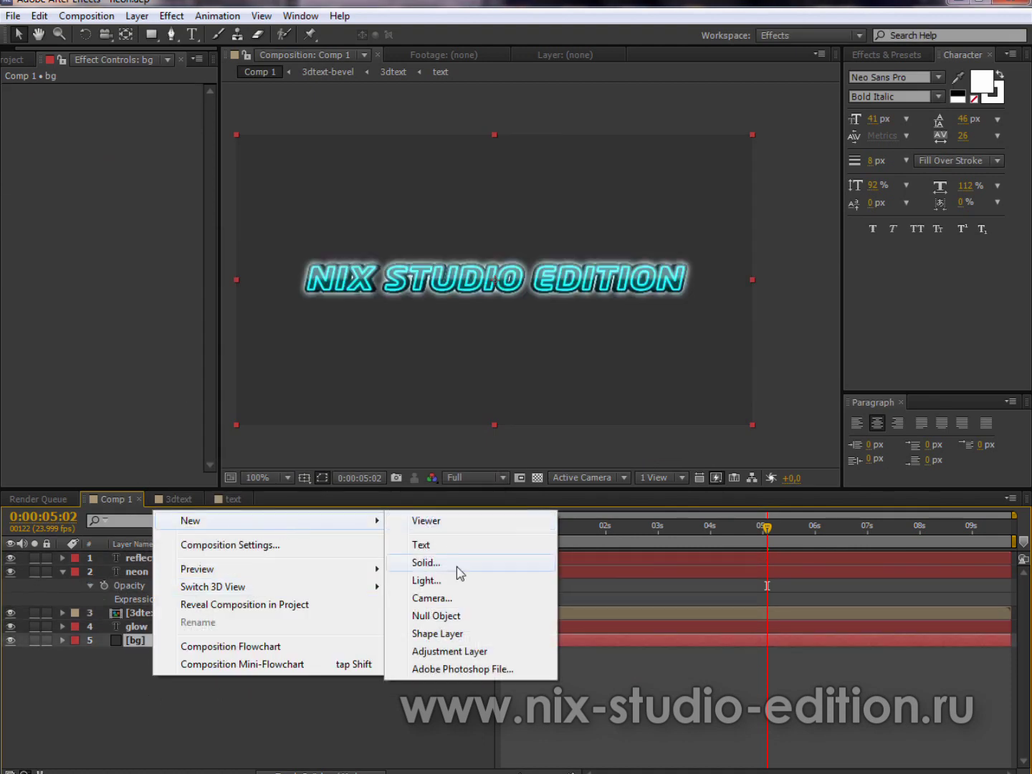
{"action": "left_click", "coordinate": [425, 563]}
{"action": "left_click", "coordinate": [320, 522]}
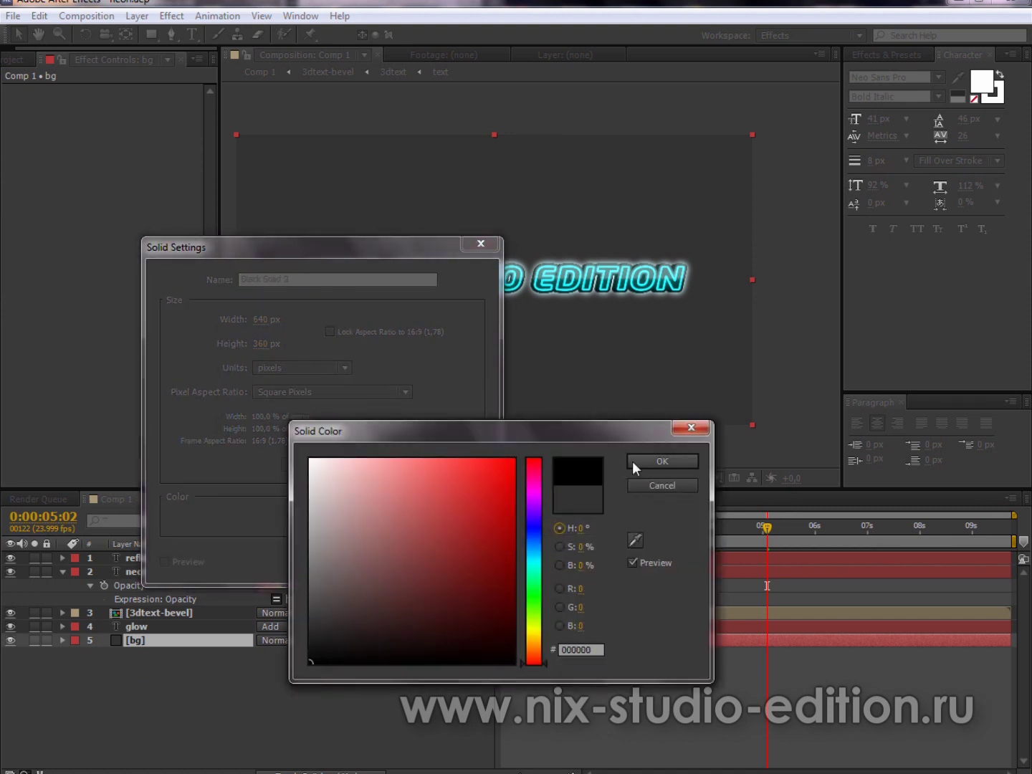
{"action": "left_click", "coordinate": [632, 462]}
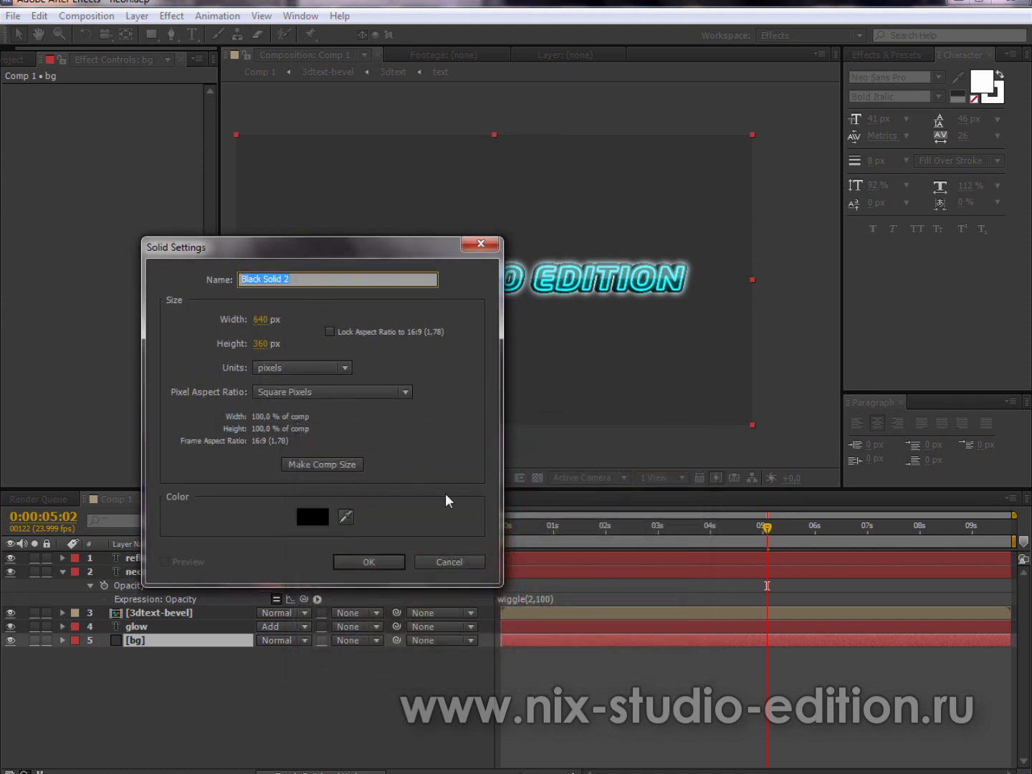
{"action": "type", "text": "vinete"}
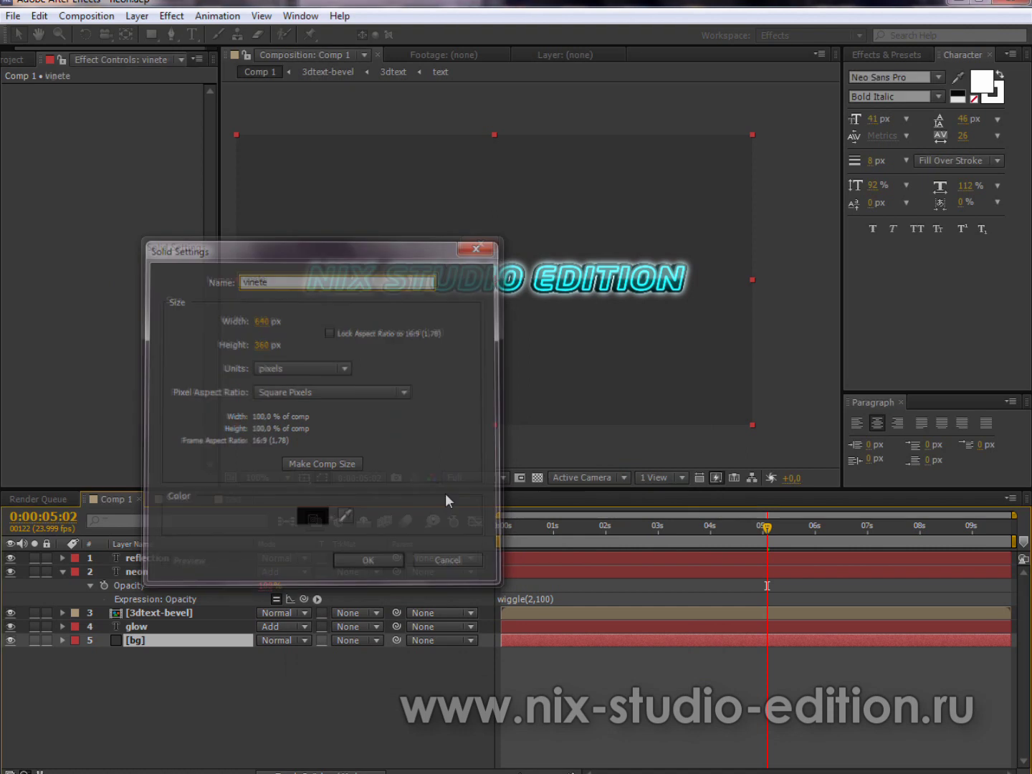
{"action": "key", "text": "Return"}
{"action": "left_click_drag", "start_coordinate": [143, 557], "coordinate": [151, 643]}
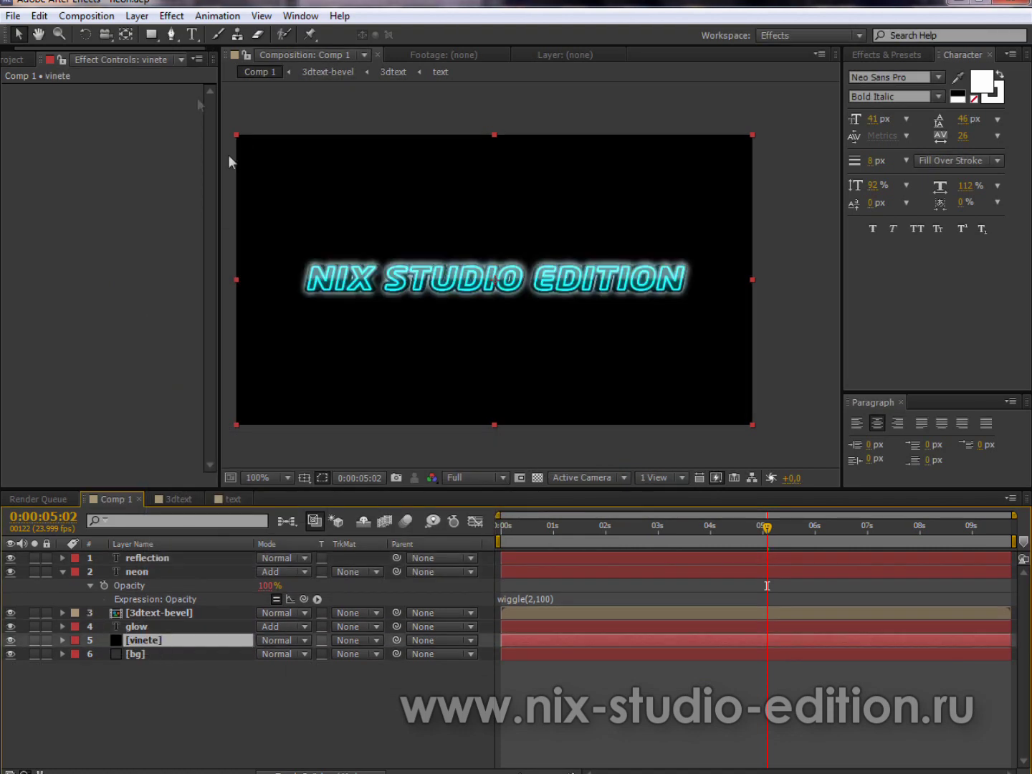
Draw a closed Pen mask on vinete around the title
{"action": "left_click", "coordinate": [171, 36]}
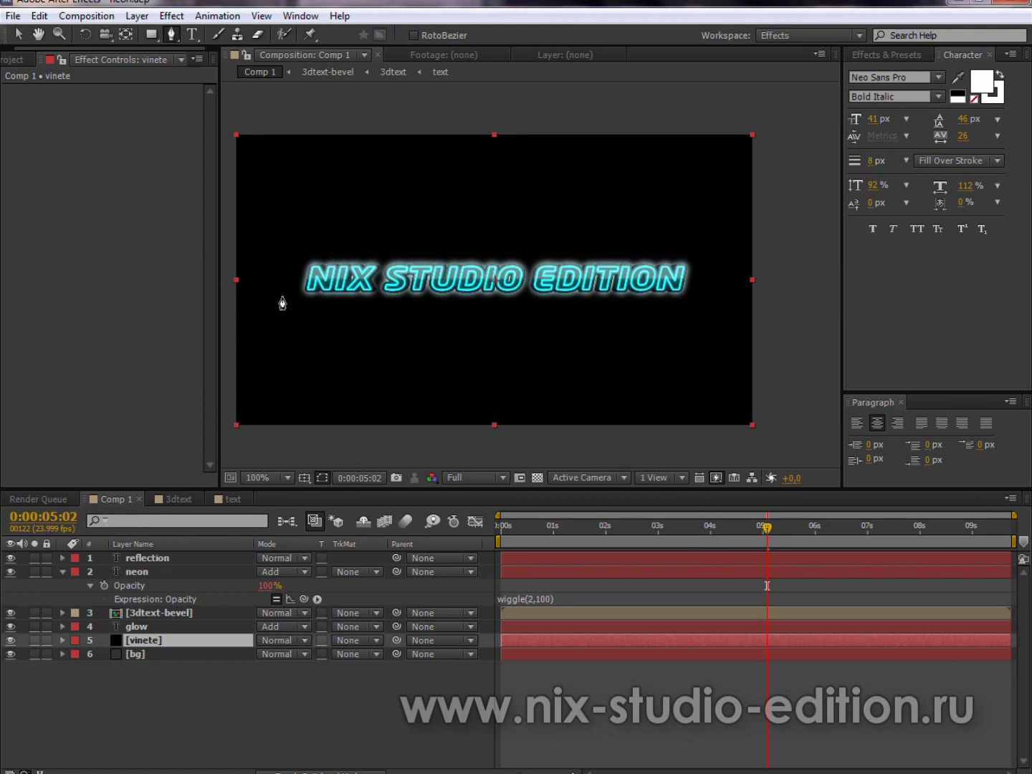
{"action": "left_click", "coordinate": [274, 280]}
{"action": "left_click", "coordinate": [306, 232]}
{"action": "left_click", "coordinate": [357, 223]}
{"action": "left_click", "coordinate": [425, 224]}
{"action": "left_click", "coordinate": [457, 178]}
{"action": "left_click_drag", "start_coordinate": [496, 190], "coordinate": [506, 212]}
{"action": "left_click", "coordinate": [517, 228]}
{"action": "left_click", "coordinate": [591, 228]}
{"action": "left_click", "coordinate": [655, 219]}
{"action": "left_click", "coordinate": [704, 231]}
{"action": "left_click", "coordinate": [718, 274]}
{"action": "left_click", "coordinate": [690, 329]}
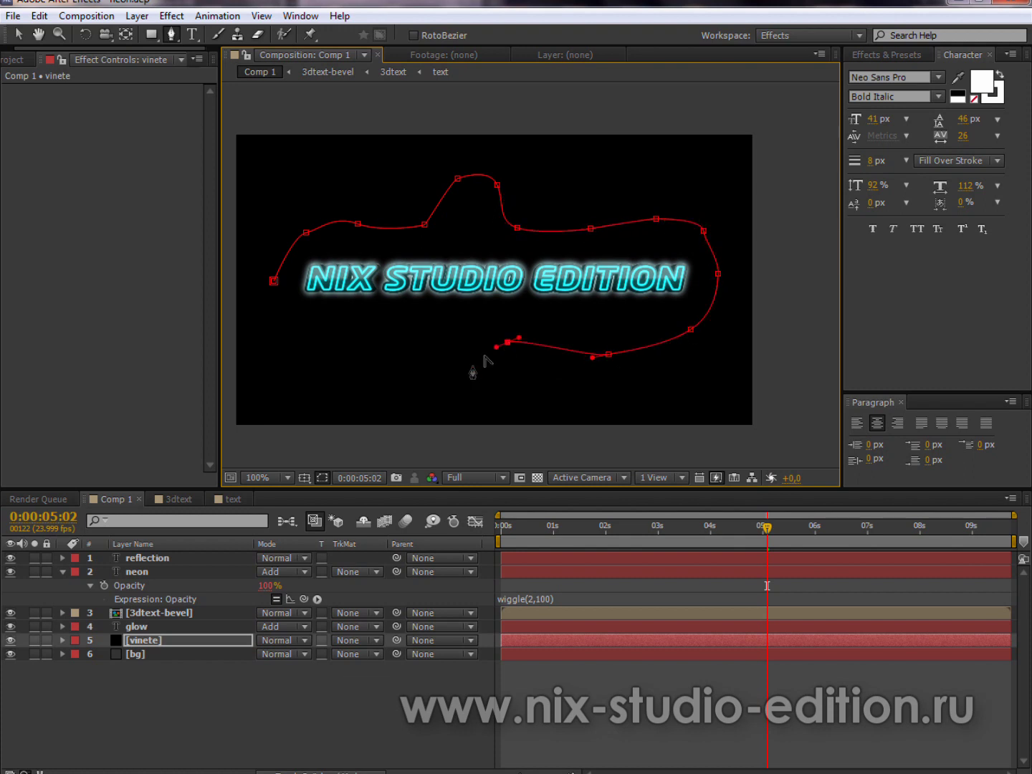
{"action": "double_click", "coordinate": [479, 364]}
Set vinete's Mask 1 to Subtract with a 128 px feather
{"action": "key", "text": "v"}
{"action": "left_click", "coordinate": [172, 643]}
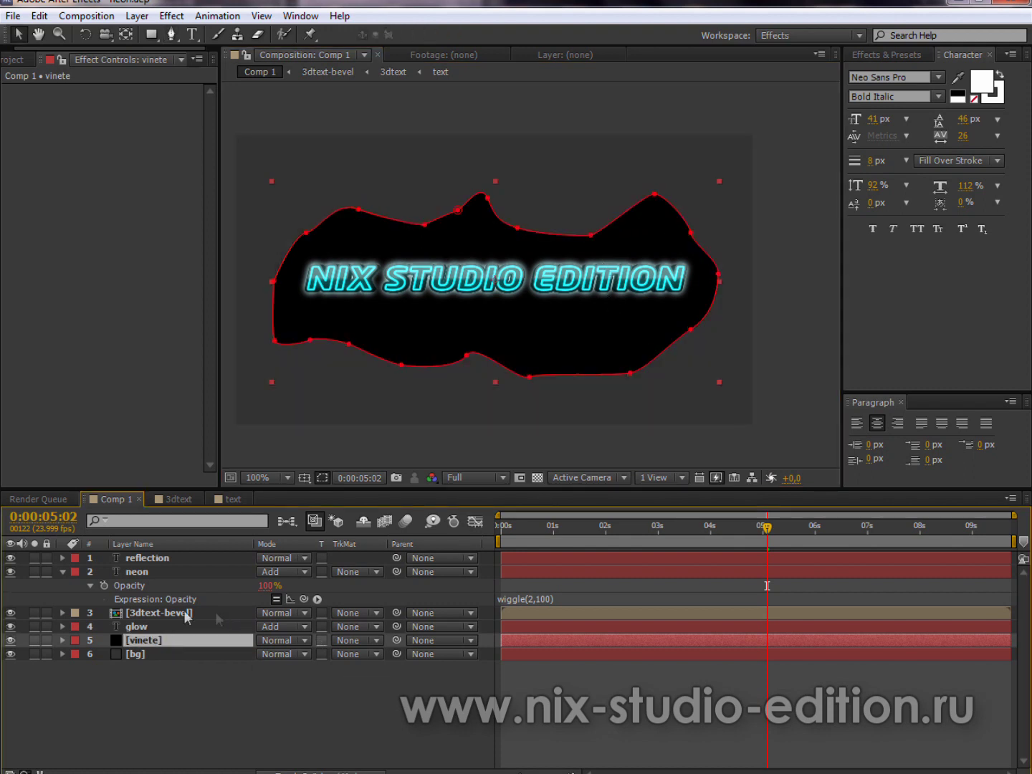
{"action": "key", "text": "m"}
{"action": "left_click", "coordinate": [283, 654]}
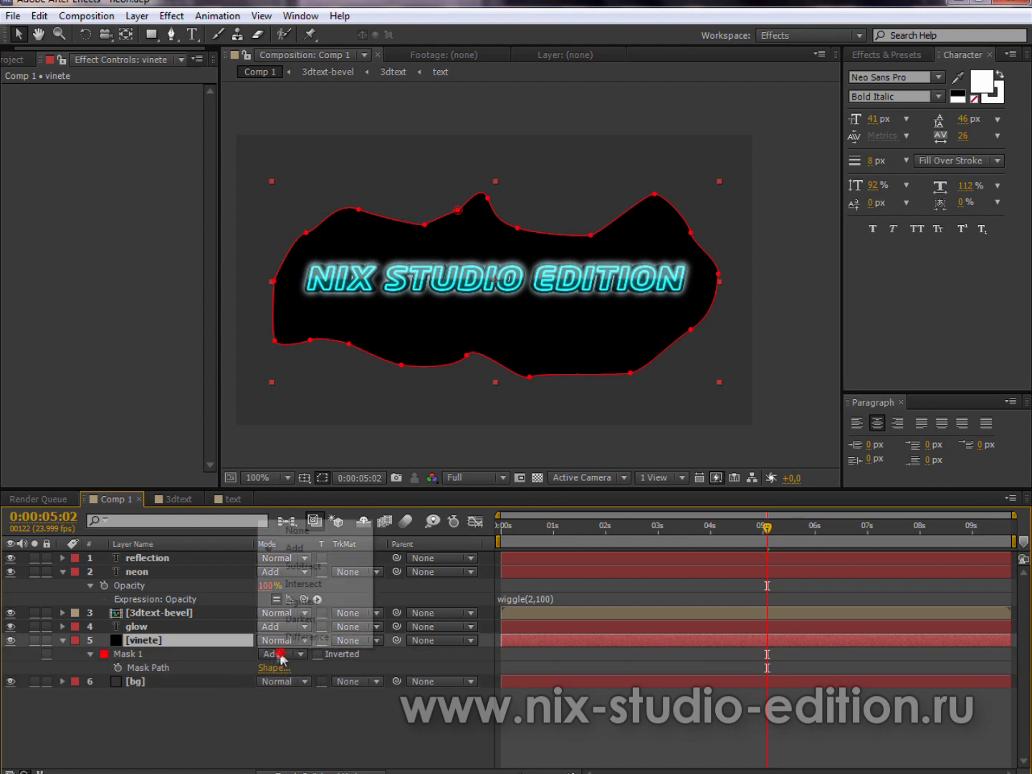
{"action": "left_click", "coordinate": [293, 564]}
{"action": "key", "text": "f"}
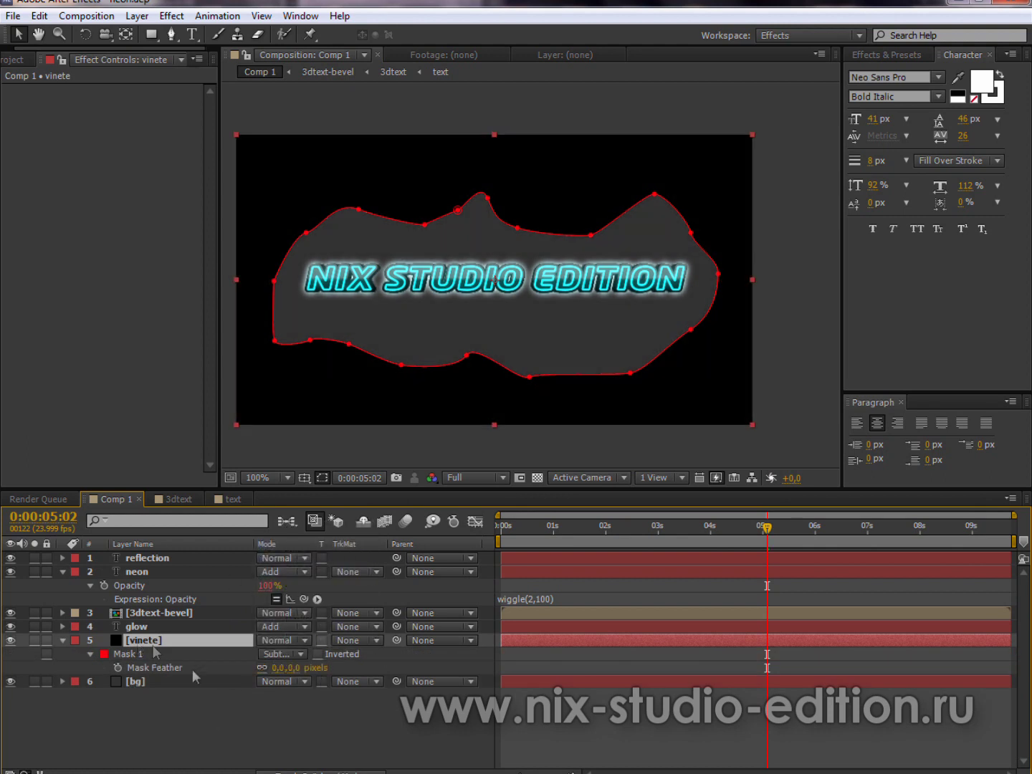
{"action": "mouse_move", "coordinate": [283, 668]}
{"action": "left_mouse_down"}
{"action": "mouse_move", "coordinate": [345, 667]}
{"action": "mouse_move", "coordinate": [283, 727]}
{"action": "left_mouse_up"}
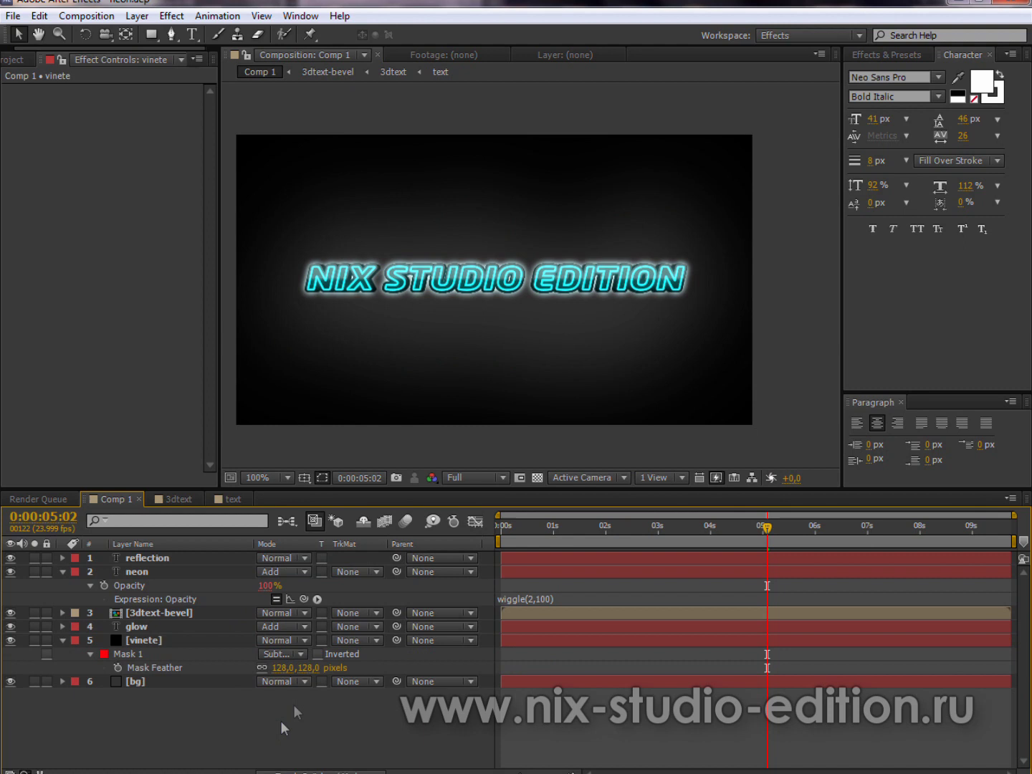
{"action": "left_click", "coordinate": [468, 298]}
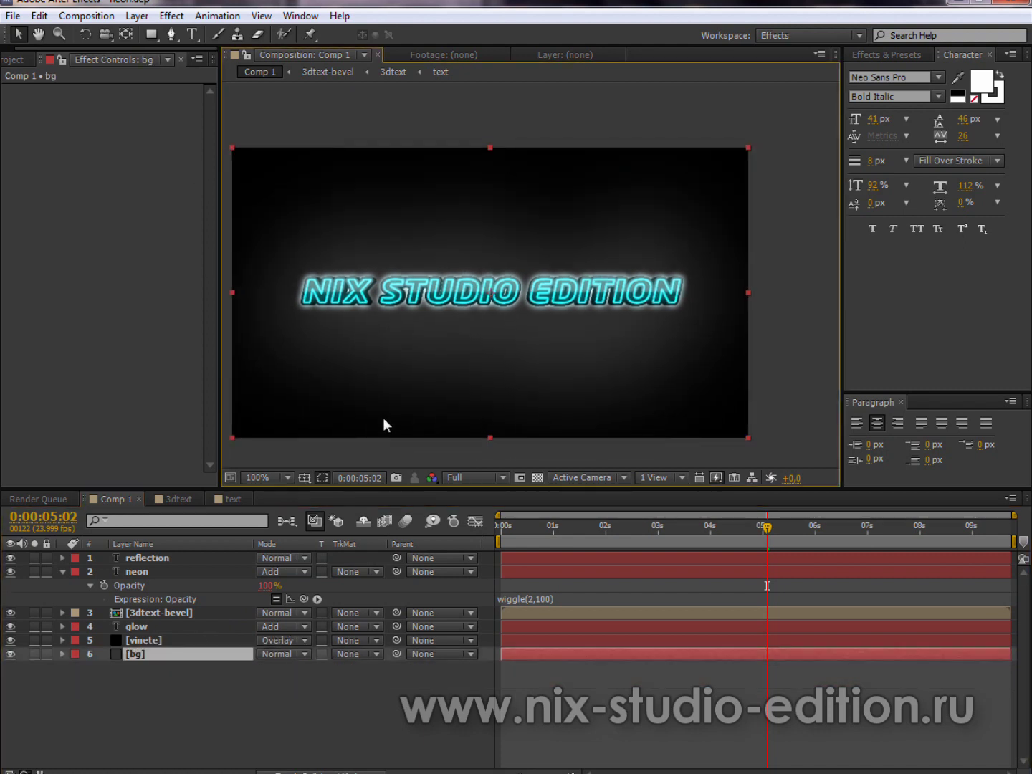
Find GrungeTexture-3.jpg in the Project panel and preview it in its footage viewer
{"action": "scroll", "coordinate": [491, 362], "scroll_direction": "up", "scroll_amount": 2}
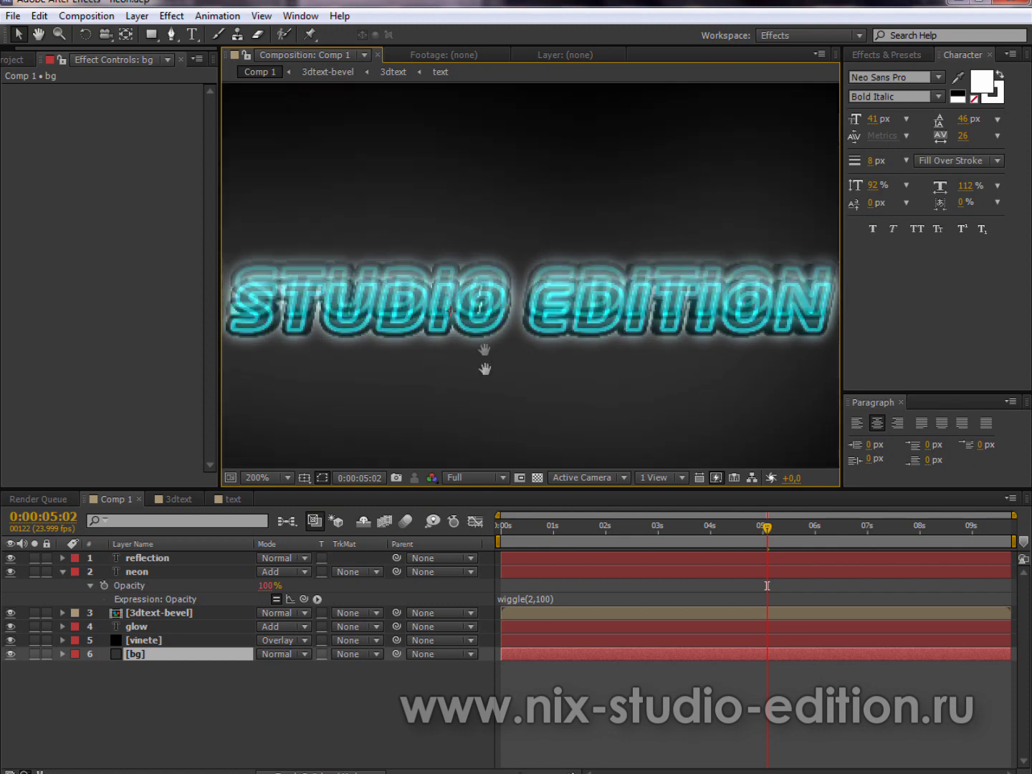
{"action": "scroll", "coordinate": [476, 347], "scroll_direction": "down", "scroll_amount": 2}
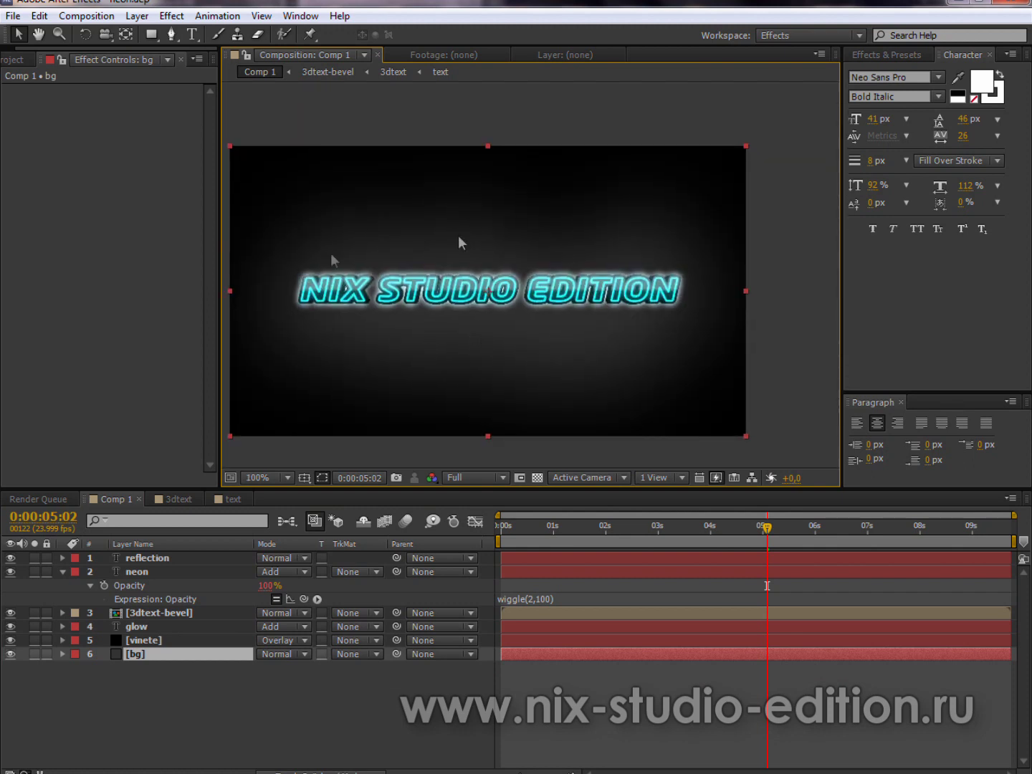
{"action": "left_click", "coordinate": [16, 63]}
{"action": "left_click", "coordinate": [74, 355]}
{"action": "left_click", "coordinate": [50, 384]}
{"action": "left_click", "coordinate": [59, 301]}
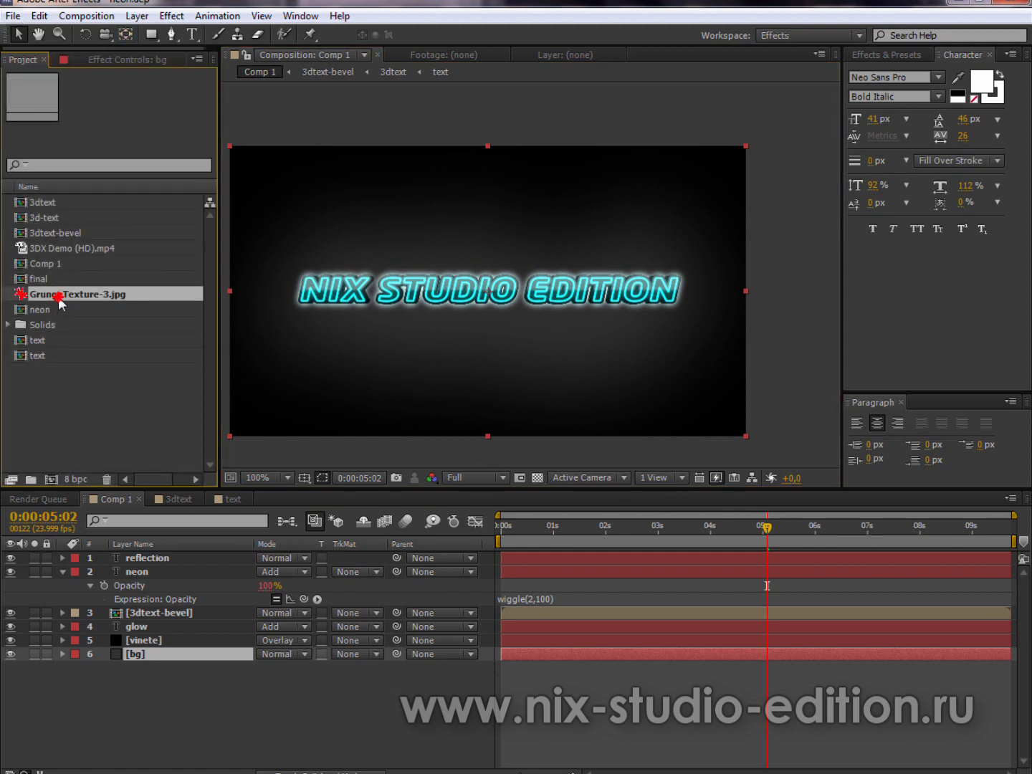
{"action": "double_click", "coordinate": [59, 300]}
{"action": "scroll", "coordinate": [404, 294], "scroll_direction": "down", "scroll_amount": 5}
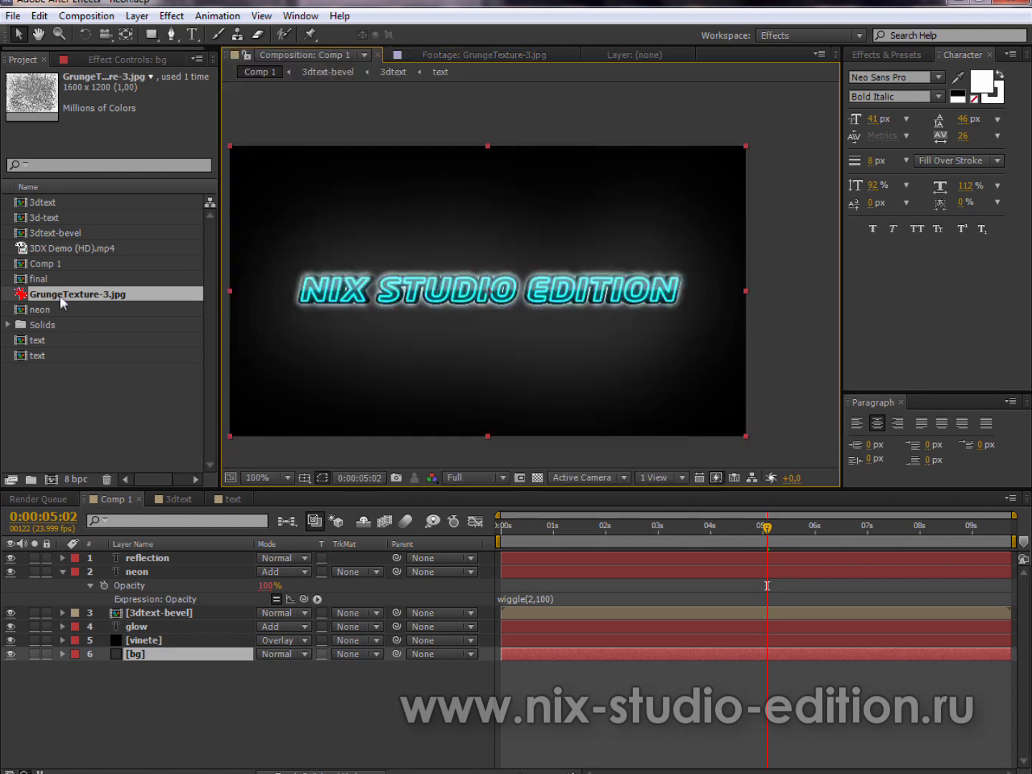
Place the GrungeTexture-3.jpg layer between vinete and bg, blended in Overlay mode
{"action": "left_click_drag", "start_coordinate": [62, 303], "coordinate": [149, 644]}
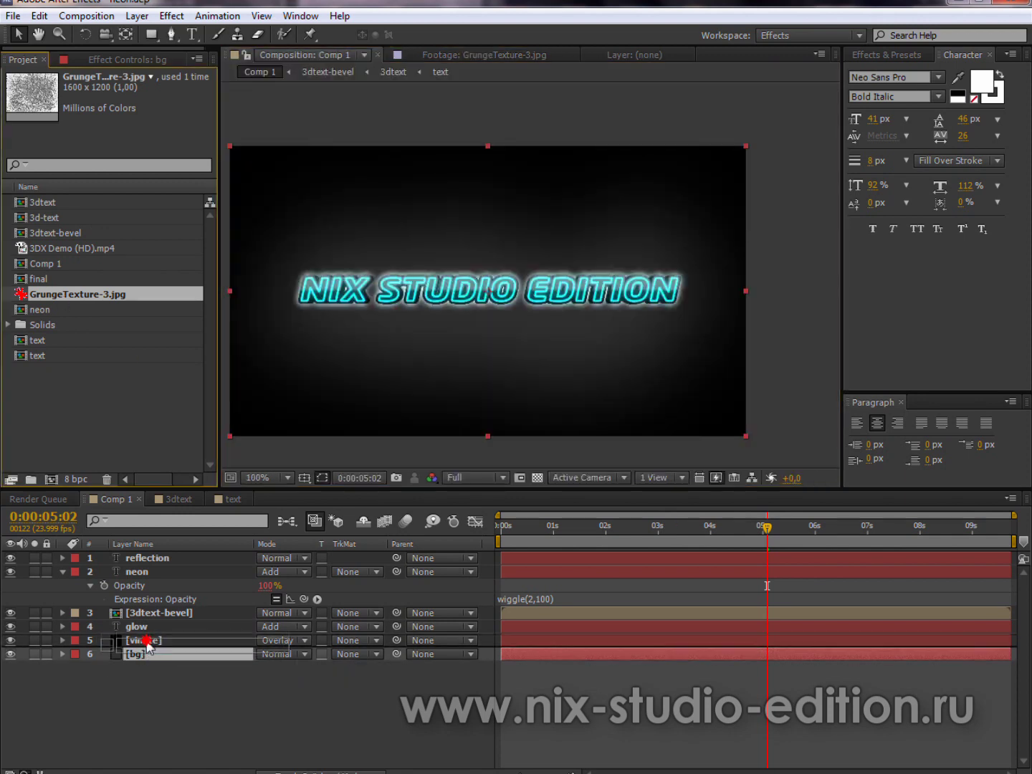
{"action": "left_click_drag", "start_coordinate": [148, 645], "coordinate": [147, 649]}
{"action": "left_click", "coordinate": [283, 653]}
{"action": "left_click", "coordinate": [322, 370]}
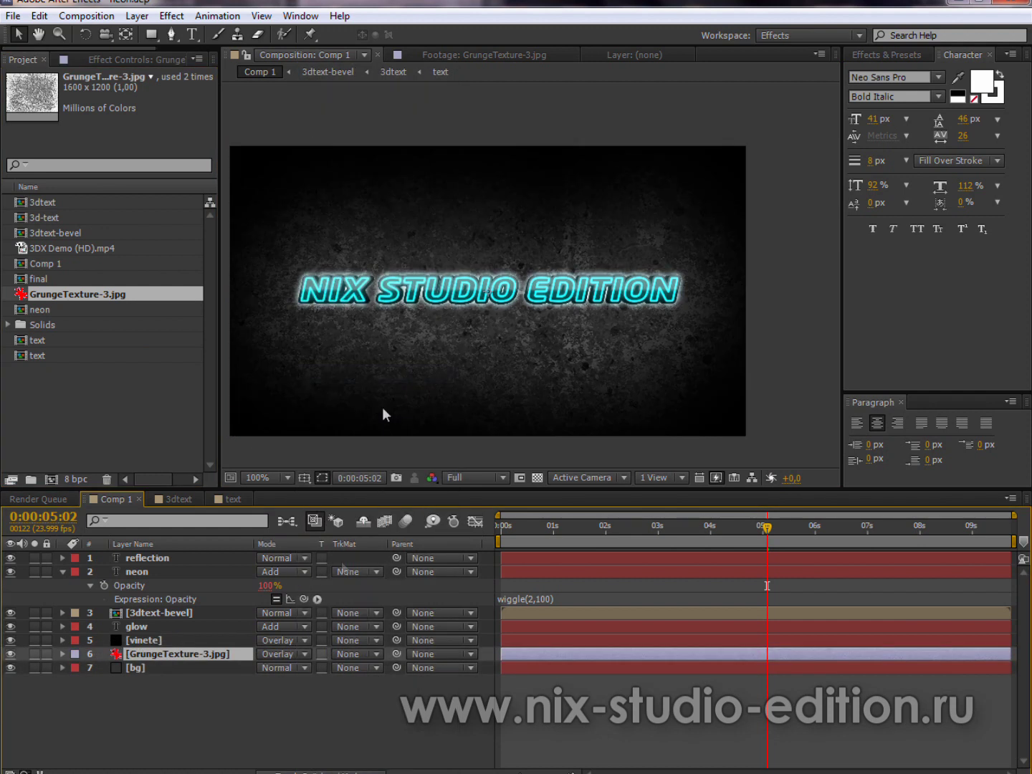
{"action": "scroll", "coordinate": [385, 401], "scroll_direction": "up", "scroll_amount": 2}
{"action": "scroll", "coordinate": [546, 344], "scroll_direction": "down", "scroll_amount": 2}
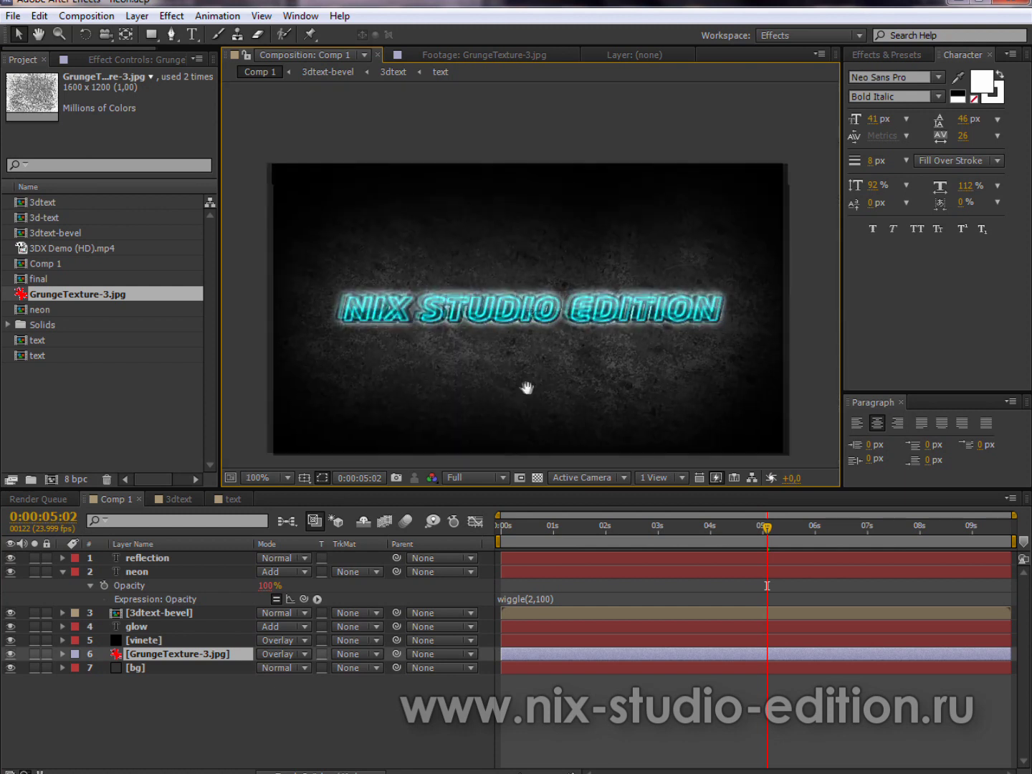
Pre-compose the vinete, GrungeTexture-3.jpg and bg layers into BG-MAIN, then preview the comp
{"action": "key", "text": "Home"}
{"action": "left_click", "coordinate": [143, 640]}
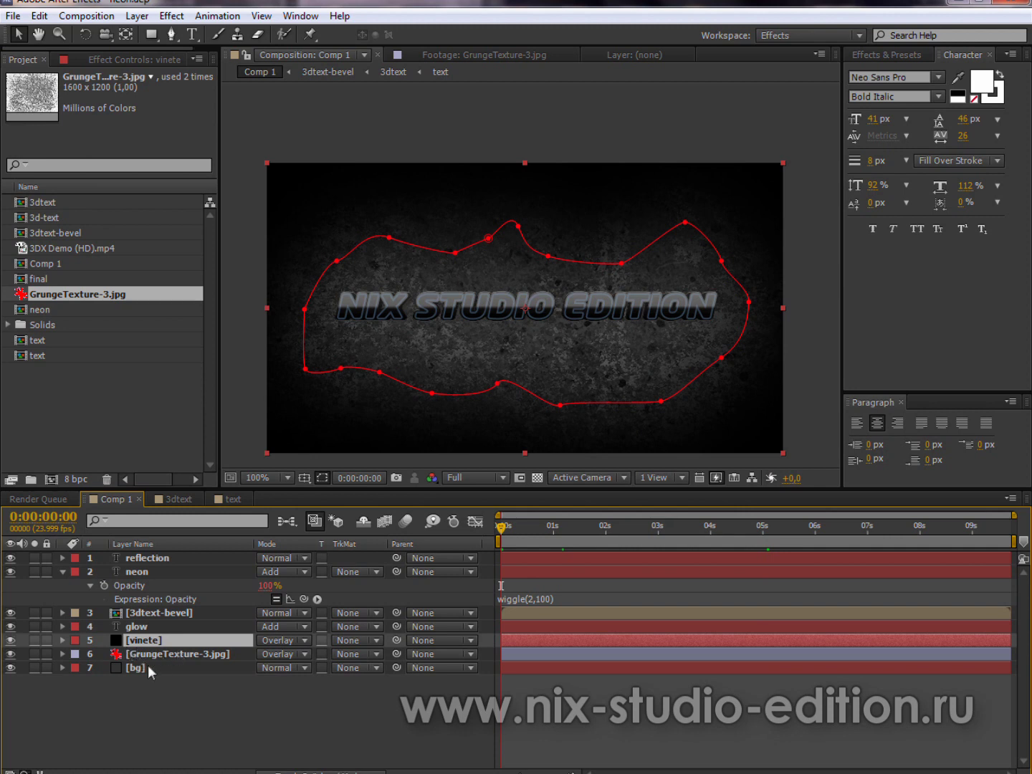
{"action": "left_click", "coordinate": [137, 669], "text": "shift"}
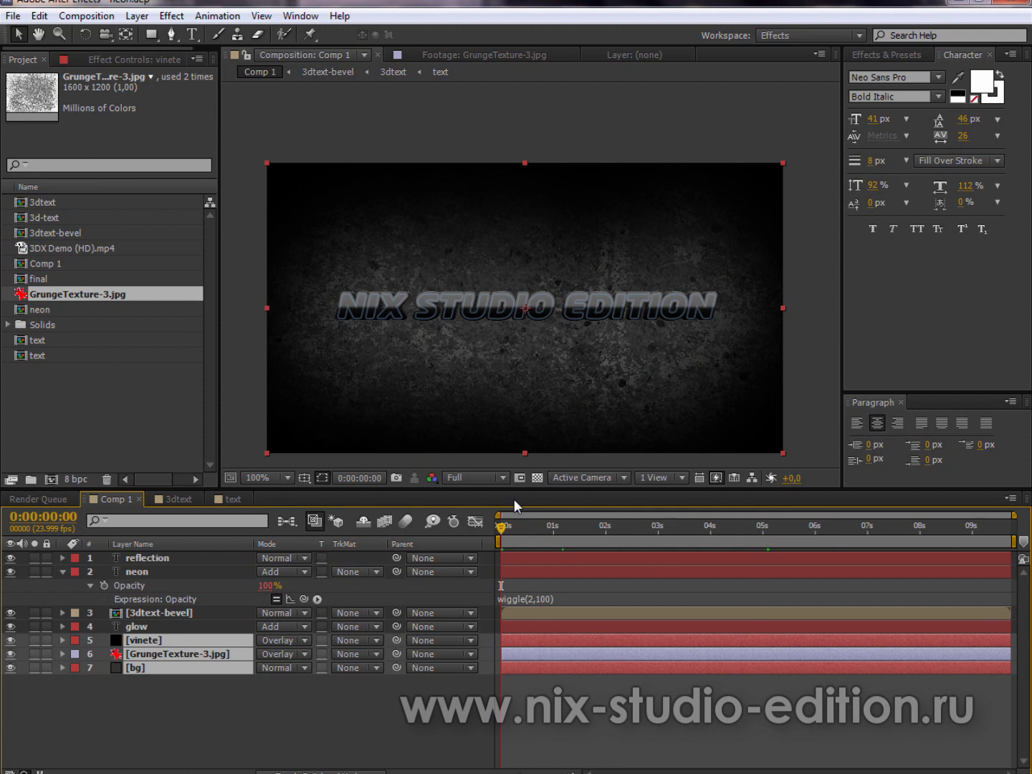
{"action": "left_click", "coordinate": [136, 16]}
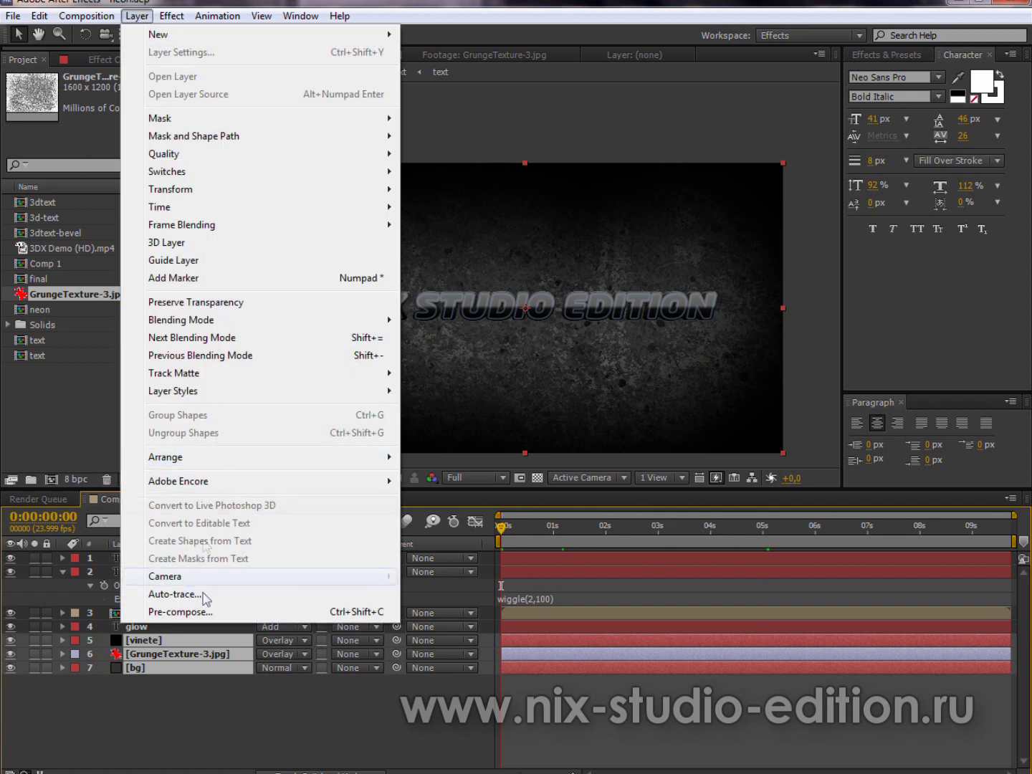
{"action": "left_click", "coordinate": [204, 611]}
{"action": "type", "text": "BG-MAIN"}
{"action": "key", "text": "Return"}
{"action": "key", "text": "space"}
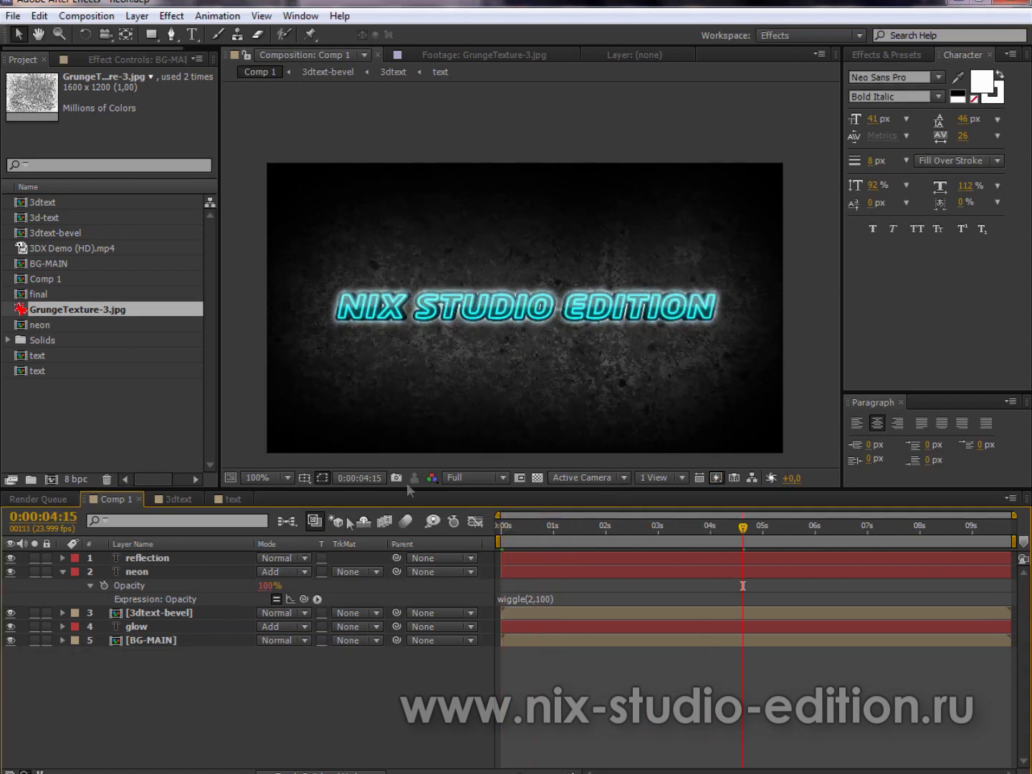
Duplicate the glow layer, move the copy below the original and rename it glow-bg
{"action": "left_click", "coordinate": [163, 628]}
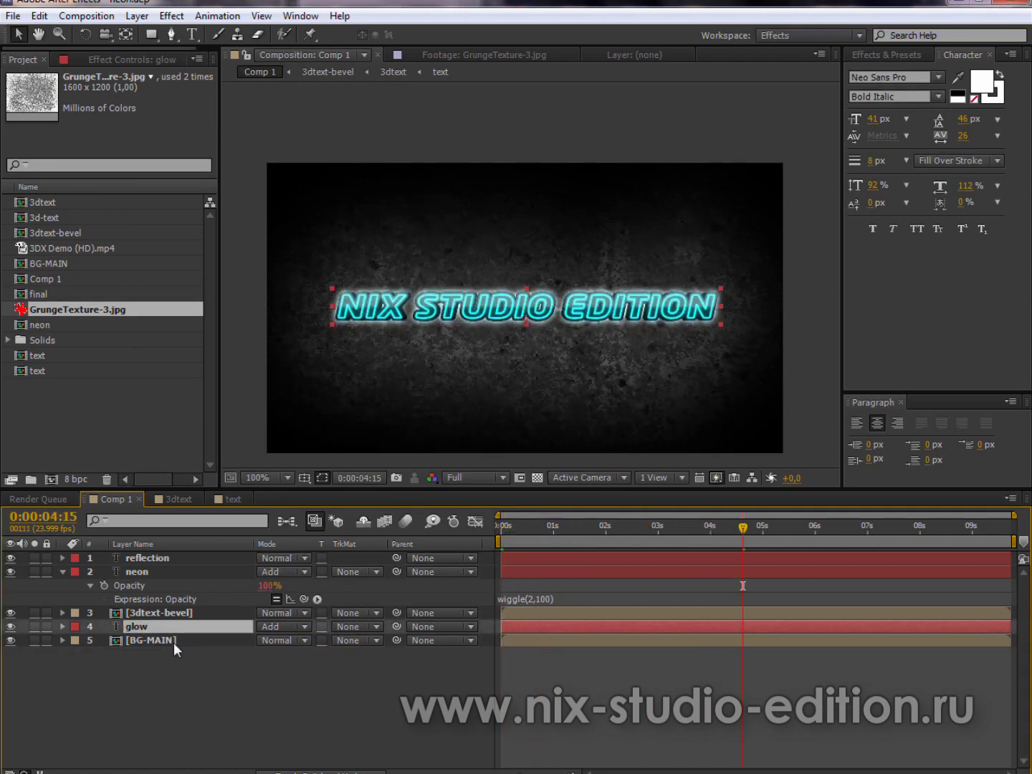
{"action": "key", "text": "ctrl+d"}
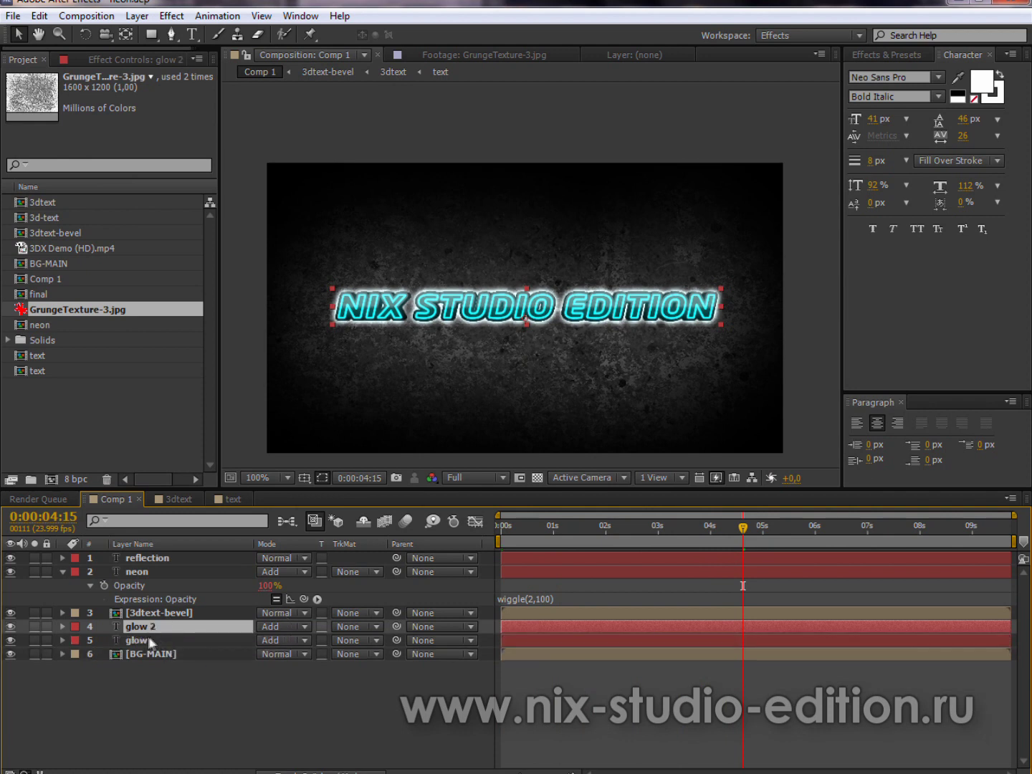
{"action": "left_click_drag", "start_coordinate": [153, 628], "coordinate": [153, 646]}
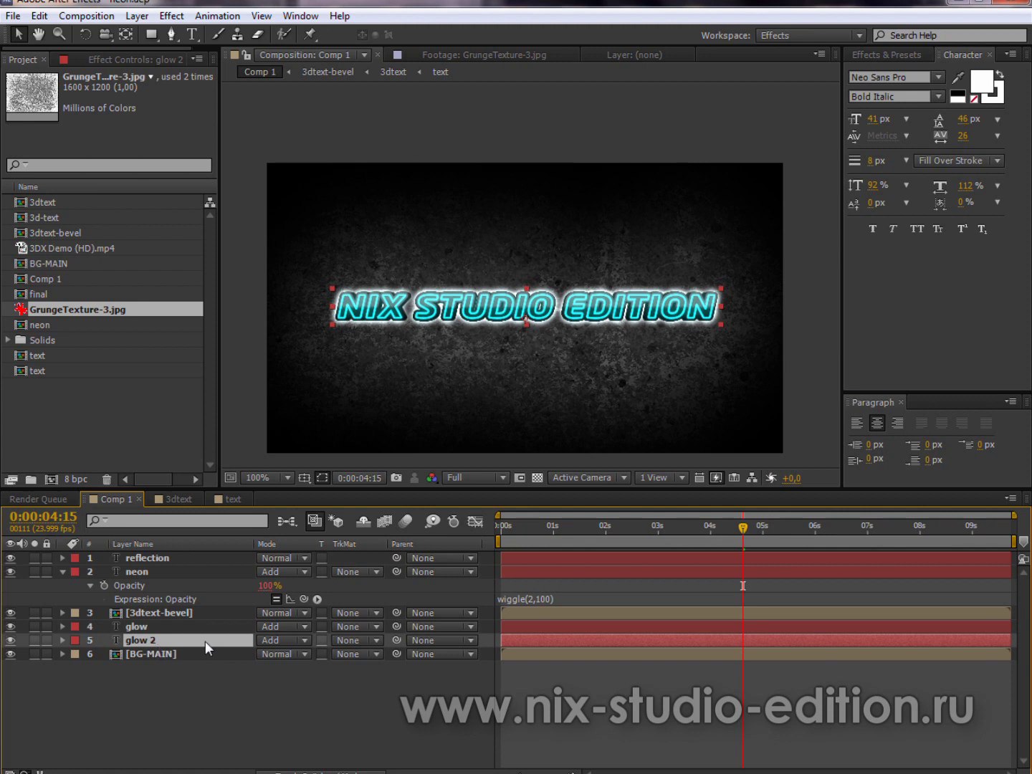
{"action": "key", "text": "Return"}
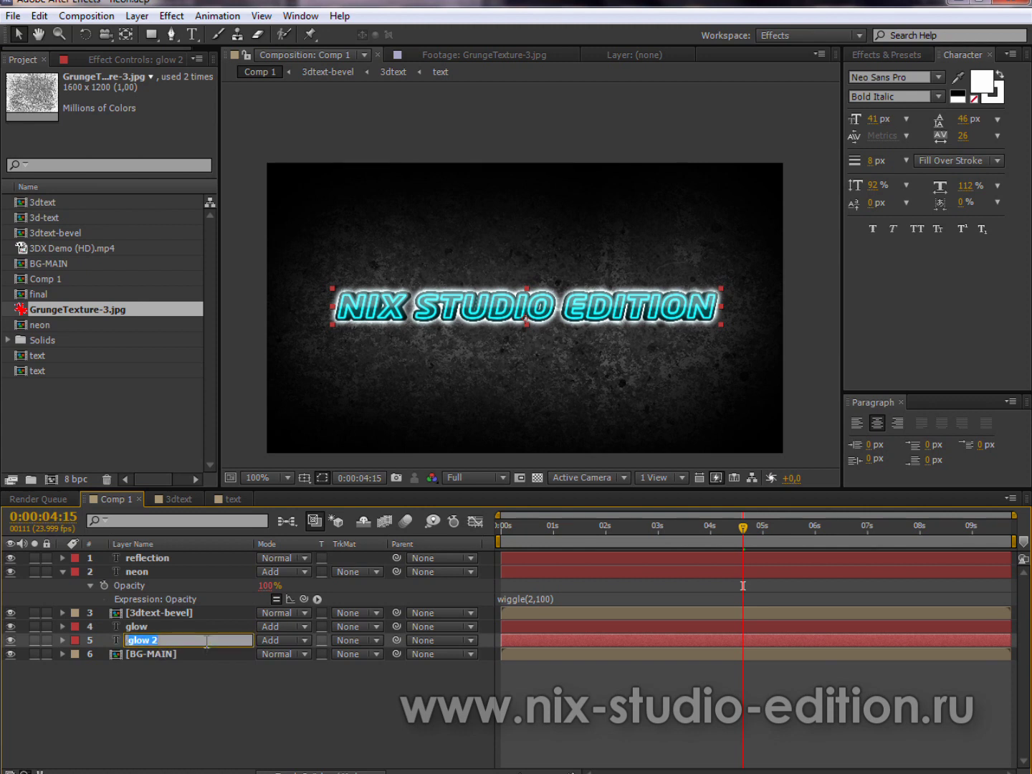
{"action": "type", "text": "g"}
{"action": "key", "text": "Return"}
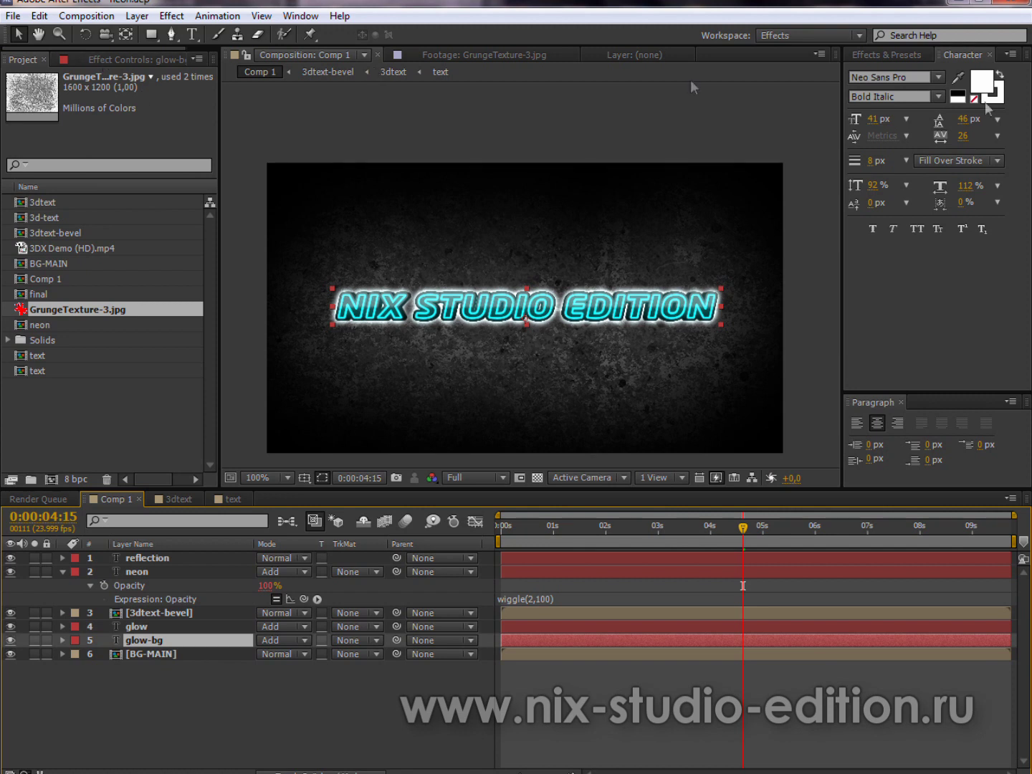
Widen glow-bg's Glow Radius to 83 and change the text stroke width value
{"action": "left_click", "coordinate": [133, 61]}
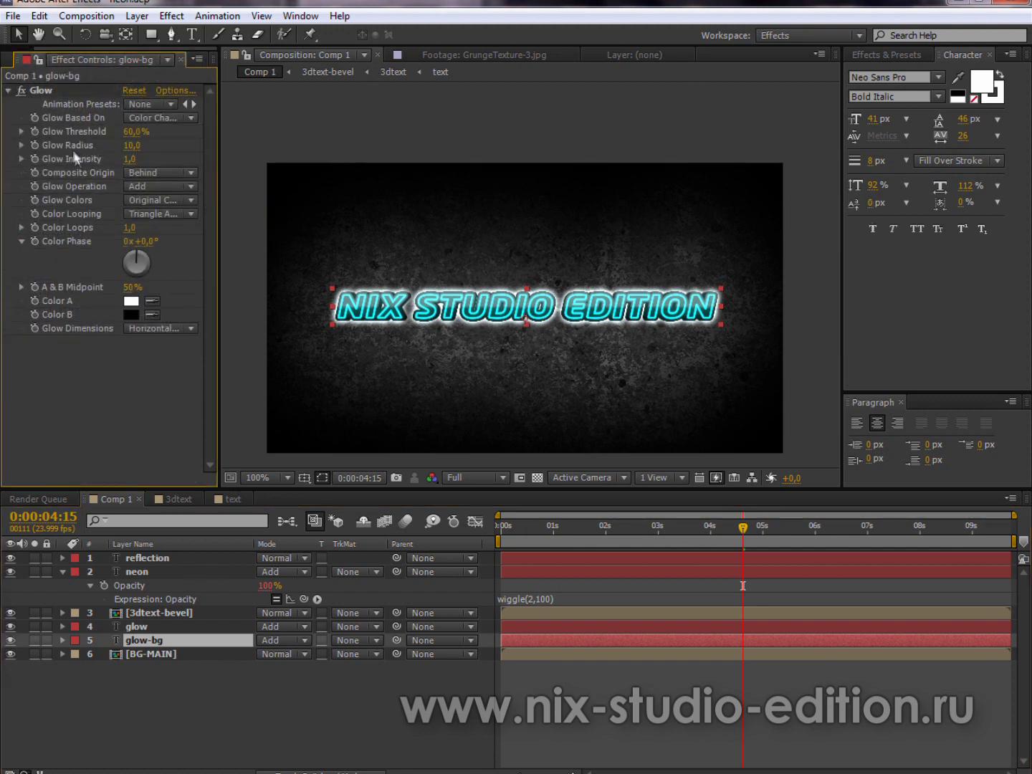
{"action": "left_click_drag", "start_coordinate": [132, 145], "coordinate": [182, 146]}
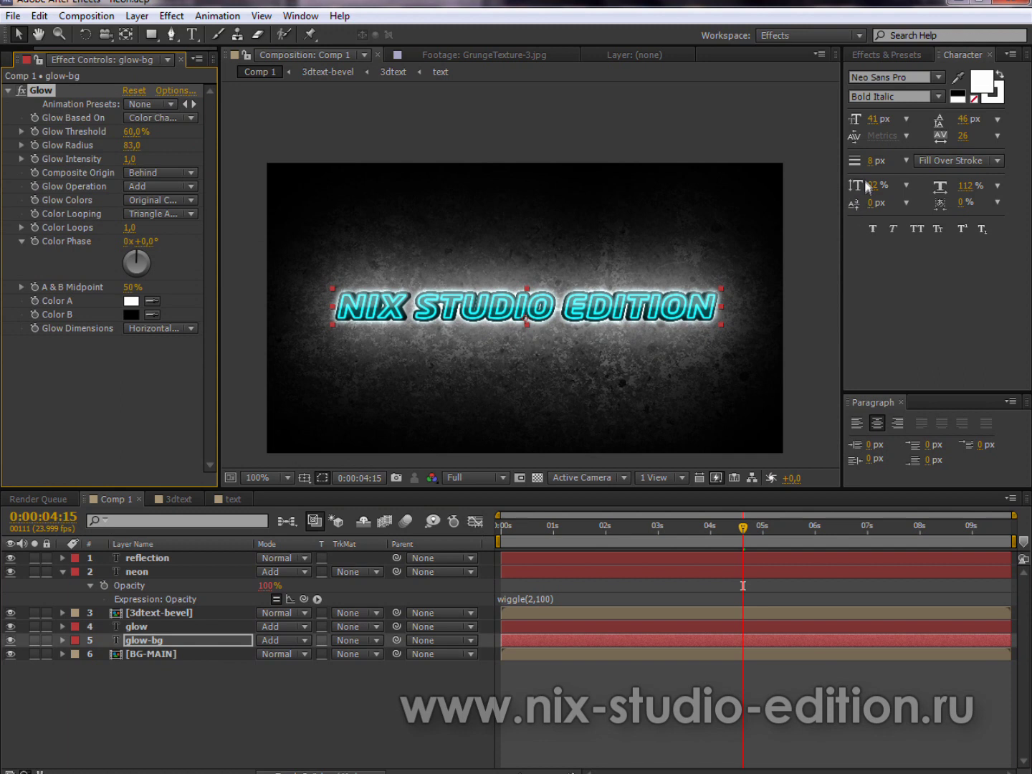
{"action": "left_click", "coordinate": [874, 162]}
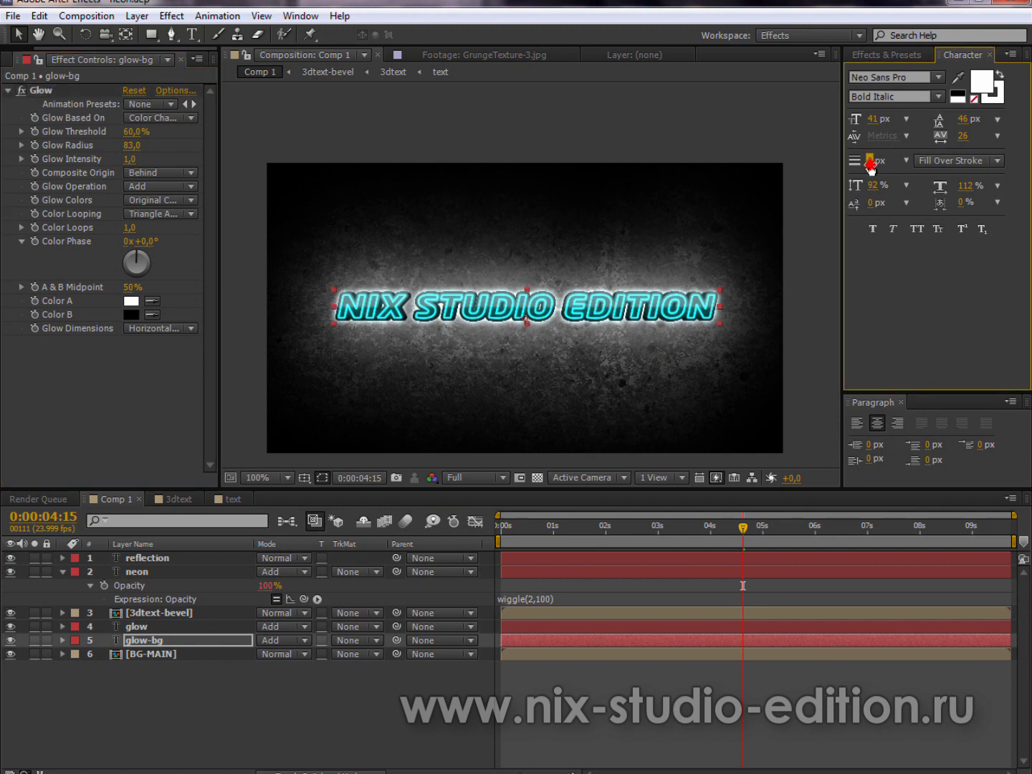
{"action": "type", "text": "2"}
{"action": "key", "text": "Return"}
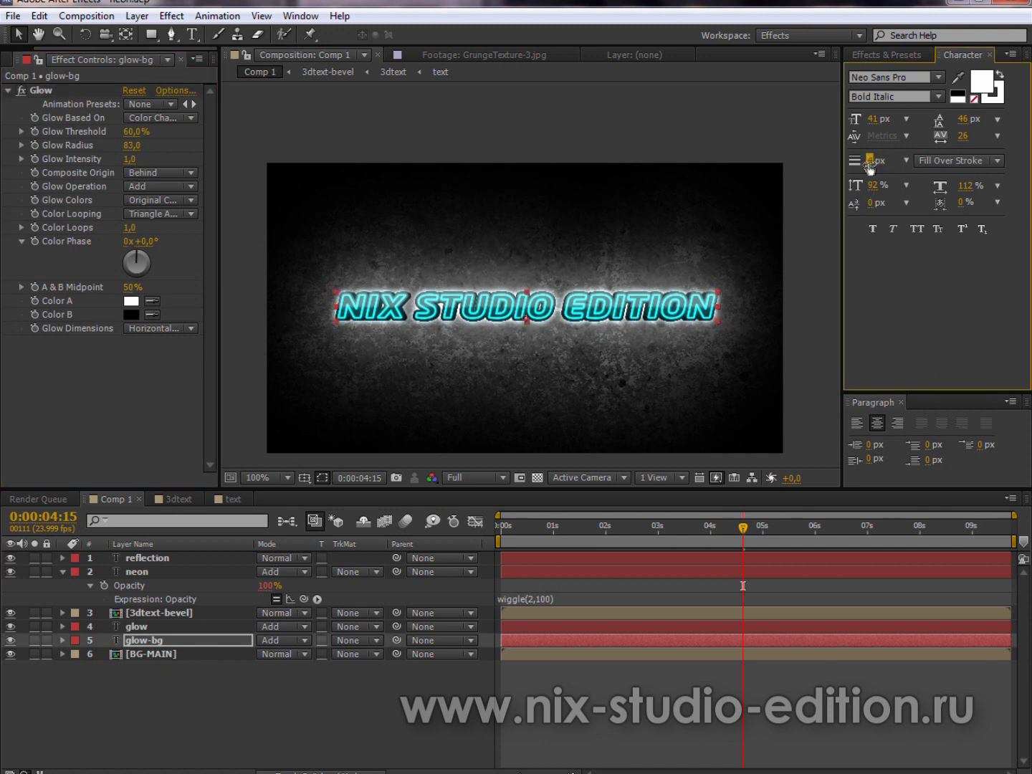
{"action": "key", "text": "t"}
{"action": "left_click", "coordinate": [137, 571]}
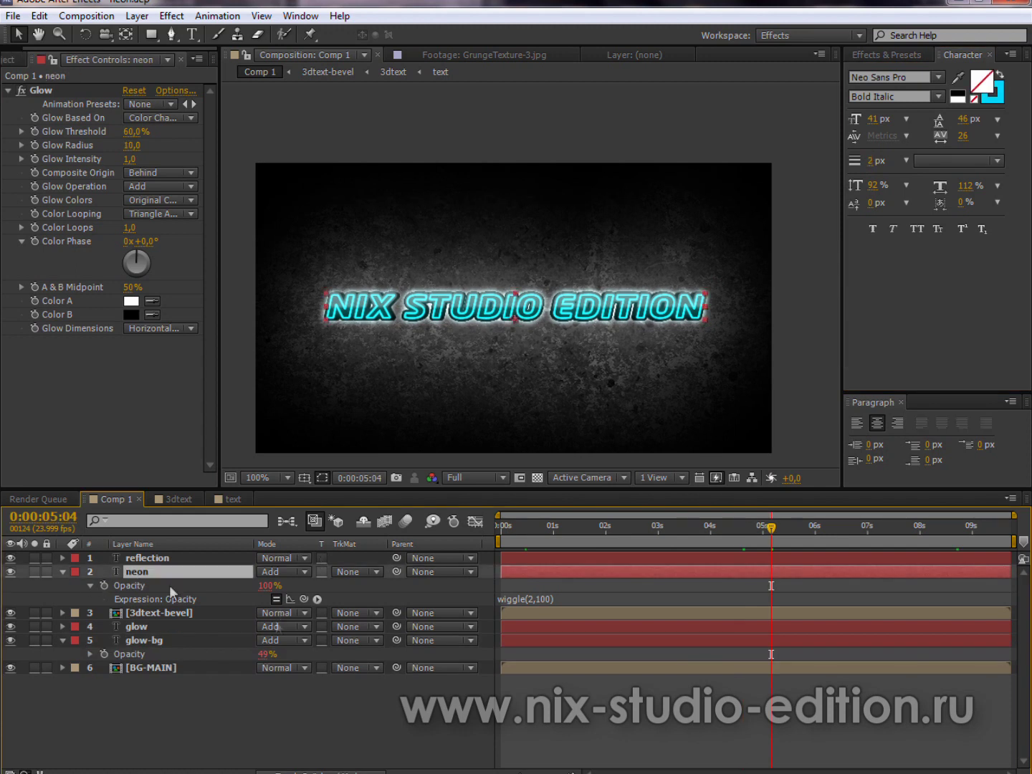
Duplicate neon as neon 2, lower its opacity to 72%, and scrub to preview the glow
{"action": "key", "text": "ctrl+d"}
{"action": "scroll", "coordinate": [502, 346], "scroll_direction": "up", "scroll_amount": 1}
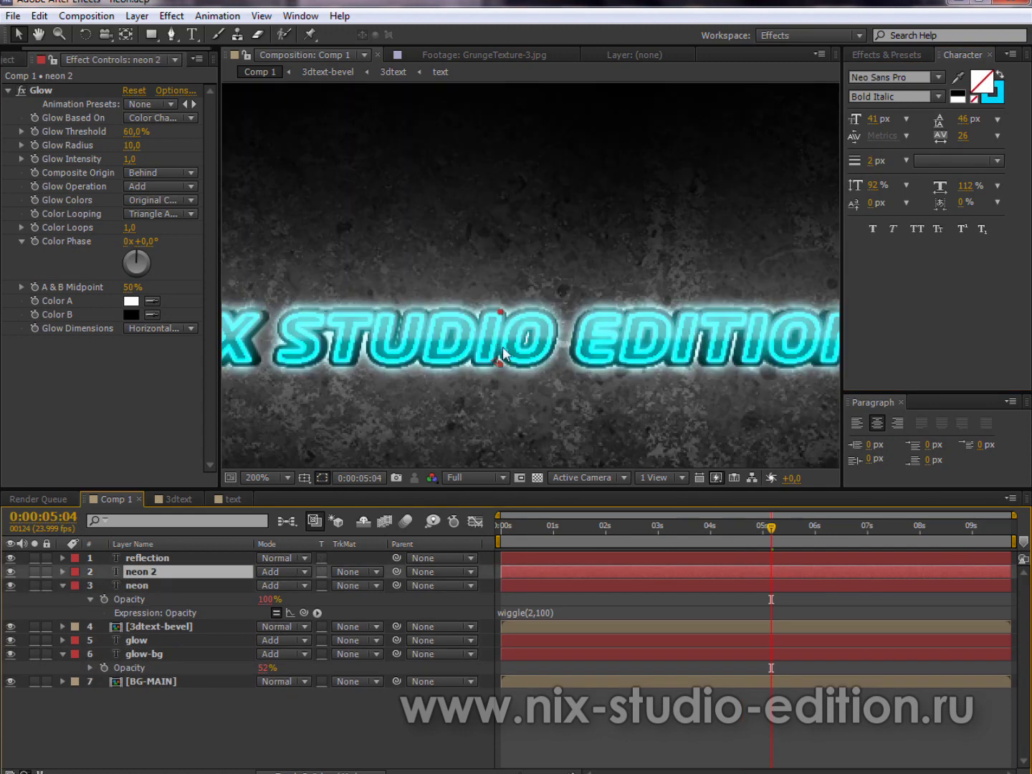
{"action": "scroll", "coordinate": [456, 275], "scroll_direction": "down", "scroll_amount": 1}
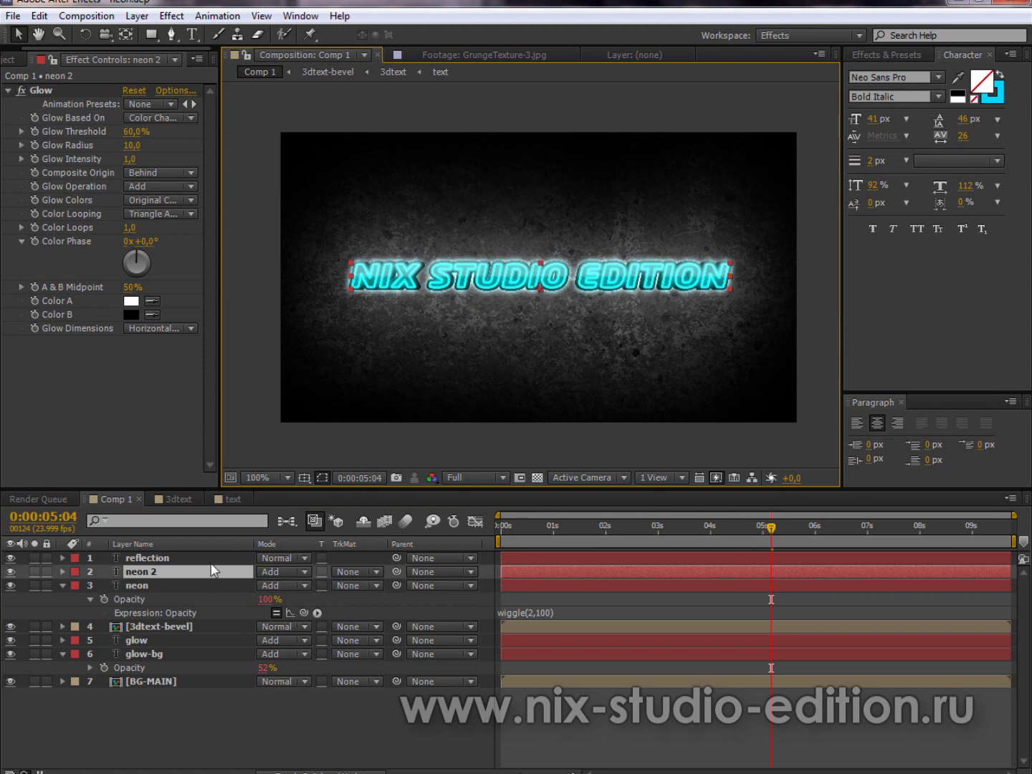
{"action": "key", "text": "t"}
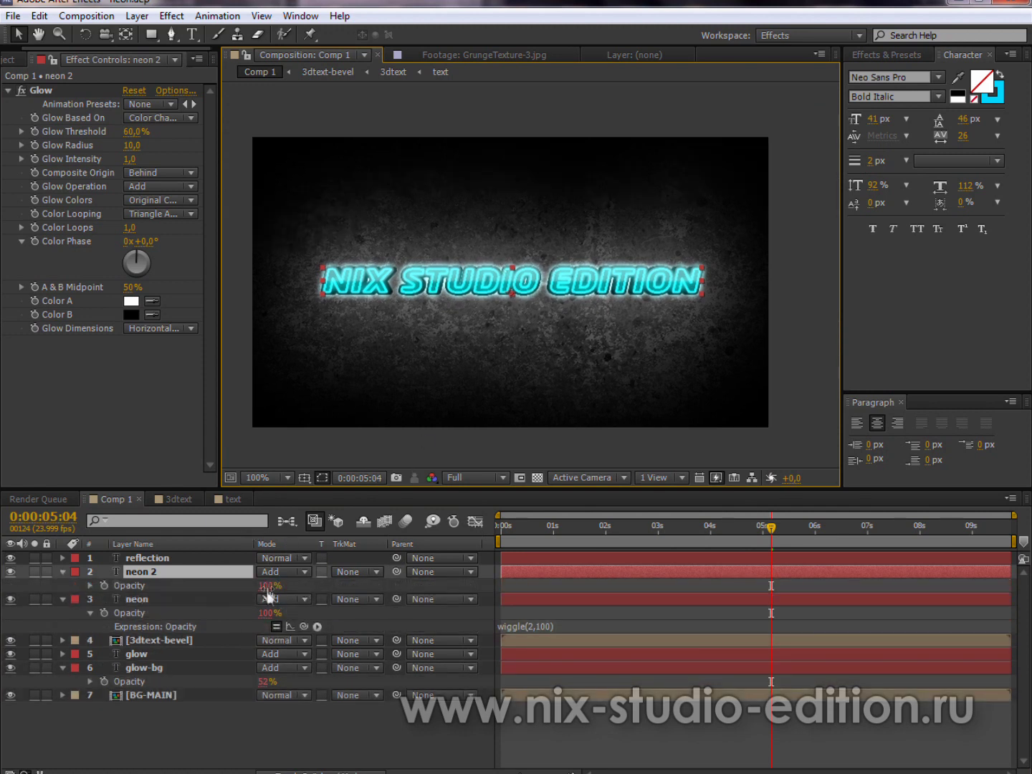
{"action": "left_click_drag", "start_coordinate": [269, 594], "coordinate": [258, 593]}
{"action": "left_click_drag", "start_coordinate": [559, 551], "coordinate": [760, 562]}
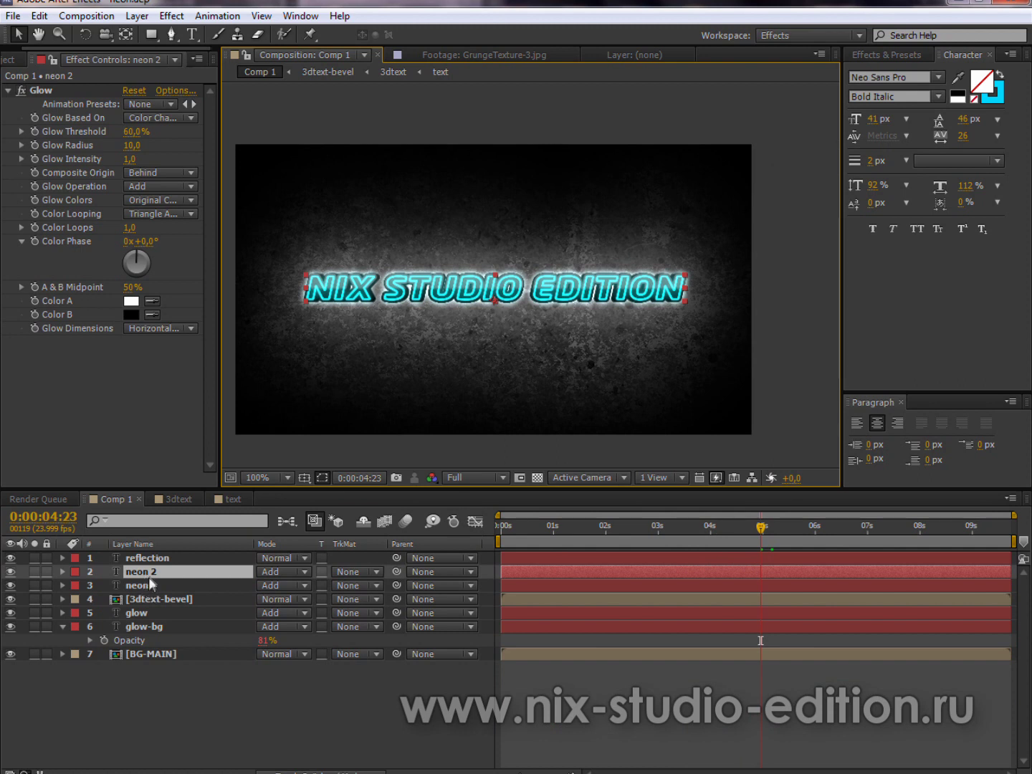
Split neon 2, neon, glow and glow-bg at 0:00:04:23, then reveal their expressions
{"action": "left_click", "coordinate": [151, 585], "text": "ctrl"}
{"action": "left_click", "coordinate": [138, 612], "text": "ctrl"}
{"action": "left_click", "coordinate": [138, 626], "text": "ctrl"}
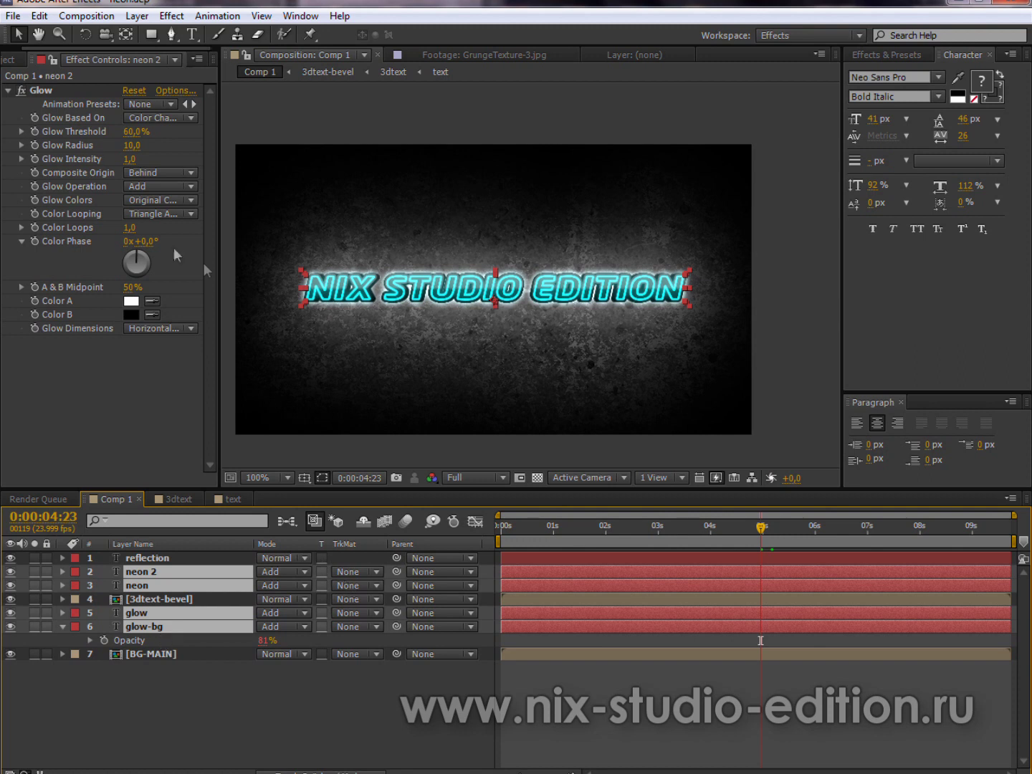
{"action": "left_click", "coordinate": [39, 16]}
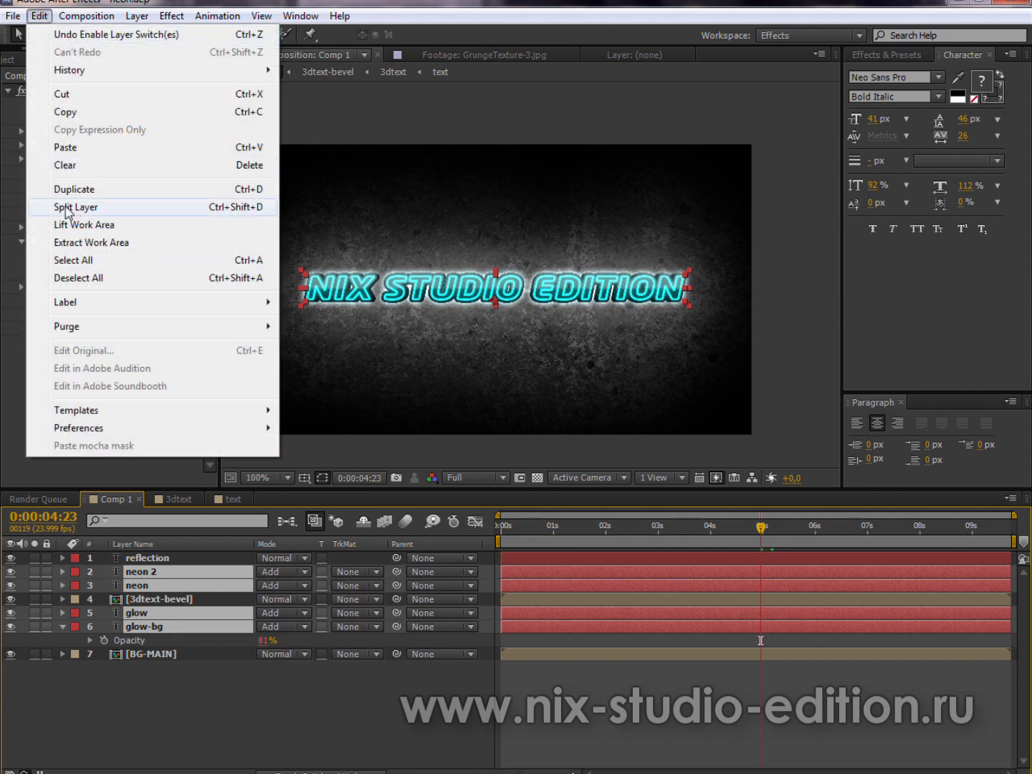
{"action": "left_click", "coordinate": [149, 214]}
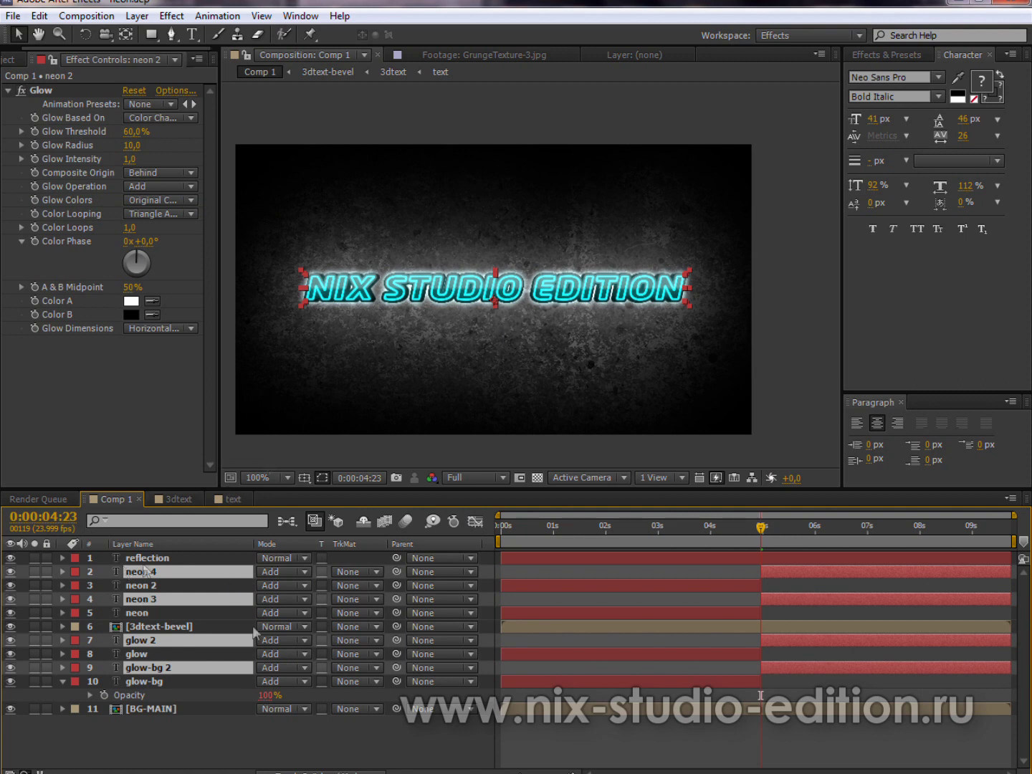
{"action": "key", "text": "e"}
{"action": "key", "text": "e"}
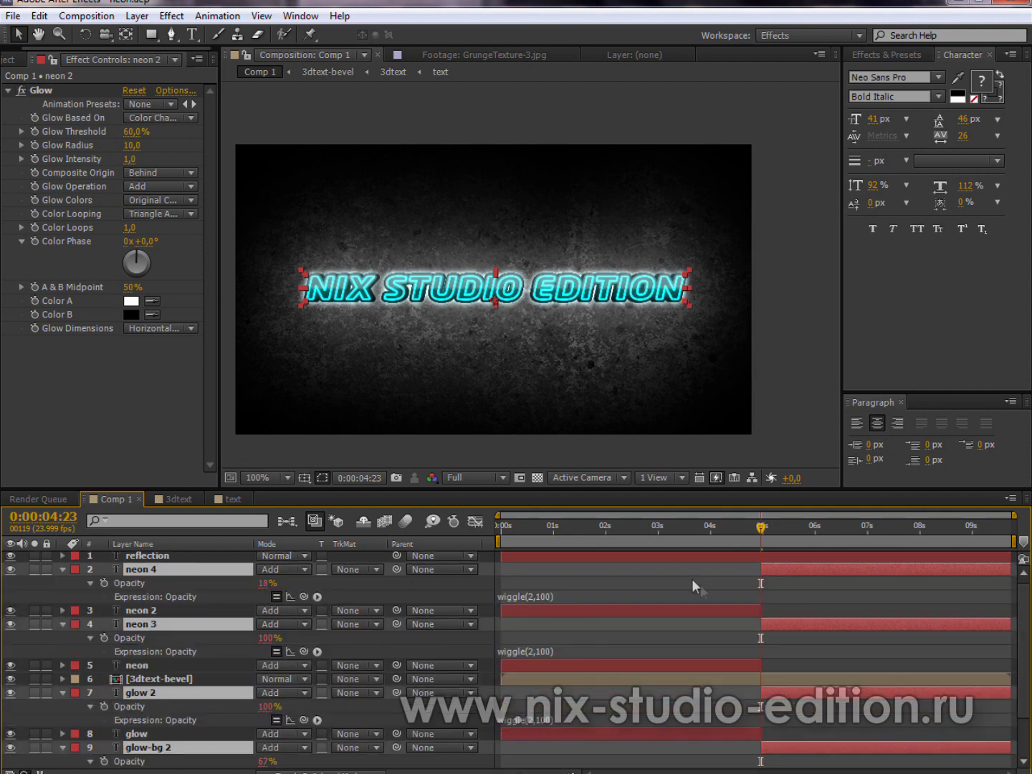
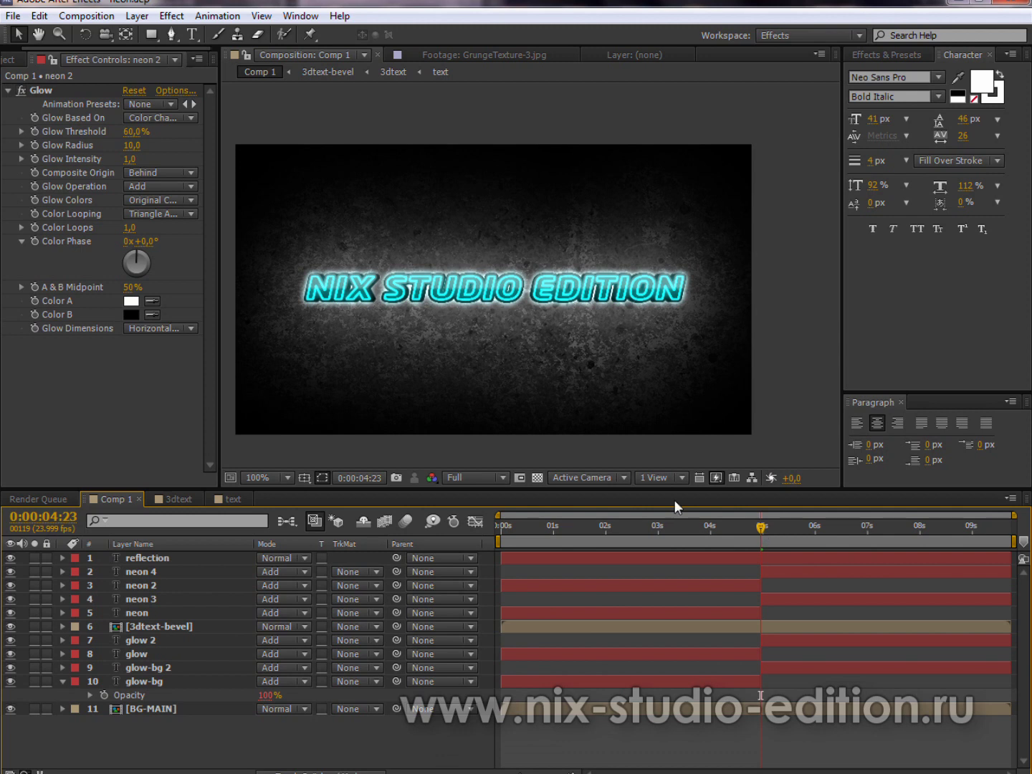
Scrub the timeline to preview the cyan neon glow, then marquee-select all eleven layers
{"action": "scroll", "coordinate": [402, 301], "scroll_direction": "up", "scroll_amount": 1}
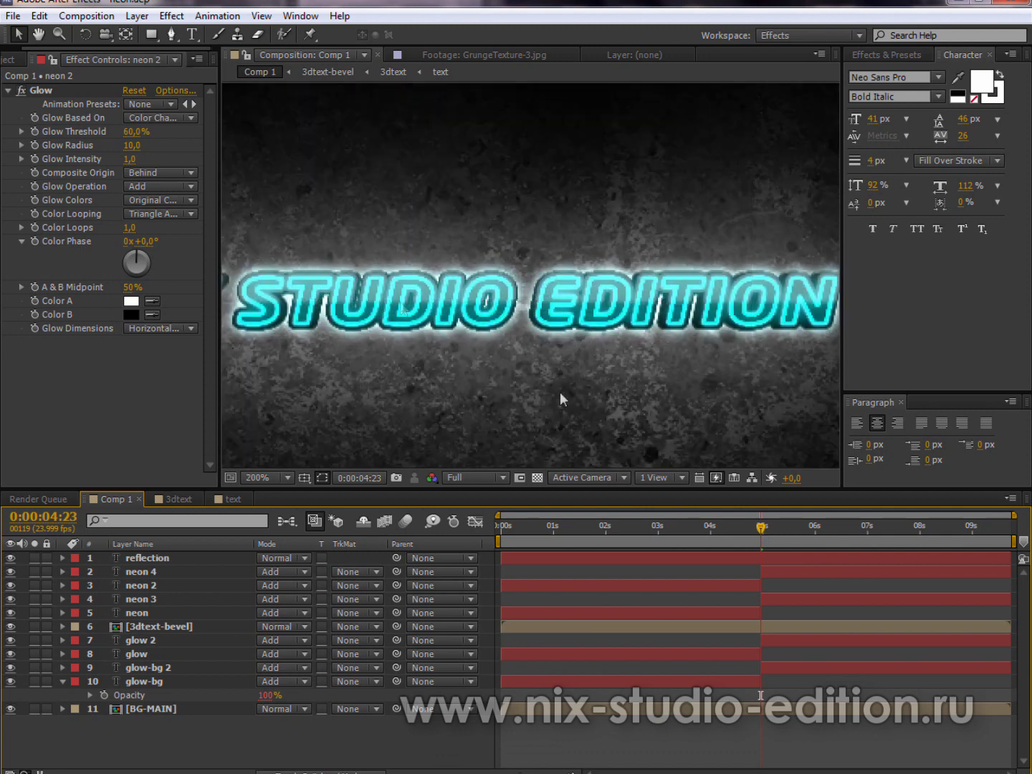
{"action": "scroll", "coordinate": [516, 305], "scroll_direction": "down", "scroll_amount": 1}
{"action": "left_click_drag", "start_coordinate": [761, 525], "coordinate": [507, 526]}
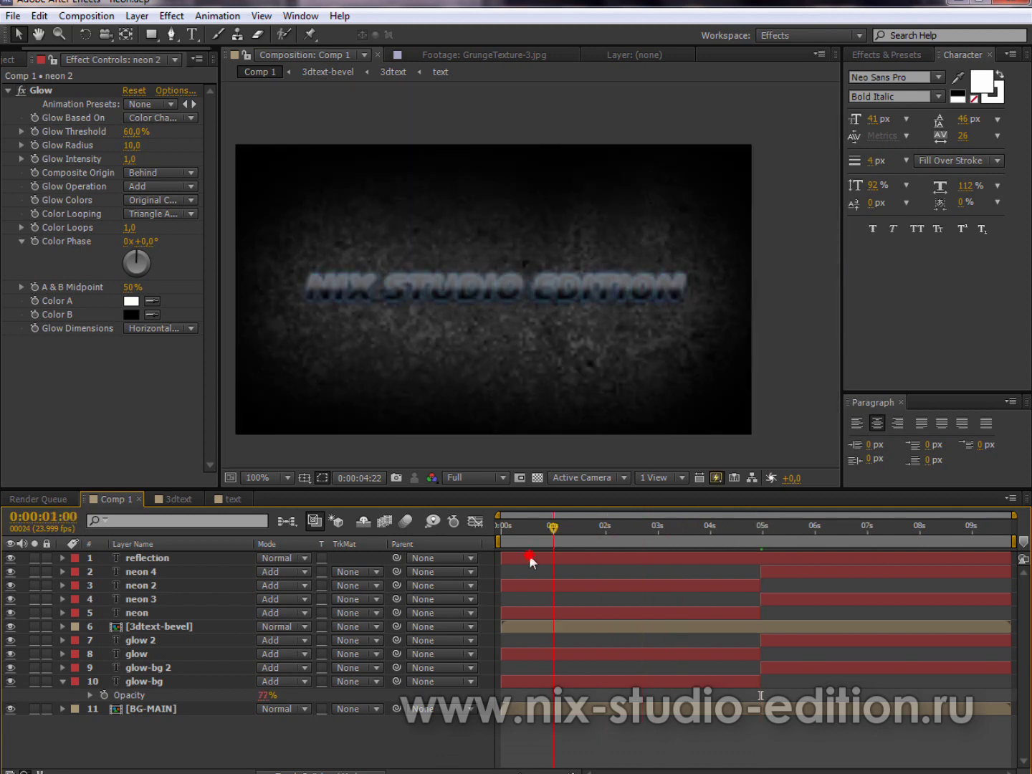
{"action": "left_click_drag", "start_coordinate": [579, 564], "coordinate": [818, 567]}
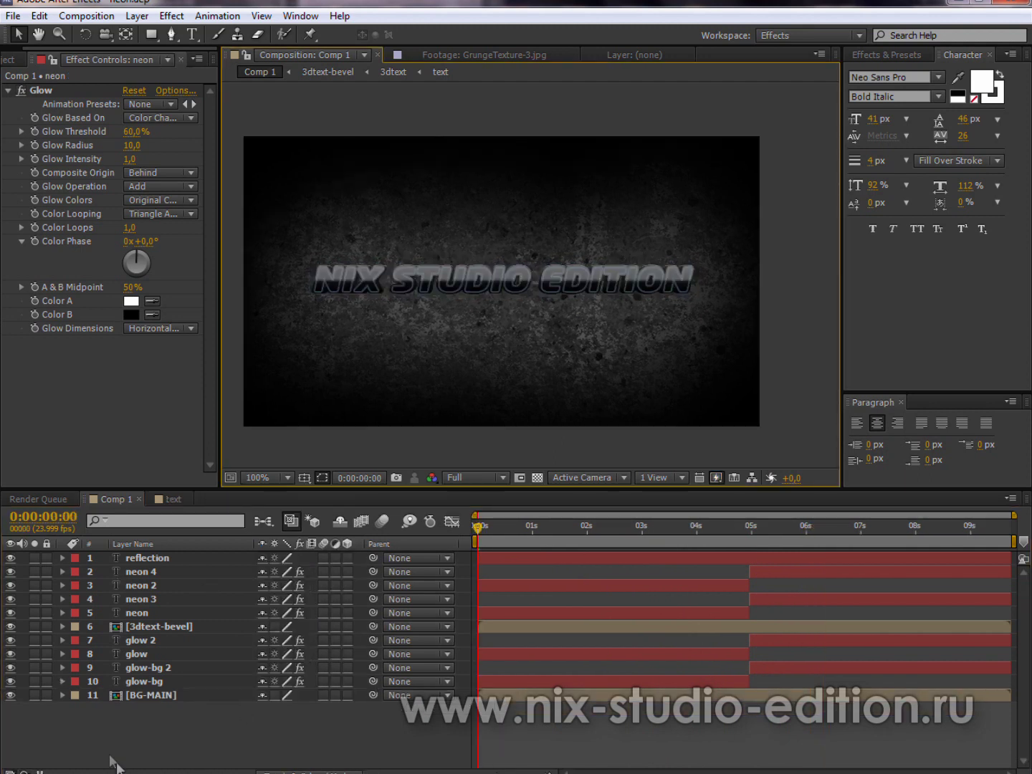
{"action": "left_click_drag", "start_coordinate": [114, 764], "coordinate": [107, 553]}
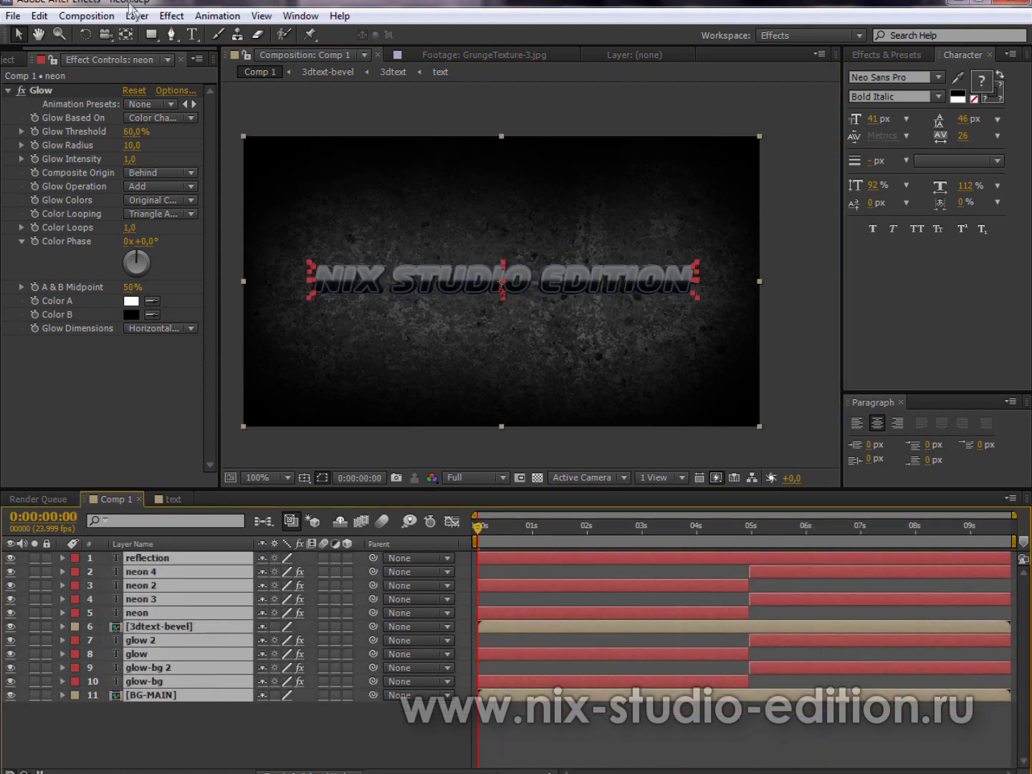
Pre-compose the layers into 'final' and keyframe its Scale from 75% at 0s to 100% at 2s
{"action": "left_click", "coordinate": [135, 15]}
{"action": "left_click", "coordinate": [211, 609]}
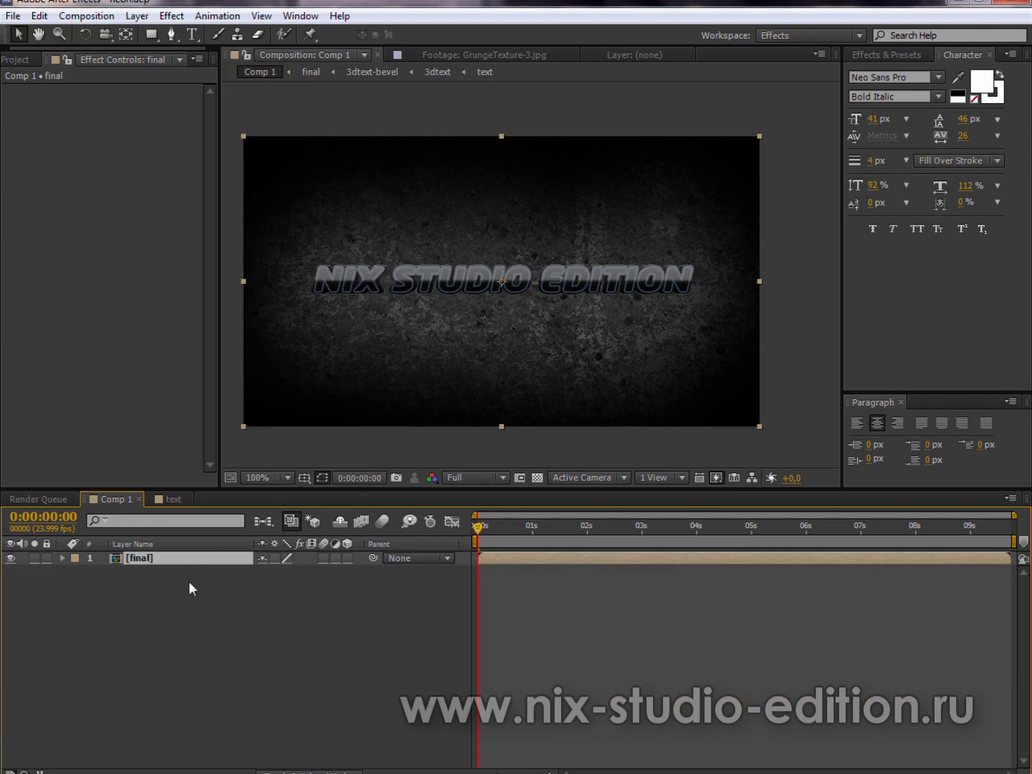
{"action": "key", "text": "s"}
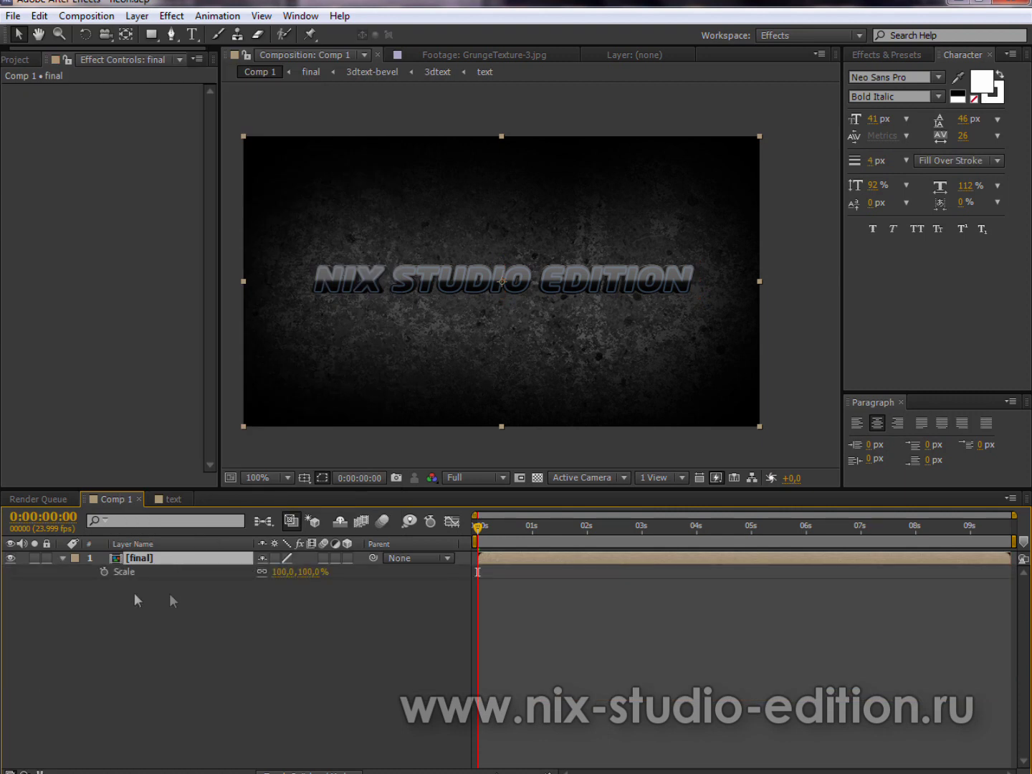
{"action": "left_click", "coordinate": [104, 570]}
{"action": "left_click", "coordinate": [542, 576]}
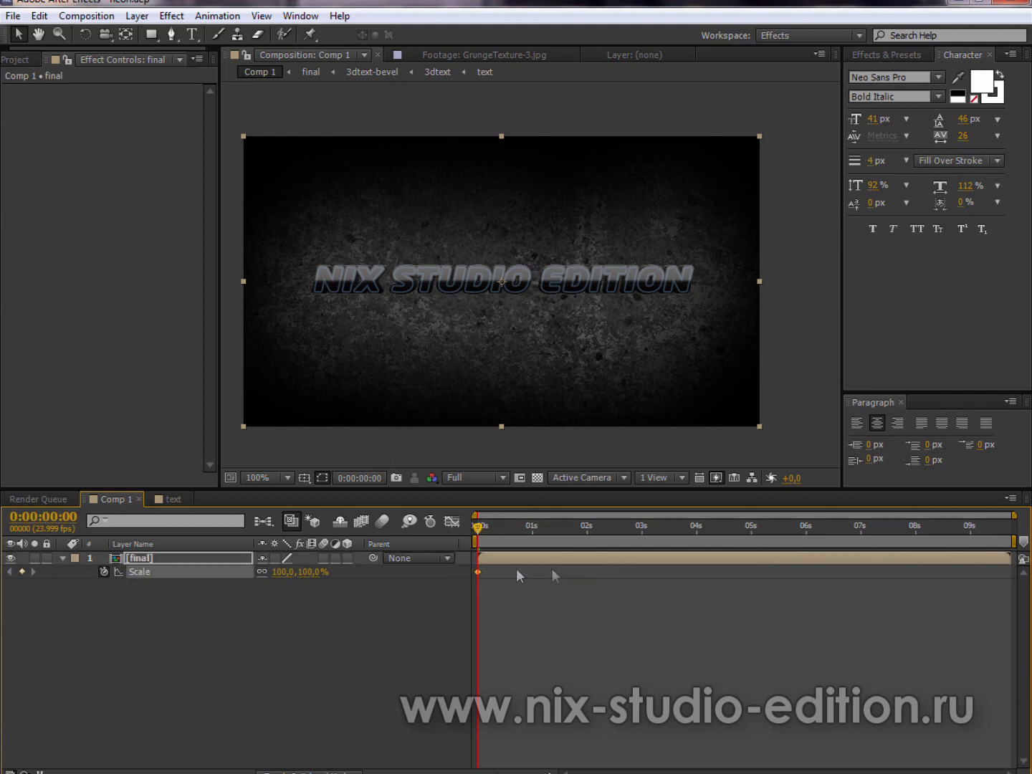
{"action": "left_click_drag", "start_coordinate": [479, 571], "coordinate": [589, 568]}
{"action": "left_click_drag", "start_coordinate": [301, 571], "coordinate": [266, 578]}
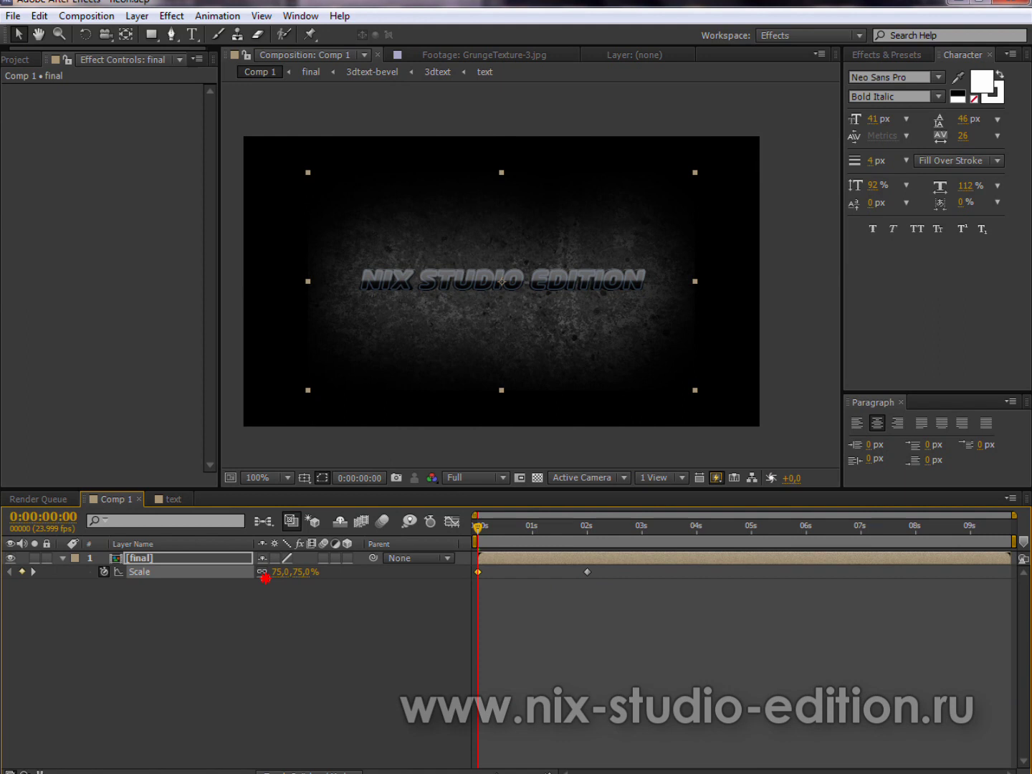
{"action": "left_click", "coordinate": [355, 619]}
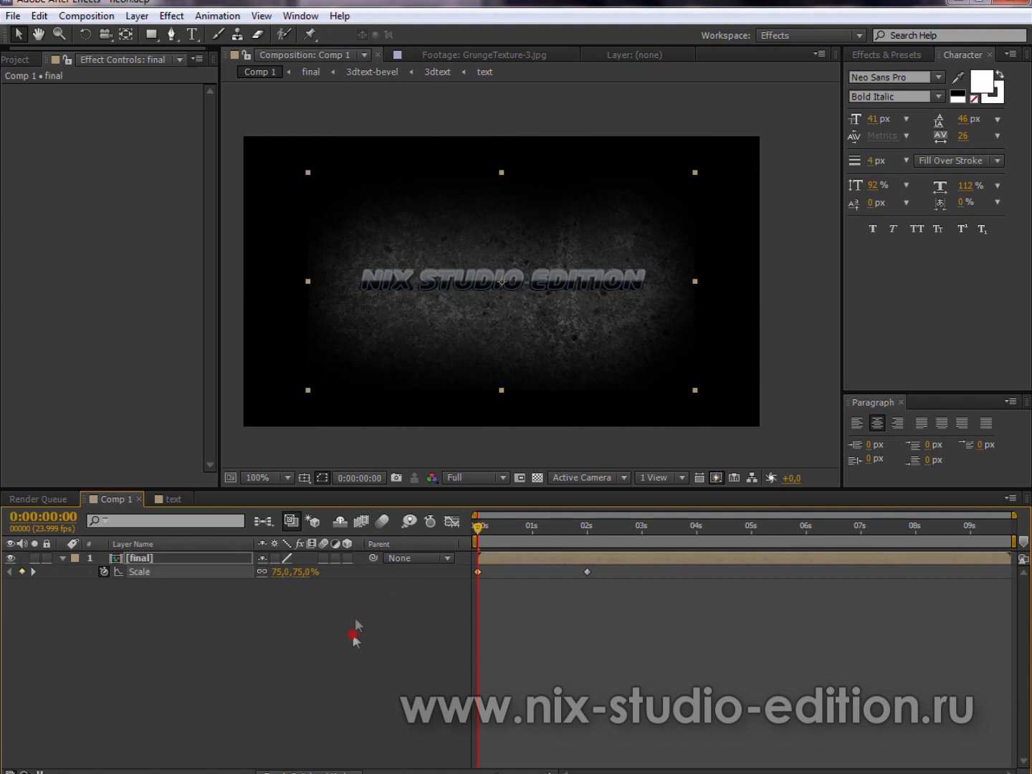
Inspect the scaled-down layer's edges against the transparency grid, then reselect the final layer
{"action": "scroll", "coordinate": [517, 330], "scroll_direction": "down", "scroll_amount": 2}
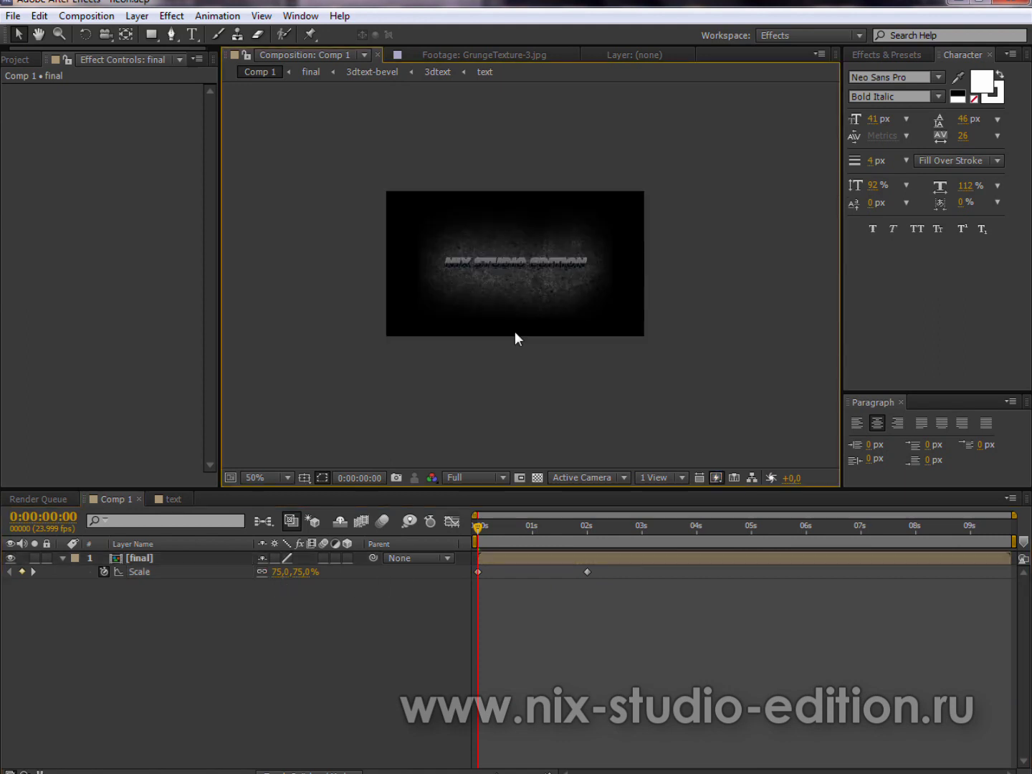
{"action": "scroll", "coordinate": [490, 326], "scroll_direction": "up", "scroll_amount": 4}
{"action": "mouse_move", "coordinate": [448, 358]}
{"action": "left_mouse_down"}
{"action": "mouse_move", "coordinate": [273, 368]}
{"action": "mouse_move", "coordinate": [494, 364]}
{"action": "left_mouse_up"}
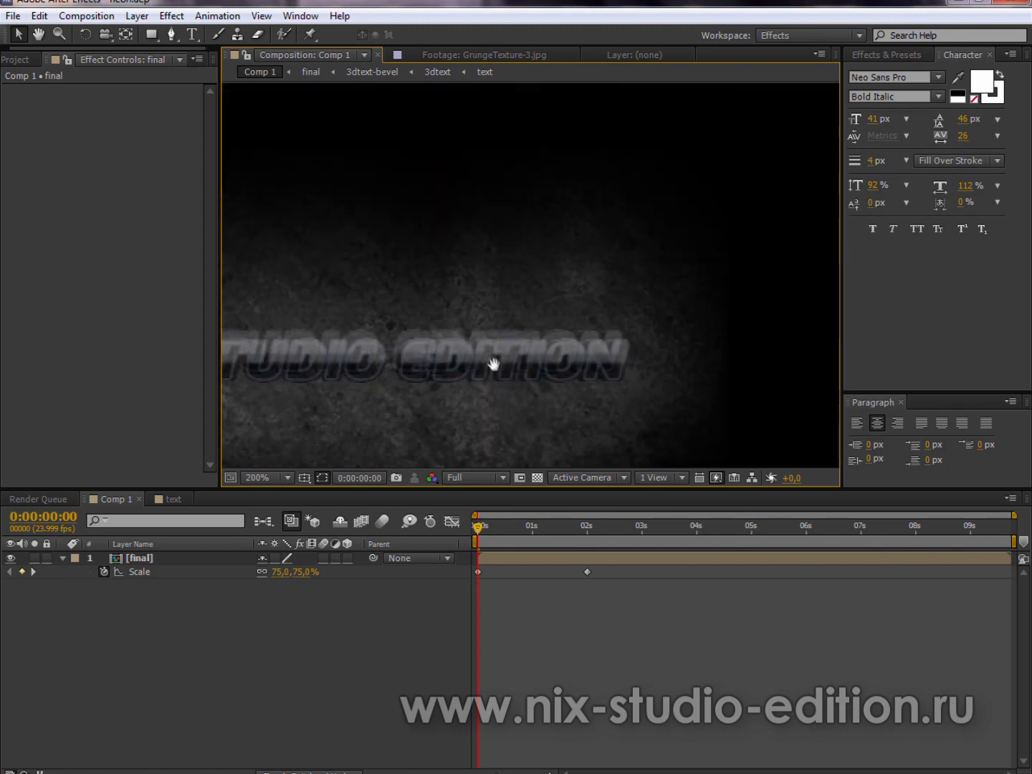
{"action": "left_click_drag", "start_coordinate": [468, 288], "coordinate": [532, 310]}
{"action": "scroll", "coordinate": [533, 303], "scroll_direction": "down", "scroll_amount": 1}
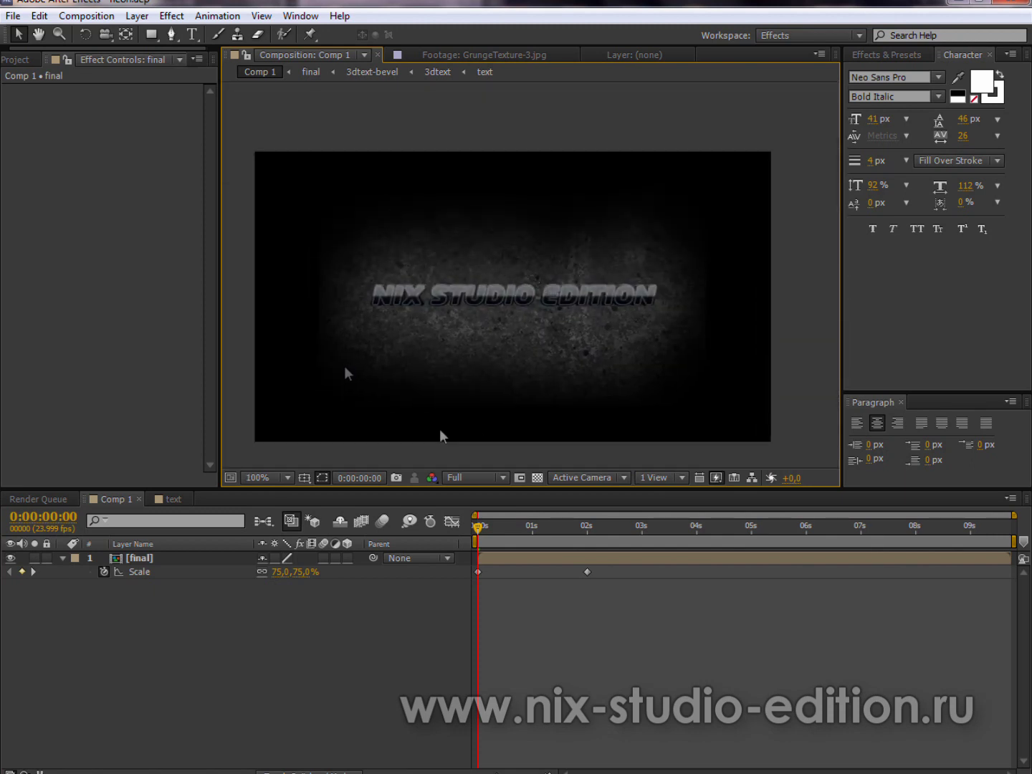
{"action": "left_click", "coordinate": [541, 481]}
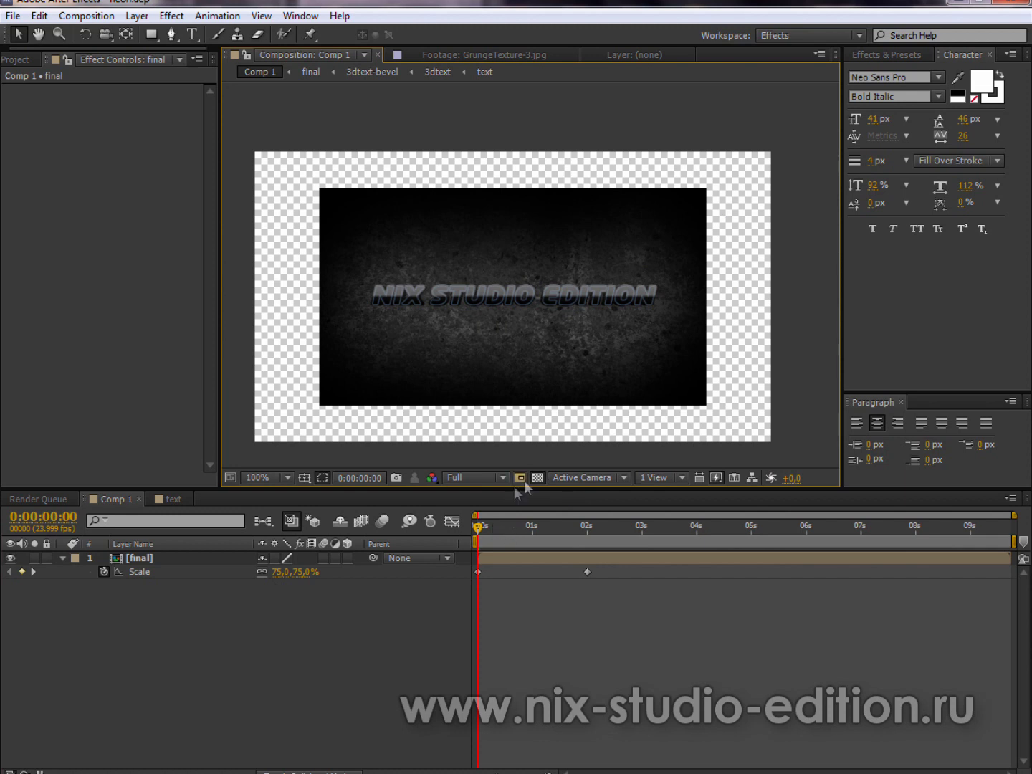
{"action": "left_click", "coordinate": [518, 477]}
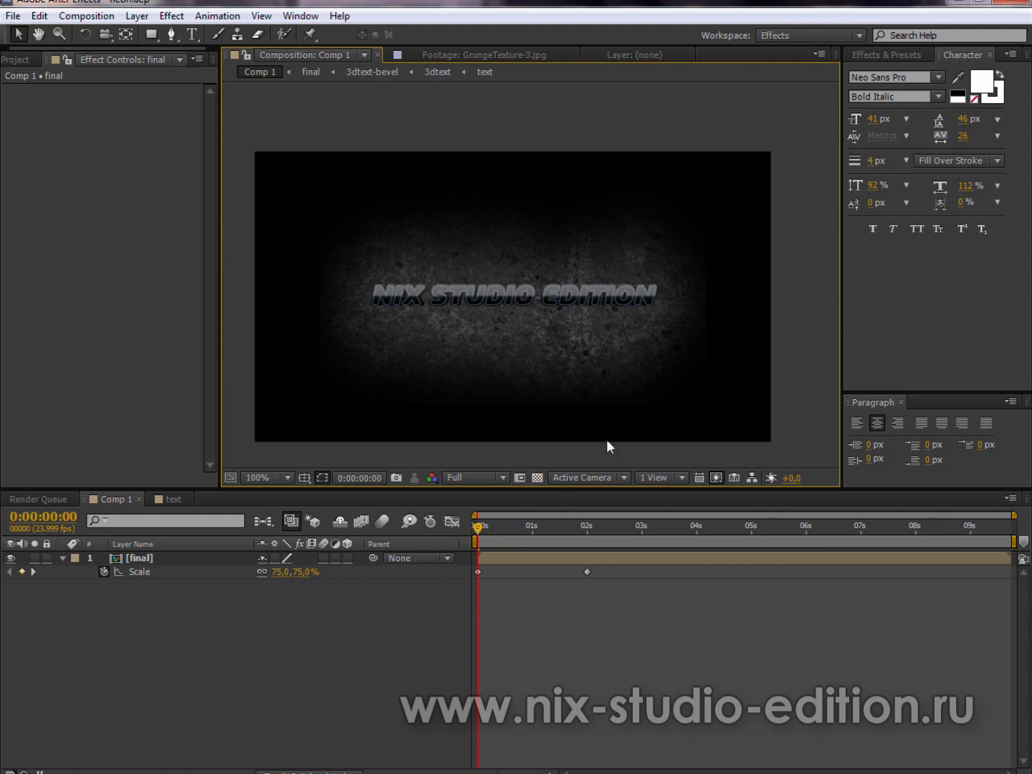
{"action": "left_click_drag", "start_coordinate": [591, 371], "coordinate": [567, 338]}
{"action": "scroll", "coordinate": [563, 316], "scroll_direction": "up", "scroll_amount": 3}
{"action": "scroll", "coordinate": [563, 317], "scroll_direction": "down", "scroll_amount": 3}
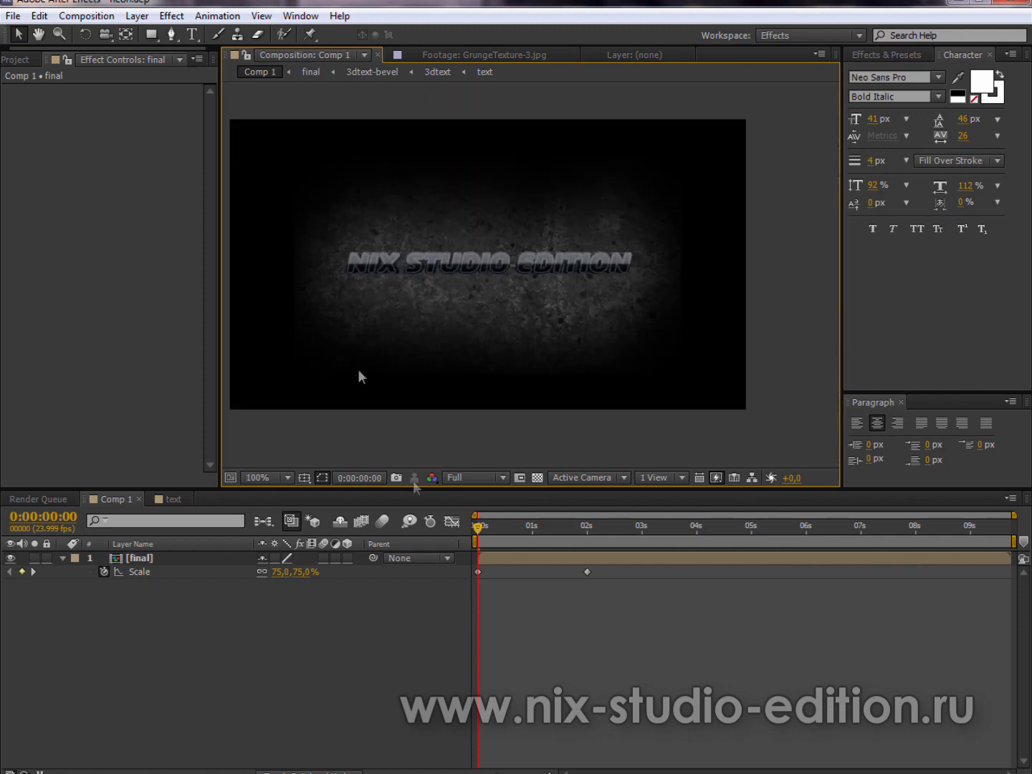
{"action": "left_click", "coordinate": [167, 560]}
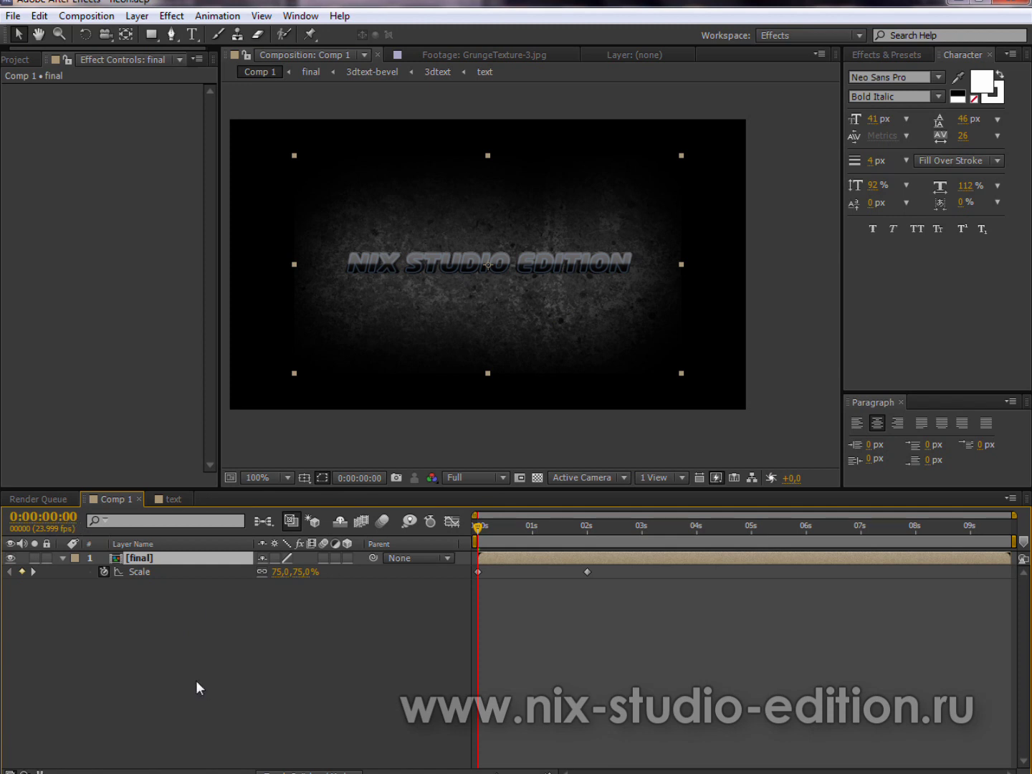
Keyframe the final layer's Opacity from 0% at the start to 100% at about 1.2s
{"action": "key", "text": "shift+t"}
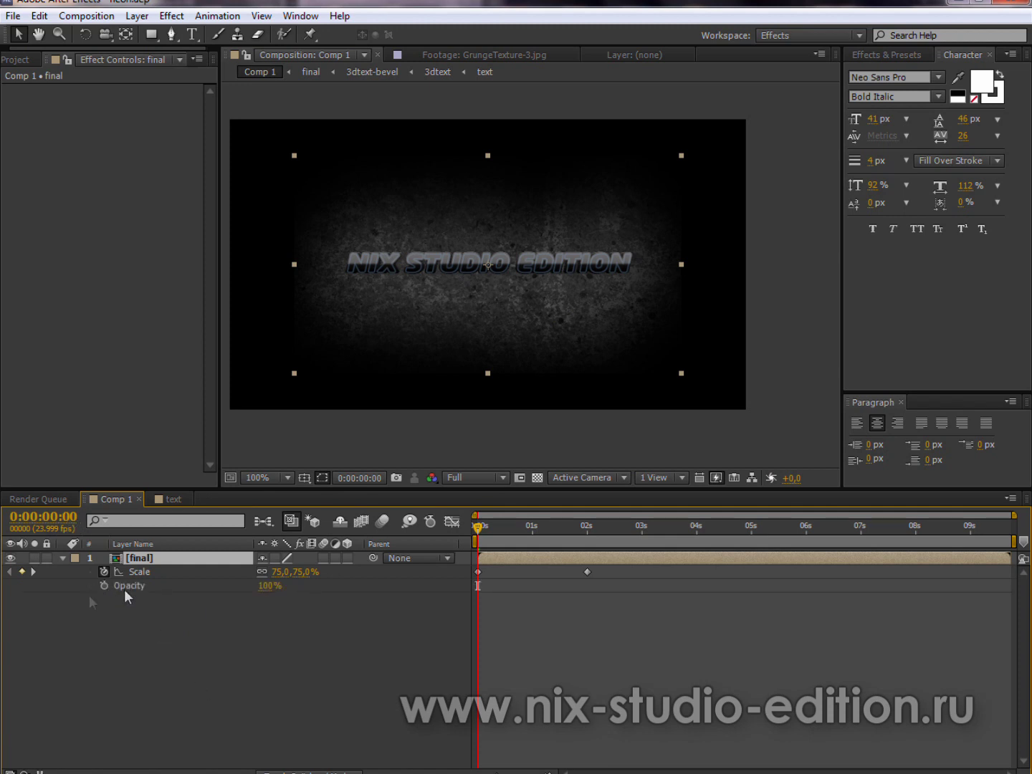
{"action": "left_click", "coordinate": [104, 585]}
{"action": "left_click_drag", "start_coordinate": [478, 585], "coordinate": [541, 586]}
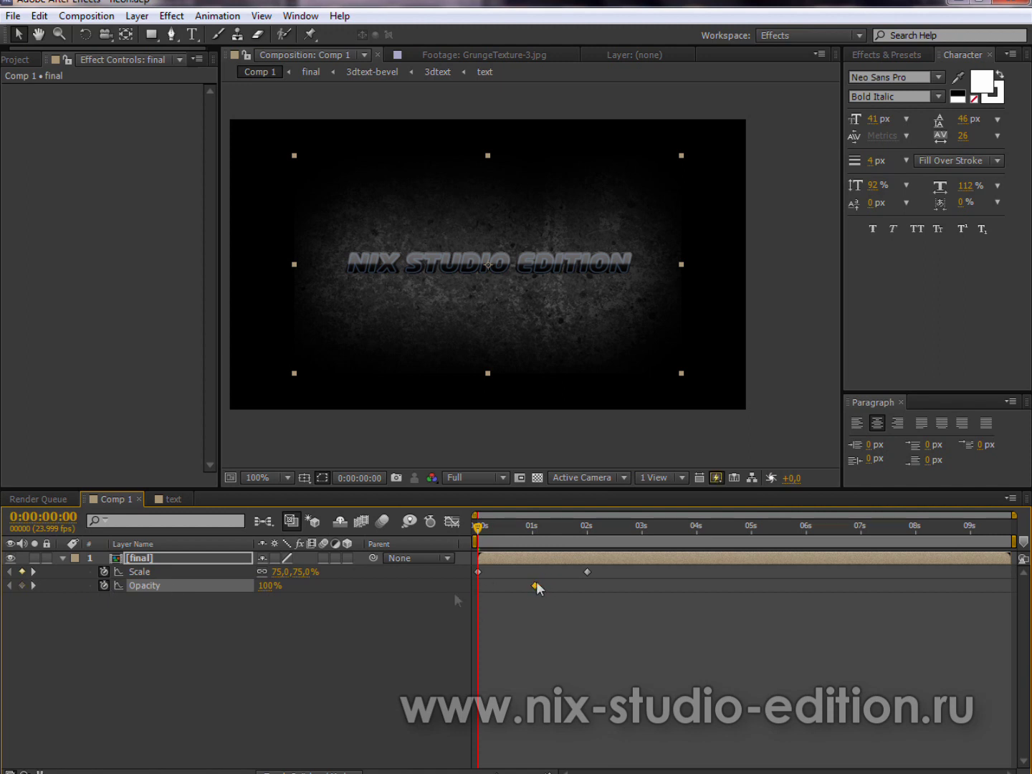
{"action": "left_click_drag", "start_coordinate": [268, 584], "coordinate": [254, 587]}
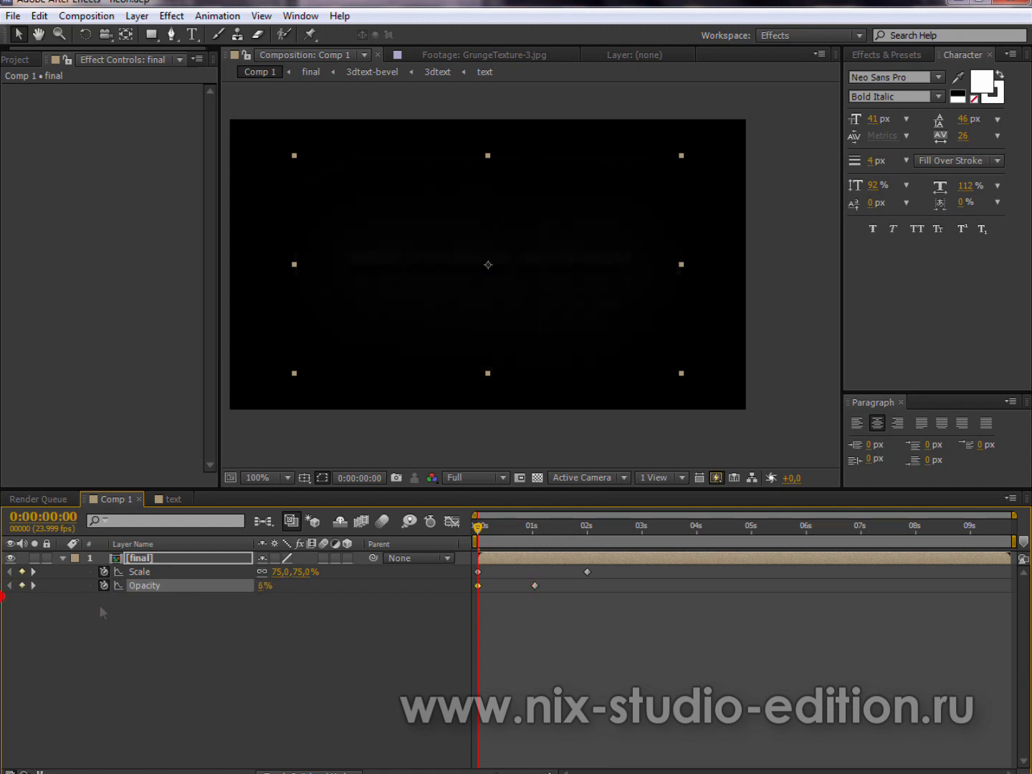
{"action": "left_click", "coordinate": [261, 652]}
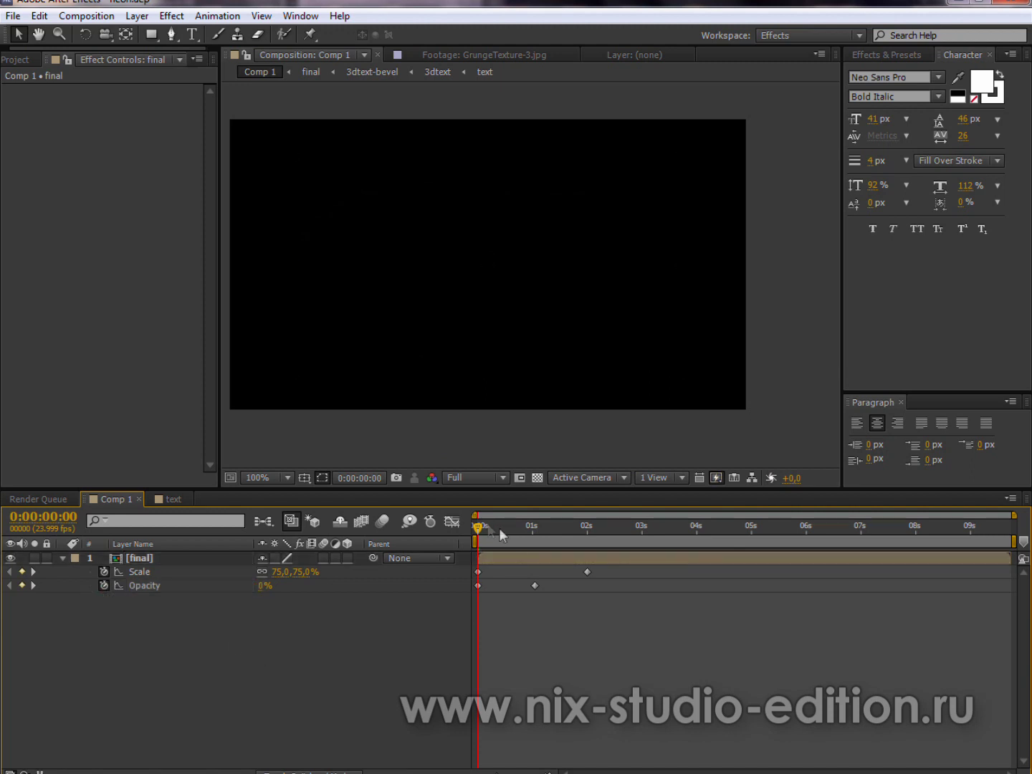
Scrub through the intro to check the title's scale-up and fade-in
{"action": "mouse_move", "coordinate": [479, 527]}
{"action": "left_mouse_down"}
{"action": "mouse_move", "coordinate": [574, 535]}
{"action": "mouse_move", "coordinate": [644, 568]}
{"action": "left_mouse_up"}
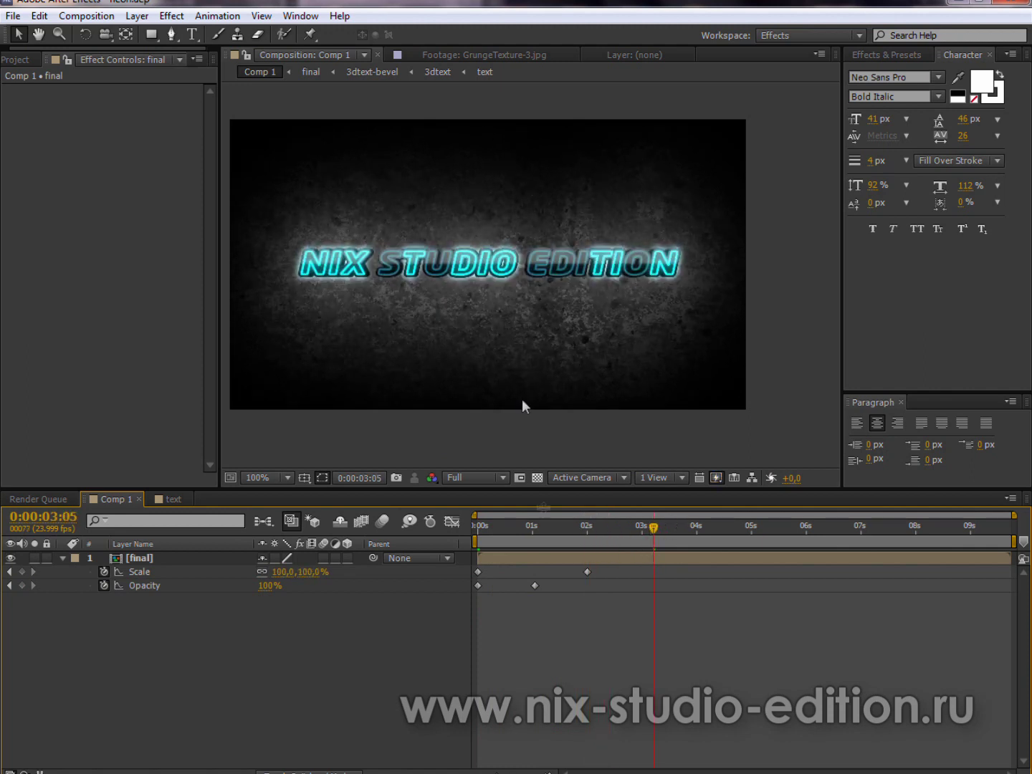
{"action": "left_click", "coordinate": [10, 571]}
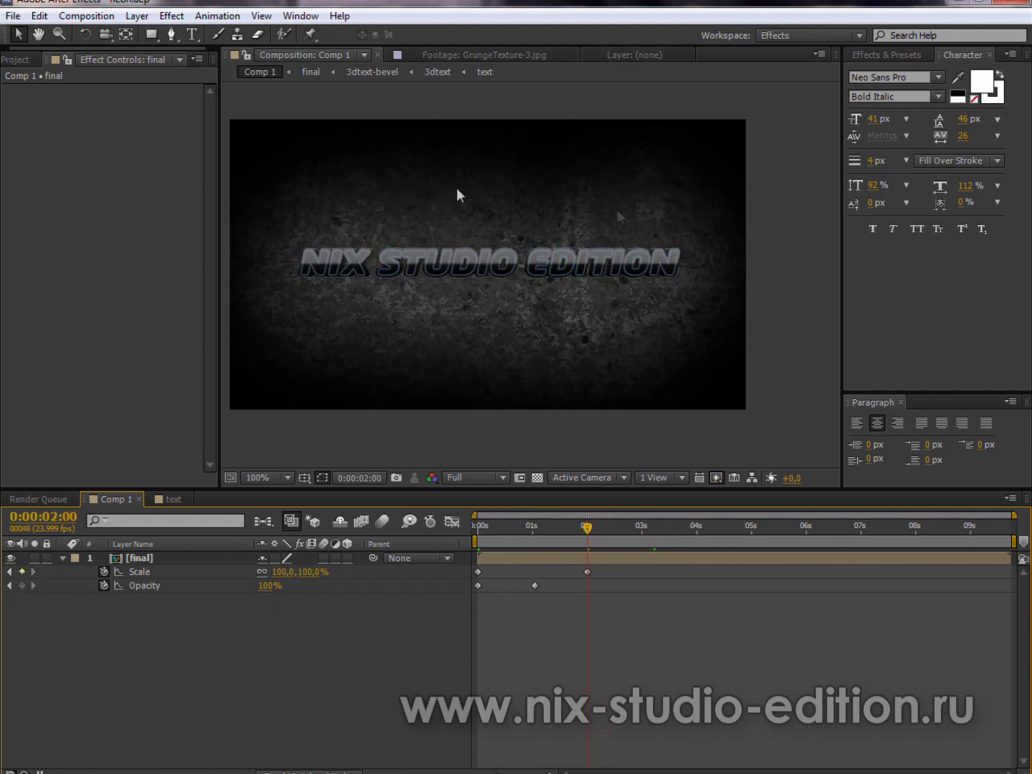
{"action": "left_click_drag", "start_coordinate": [601, 570], "coordinate": [416, 610]}
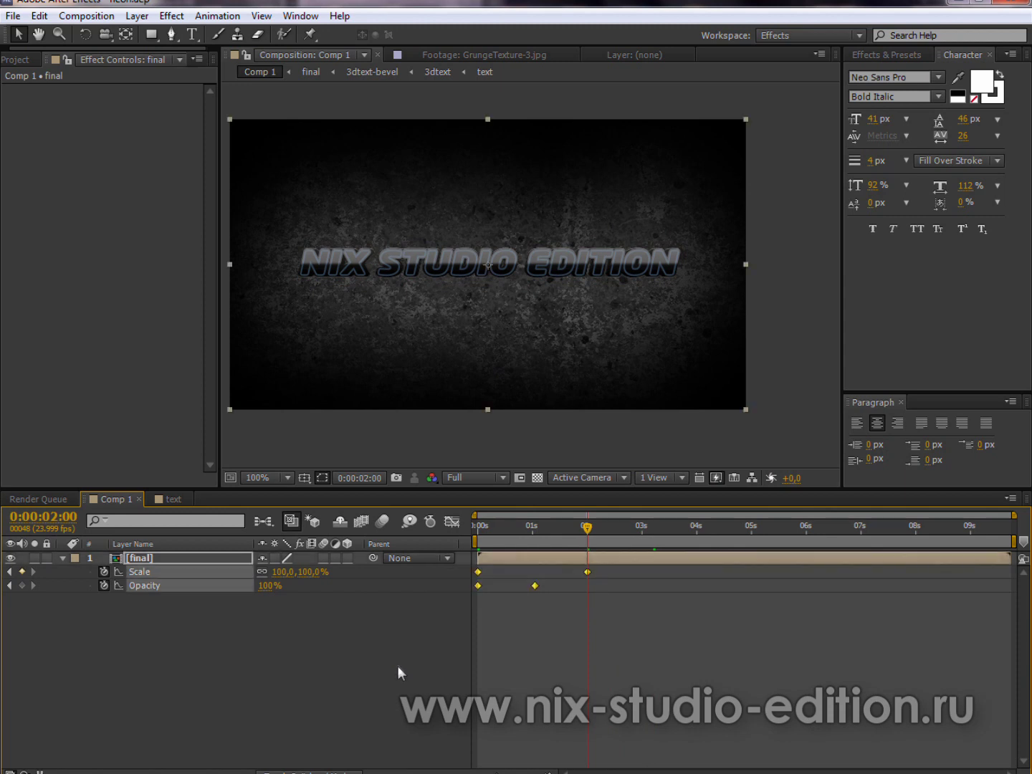
{"action": "left_click", "coordinate": [373, 697]}
{"action": "mouse_move", "coordinate": [587, 527]}
{"action": "left_mouse_down"}
{"action": "mouse_move", "coordinate": [512, 542]}
{"action": "mouse_move", "coordinate": [565, 530]}
{"action": "left_mouse_up"}
{"action": "left_click_drag", "start_coordinate": [602, 578], "coordinate": [414, 617]}
{"action": "left_click", "coordinate": [419, 627]}
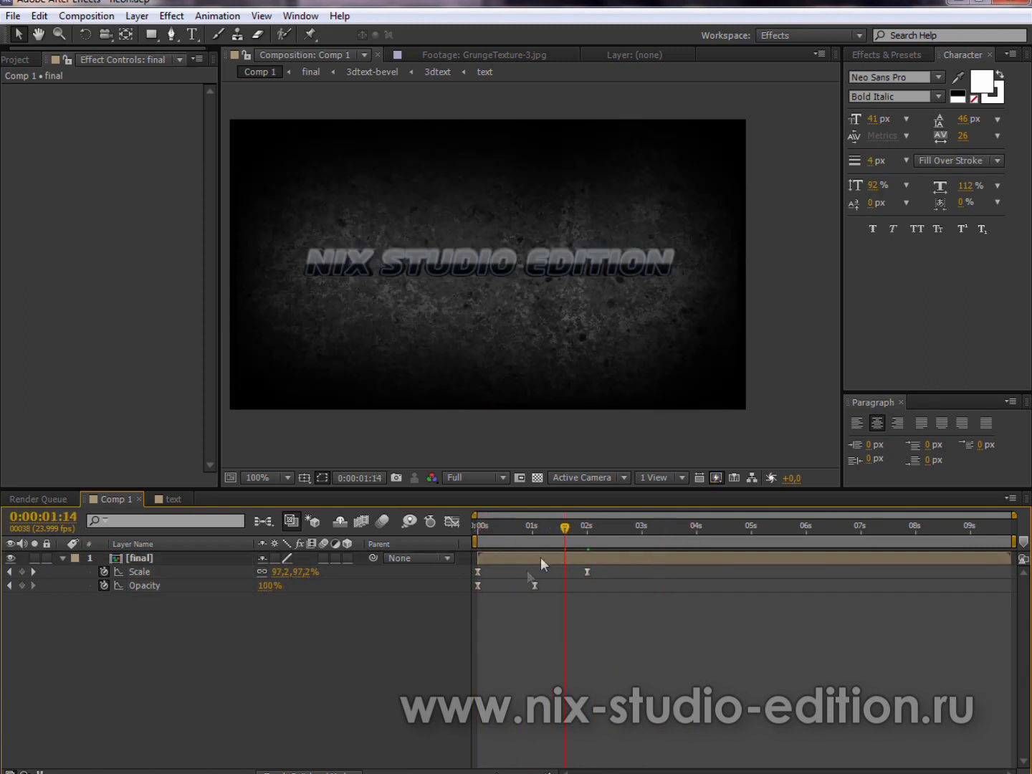
{"action": "mouse_move", "coordinate": [563, 532]}
{"action": "left_mouse_down"}
{"action": "mouse_move", "coordinate": [539, 566]}
{"action": "mouse_move", "coordinate": [610, 531]}
{"action": "mouse_move", "coordinate": [581, 560]}
{"action": "mouse_move", "coordinate": [824, 562]}
{"action": "left_mouse_up"}
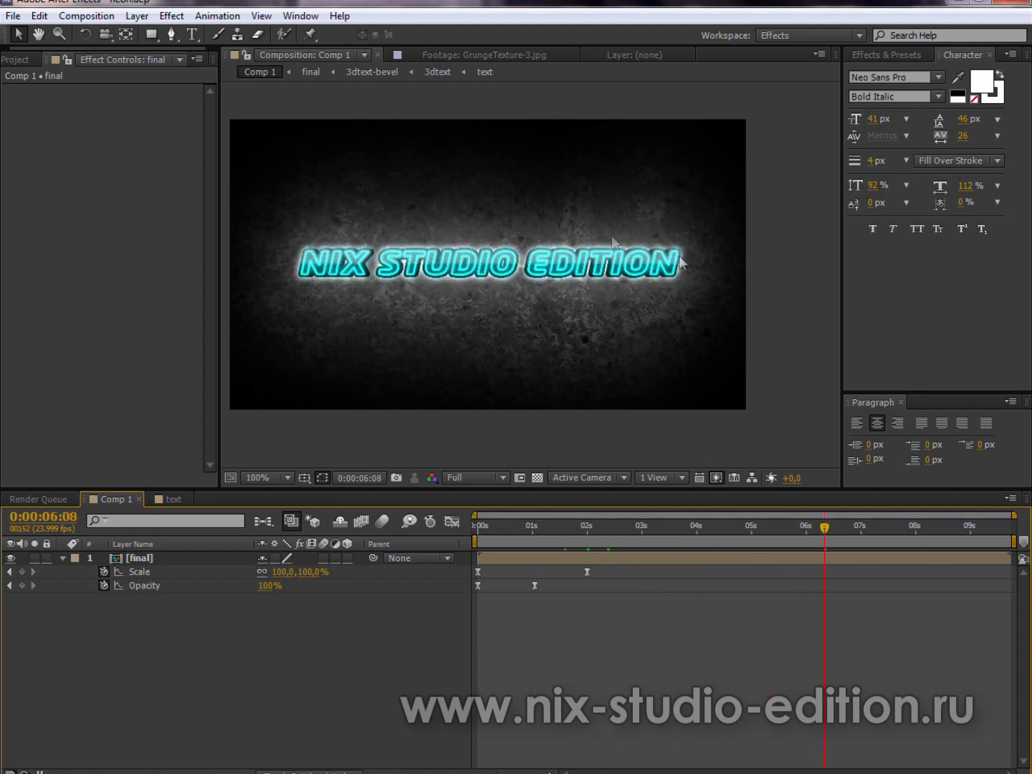
Set the time to 0:00:05:17 and collapse the [final] layer's Scale and Opacity properties
{"action": "left_click", "coordinate": [789, 526]}
{"action": "scroll", "coordinate": [511, 215], "scroll_direction": "down", "scroll_amount": 3}
{"action": "scroll", "coordinate": [478, 263], "scroll_direction": "up", "scroll_amount": 1}
{"action": "scroll", "coordinate": [479, 263], "scroll_direction": "up", "scroll_amount": 2}
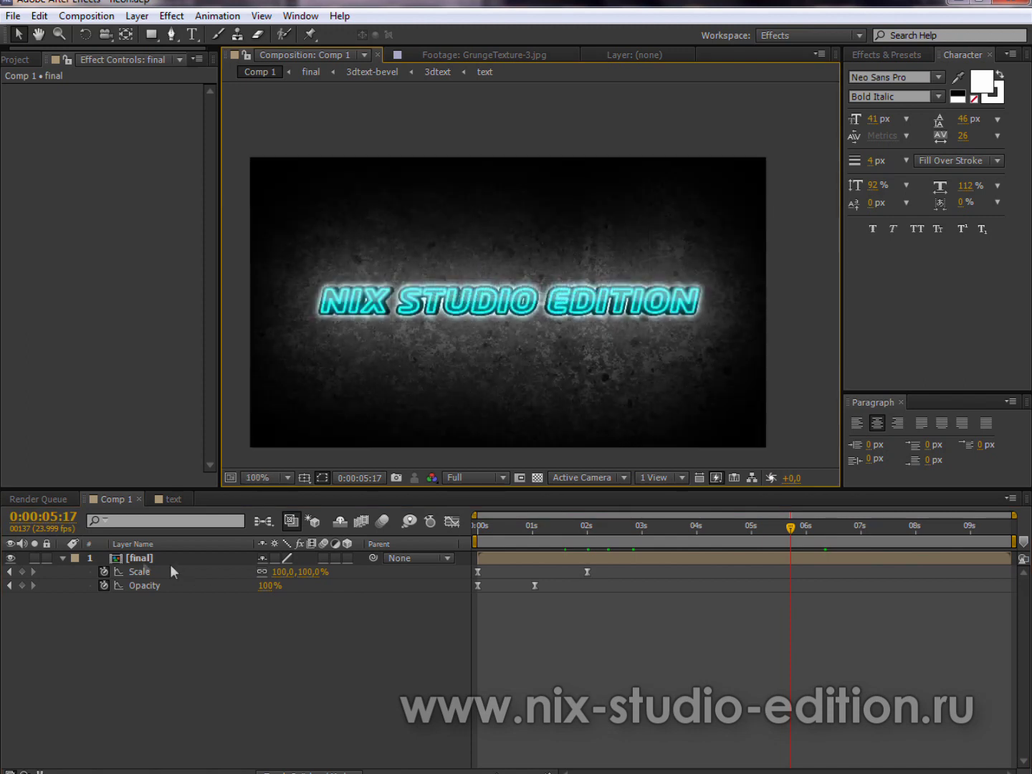
{"action": "left_click", "coordinate": [143, 560]}
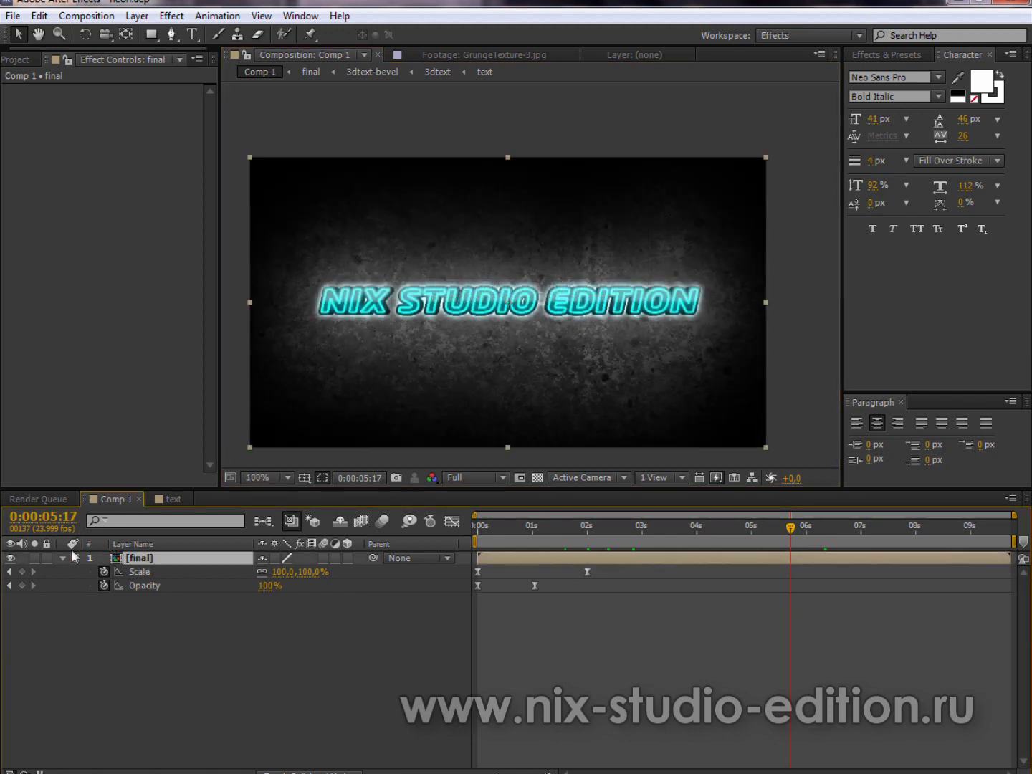
{"action": "left_click", "coordinate": [62, 558]}
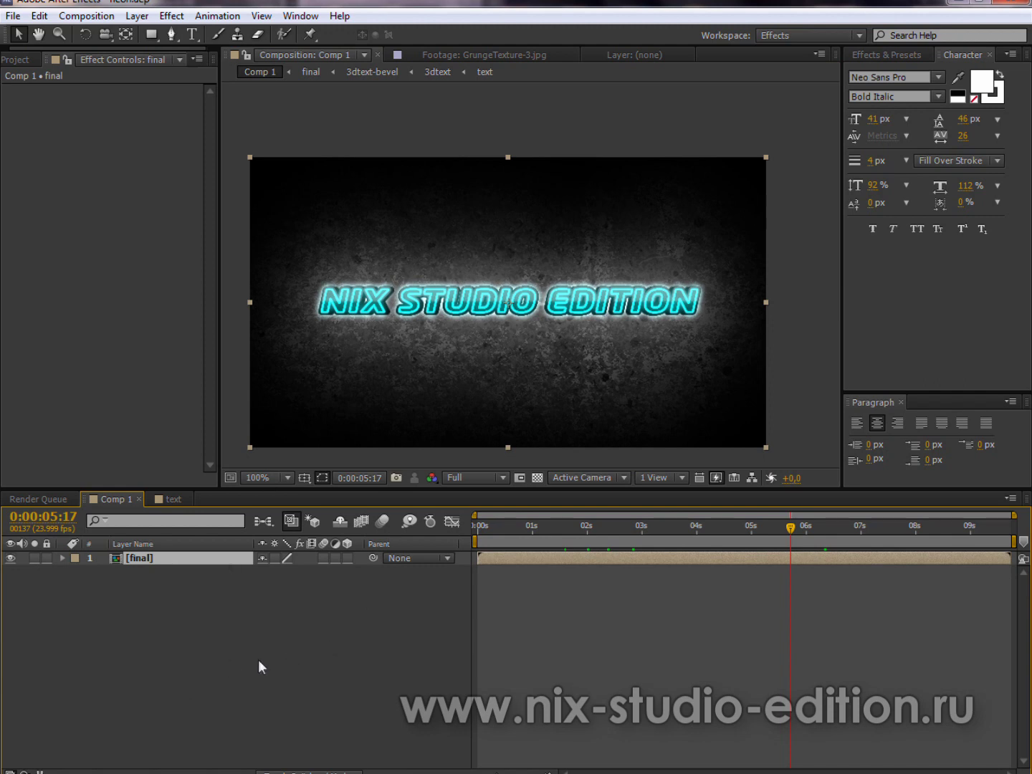
Add a 'color' layer above [final] with Curves, darkening shadows and lifting highlights on RGB
{"action": "right_click", "coordinate": [158, 585]}
{"action": "mouse_move", "coordinate": [300, 599]}
{"action": "left_click", "coordinate": [444, 726]}
{"action": "left_click", "coordinate": [172, 17]}
{"action": "mouse_move", "coordinate": [233, 165]}
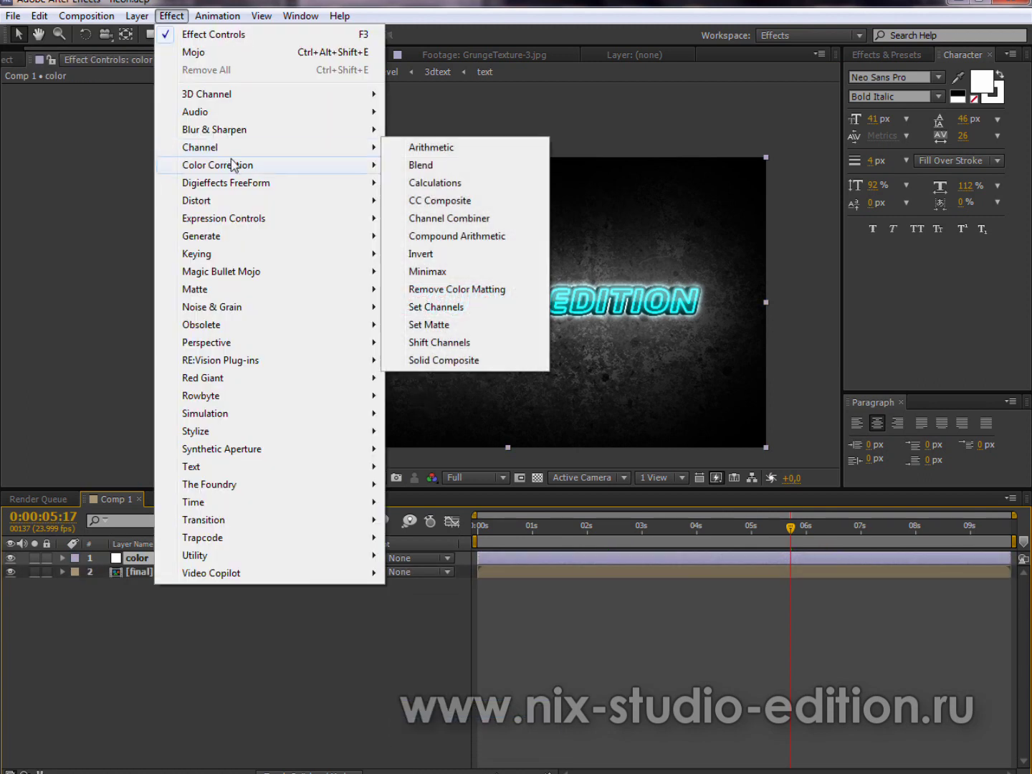
{"action": "left_click", "coordinate": [444, 450]}
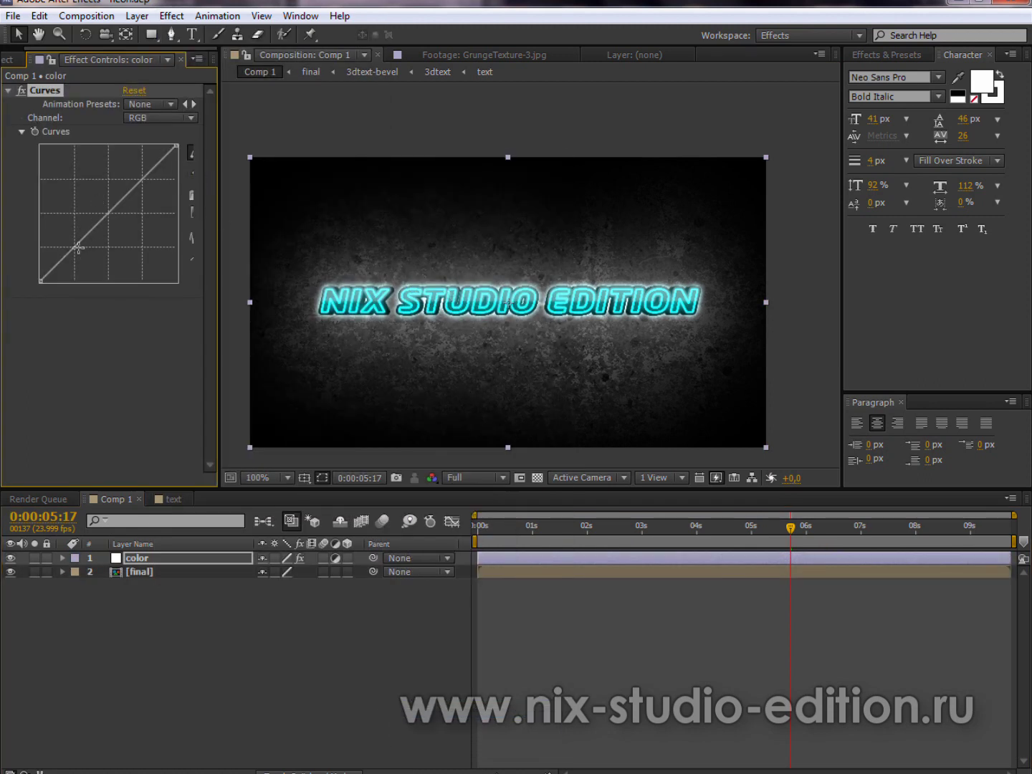
{"action": "left_click_drag", "start_coordinate": [75, 248], "coordinate": [81, 256]}
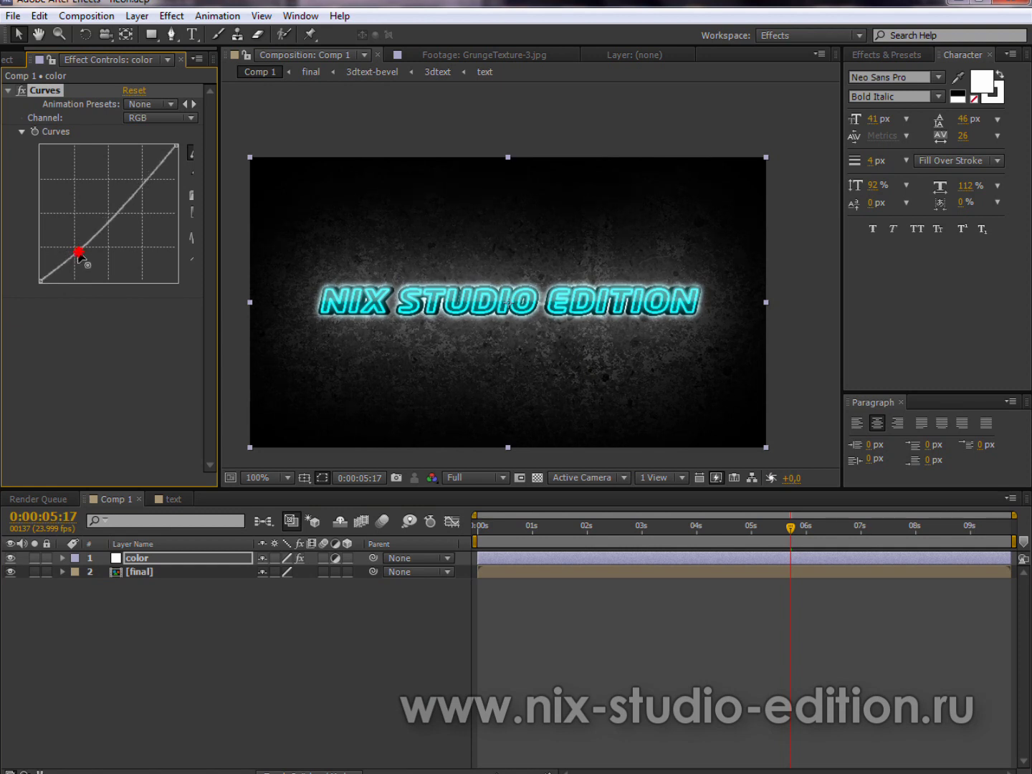
{"action": "left_click_drag", "start_coordinate": [147, 182], "coordinate": [145, 178]}
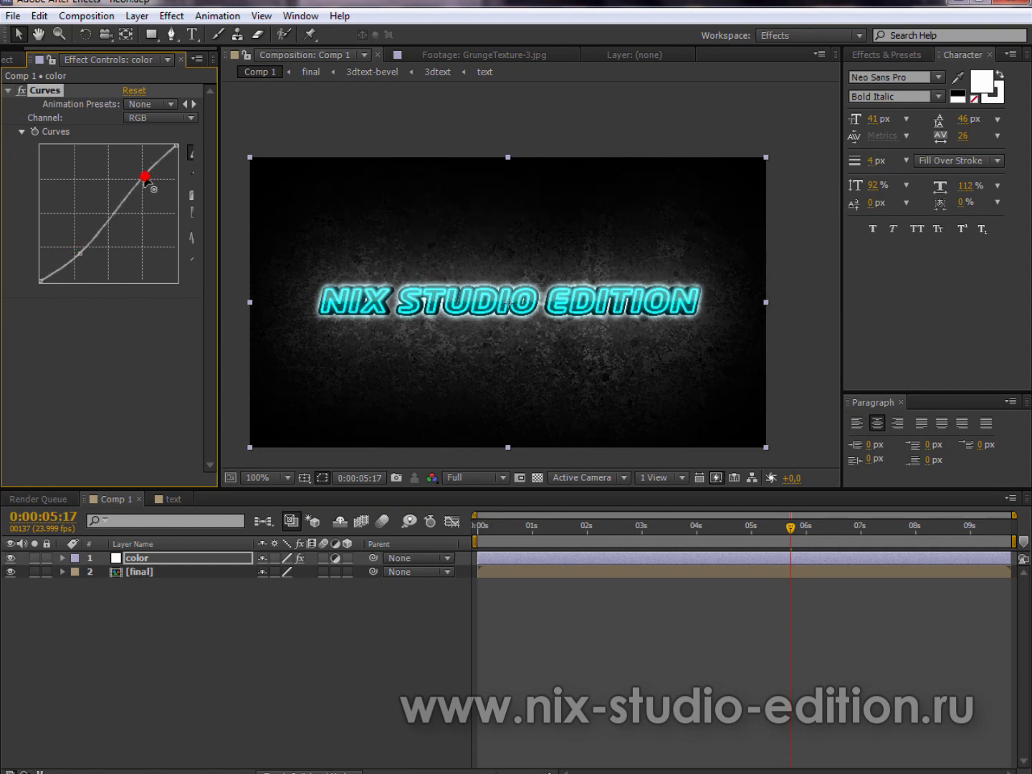
Lower the Red curve, bend Green slightly up, and raise Blue for a cool tint
{"action": "left_click", "coordinate": [162, 118]}
{"action": "left_click", "coordinate": [161, 152]}
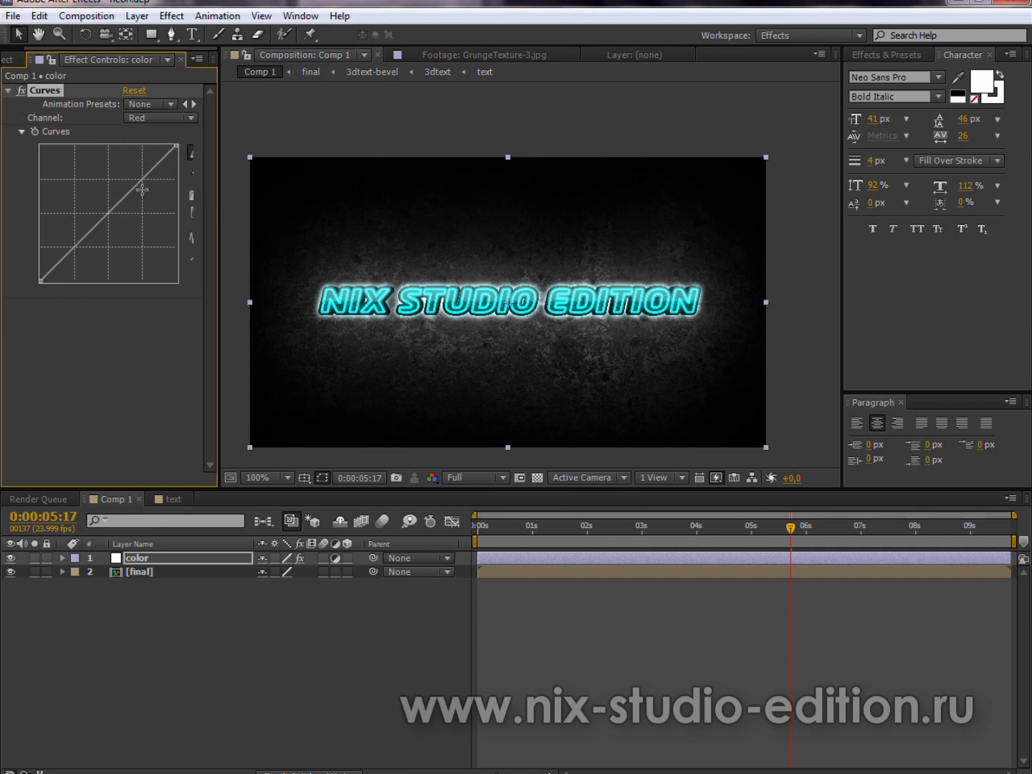
{"action": "left_click_drag", "start_coordinate": [98, 229], "coordinate": [100, 235]}
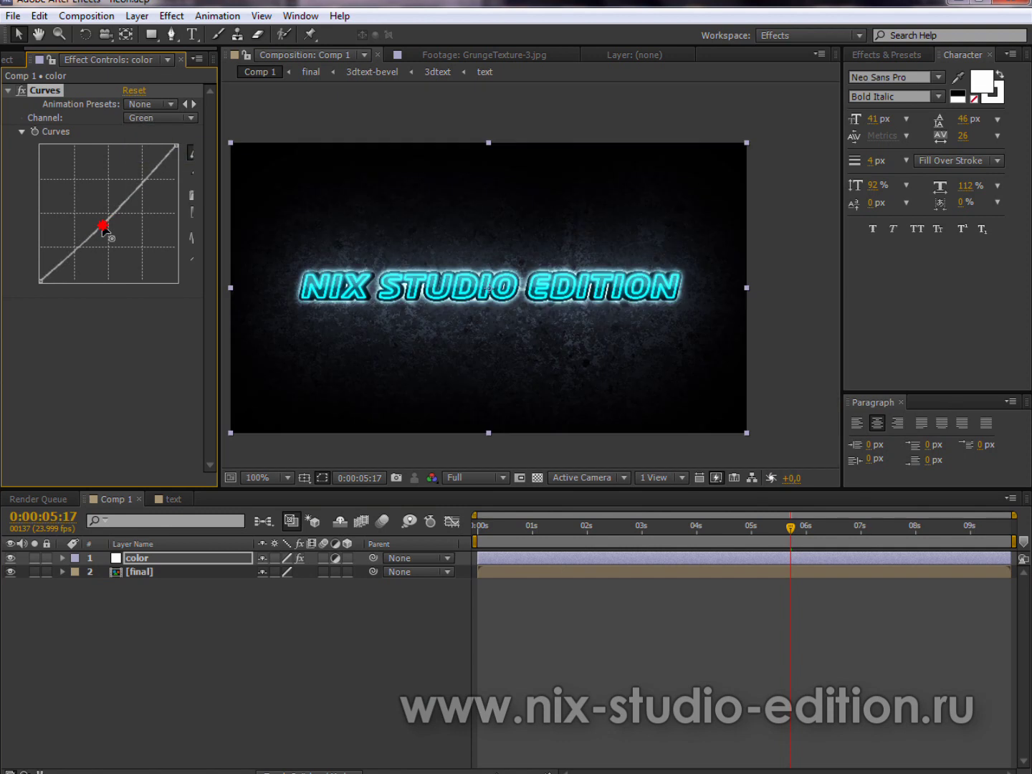
{"action": "left_click_drag", "start_coordinate": [103, 226], "coordinate": [112, 221]}
{"action": "left_click", "coordinate": [197, 113]}
{"action": "left_click", "coordinate": [197, 189]}
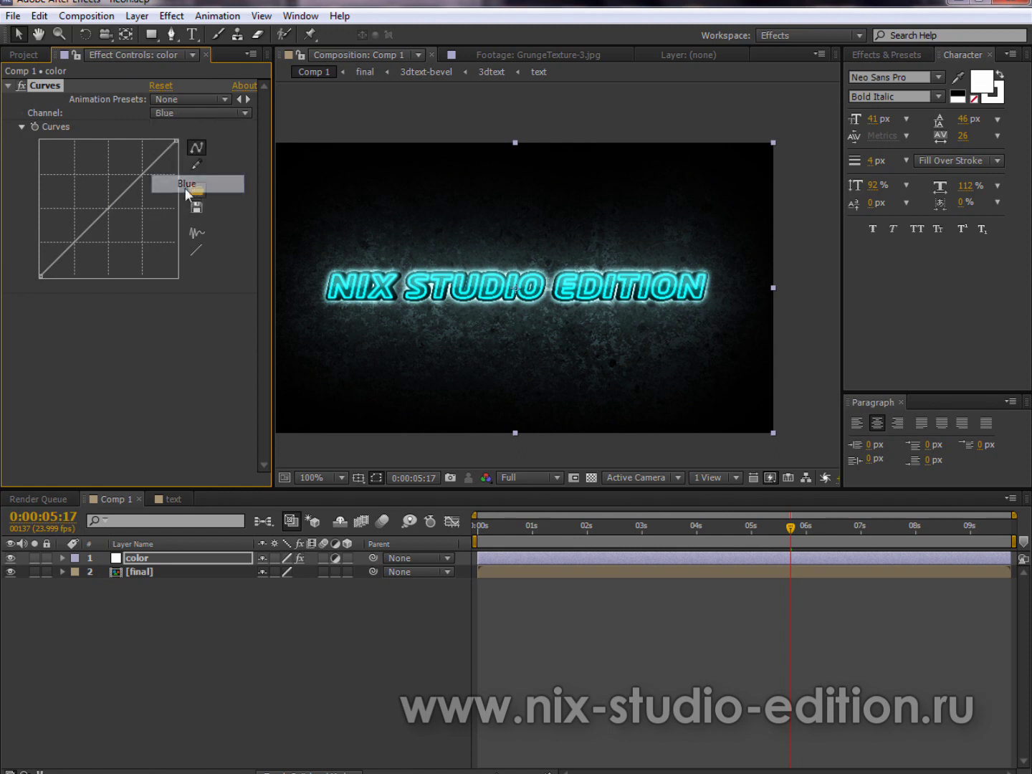
{"action": "left_click_drag", "start_coordinate": [104, 213], "coordinate": [101, 210]}
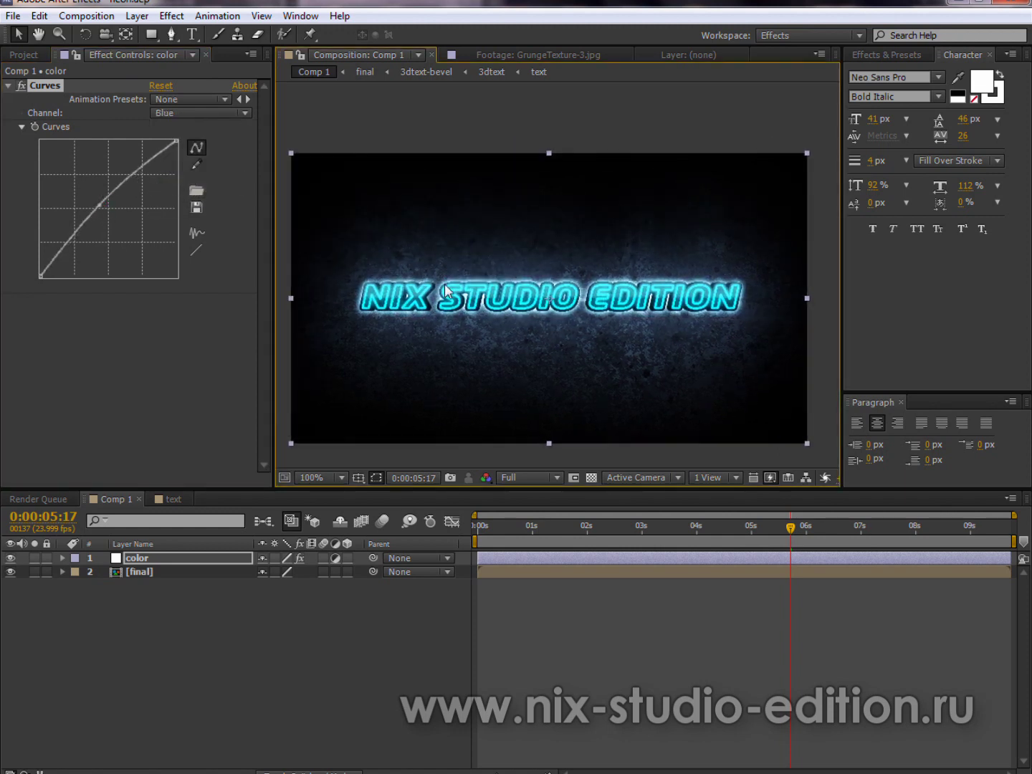
{"action": "scroll", "coordinate": [551, 255], "scroll_direction": "up", "scroll_amount": 2}
{"action": "scroll", "coordinate": [552, 257], "scroll_direction": "right", "scroll_amount": 3}
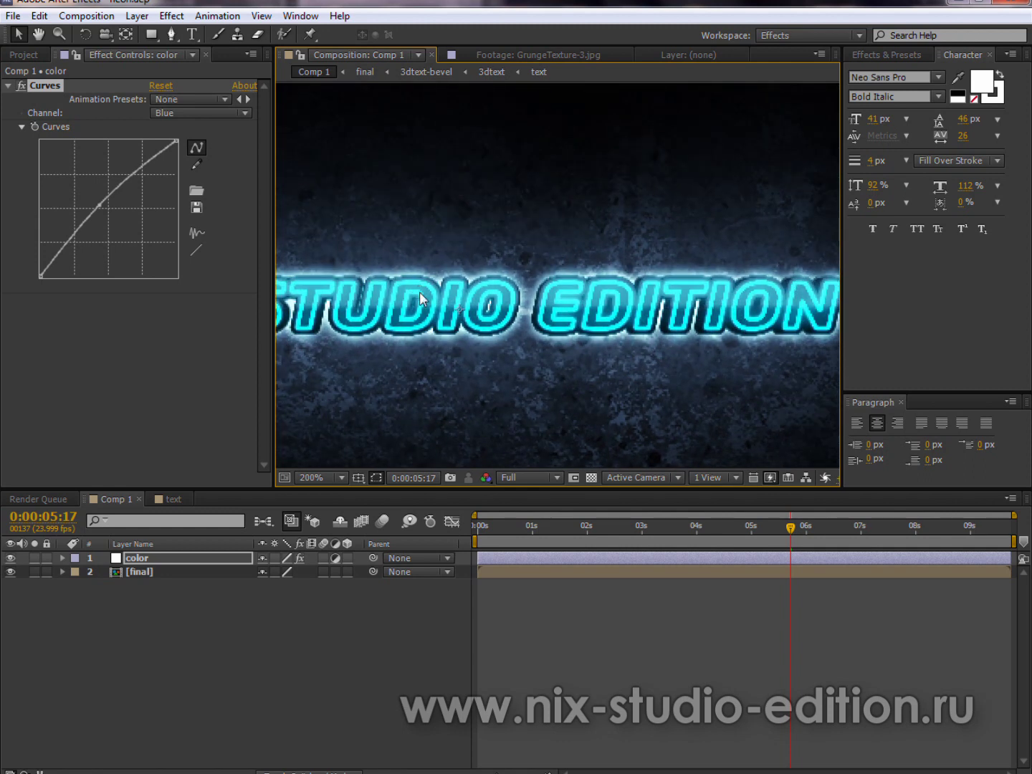
{"action": "scroll", "coordinate": [352, 239], "scroll_direction": "down", "scroll_amount": 2}
Preview the graded title full-frame from the start, then restore the layout at 100% at 0:00:05:22
{"action": "key", "text": "Home"}
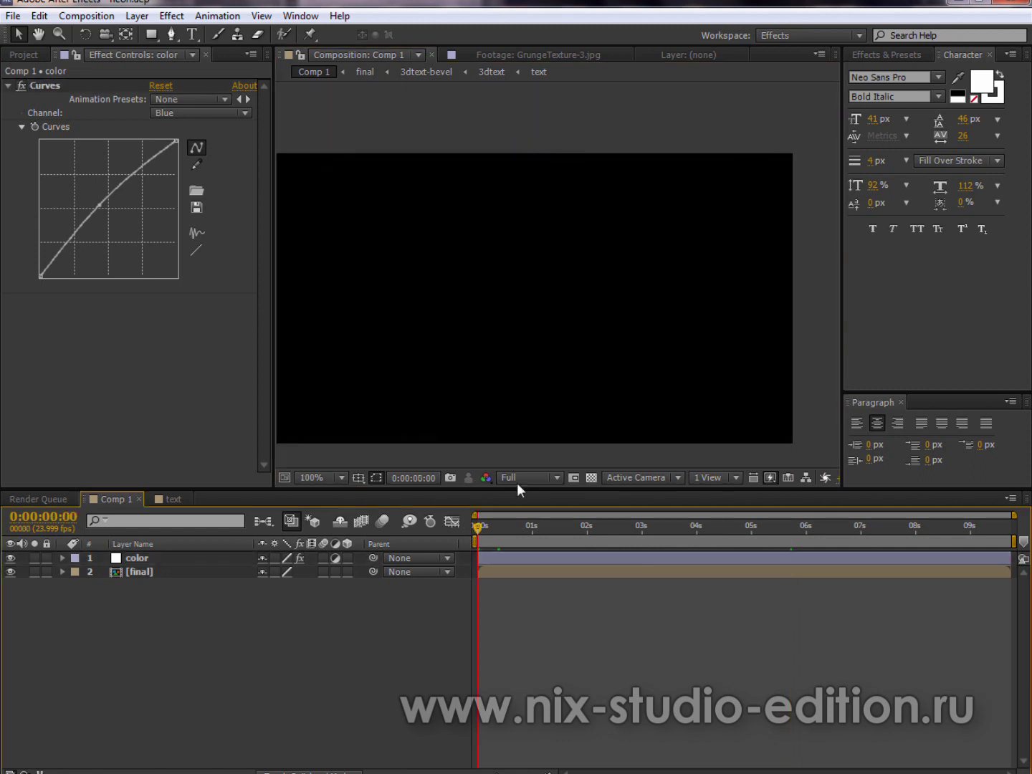
{"action": "scroll", "coordinate": [495, 359], "scroll_direction": "left", "scroll_amount": 2}
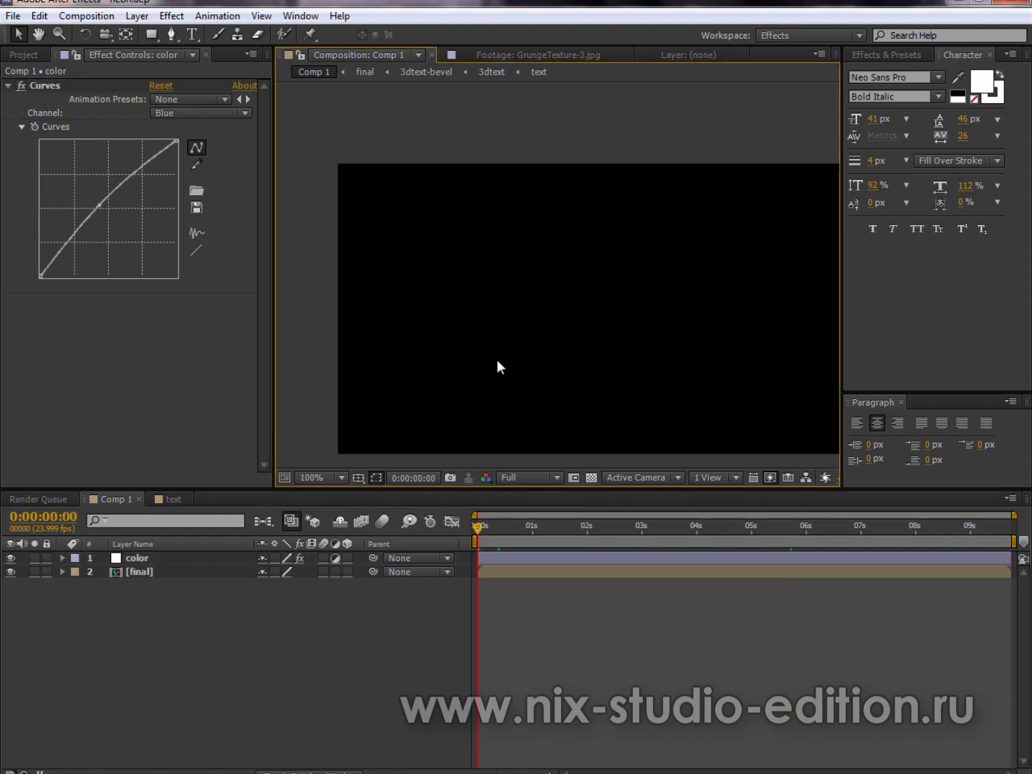
{"action": "key", "text": "grave"}
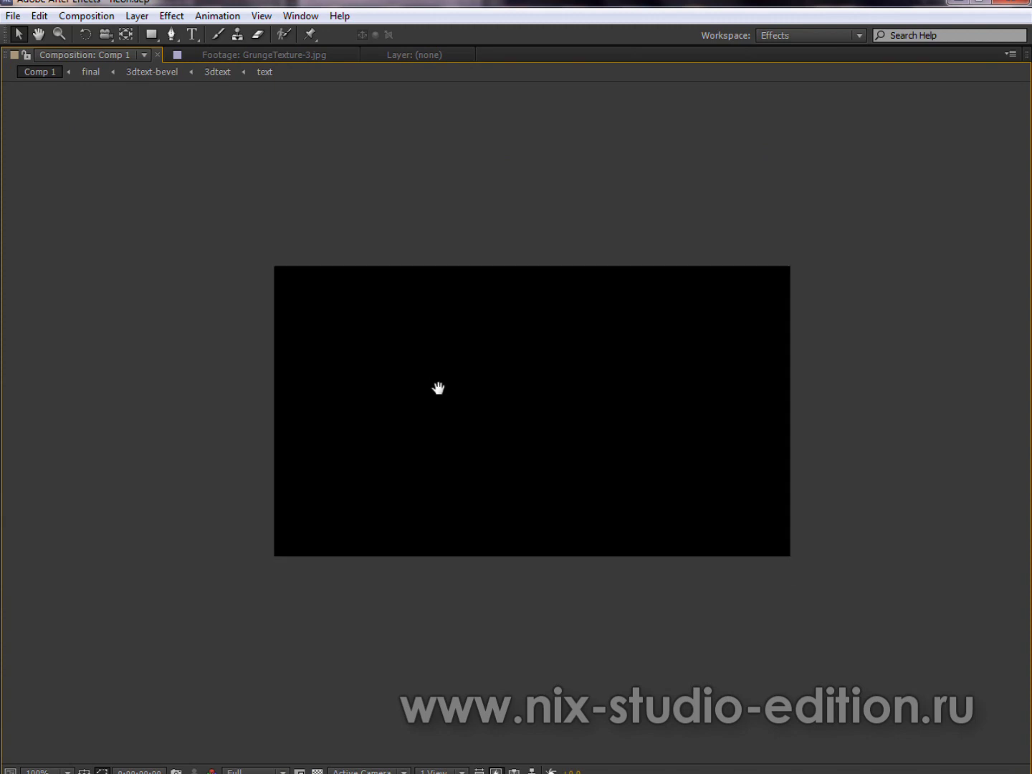
{"action": "scroll", "coordinate": [605, 490], "scroll_direction": "up", "scroll_amount": 2}
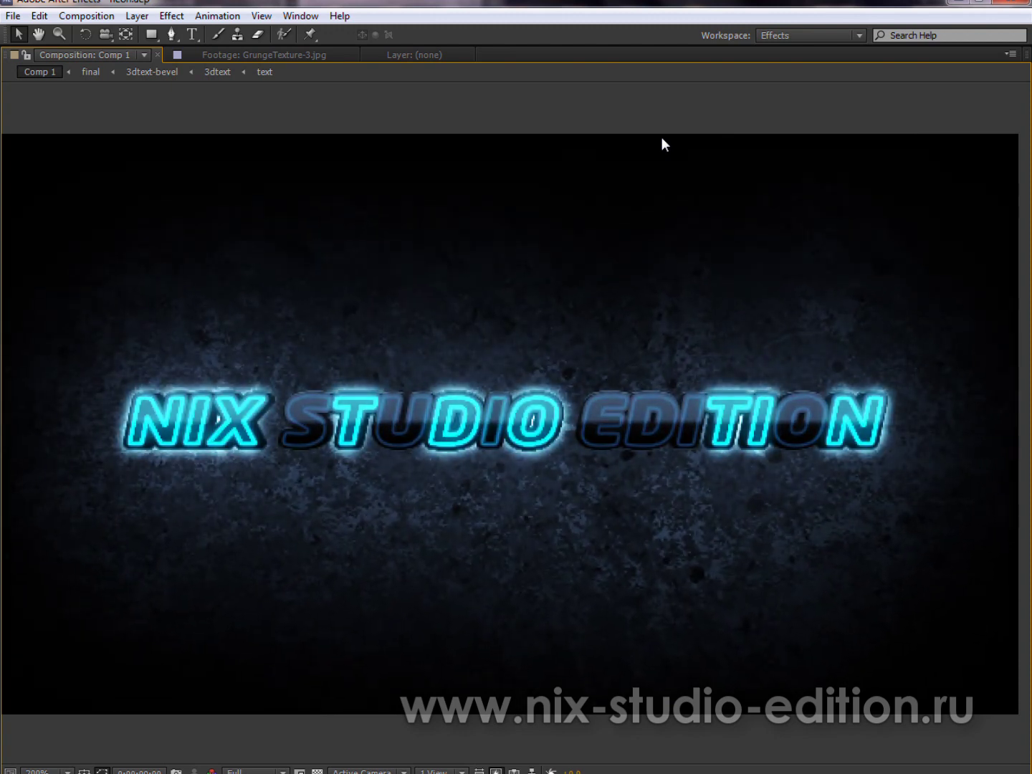
{"action": "key", "text": "ctrl+s"}
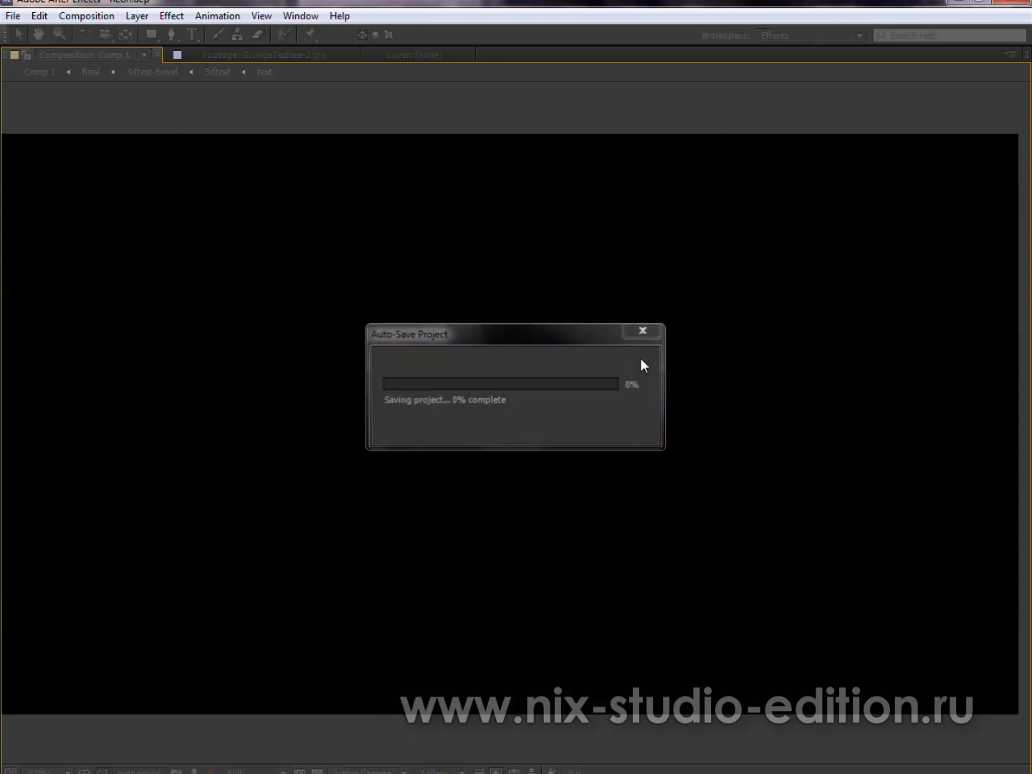
{"action": "key", "text": "grave"}
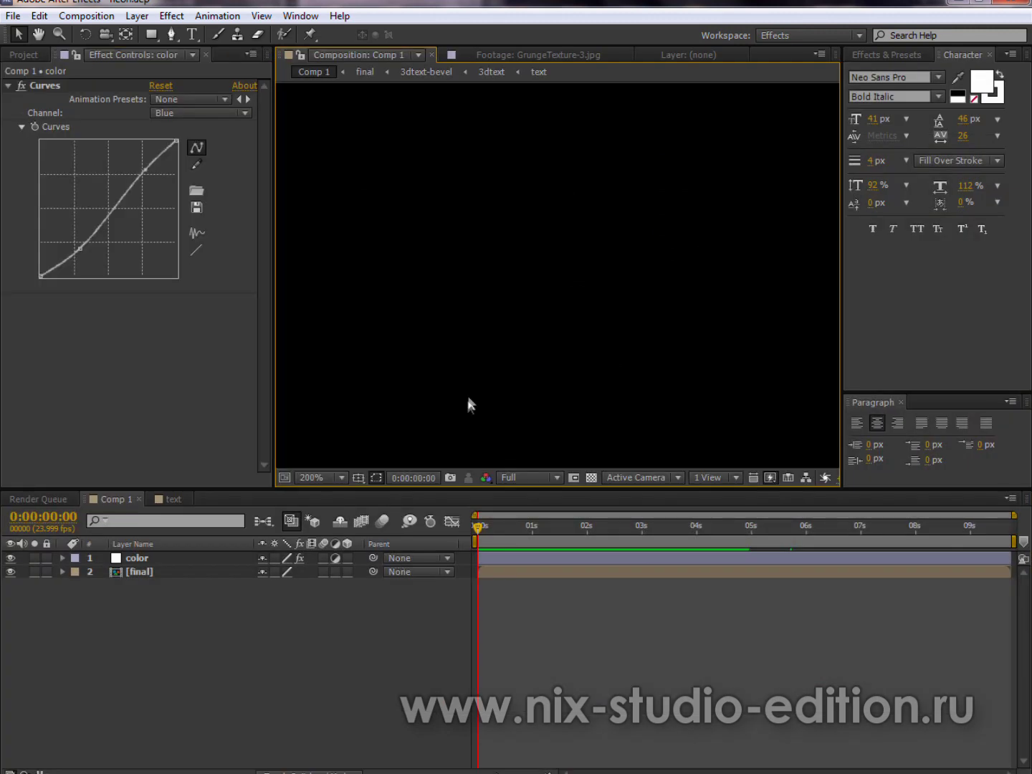
{"action": "key", "text": "comma"}
{"action": "left_click_drag", "start_coordinate": [519, 532], "coordinate": [801, 537]}
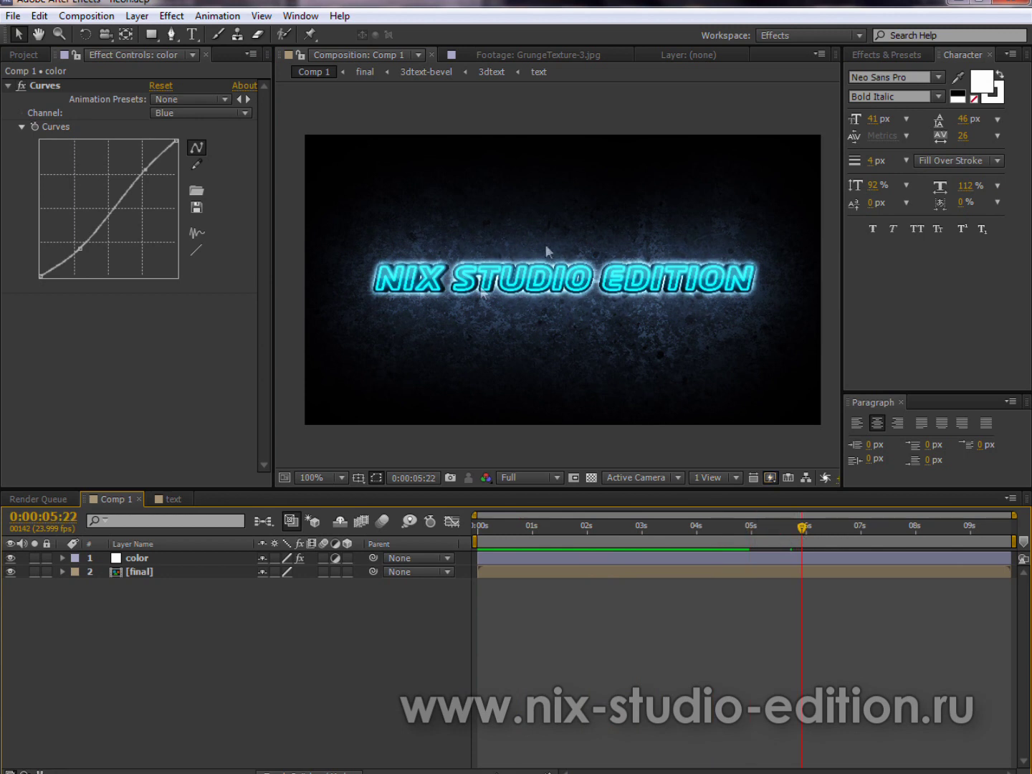
Check the text composition, return to Comp 1, and select the color layer
{"action": "left_click", "coordinate": [176, 500]}
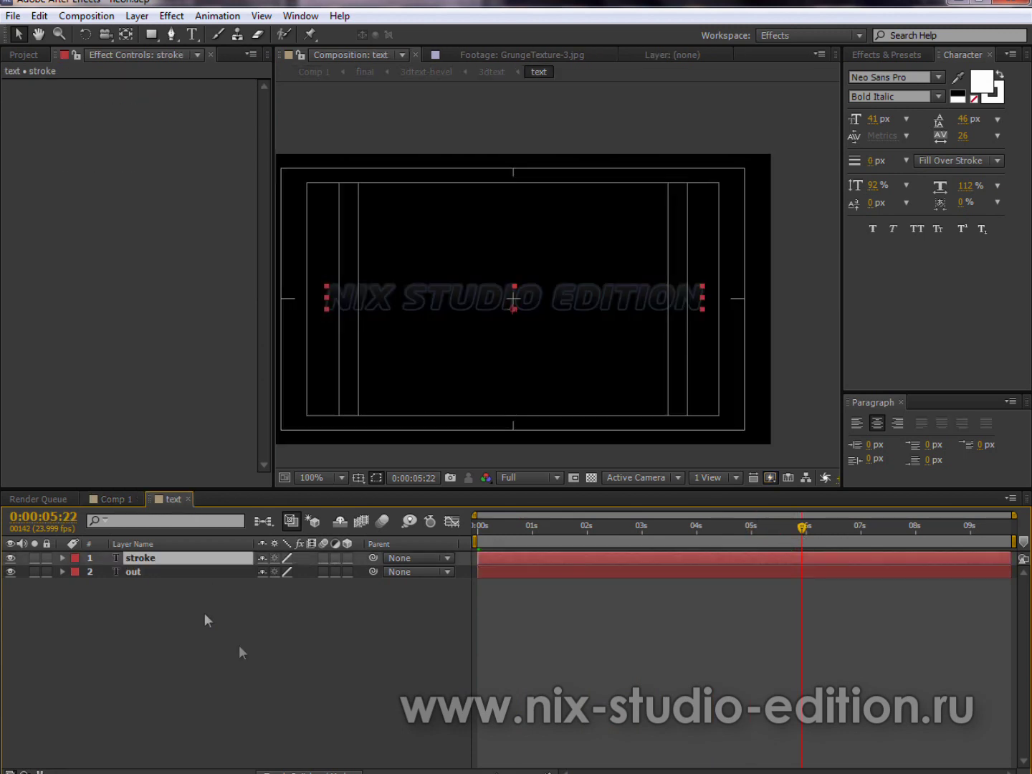
{"action": "left_click", "coordinate": [122, 502]}
{"action": "left_click", "coordinate": [141, 558]}
{"action": "scroll", "coordinate": [446, 324], "scroll_direction": "up", "scroll_amount": 2}
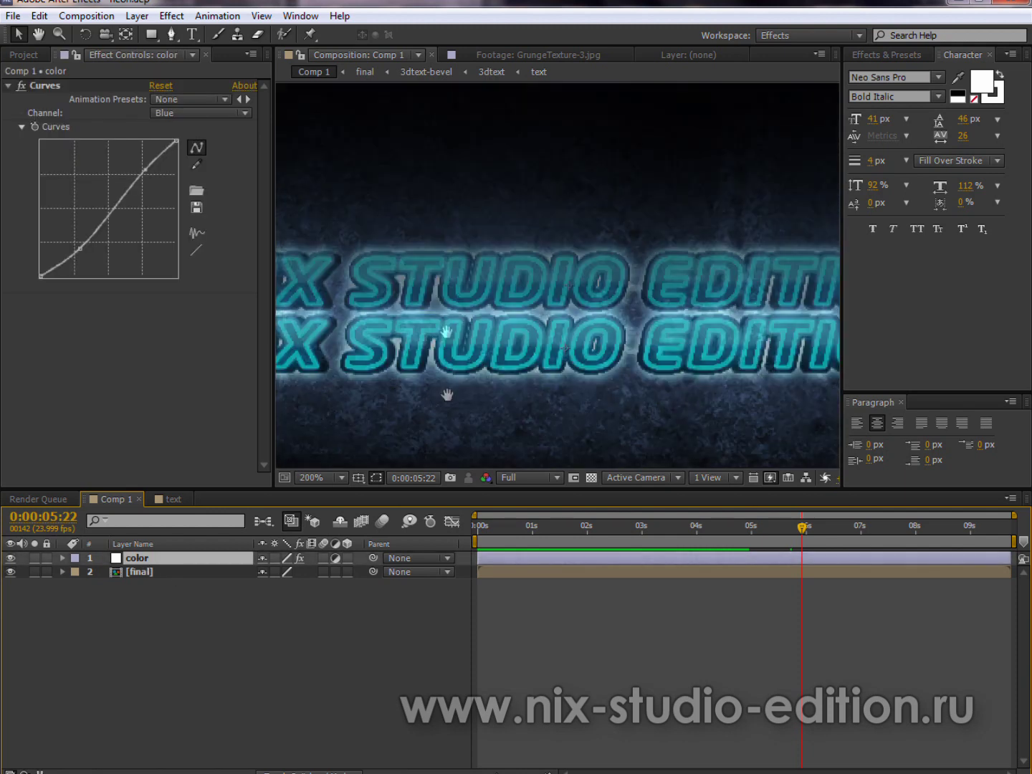
{"action": "scroll", "coordinate": [545, 375], "scroll_direction": "up", "scroll_amount": 2}
{"action": "left_click_drag", "start_coordinate": [517, 393], "coordinate": [532, 326]}
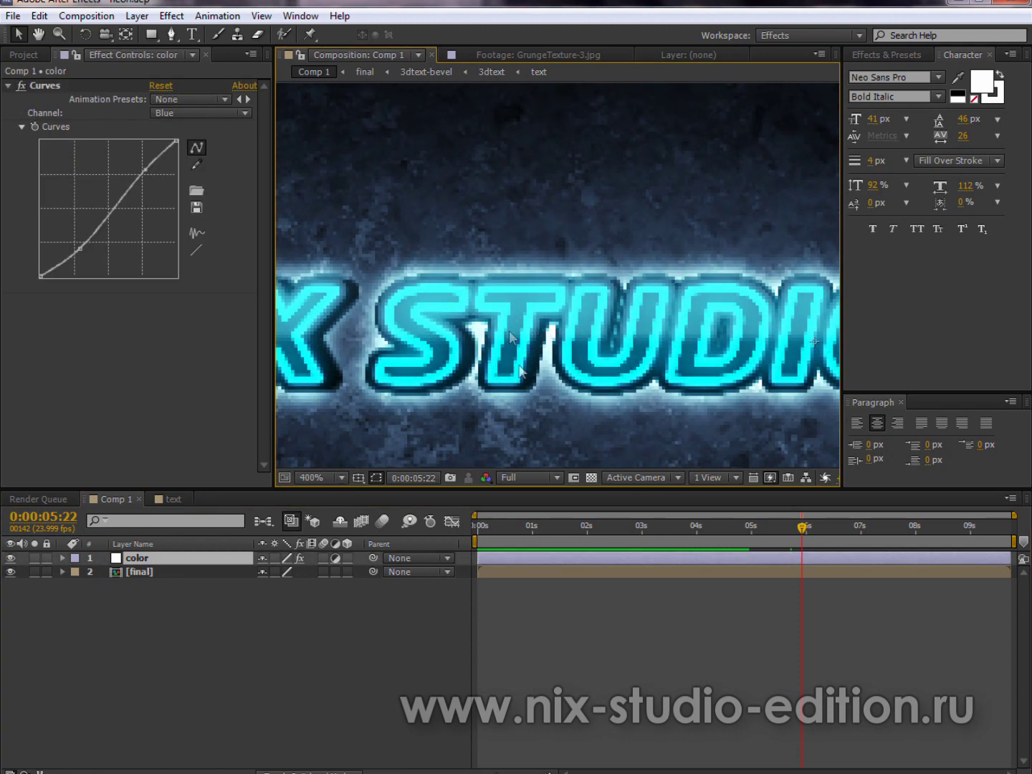
Open the final precomp, select neon 3, and move the time to 0:00:06:06
{"action": "double_click", "coordinate": [139, 571]}
{"action": "left_click", "coordinate": [146, 602]}
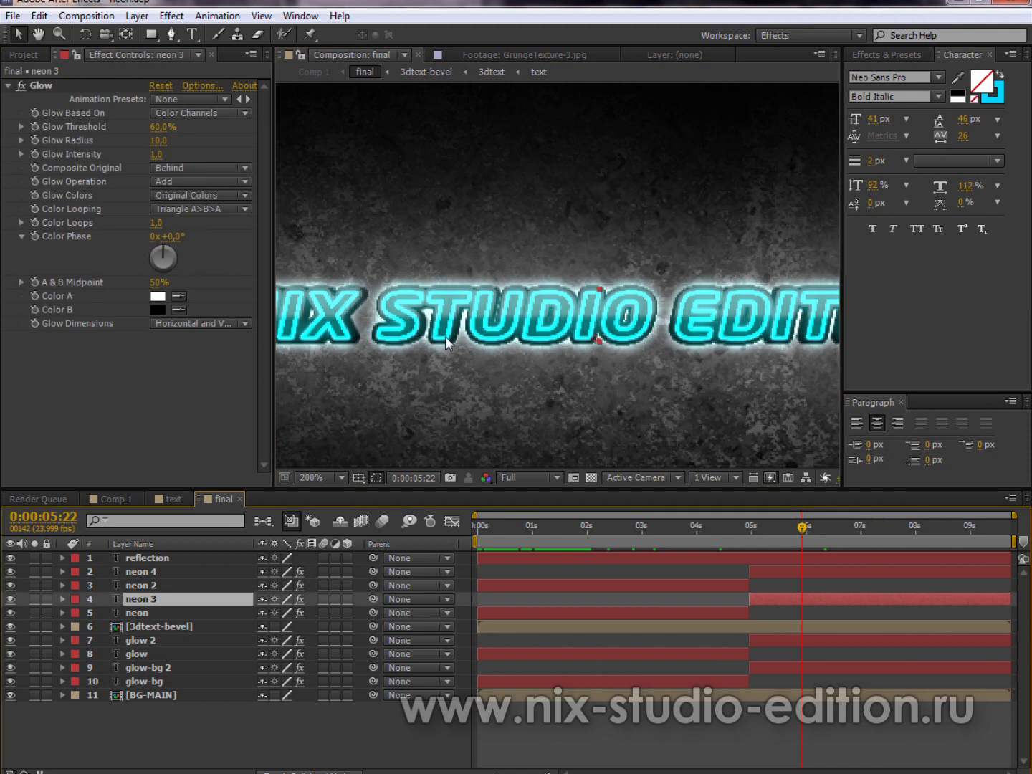
{"action": "left_click_drag", "start_coordinate": [532, 548], "coordinate": [819, 528]}
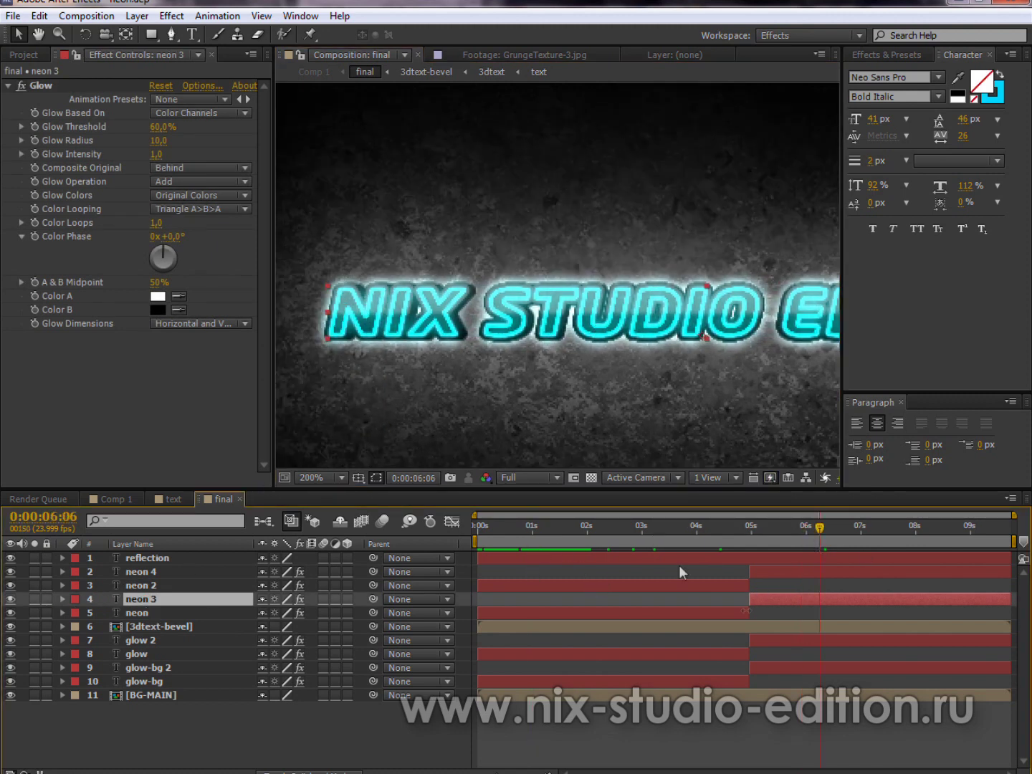
{"action": "left_click", "coordinate": [170, 16]}
Apply Generate > Vegas to neon 3 and set its stroke colour to white
{"action": "mouse_move", "coordinate": [345, 241]}
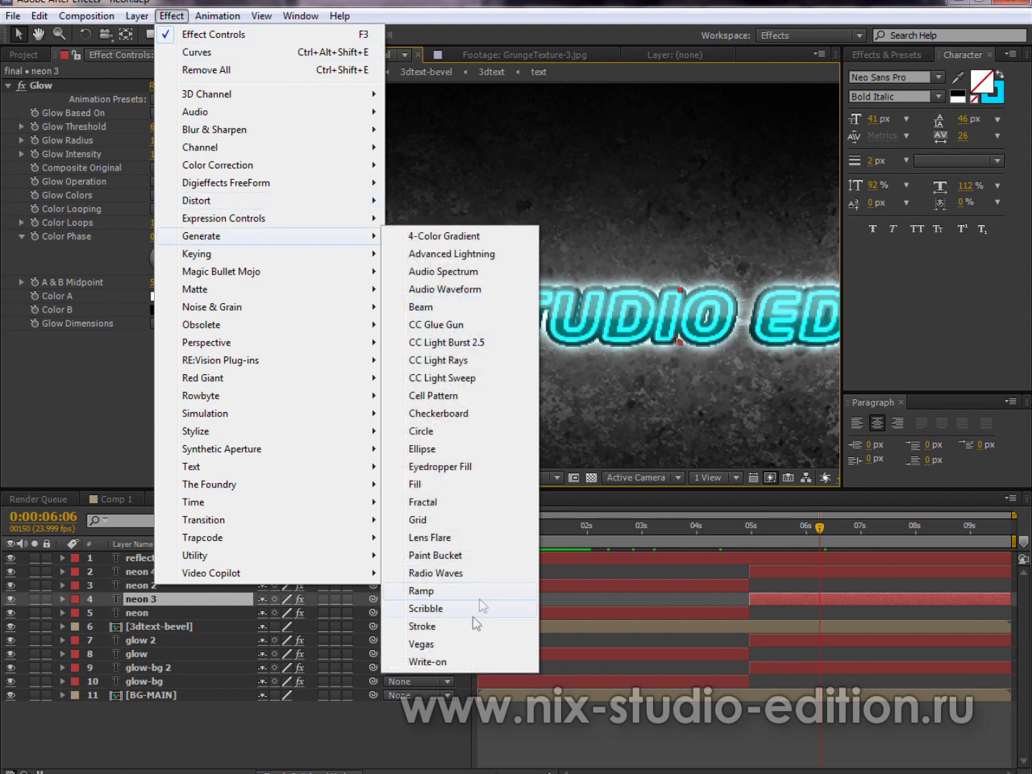
{"action": "left_click", "coordinate": [450, 644]}
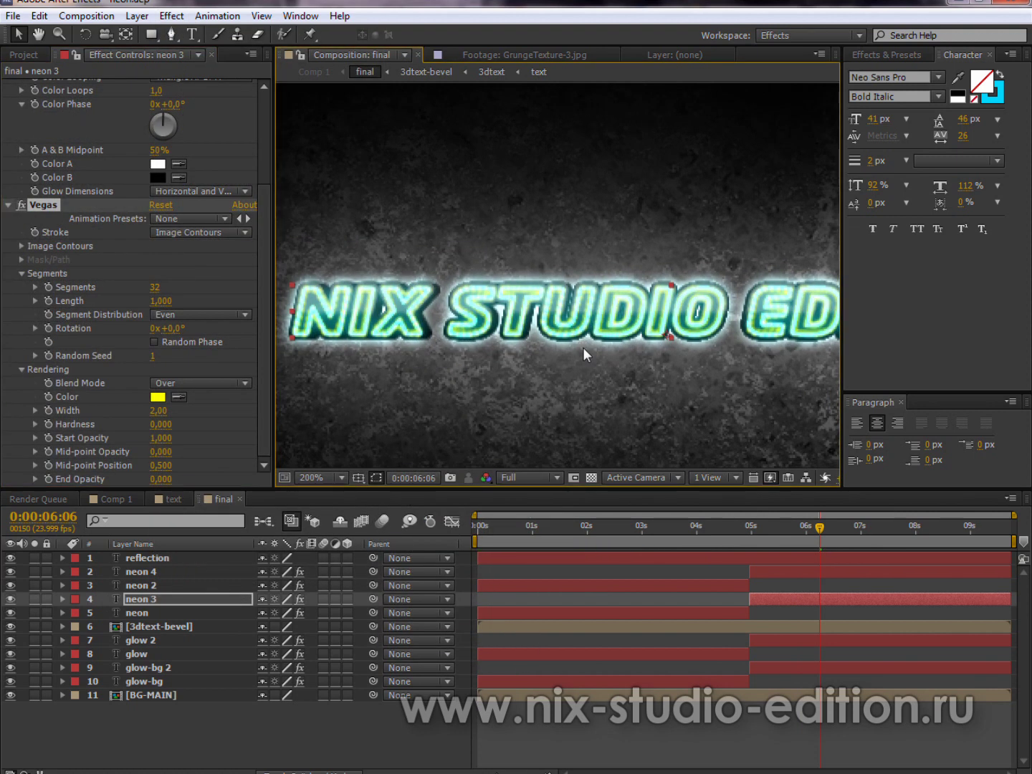
{"action": "scroll", "coordinate": [452, 298], "scroll_direction": "up", "scroll_amount": 1}
{"action": "scroll", "coordinate": [451, 297], "scroll_direction": "up", "scroll_amount": 1}
{"action": "left_click", "coordinate": [158, 397]}
{"action": "left_click_drag", "start_coordinate": [328, 537], "coordinate": [81, 346]}
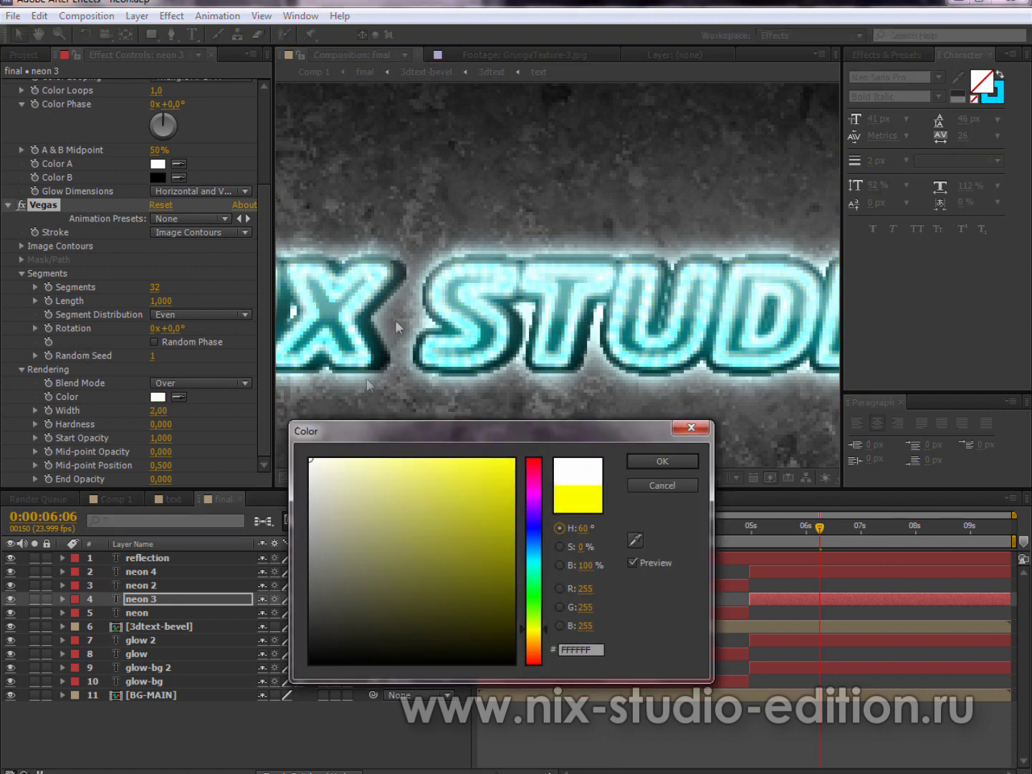
{"action": "left_click", "coordinate": [642, 458]}
Set the Vegas Blend Mode to Transparent
{"action": "scroll", "coordinate": [569, 382], "scroll_direction": "down", "scroll_amount": 1}
{"action": "scroll", "coordinate": [686, 344], "scroll_direction": "right", "scroll_amount": 3}
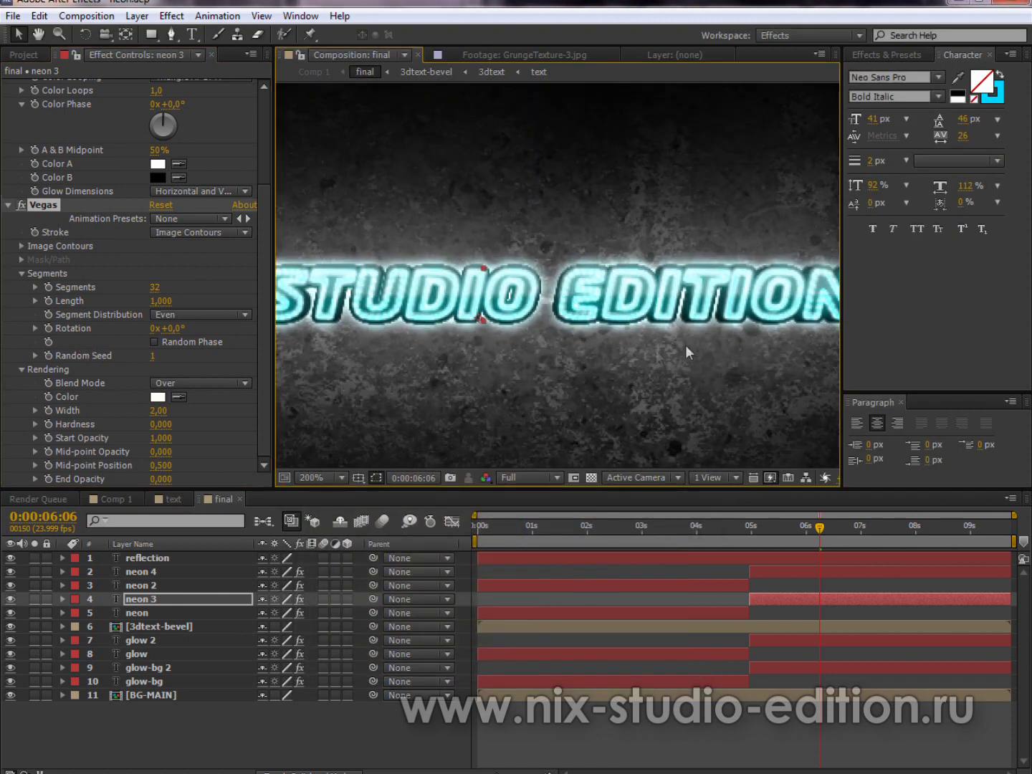
{"action": "scroll", "coordinate": [475, 344], "scroll_direction": "right", "scroll_amount": 3}
{"action": "scroll", "coordinate": [475, 344], "scroll_direction": "right", "scroll_amount": 2}
{"action": "scroll", "coordinate": [514, 325], "scroll_direction": "up", "scroll_amount": 1}
{"action": "scroll", "coordinate": [513, 325], "scroll_direction": "left", "scroll_amount": 3}
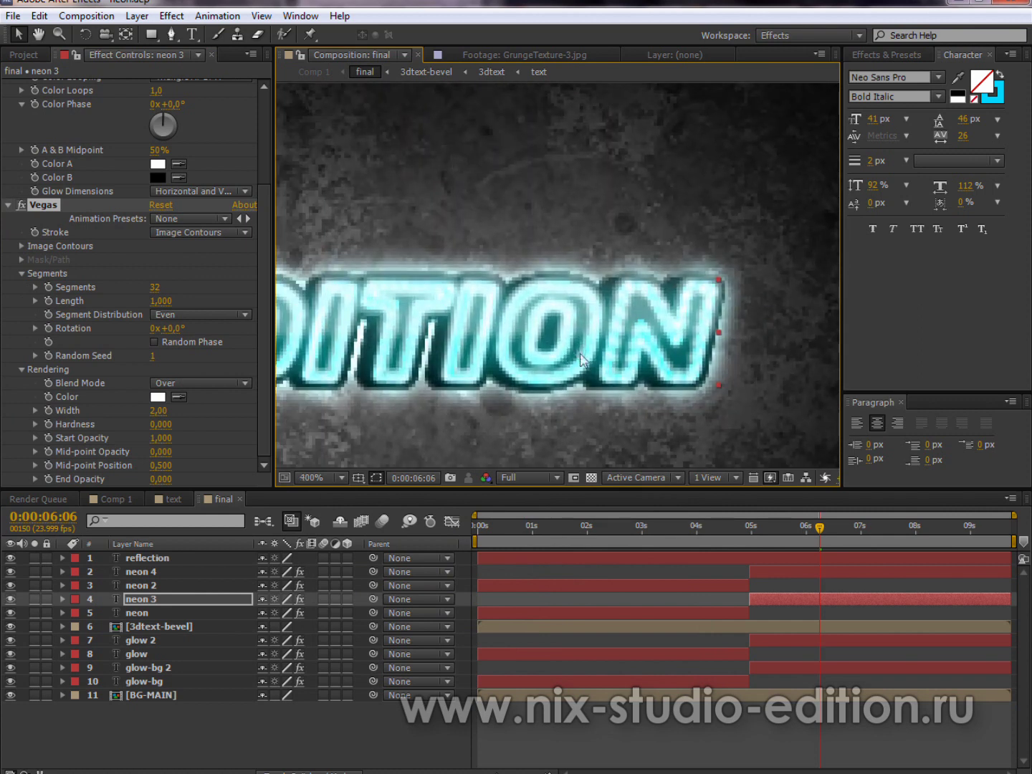
{"action": "scroll", "coordinate": [538, 373], "scroll_direction": "left", "scroll_amount": 2}
{"action": "scroll", "coordinate": [661, 308], "scroll_direction": "down", "scroll_amount": 2}
{"action": "scroll", "coordinate": [330, 276], "scroll_direction": "up", "scroll_amount": 2}
{"action": "left_click", "coordinate": [193, 383]}
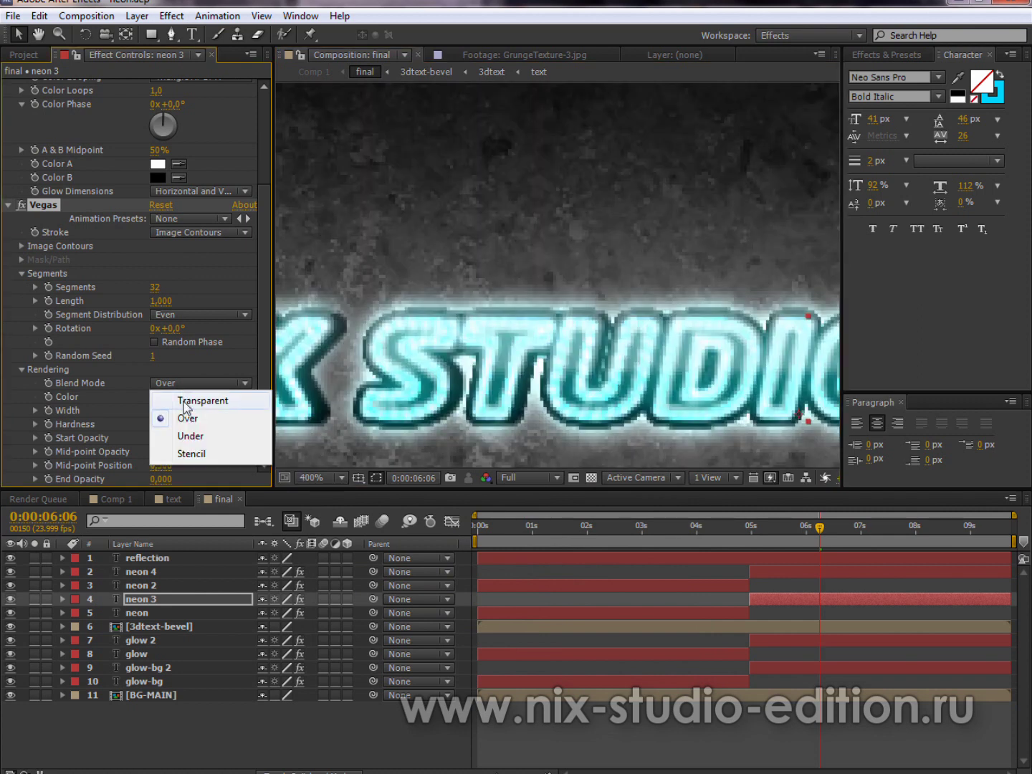
{"action": "left_click", "coordinate": [193, 401]}
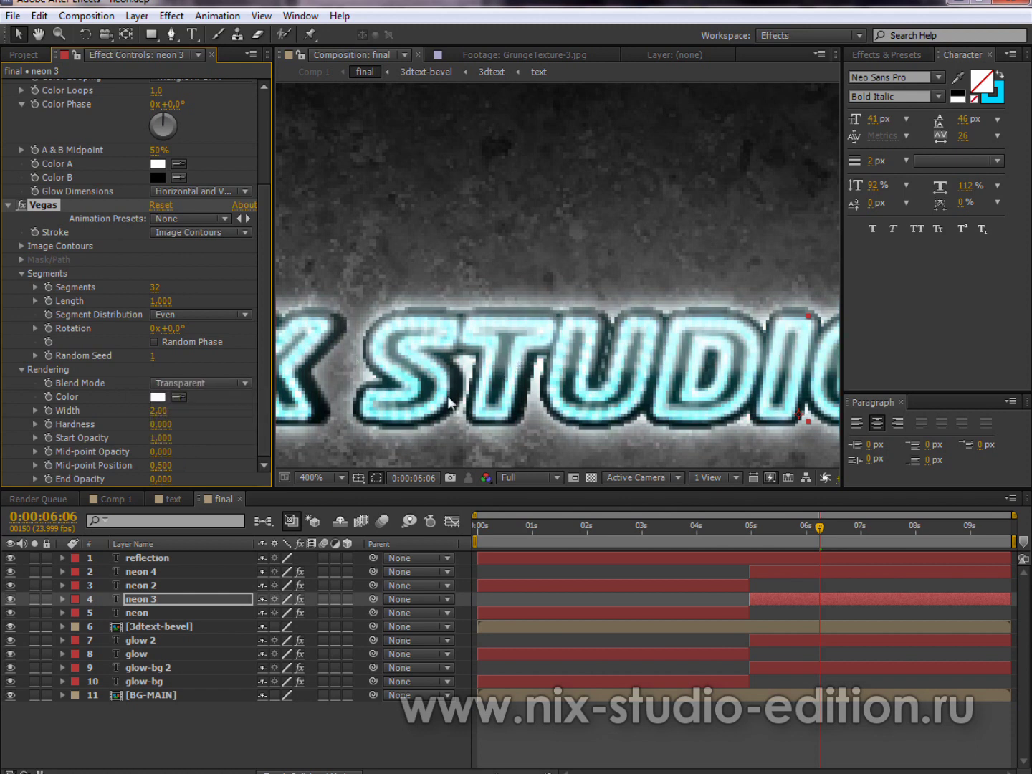
Change the Vegas stroke colour to orange FF4E00 over the NIX STUDIO title
{"action": "scroll", "coordinate": [351, 339], "scroll_direction": "right", "scroll_amount": 3}
{"action": "scroll", "coordinate": [352, 338], "scroll_direction": "right", "scroll_amount": 3}
{"action": "scroll", "coordinate": [352, 339], "scroll_direction": "right", "scroll_amount": 3}
{"action": "scroll", "coordinate": [429, 344], "scroll_direction": "left", "scroll_amount": 2}
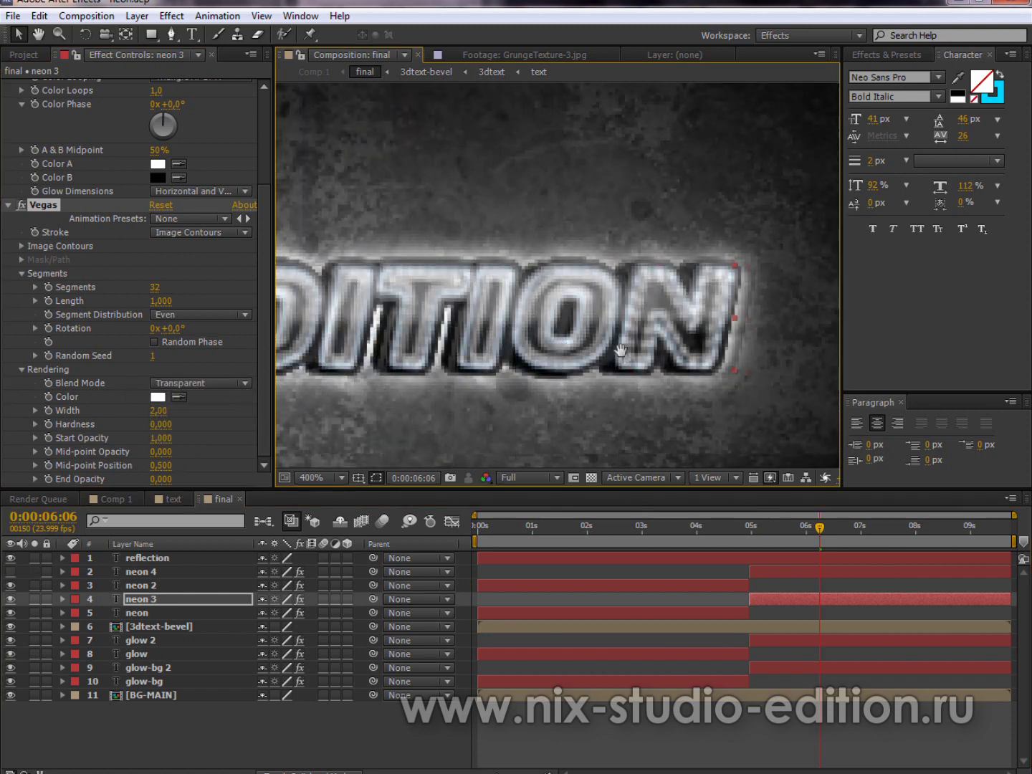
{"action": "scroll", "coordinate": [548, 370], "scroll_direction": "down", "scroll_amount": 2}
{"action": "scroll", "coordinate": [548, 371], "scroll_direction": "down", "scroll_amount": 2}
{"action": "mouse_move", "coordinate": [571, 369]}
{"action": "left_mouse_down"}
{"action": "mouse_move", "coordinate": [498, 363]}
{"action": "mouse_move", "coordinate": [572, 368]}
{"action": "left_mouse_up"}
{"action": "scroll", "coordinate": [571, 368], "scroll_direction": "up", "scroll_amount": 1}
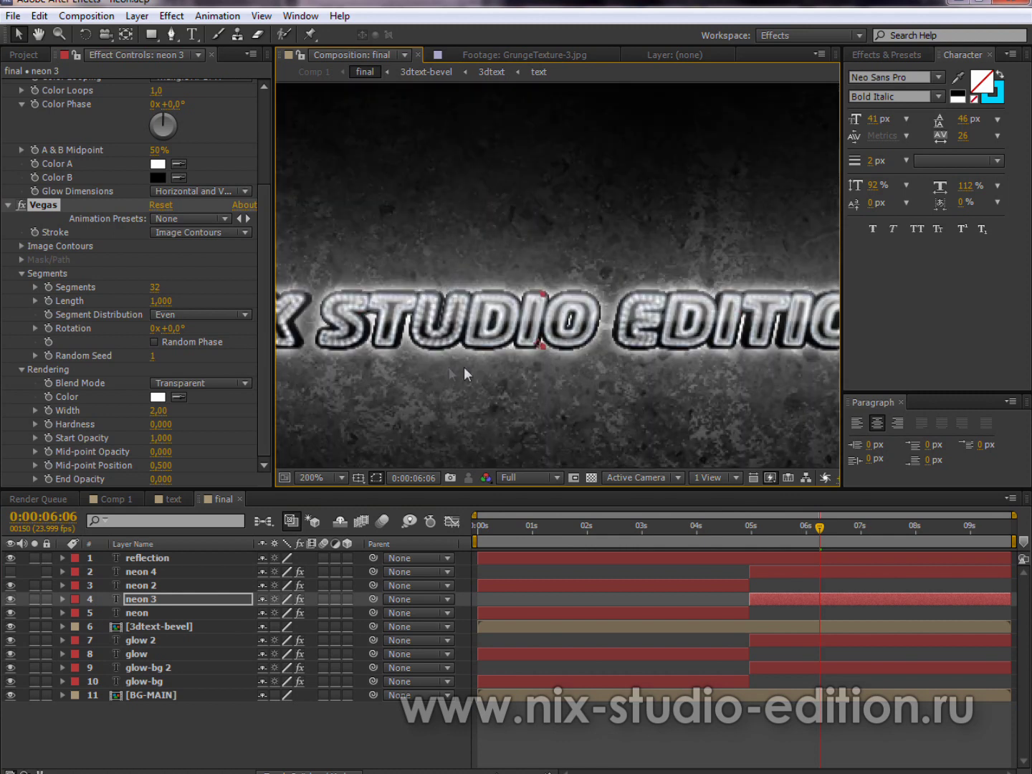
{"action": "left_click_drag", "start_coordinate": [463, 367], "coordinate": [601, 368]}
{"action": "left_click", "coordinate": [158, 397]}
{"action": "left_click", "coordinate": [675, 460]}
Pan across the composition to inspect the orange Vegas outline on the title
{"action": "scroll", "coordinate": [411, 364], "scroll_direction": "right", "scroll_amount": 3}
{"action": "scroll", "coordinate": [690, 260], "scroll_direction": "right", "scroll_amount": 2}
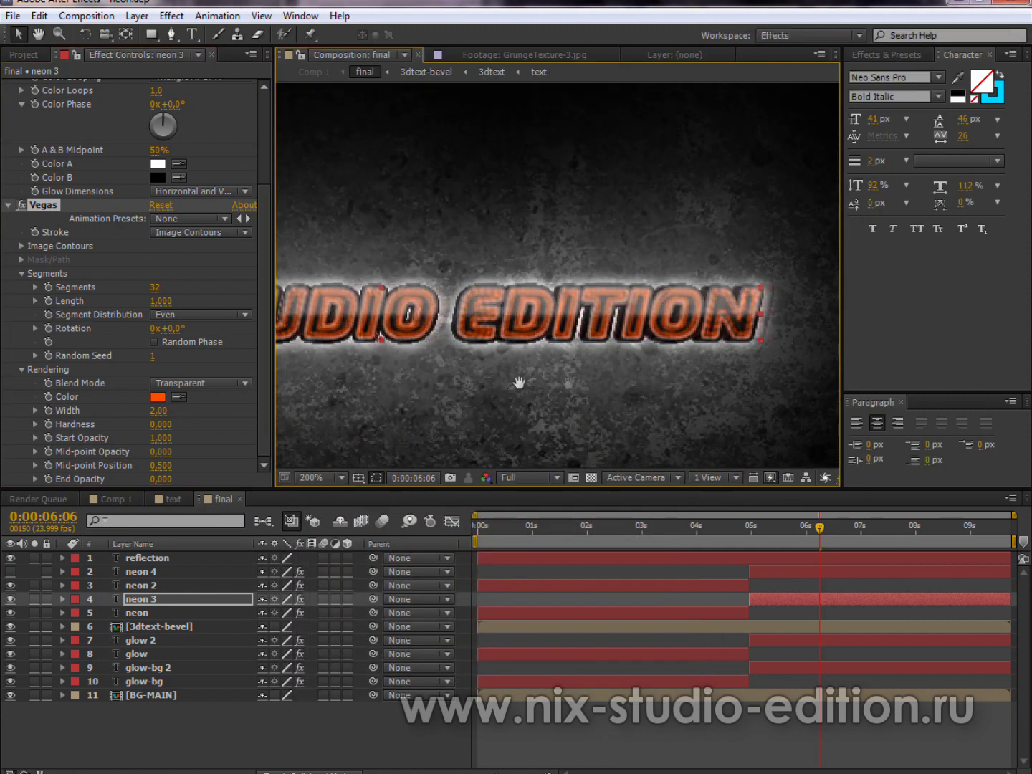
{"action": "scroll", "coordinate": [518, 379], "scroll_direction": "left", "scroll_amount": 4}
{"action": "left_click_drag", "start_coordinate": [500, 351], "coordinate": [597, 368]}
{"action": "scroll", "coordinate": [596, 368], "scroll_direction": "right", "scroll_amount": 2}
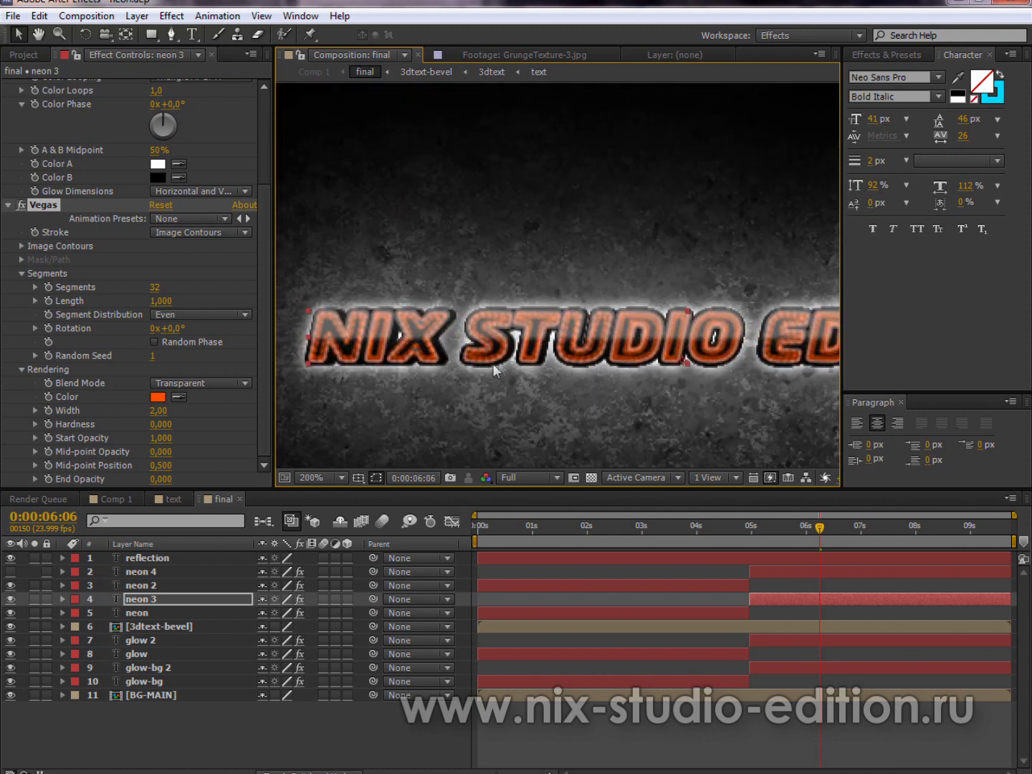
{"action": "scroll", "coordinate": [621, 348], "scroll_direction": "down", "scroll_amount": 1}
{"action": "scroll", "coordinate": [528, 350], "scroll_direction": "up", "scroll_amount": 1}
{"action": "scroll", "coordinate": [527, 349], "scroll_direction": "right", "scroll_amount": 3}
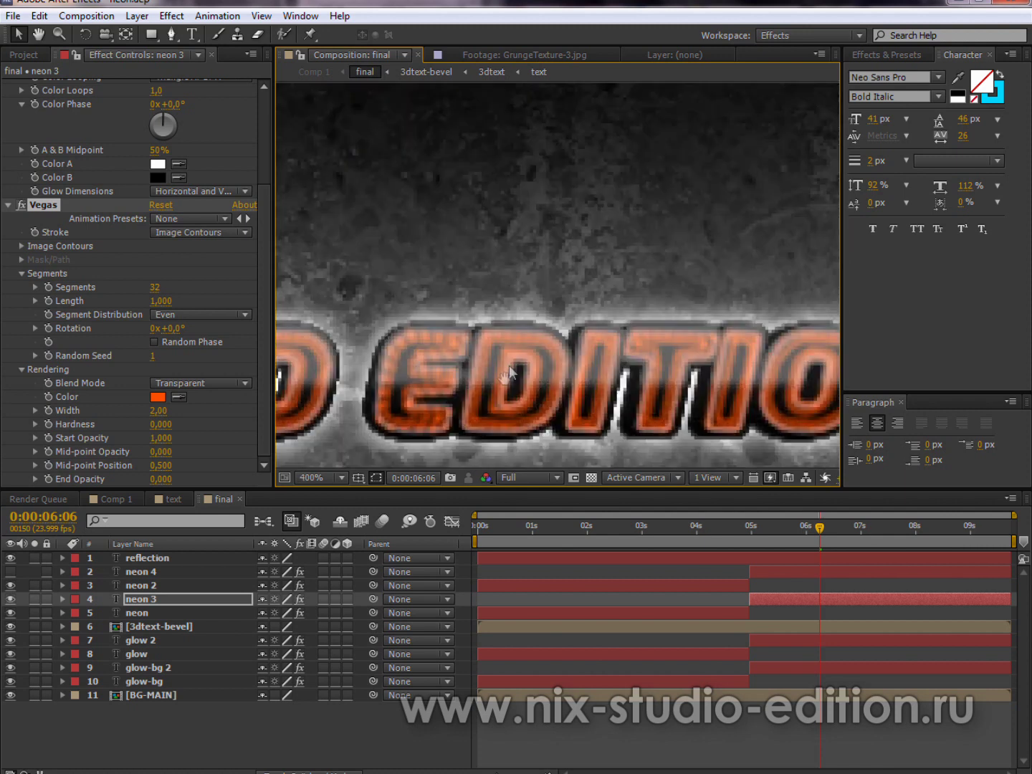
{"action": "scroll", "coordinate": [527, 350], "scroll_direction": "left", "scroll_amount": 2}
{"action": "scroll", "coordinate": [183, 271], "scroll_direction": "up", "scroll_amount": 5}
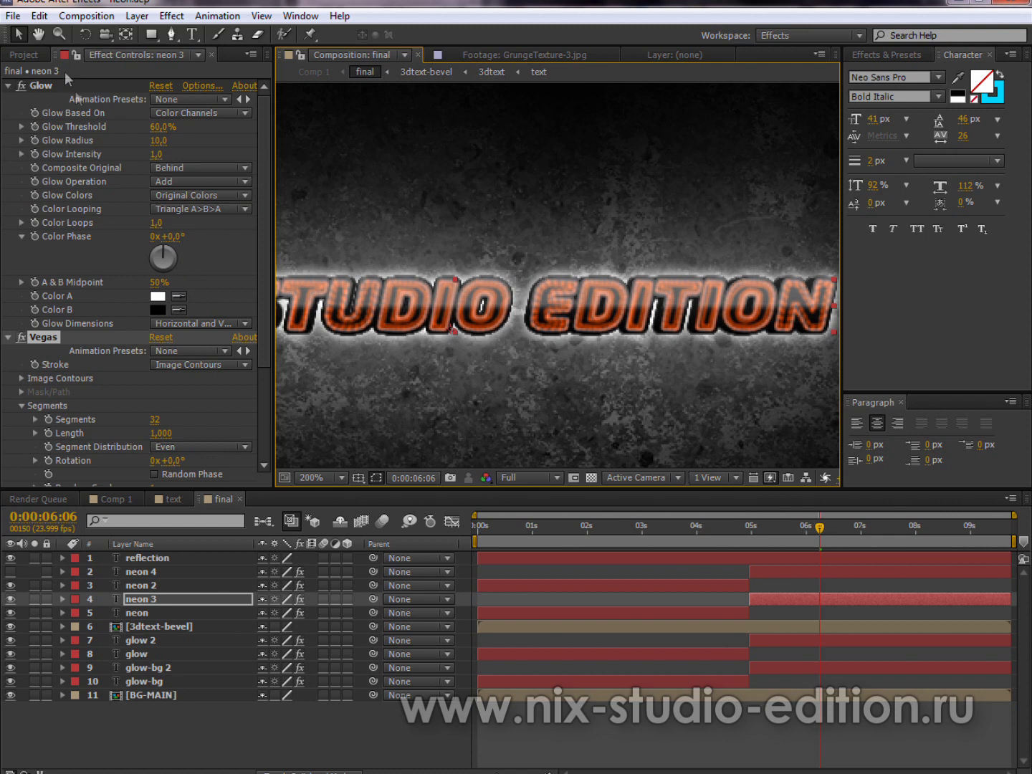
Collapse Vegas and move it above Glow in neon 3's effect stack
{"action": "left_click", "coordinate": [7, 338]}
{"action": "left_click_drag", "start_coordinate": [43, 337], "coordinate": [51, 87]}
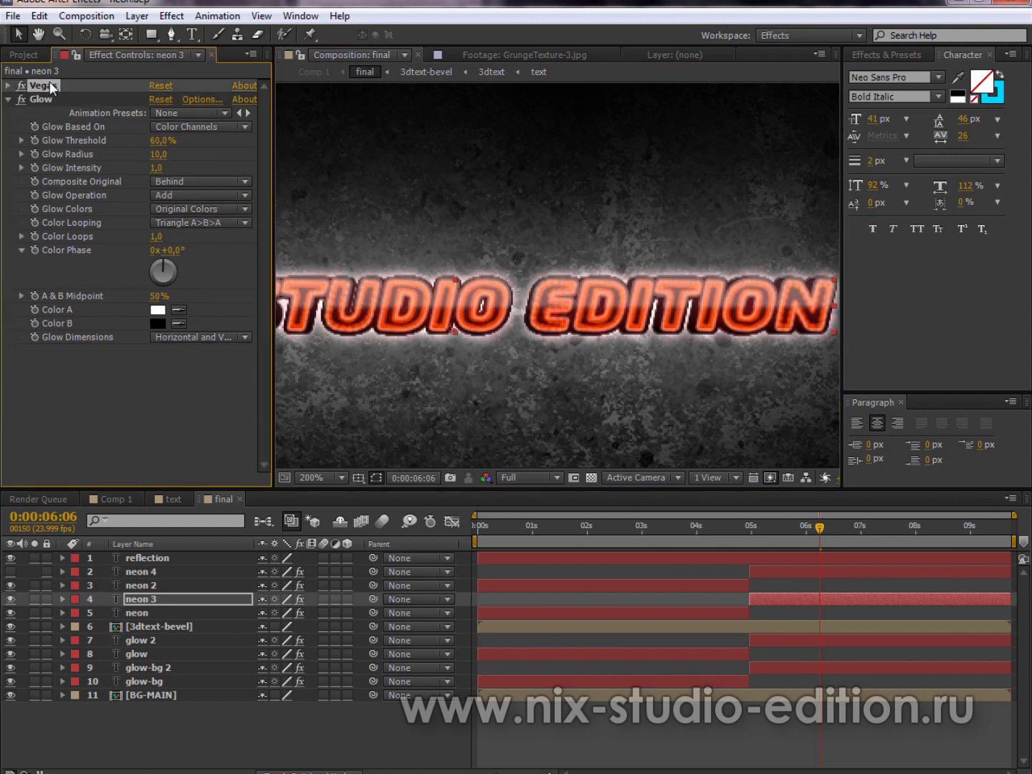
{"action": "scroll", "coordinate": [368, 351], "scroll_direction": "left", "scroll_amount": 3}
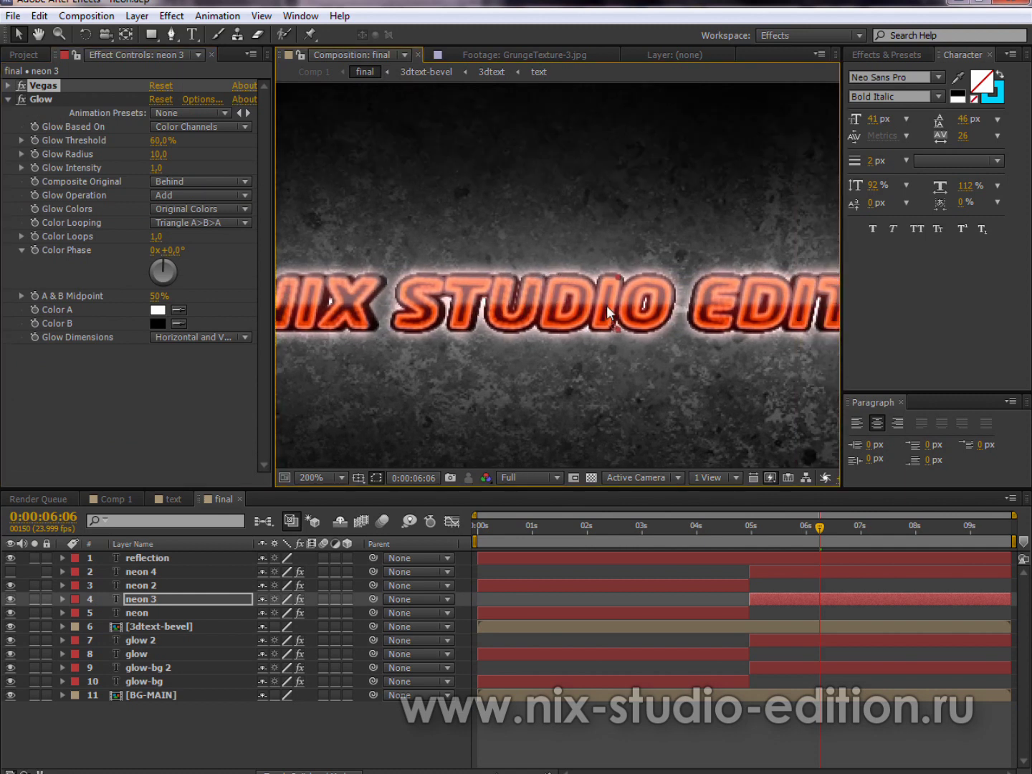
{"action": "scroll", "coordinate": [606, 306], "scroll_direction": "down", "scroll_amount": 3}
{"action": "scroll", "coordinate": [588, 302], "scroll_direction": "up", "scroll_amount": 3}
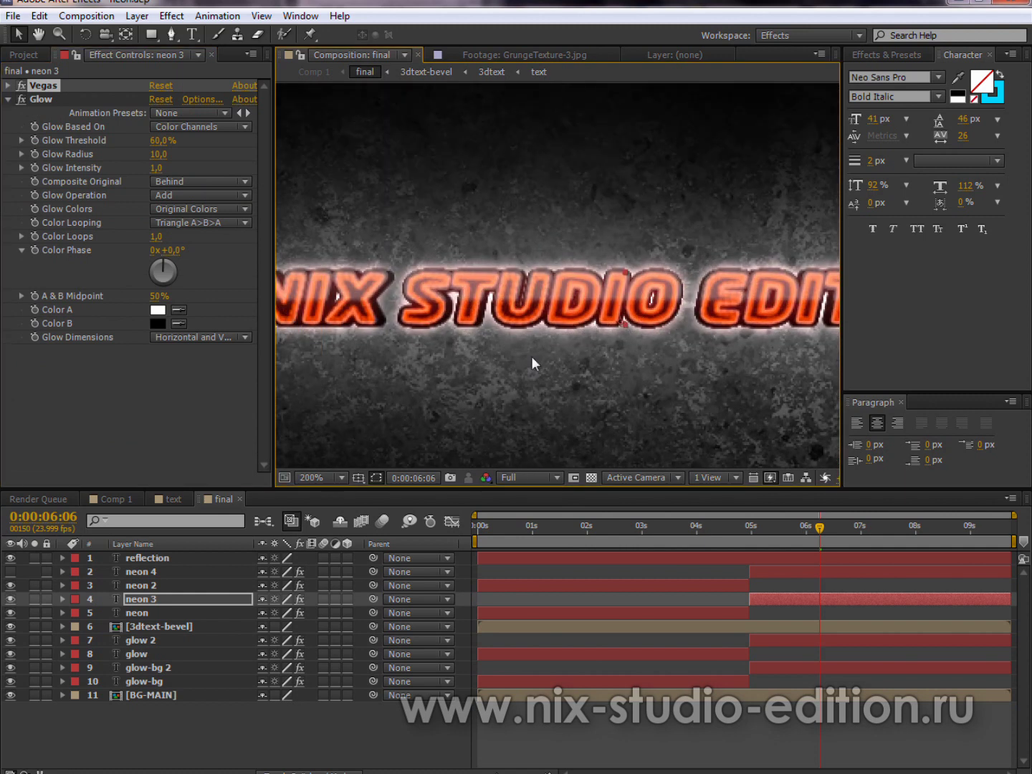
Check the result in Comp 1, the text comp, and the final composition
{"action": "key", "text": "shift+Escape"}
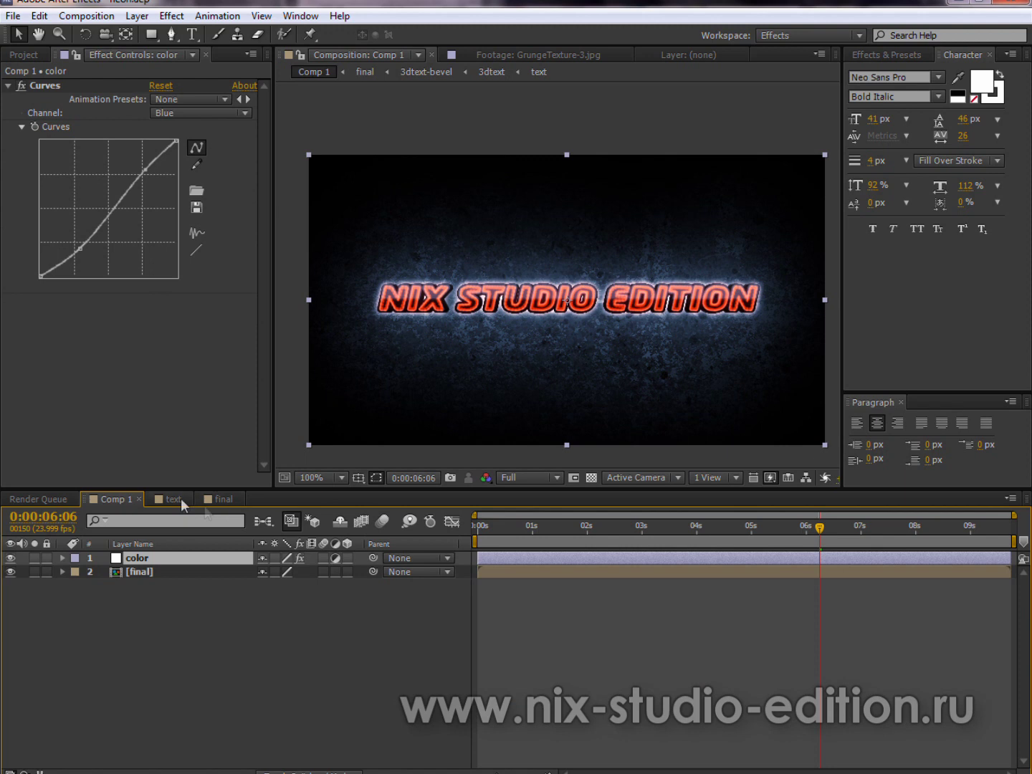
{"action": "left_click", "coordinate": [181, 498]}
{"action": "left_click", "coordinate": [238, 498]}
{"action": "left_click_drag", "start_coordinate": [621, 278], "coordinate": [592, 280]}
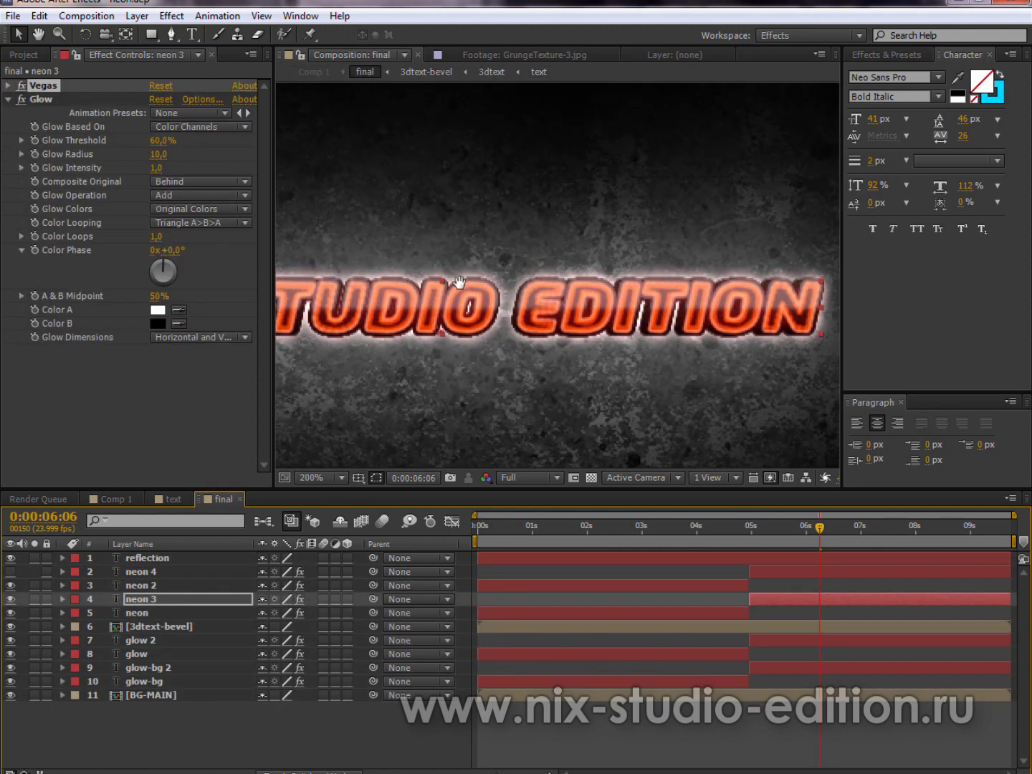
{"action": "scroll", "coordinate": [566, 293], "scroll_direction": "down", "scroll_amount": 2}
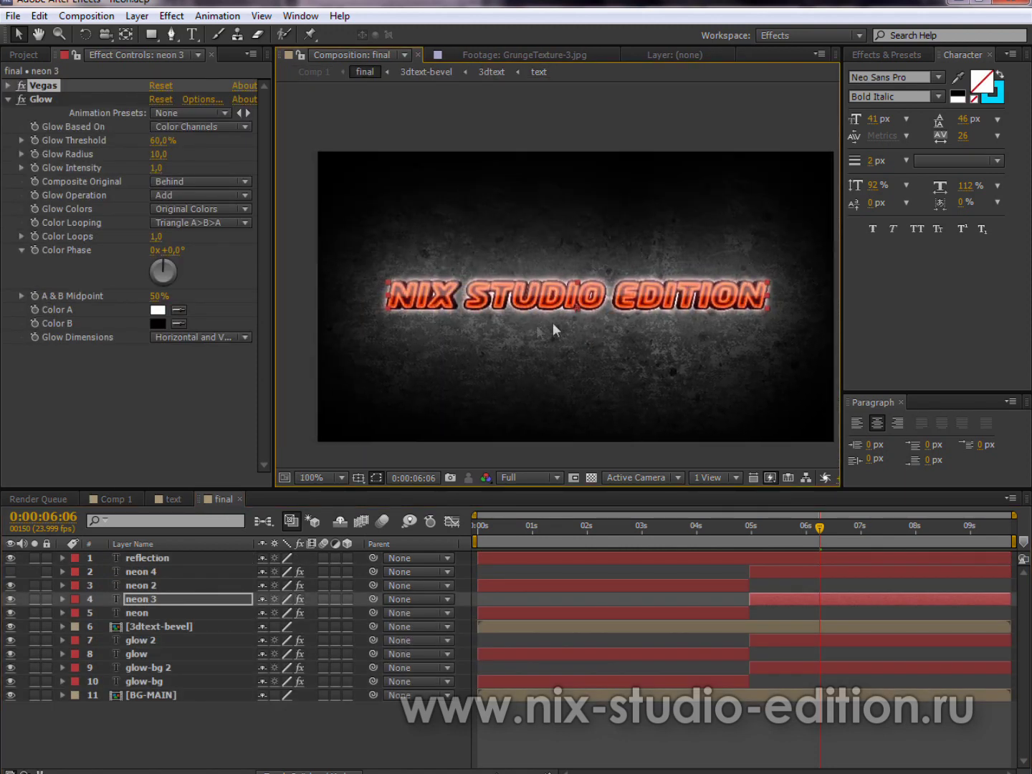
{"action": "scroll", "coordinate": [502, 367], "scroll_direction": "up", "scroll_amount": 1}
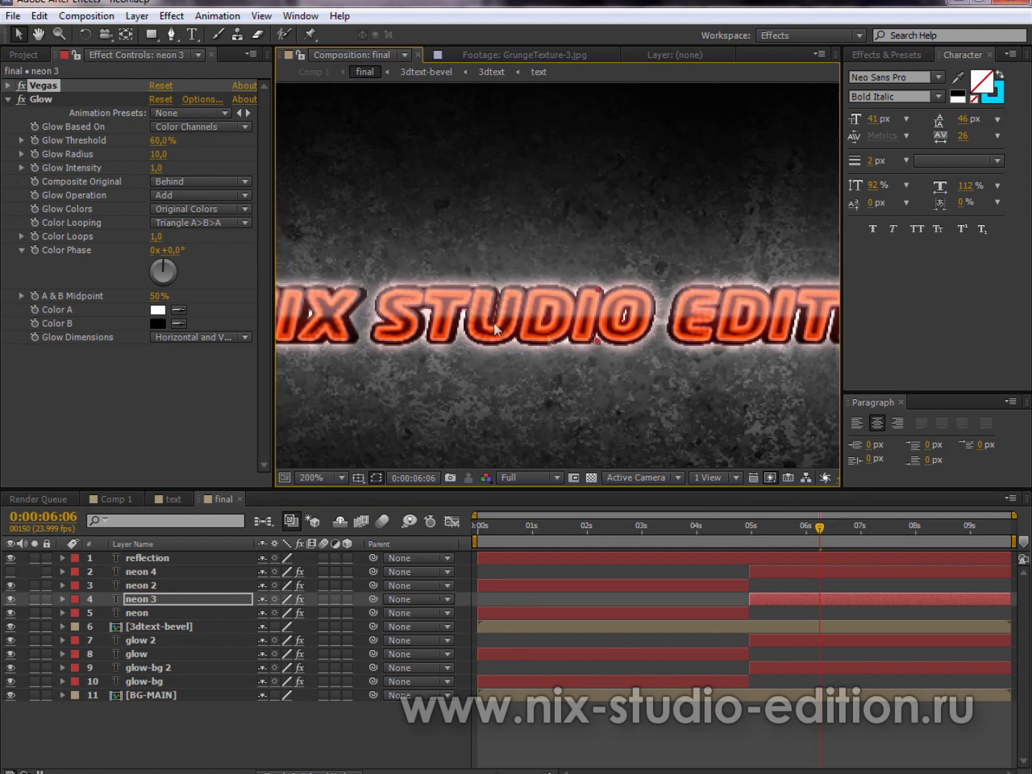